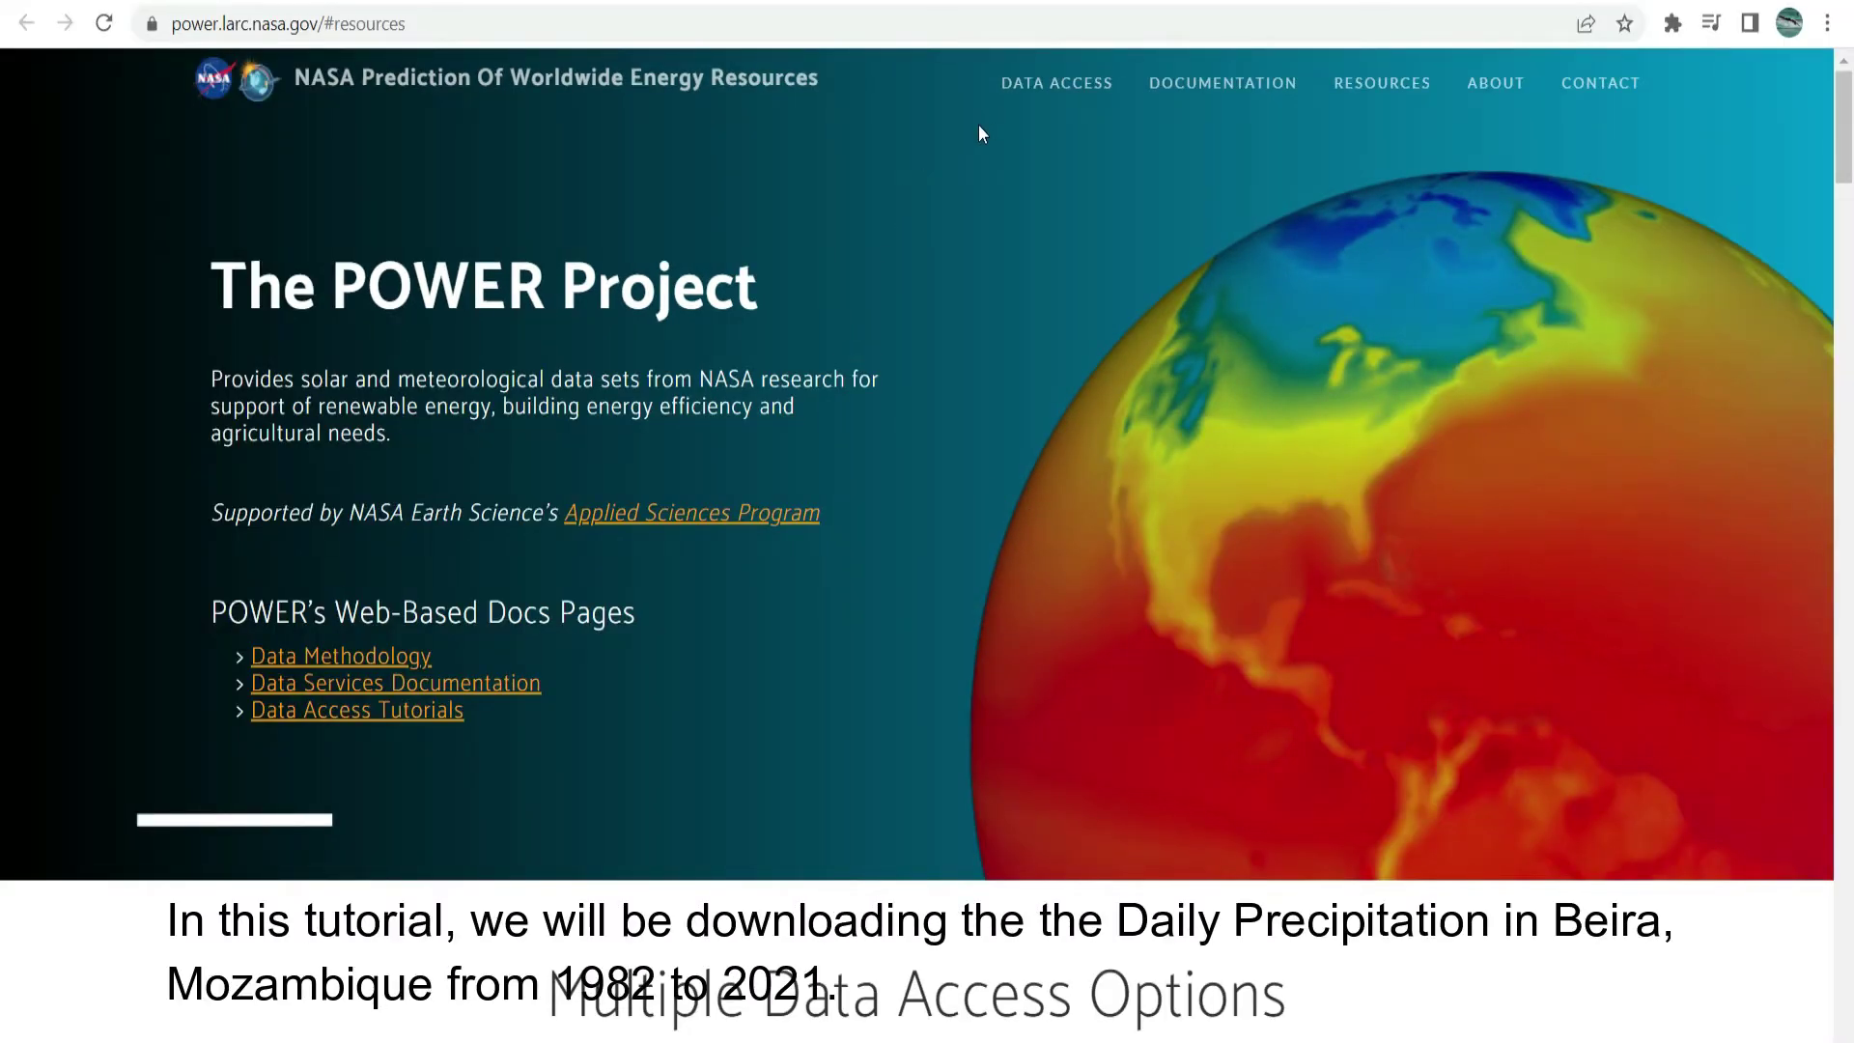
Open the POWER Data Access Viewer from the data access options and dismiss its welcome screen.
click(1028, 92)
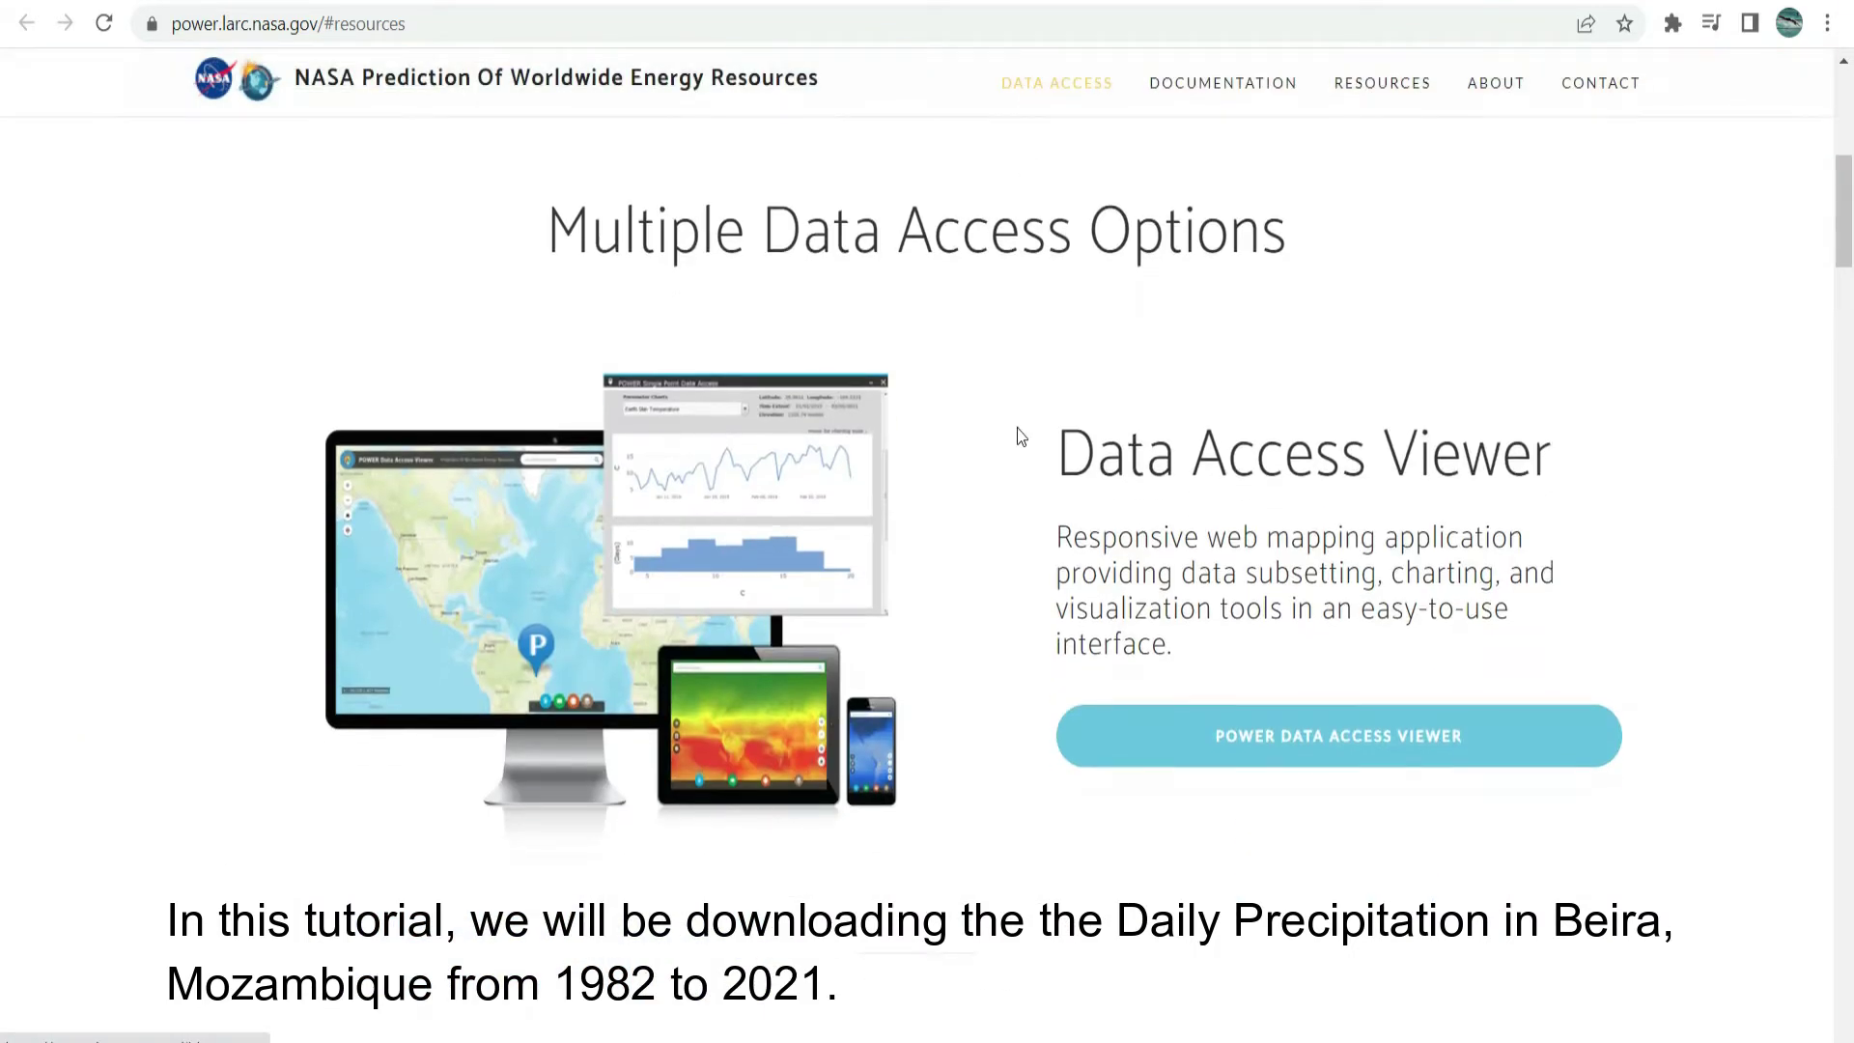
click(1289, 739)
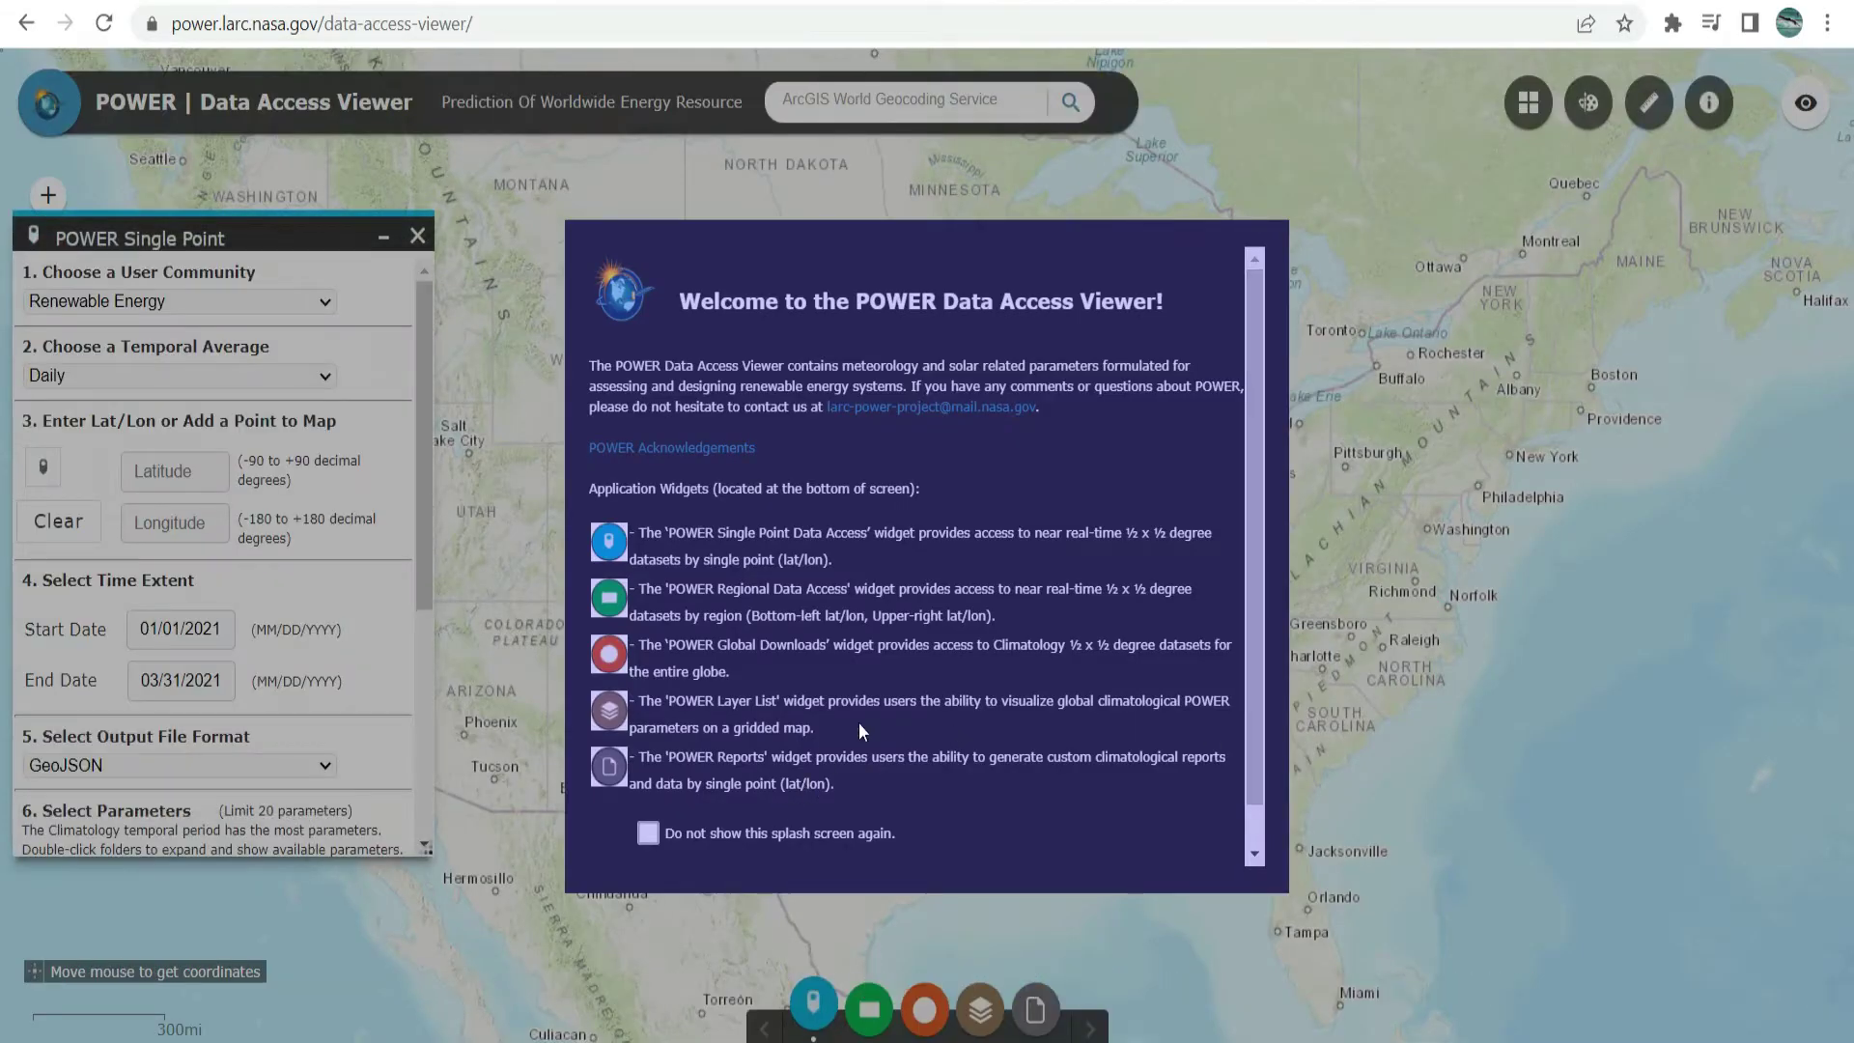
scroll(1254, 438, down, 2)
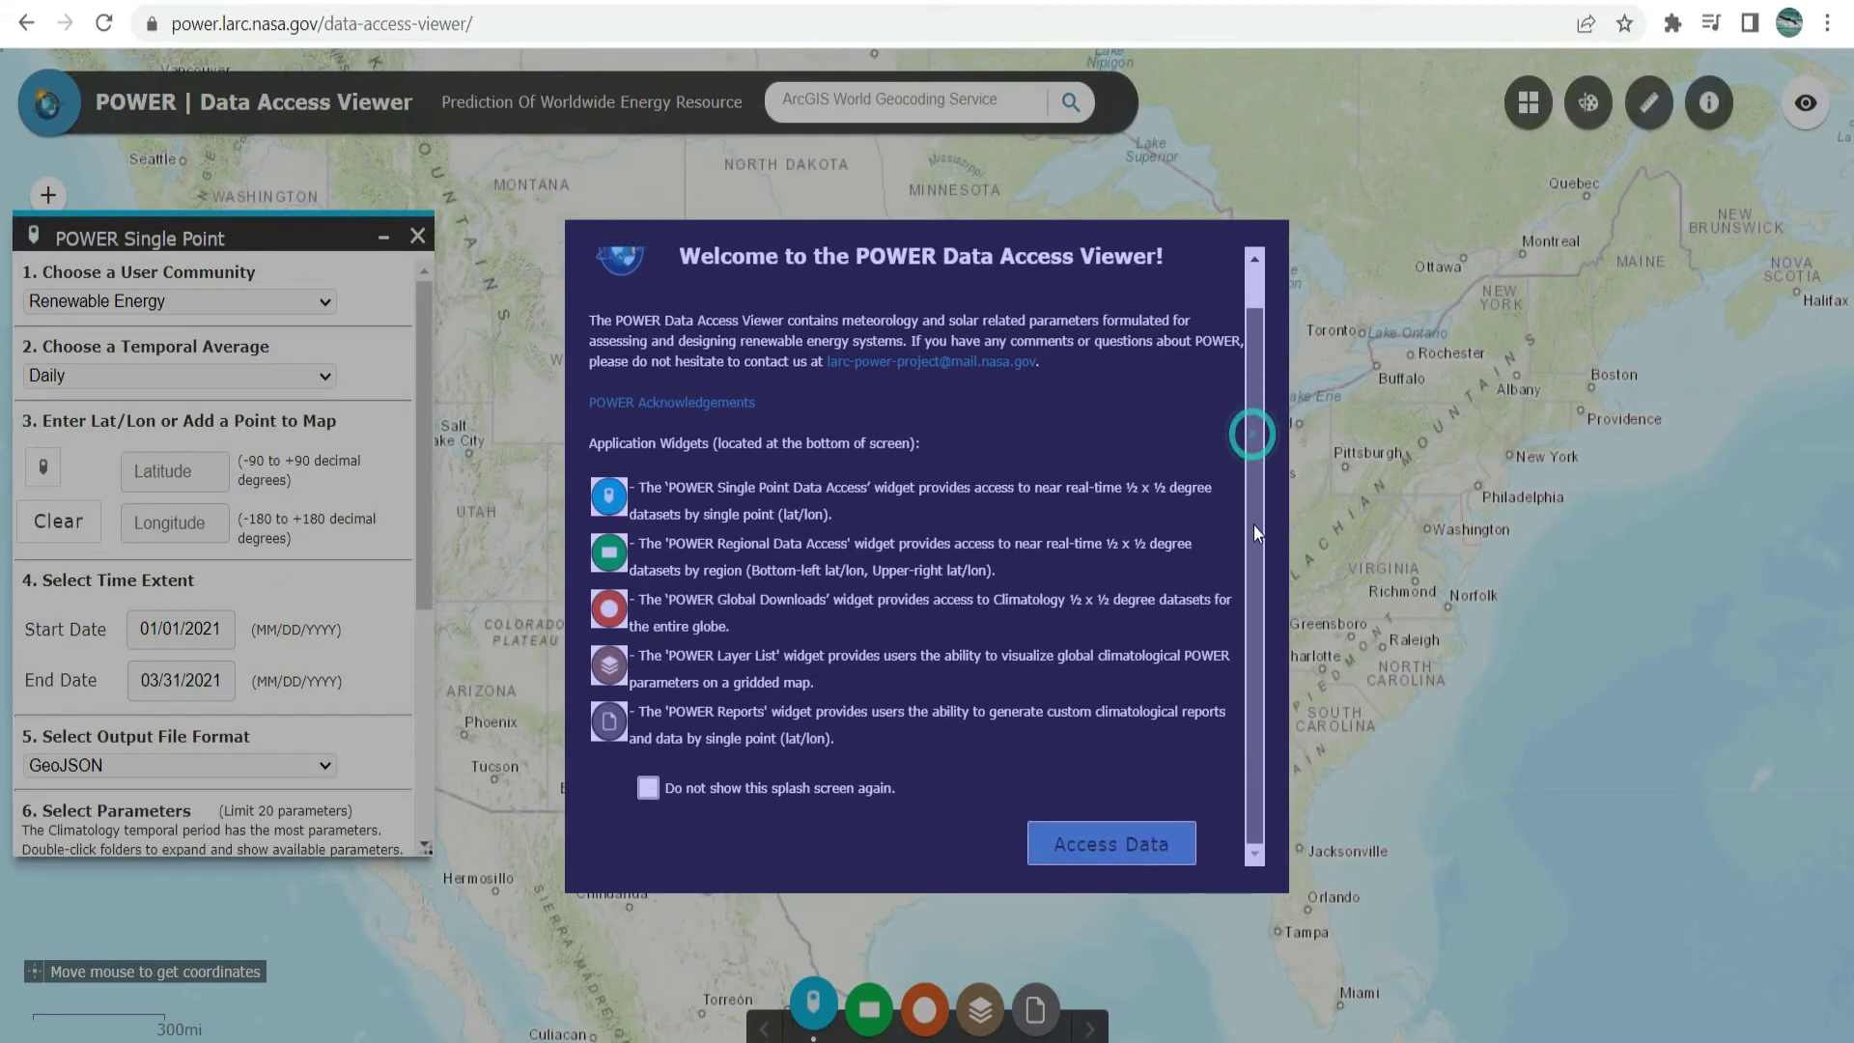
click(1088, 850)
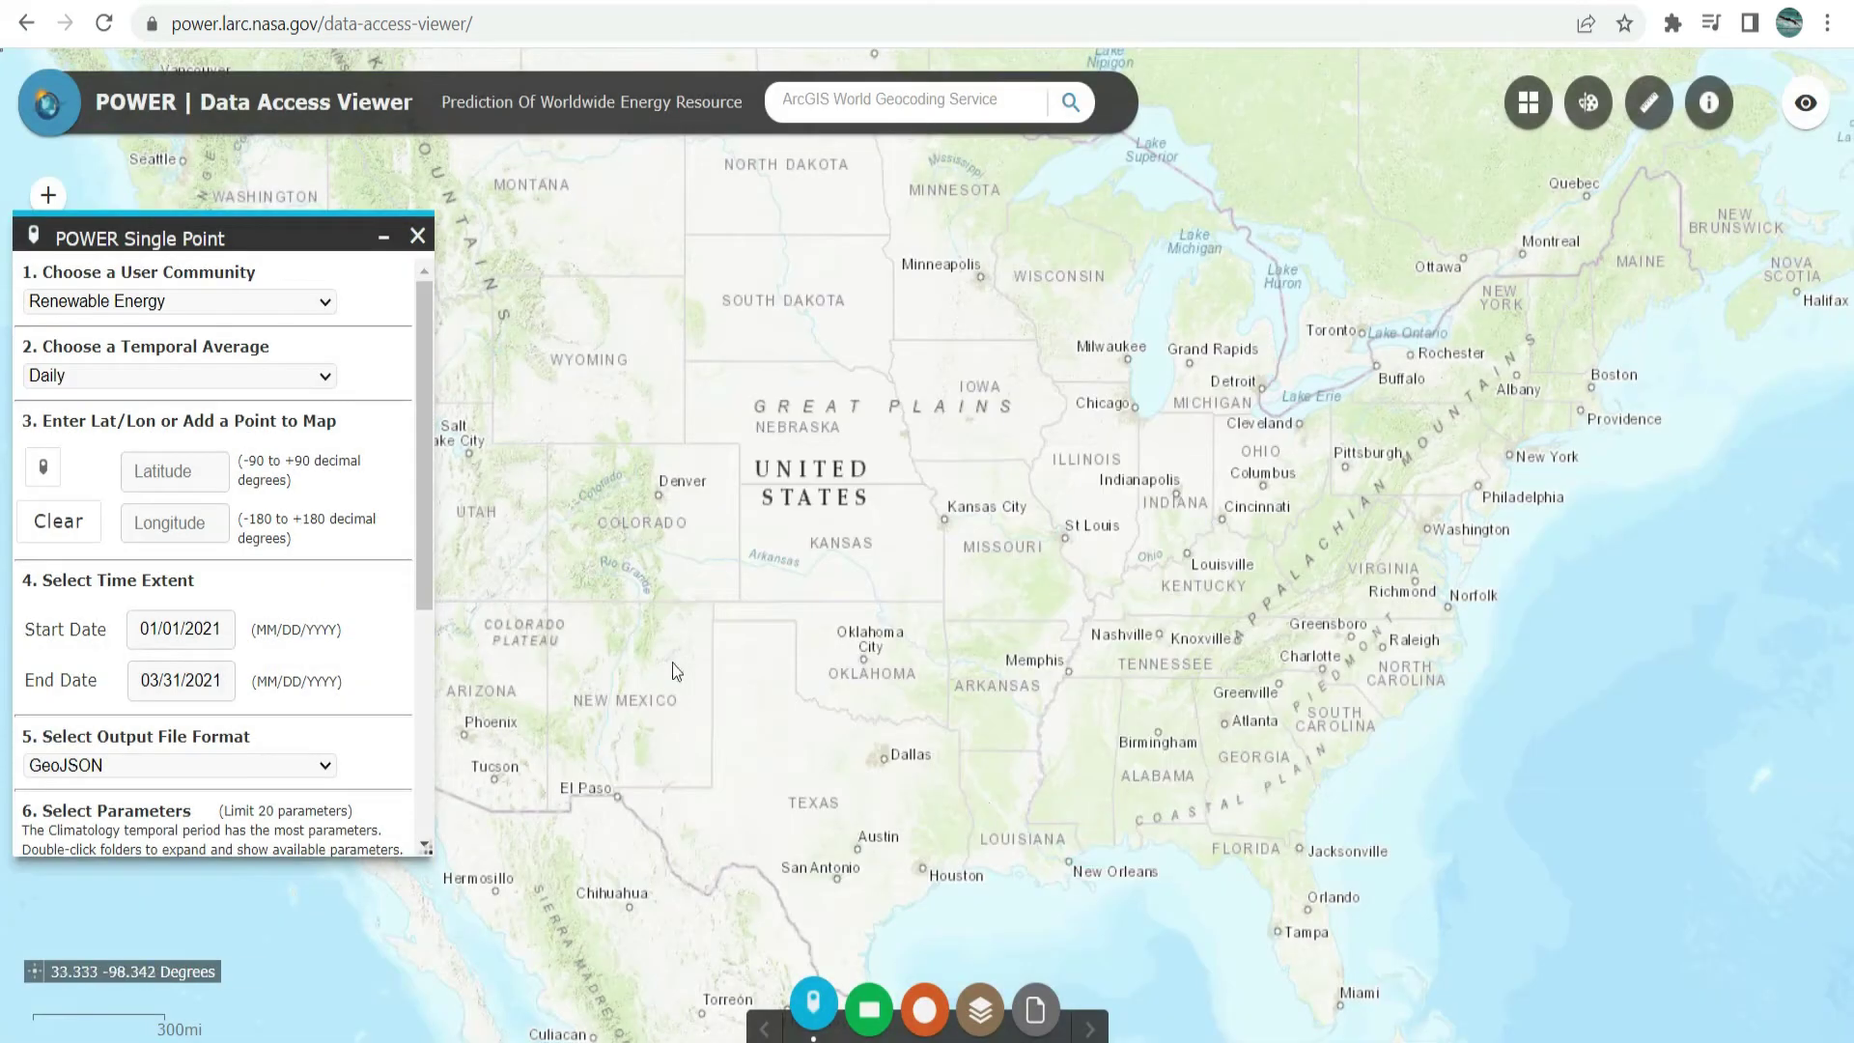
Choose Renewable Energy as the user community and Daily as the temporal average.
click(245, 305)
click(246, 305)
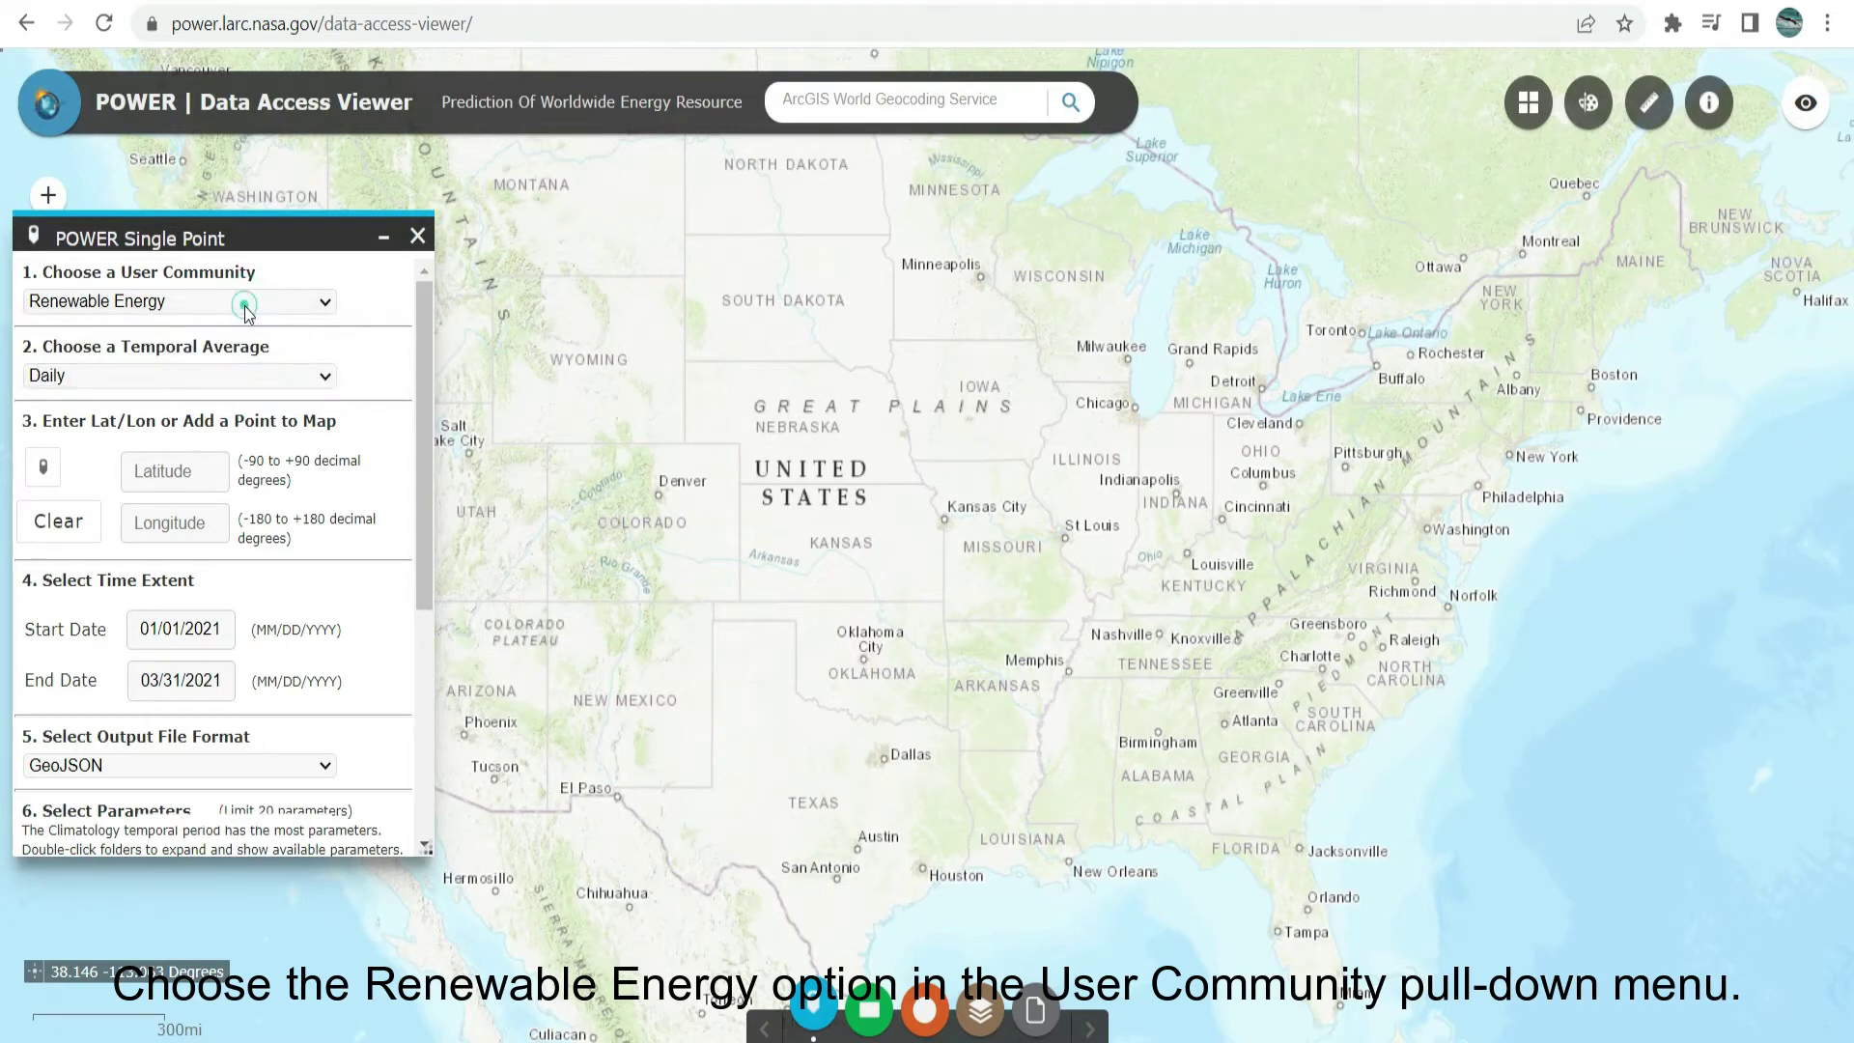
click(228, 375)
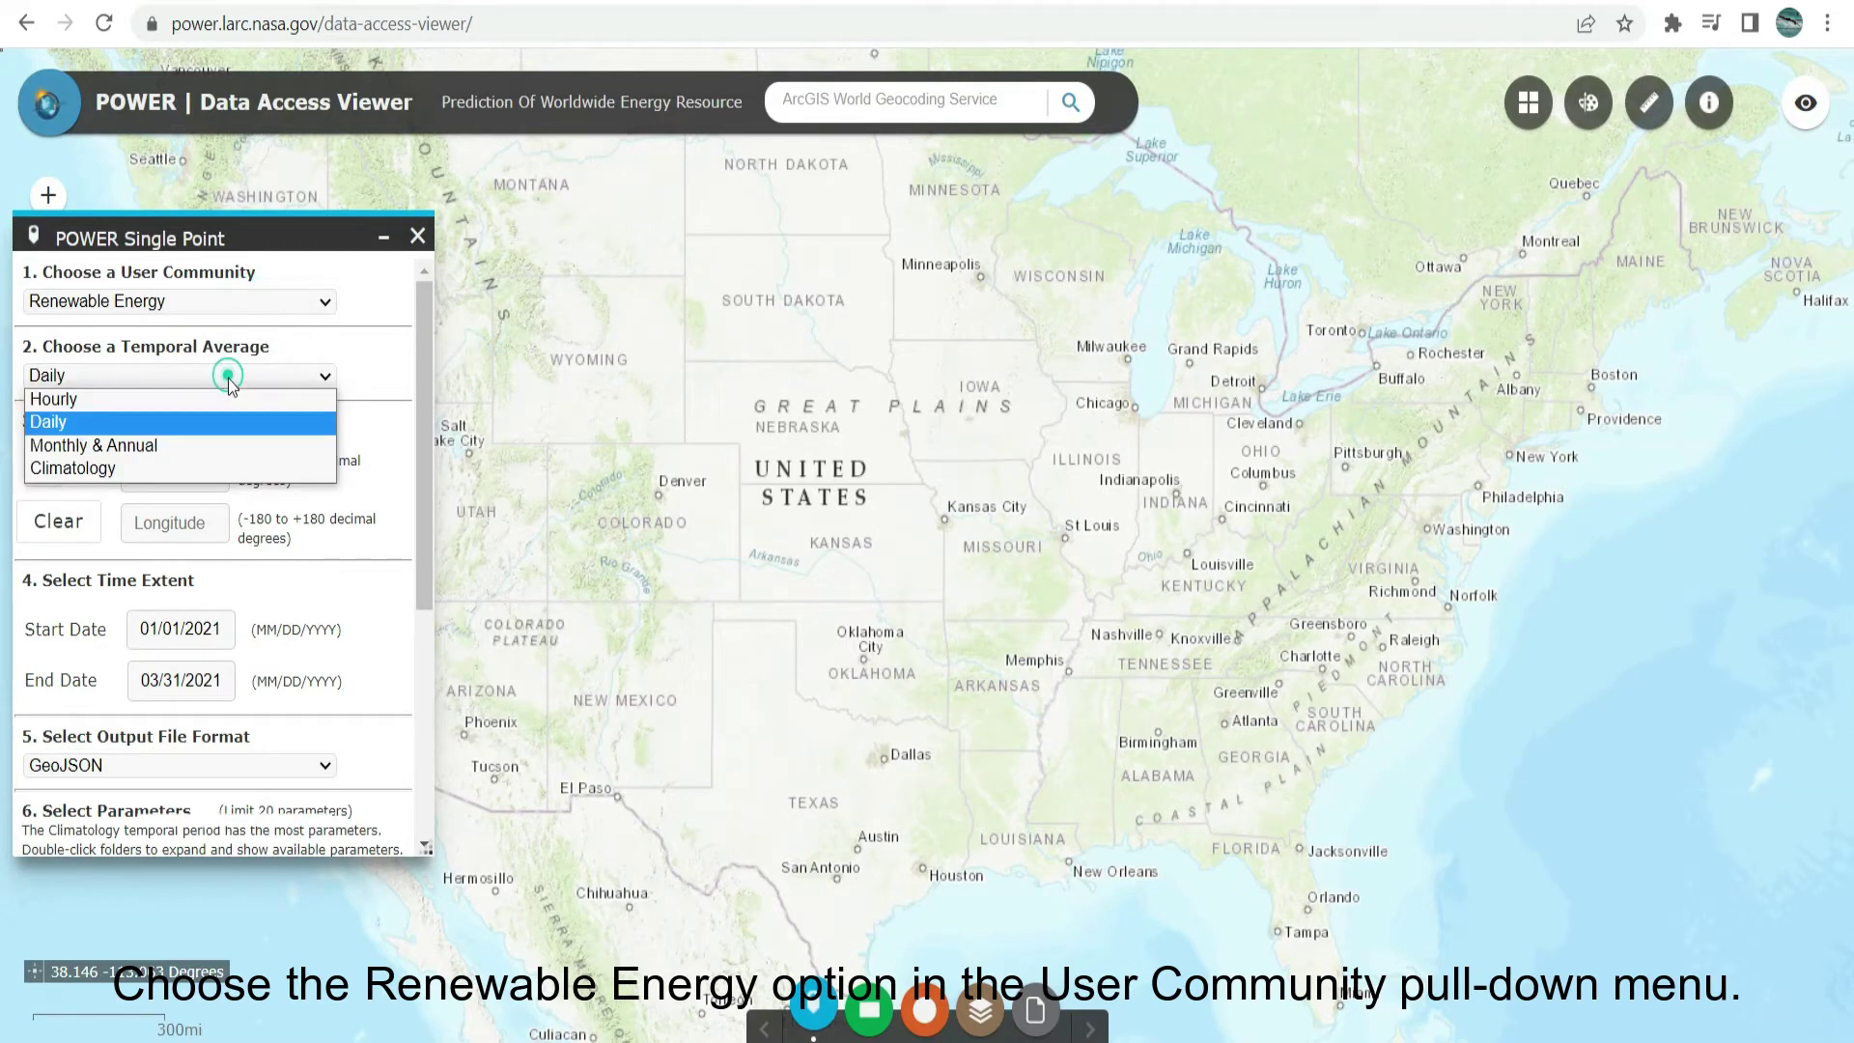
click(191, 422)
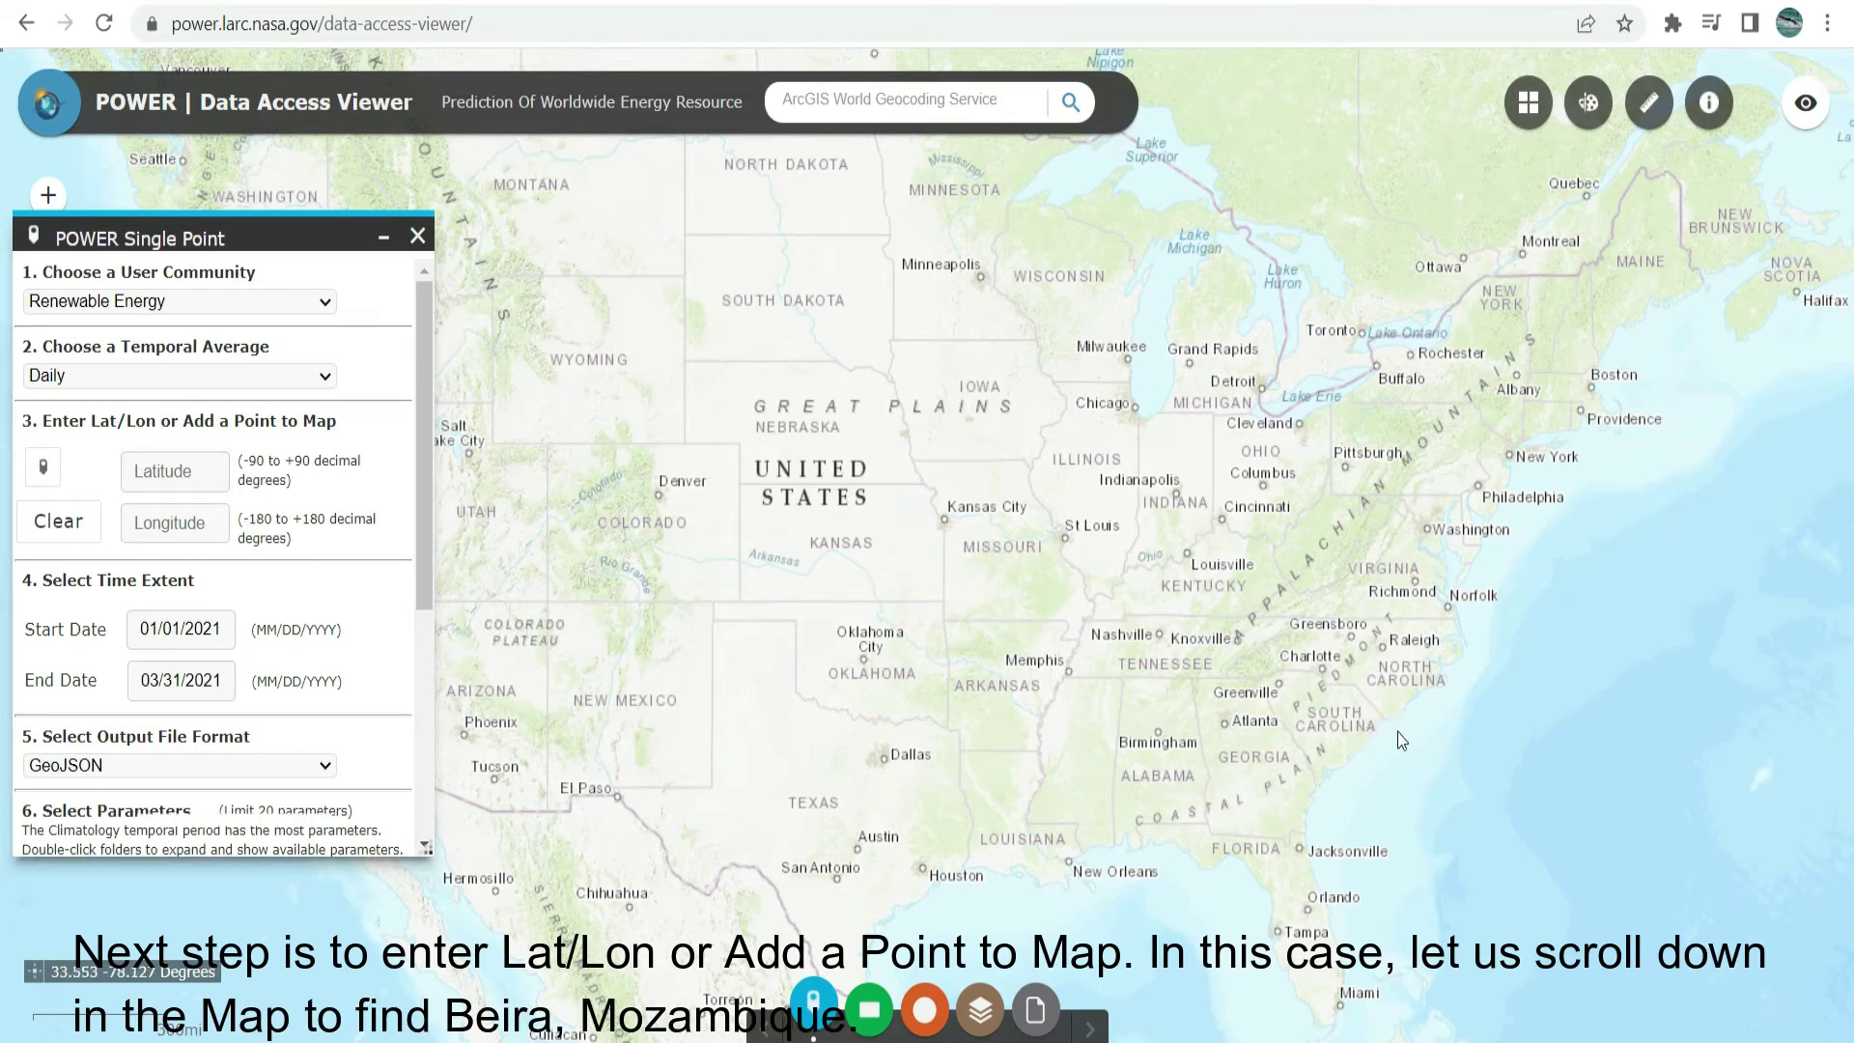
Find Beira, Mozambique on the map and add the single data point at the city.
scroll(1390, 722, down, 1)
drag(1446, 753, 1059, 506)
drag(1358, 691, 773, 554)
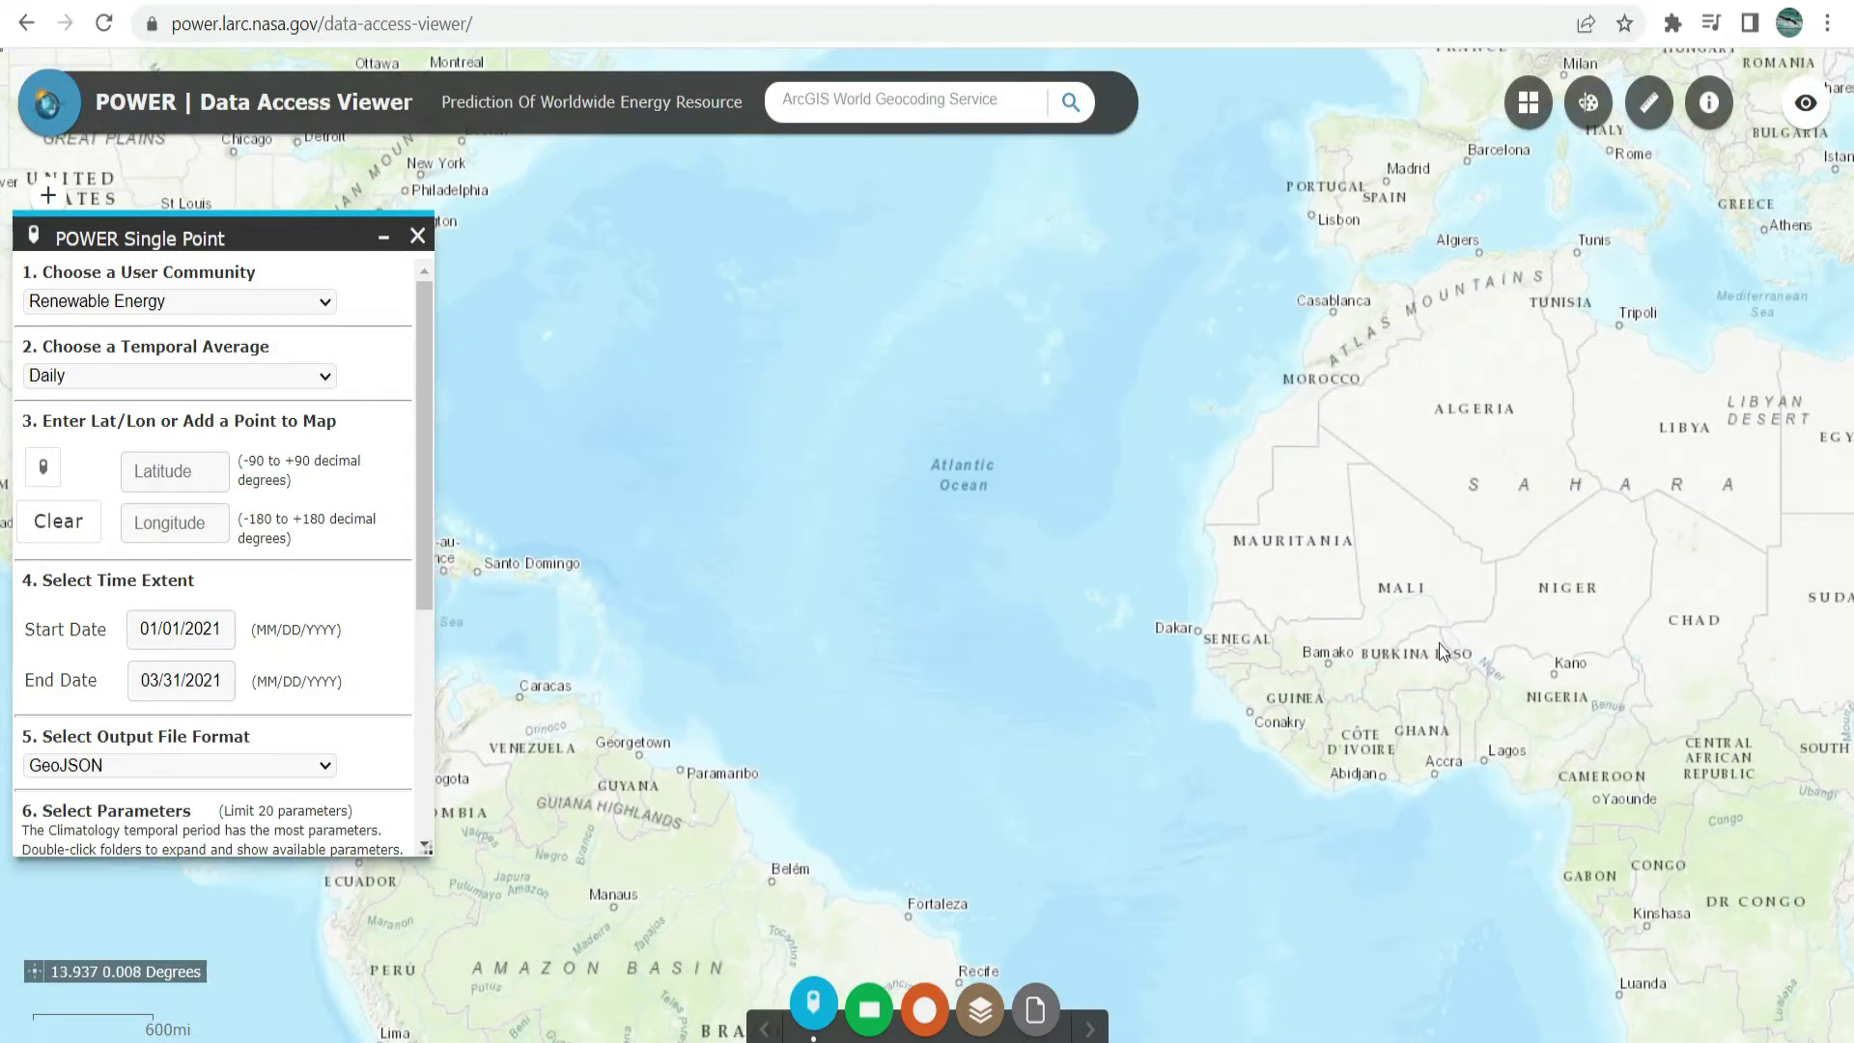
drag(1439, 643, 805, 297)
drag(1308, 675, 1045, 622)
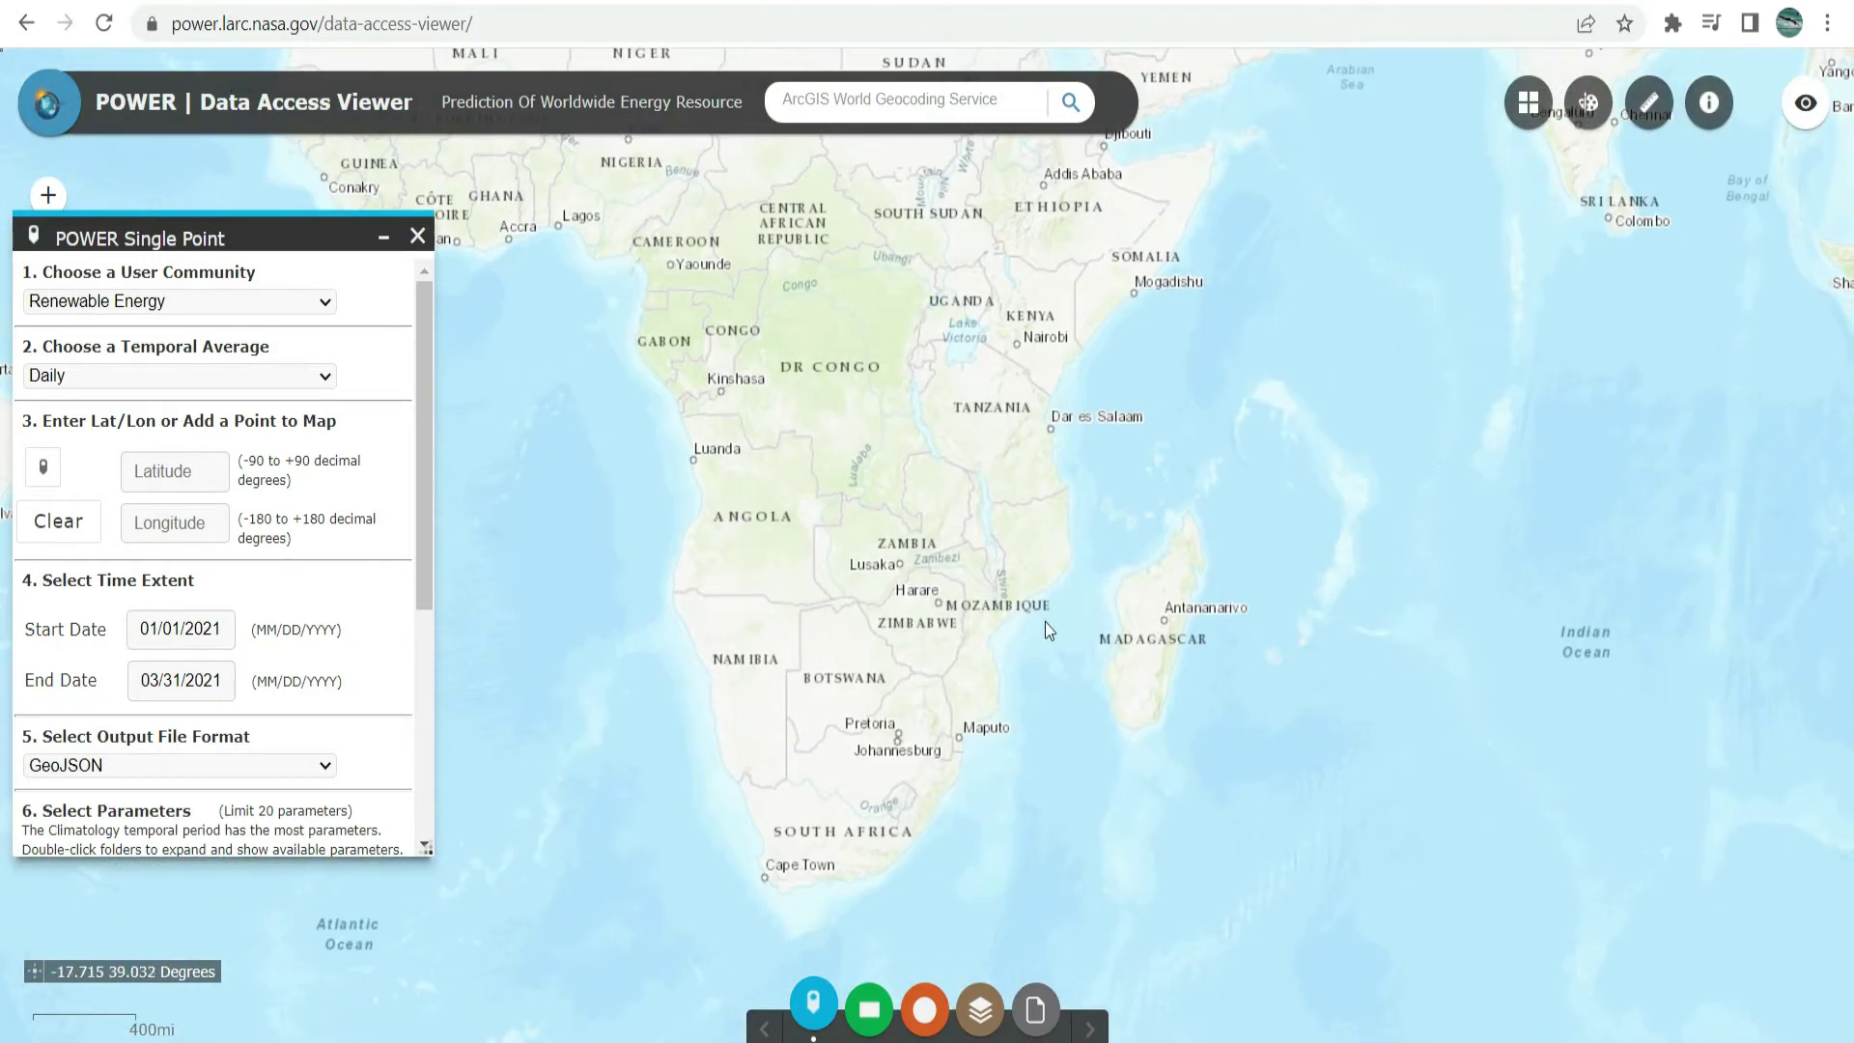
scroll(1024, 669, up, 1)
scroll(1023, 668, up, 1)
scroll(1008, 600, up, 2)
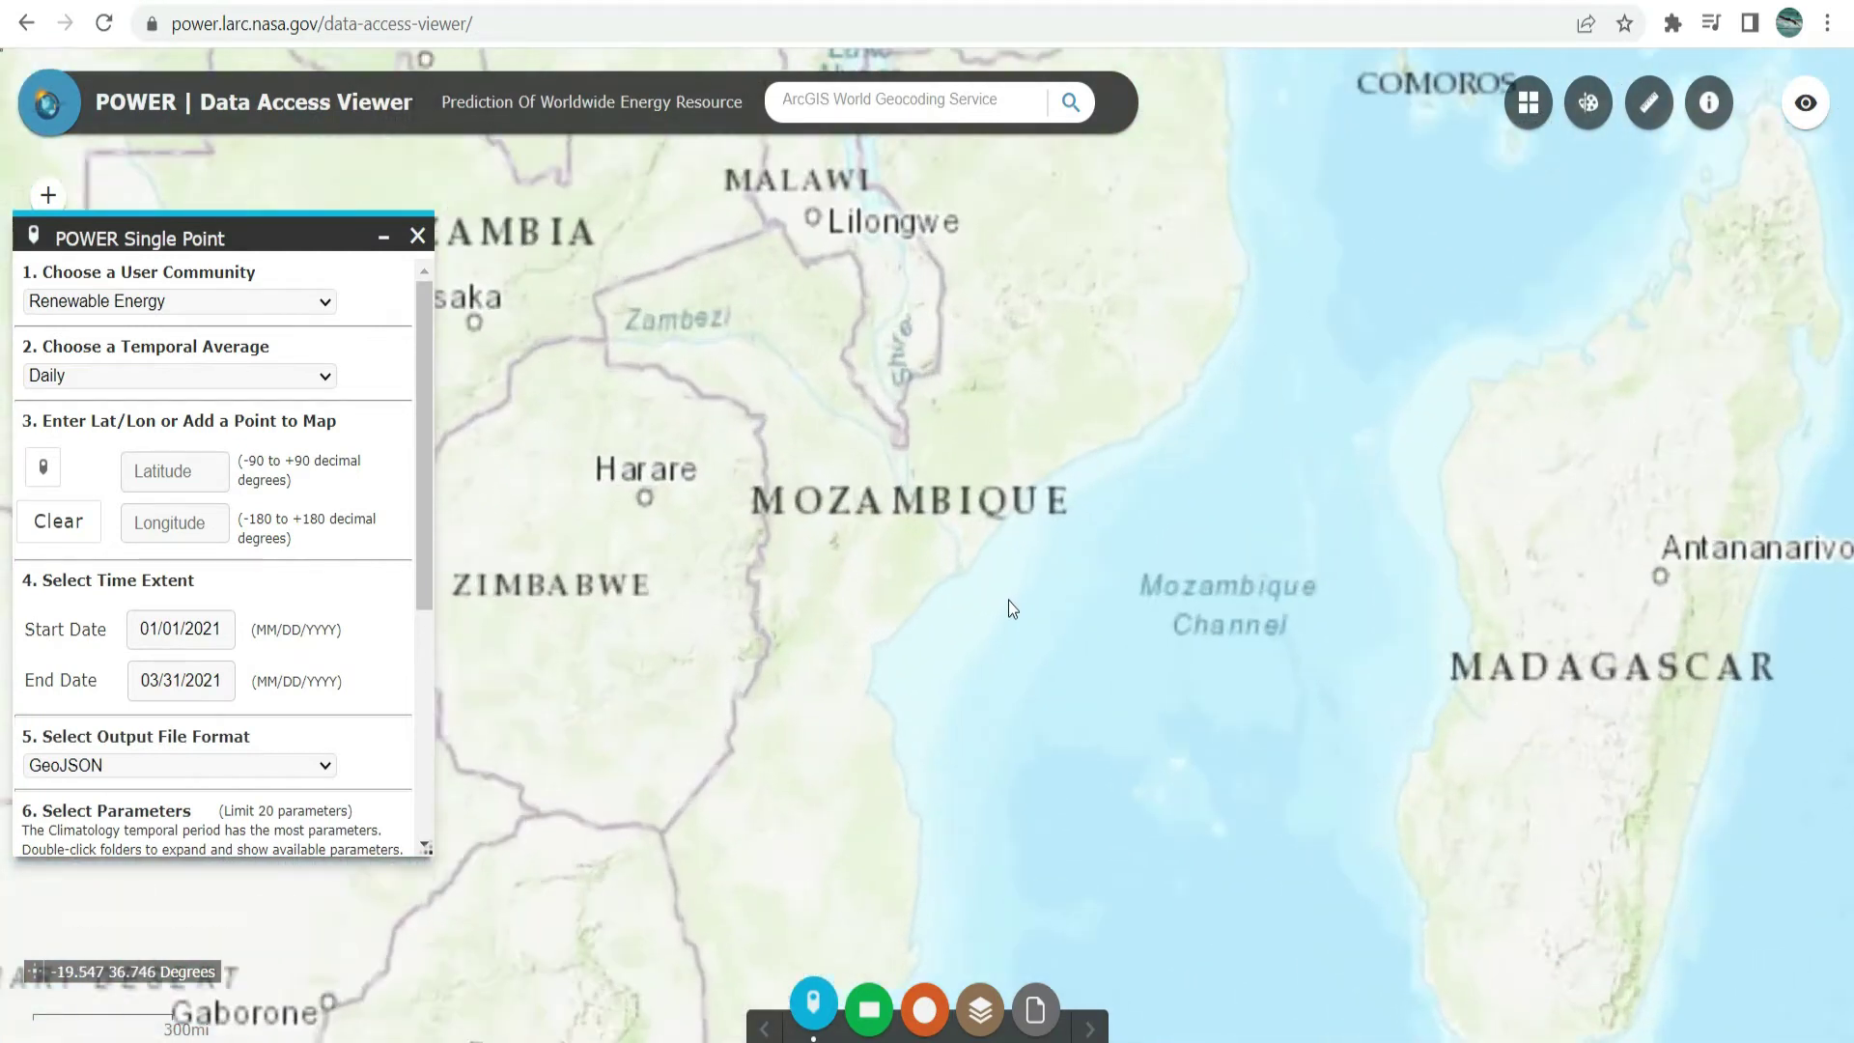
scroll(953, 512, up, 1)
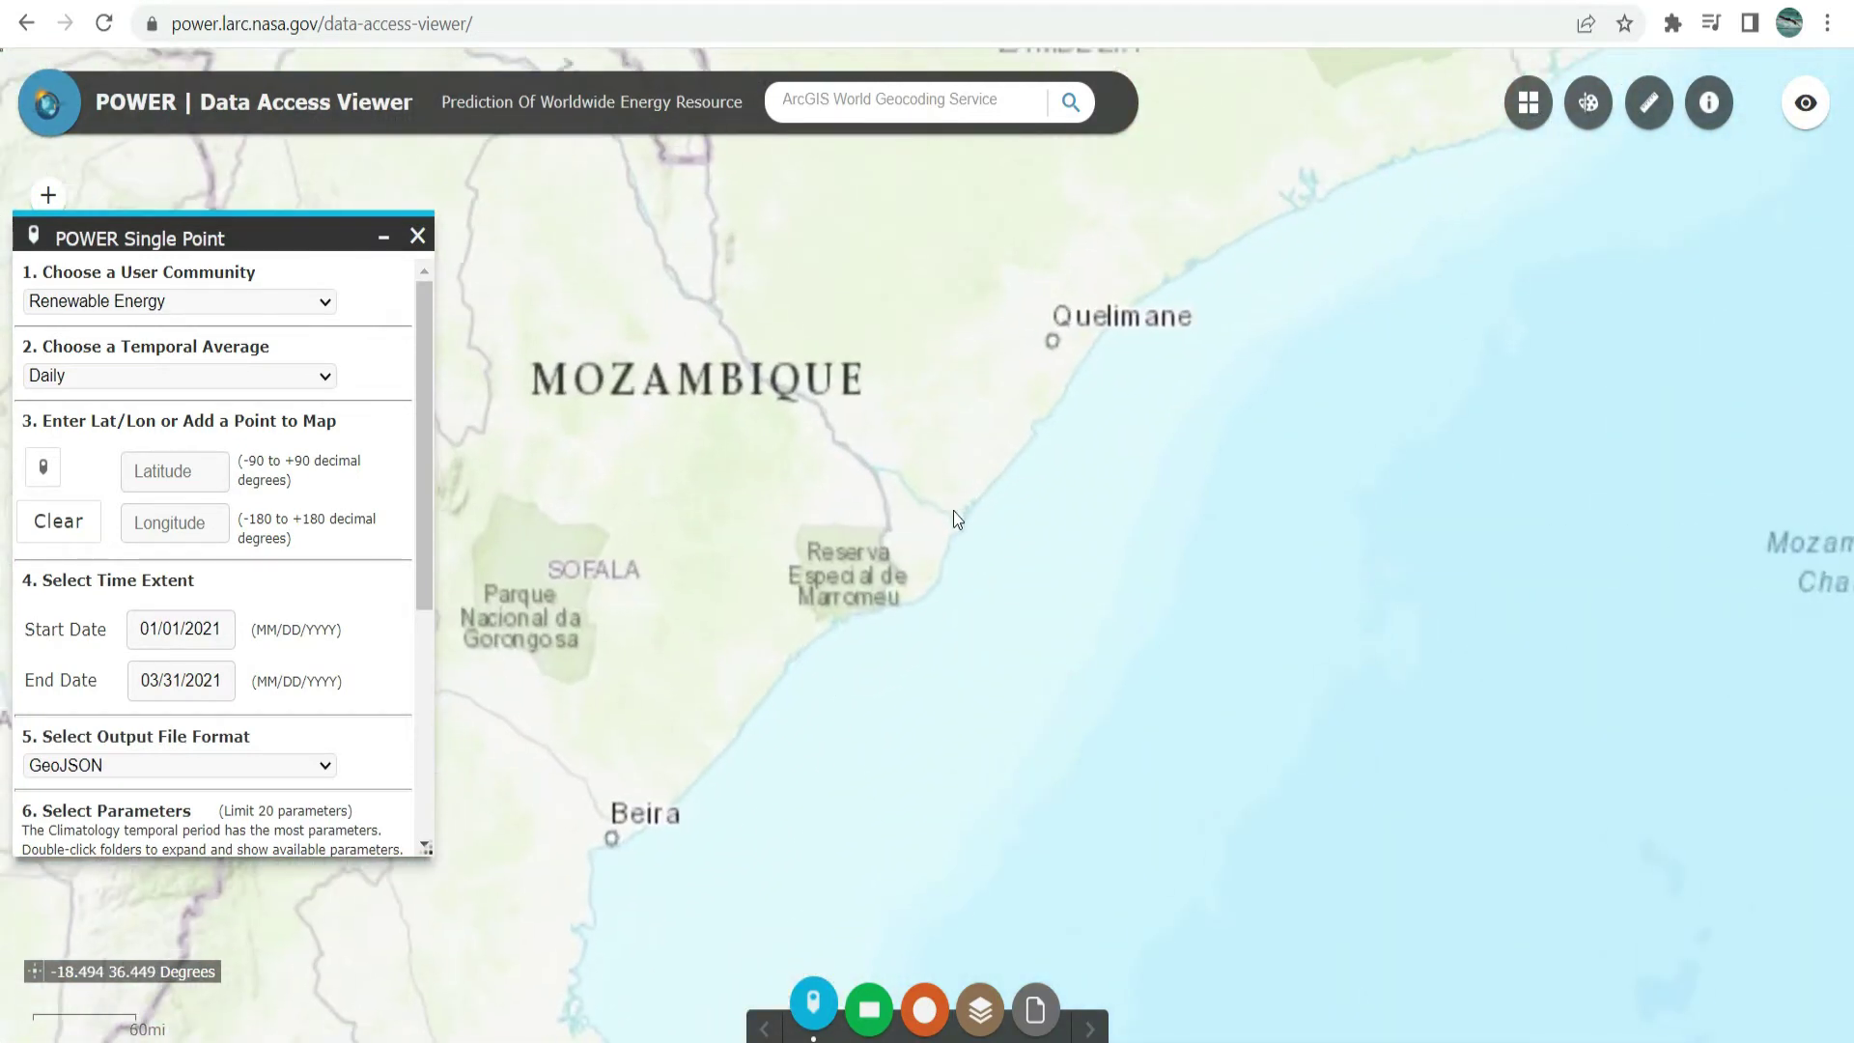
drag(722, 797, 1092, 570)
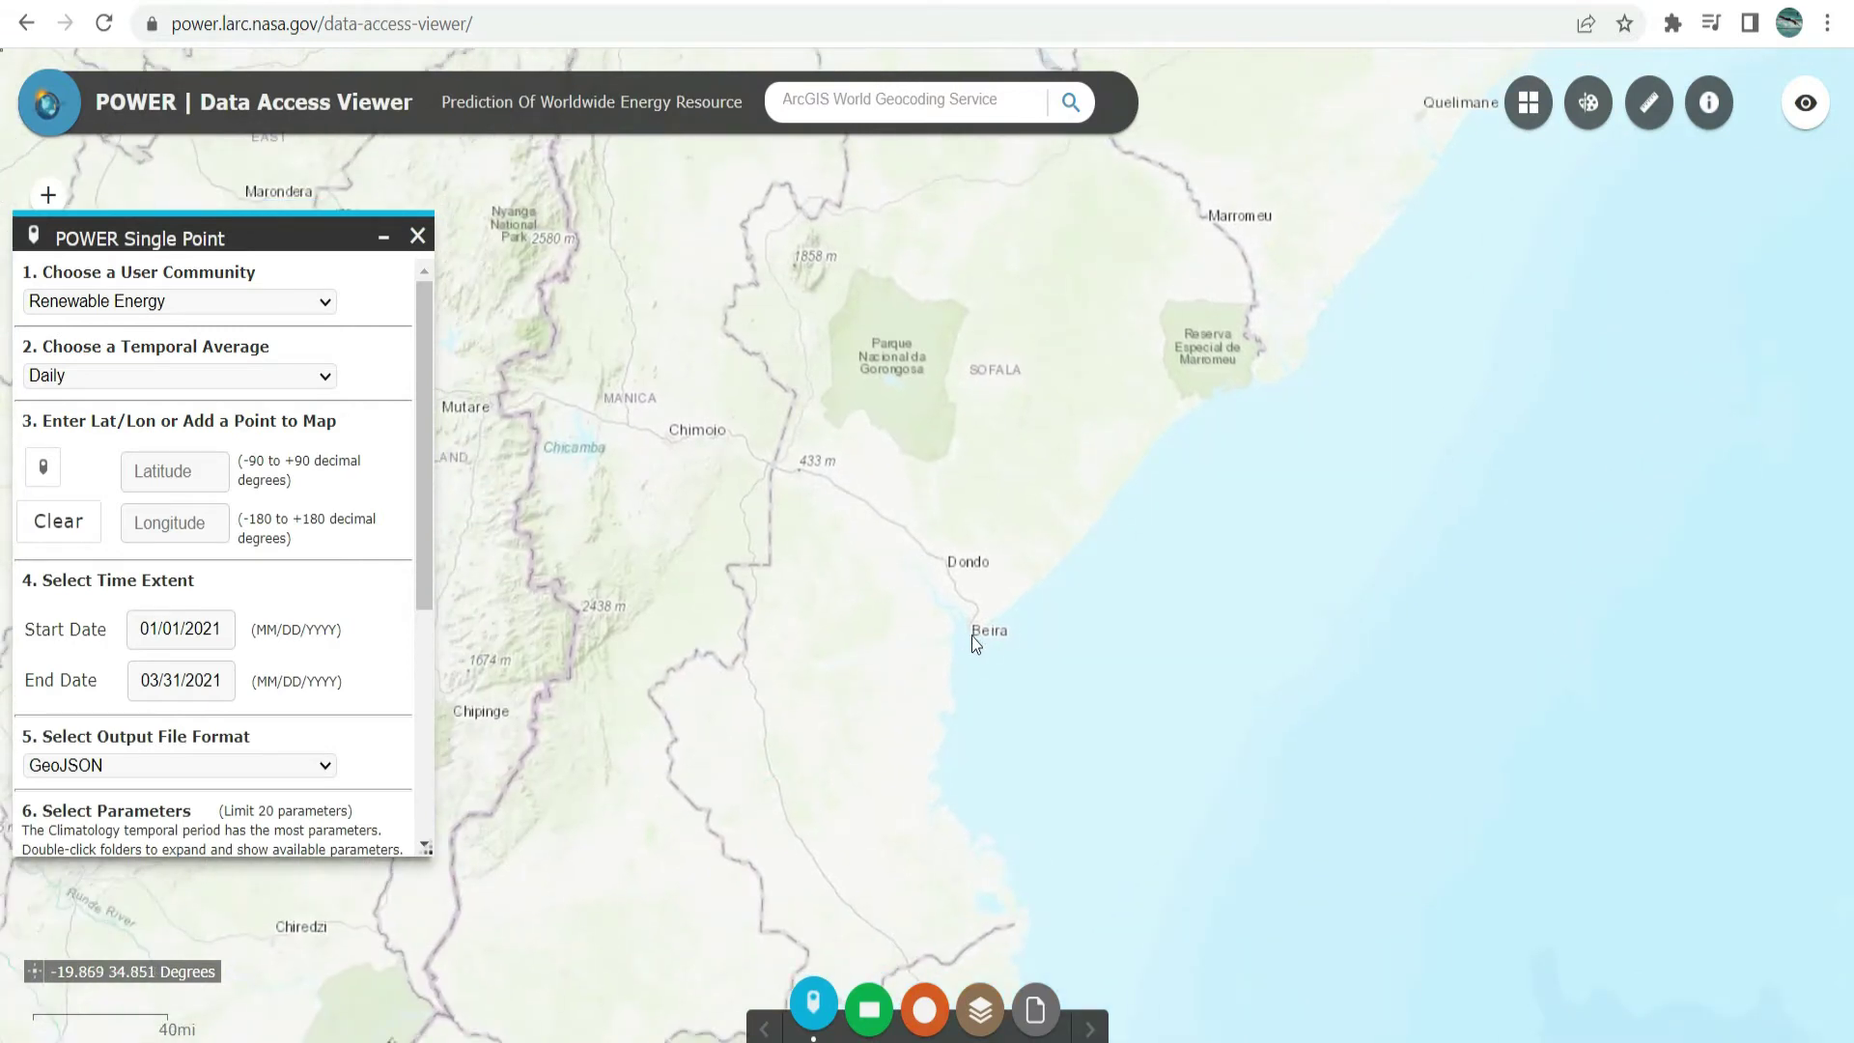
scroll(972, 636, up, 2)
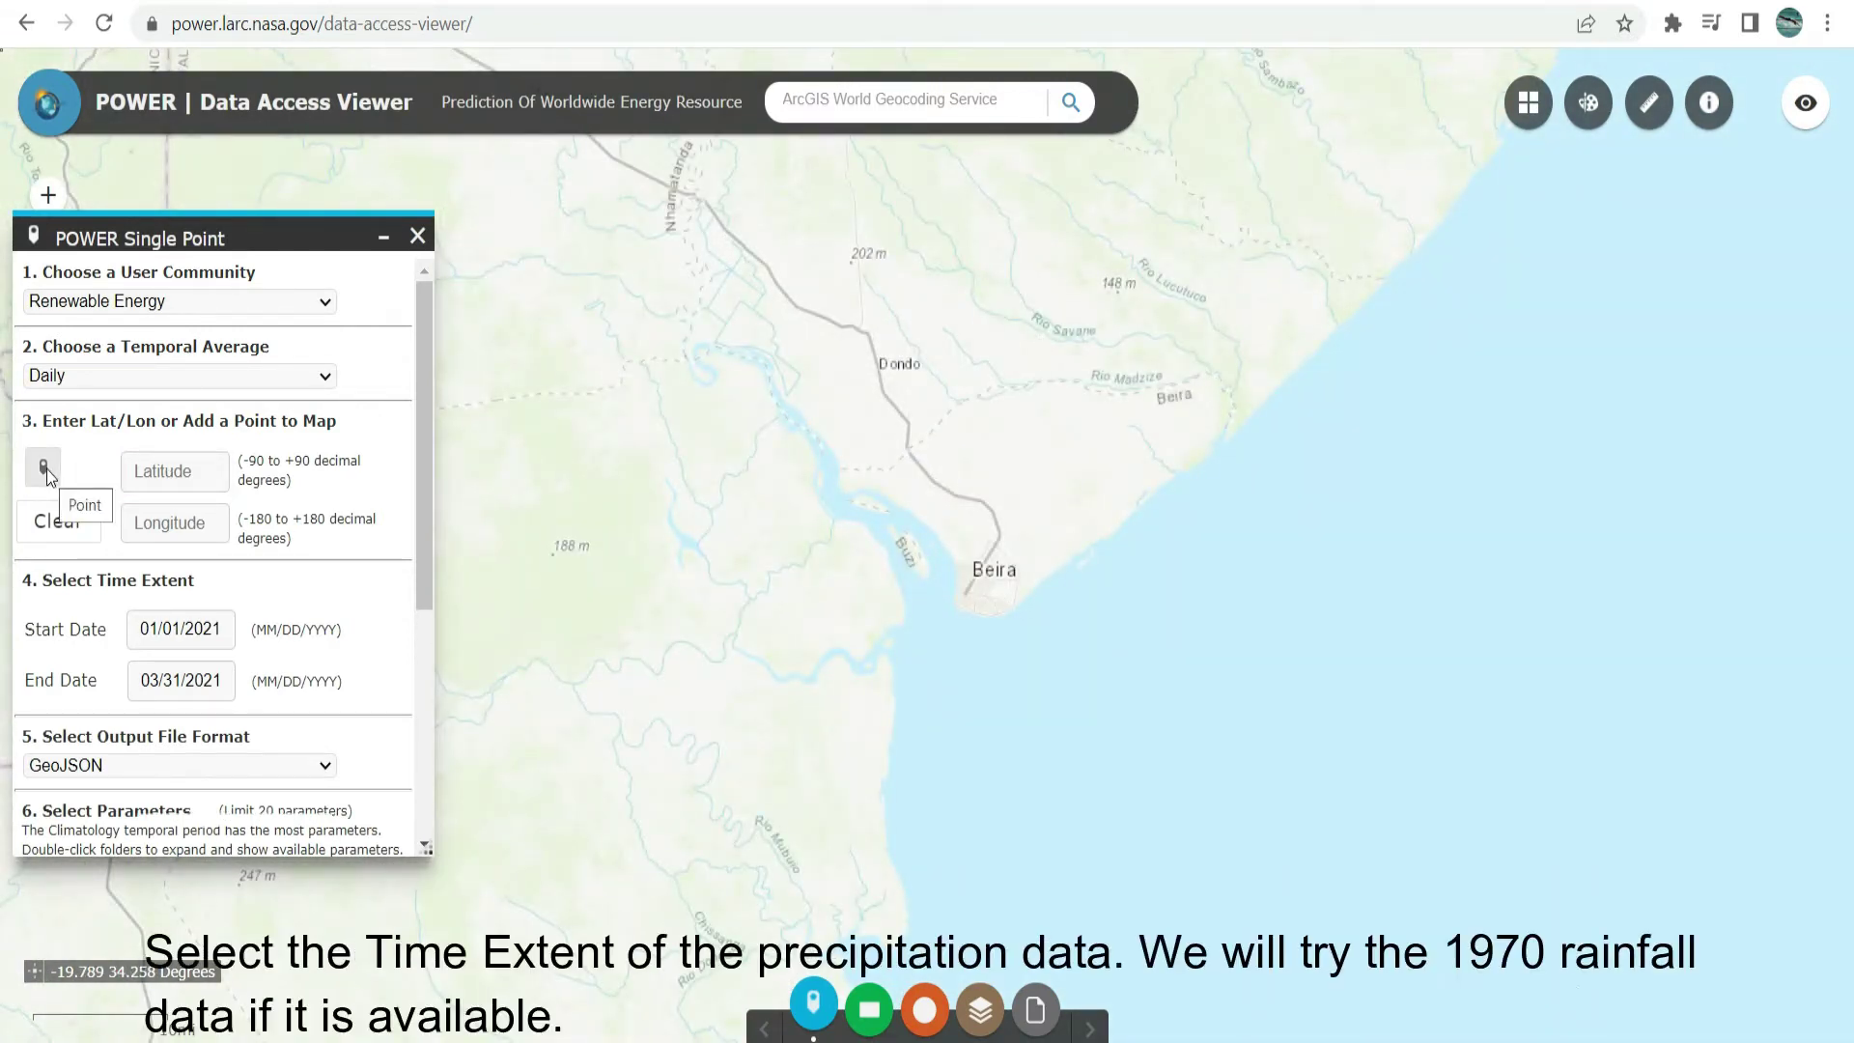
click(47, 468)
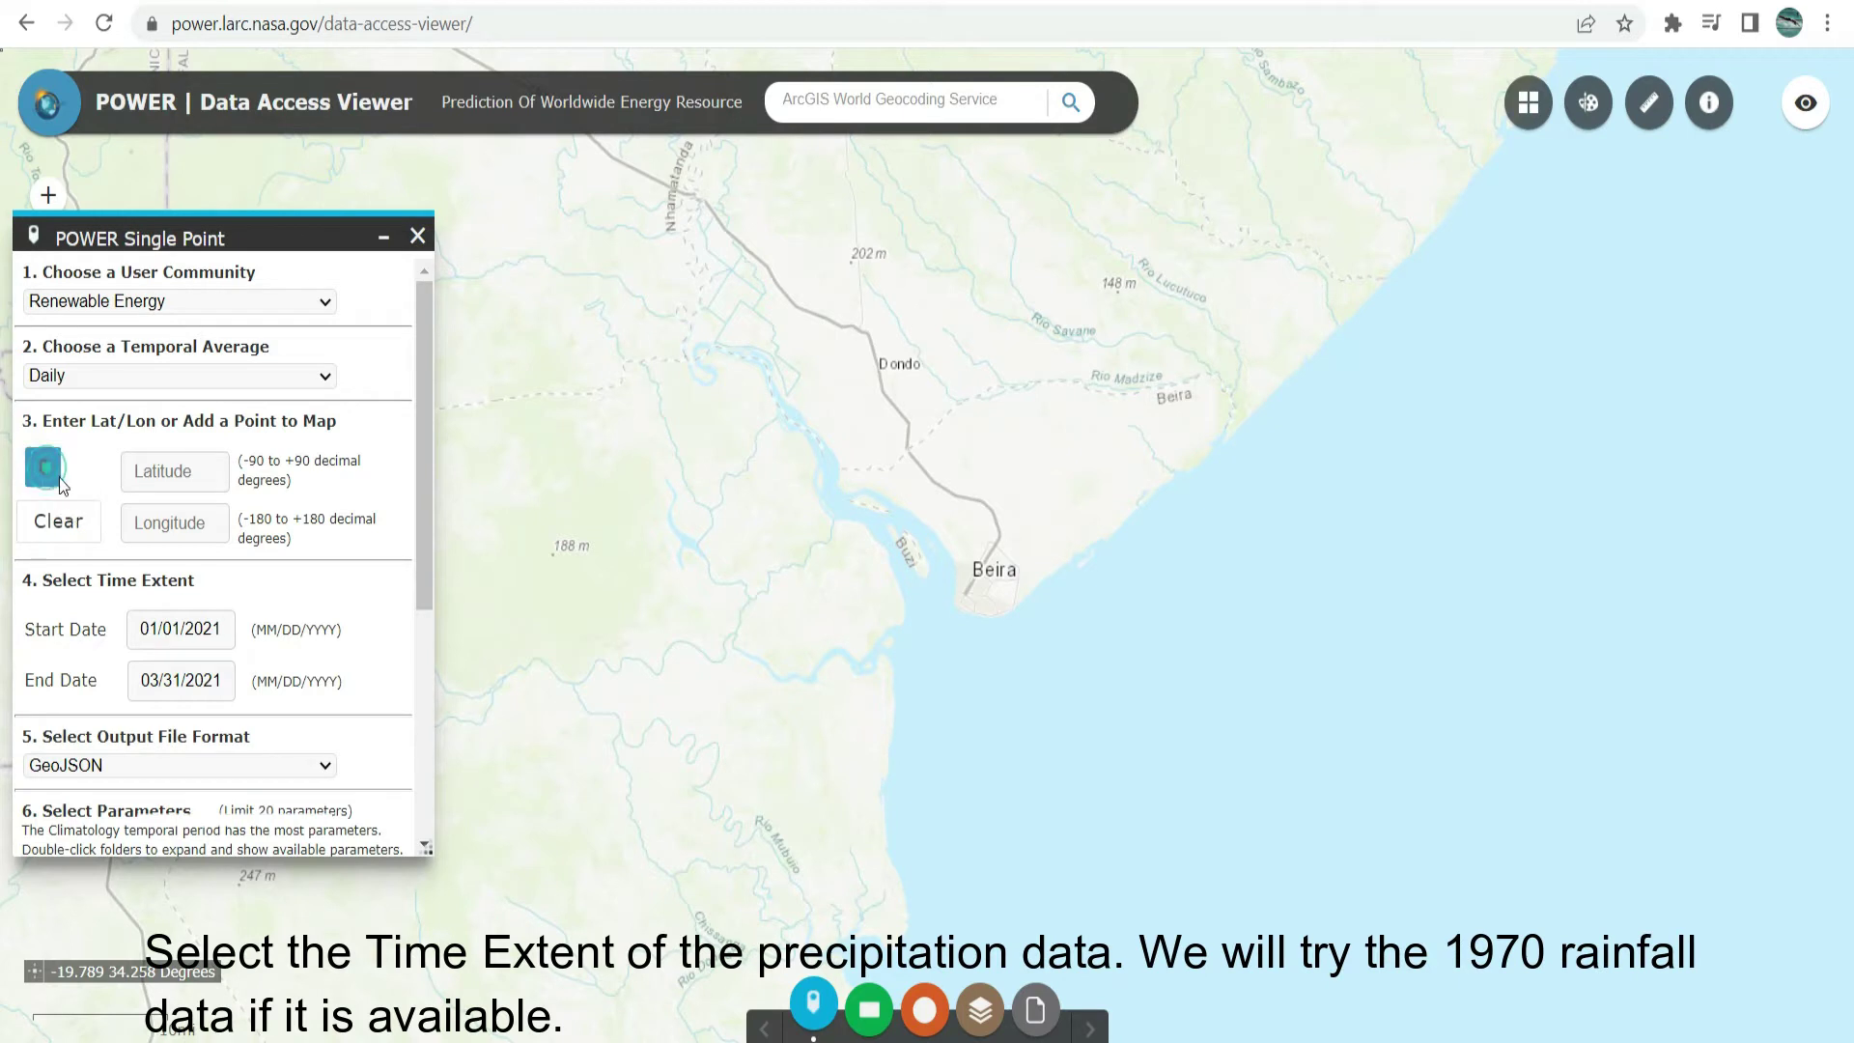
click(986, 578)
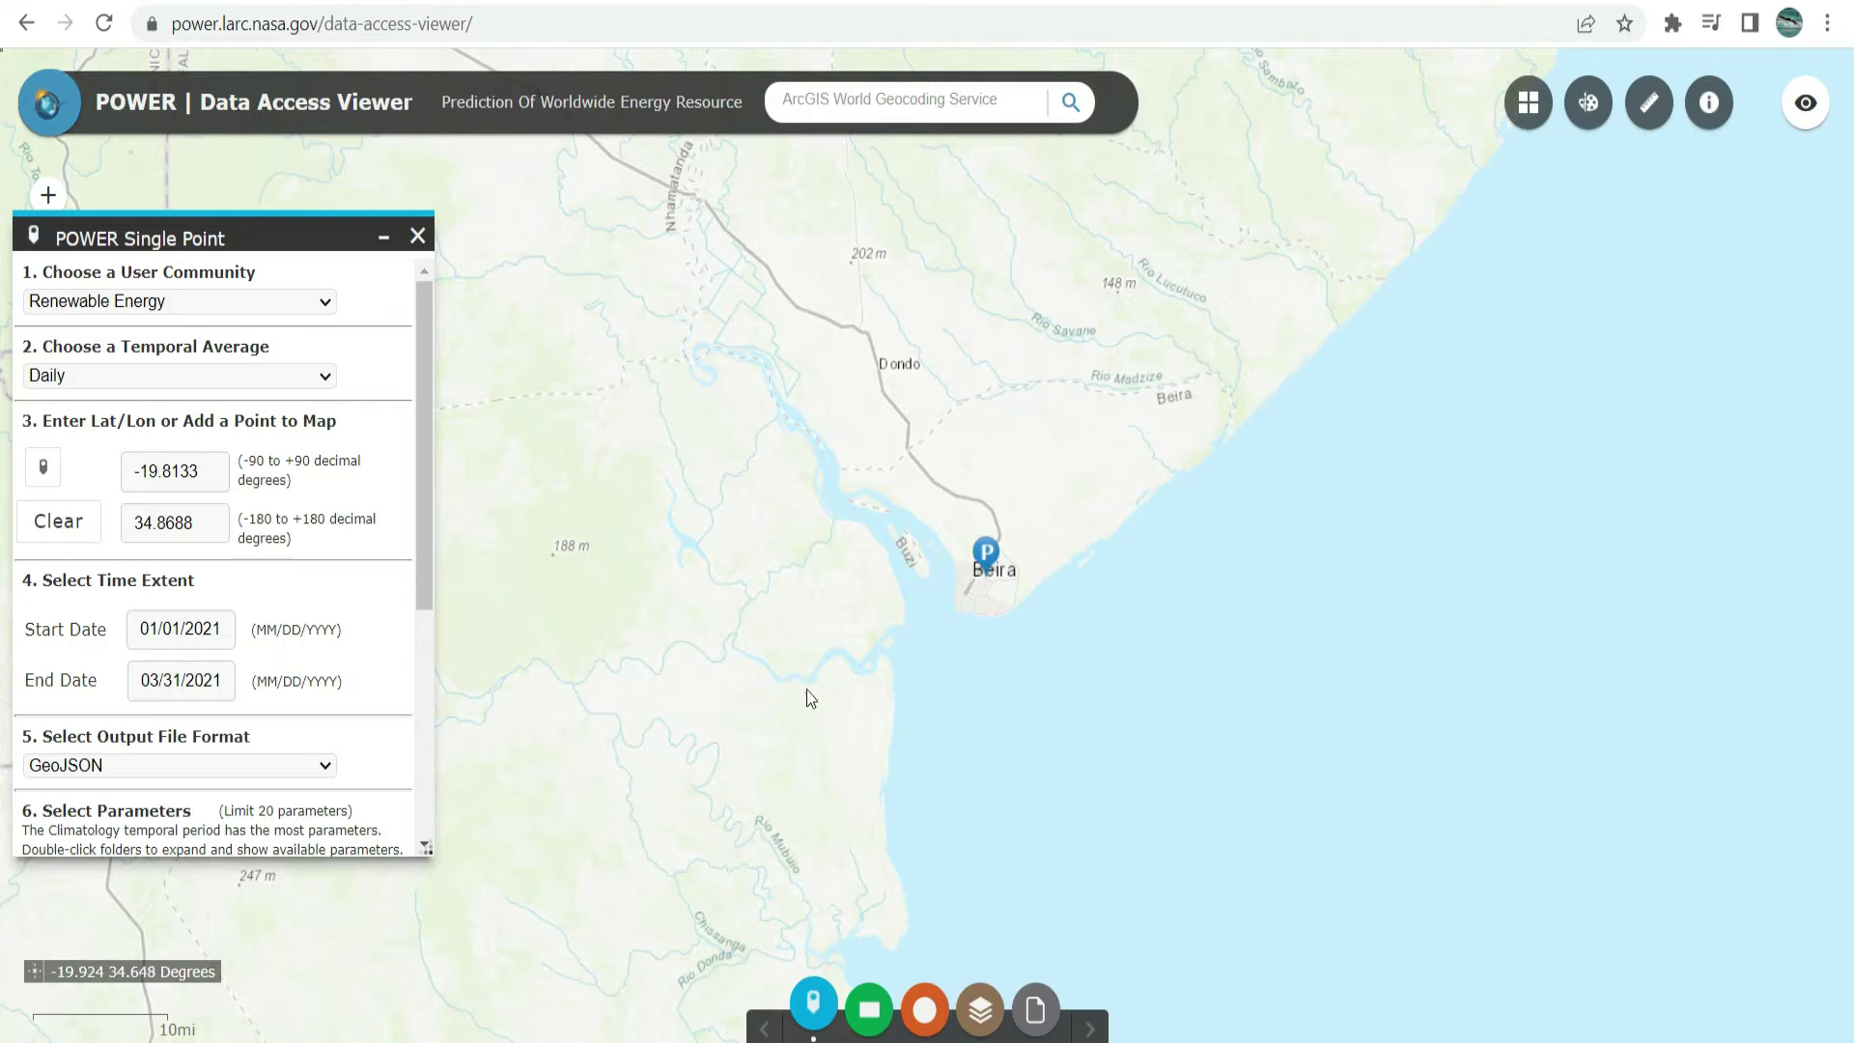
Set the start date of the time extent to 01/01/1970.
drag(419, 560, 420, 622)
click(158, 515)
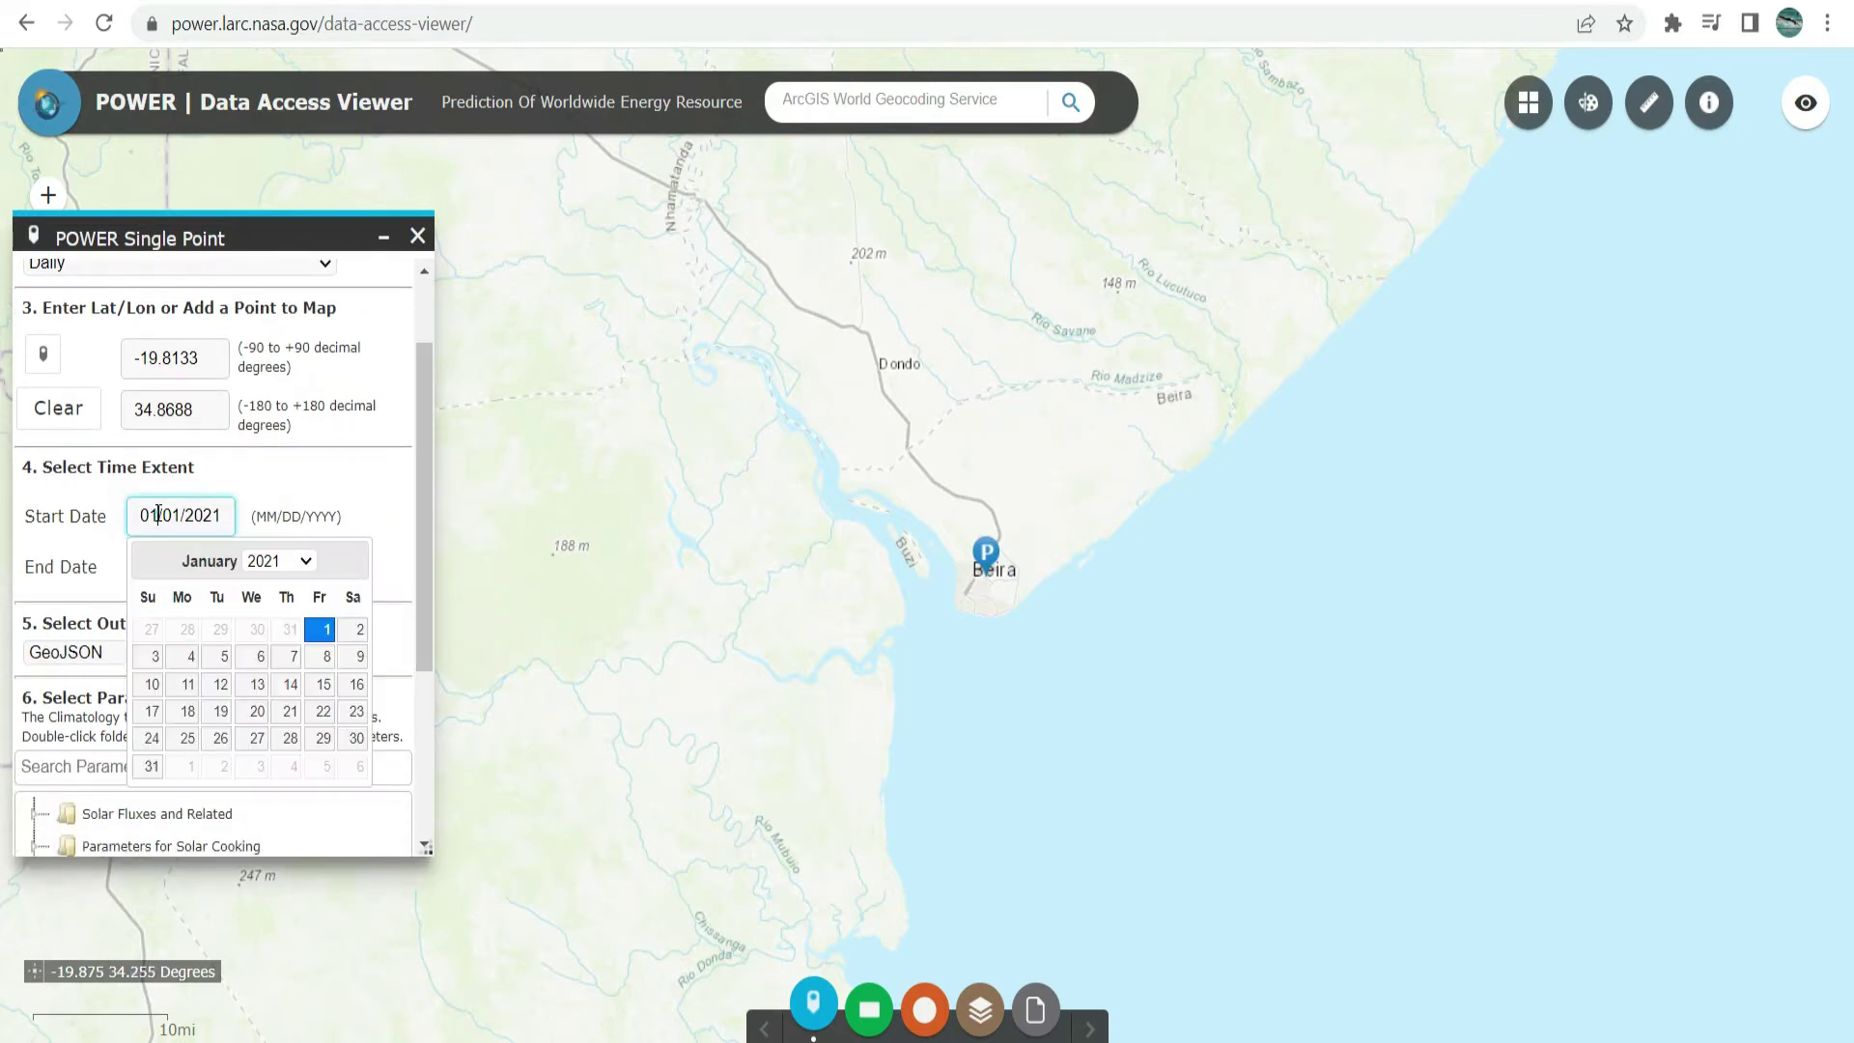
drag(185, 515, 228, 519)
text(197)
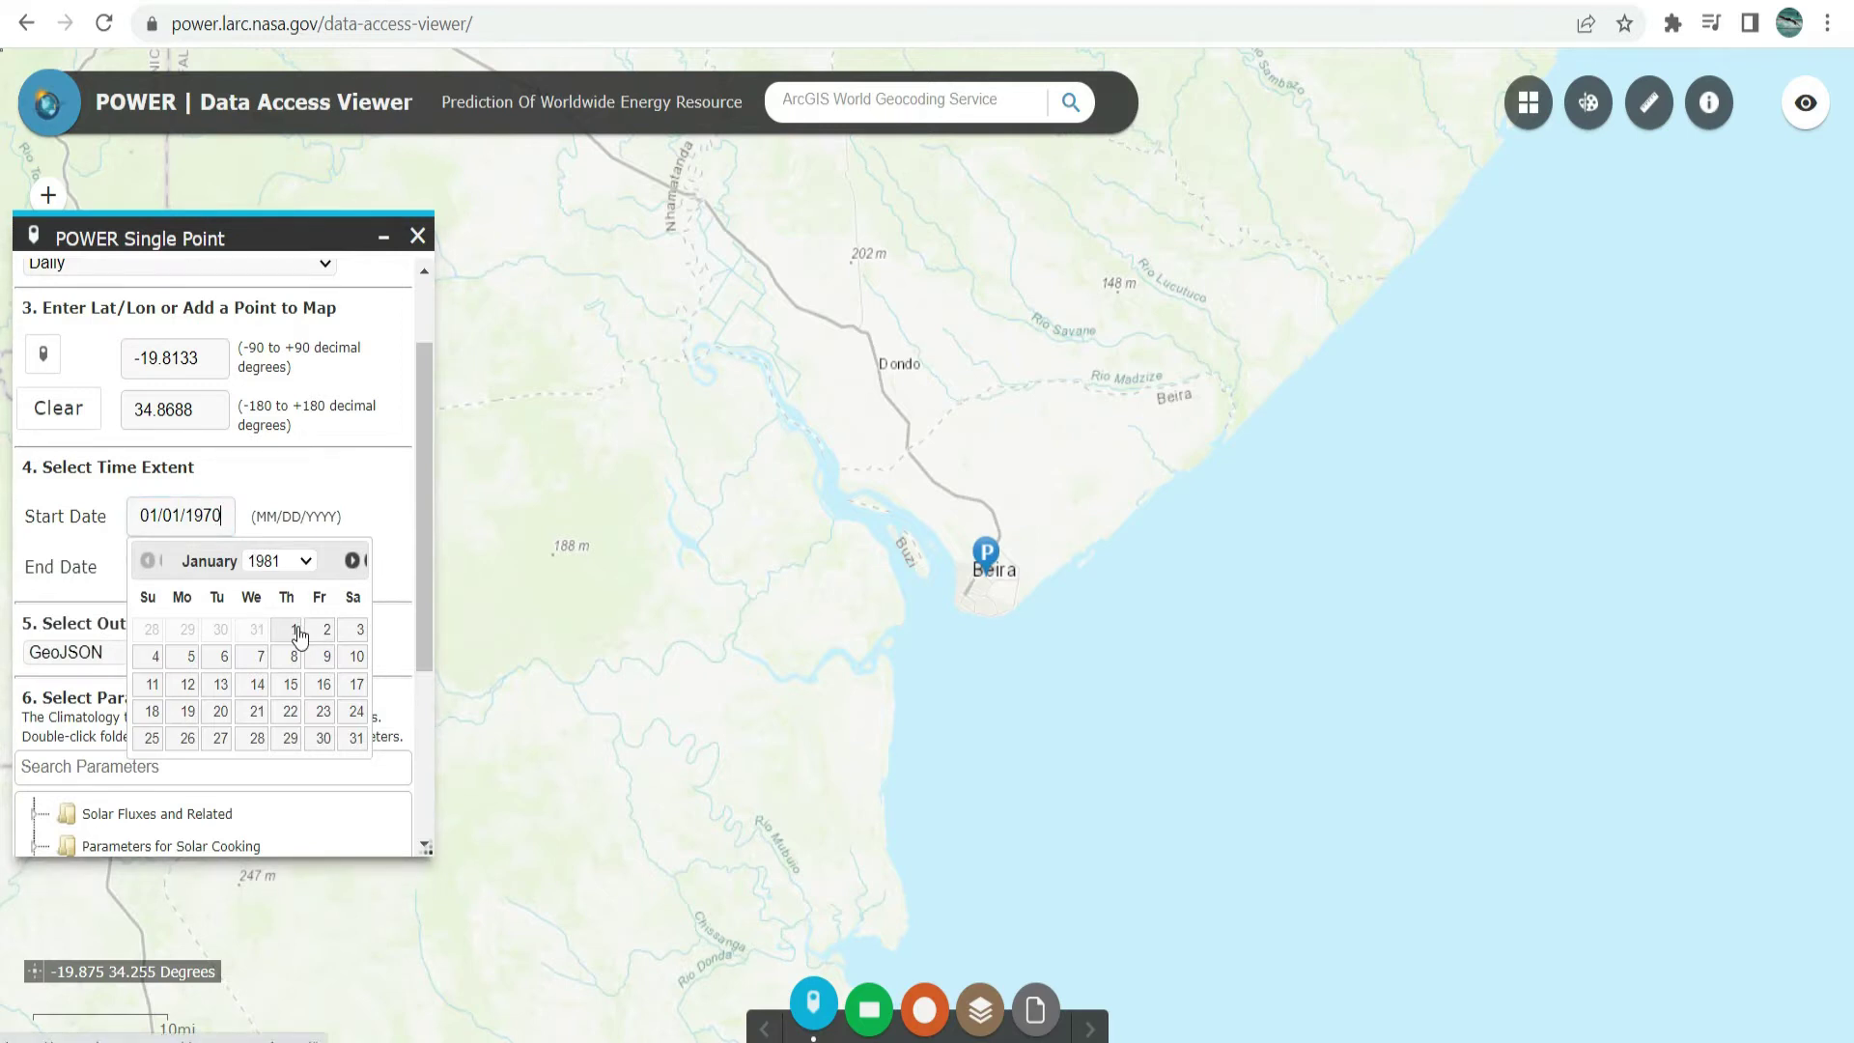
click(337, 492)
Set the end date of the time extent to 12/31/2021.
click(228, 568)
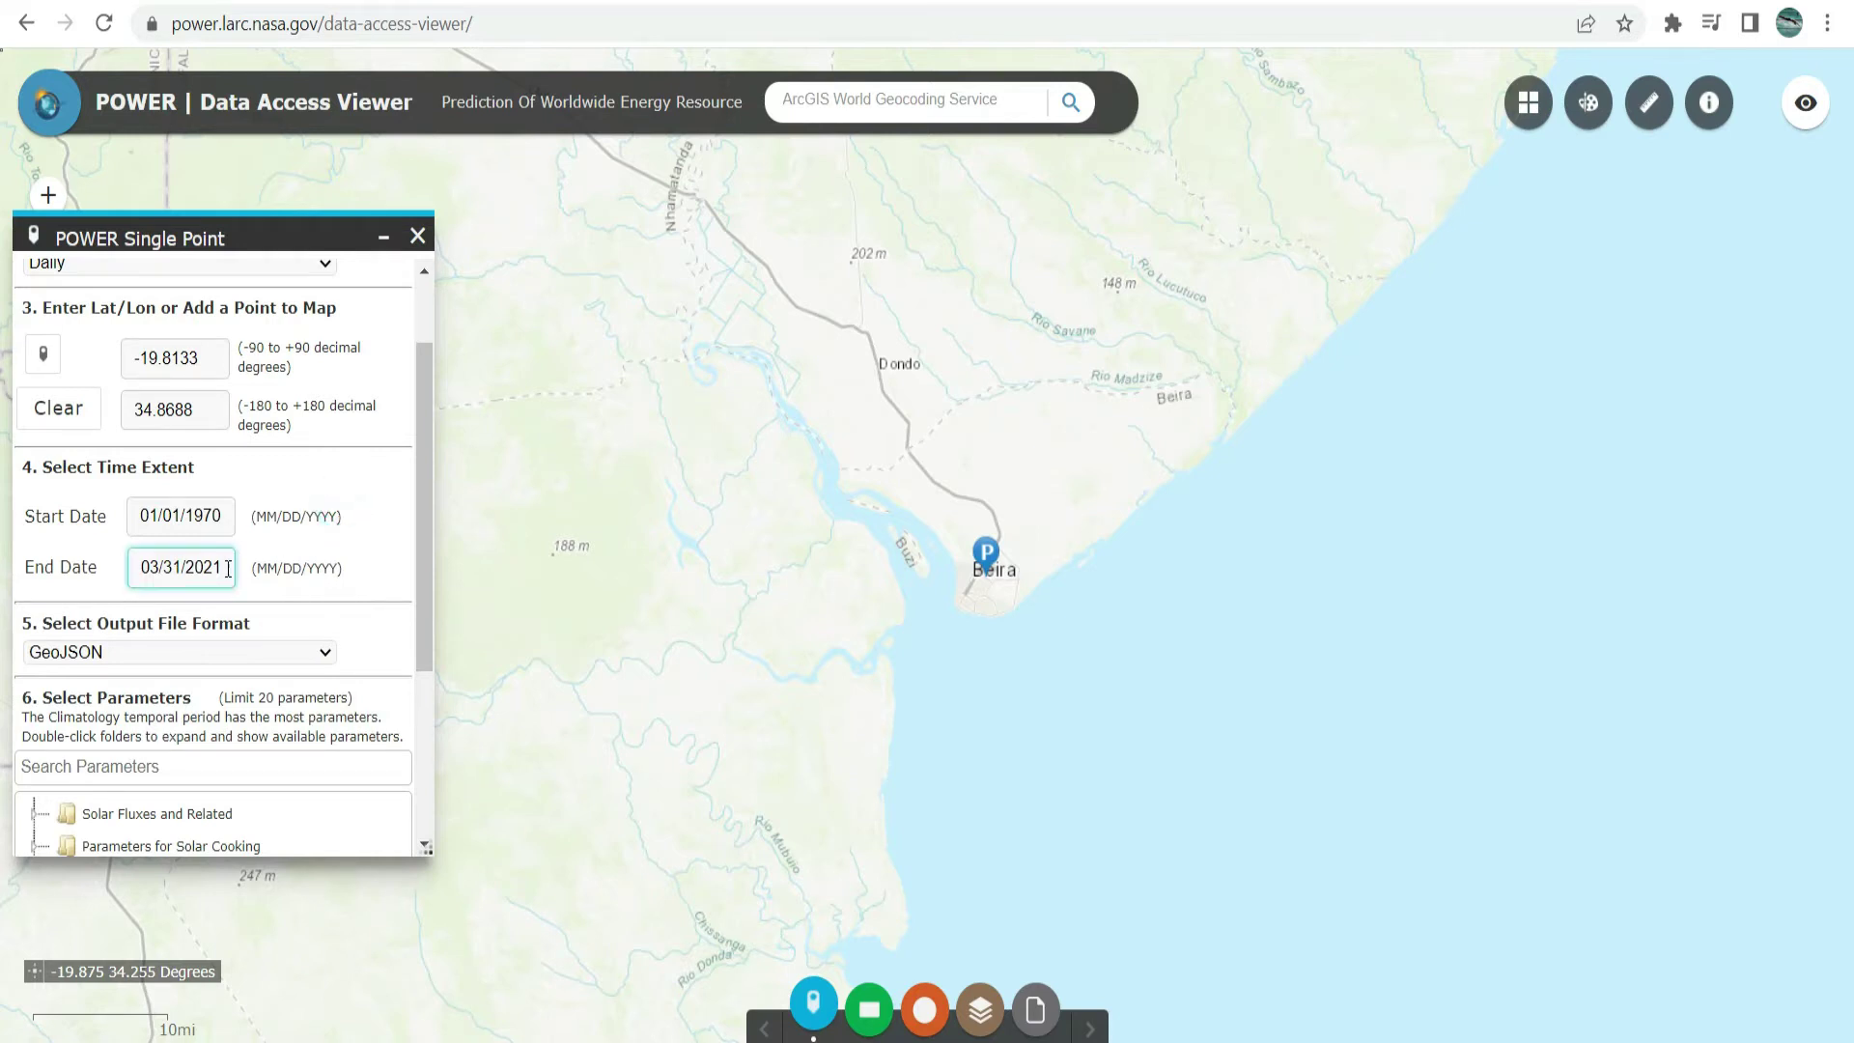
drag(158, 570, 149, 573)
text(12)
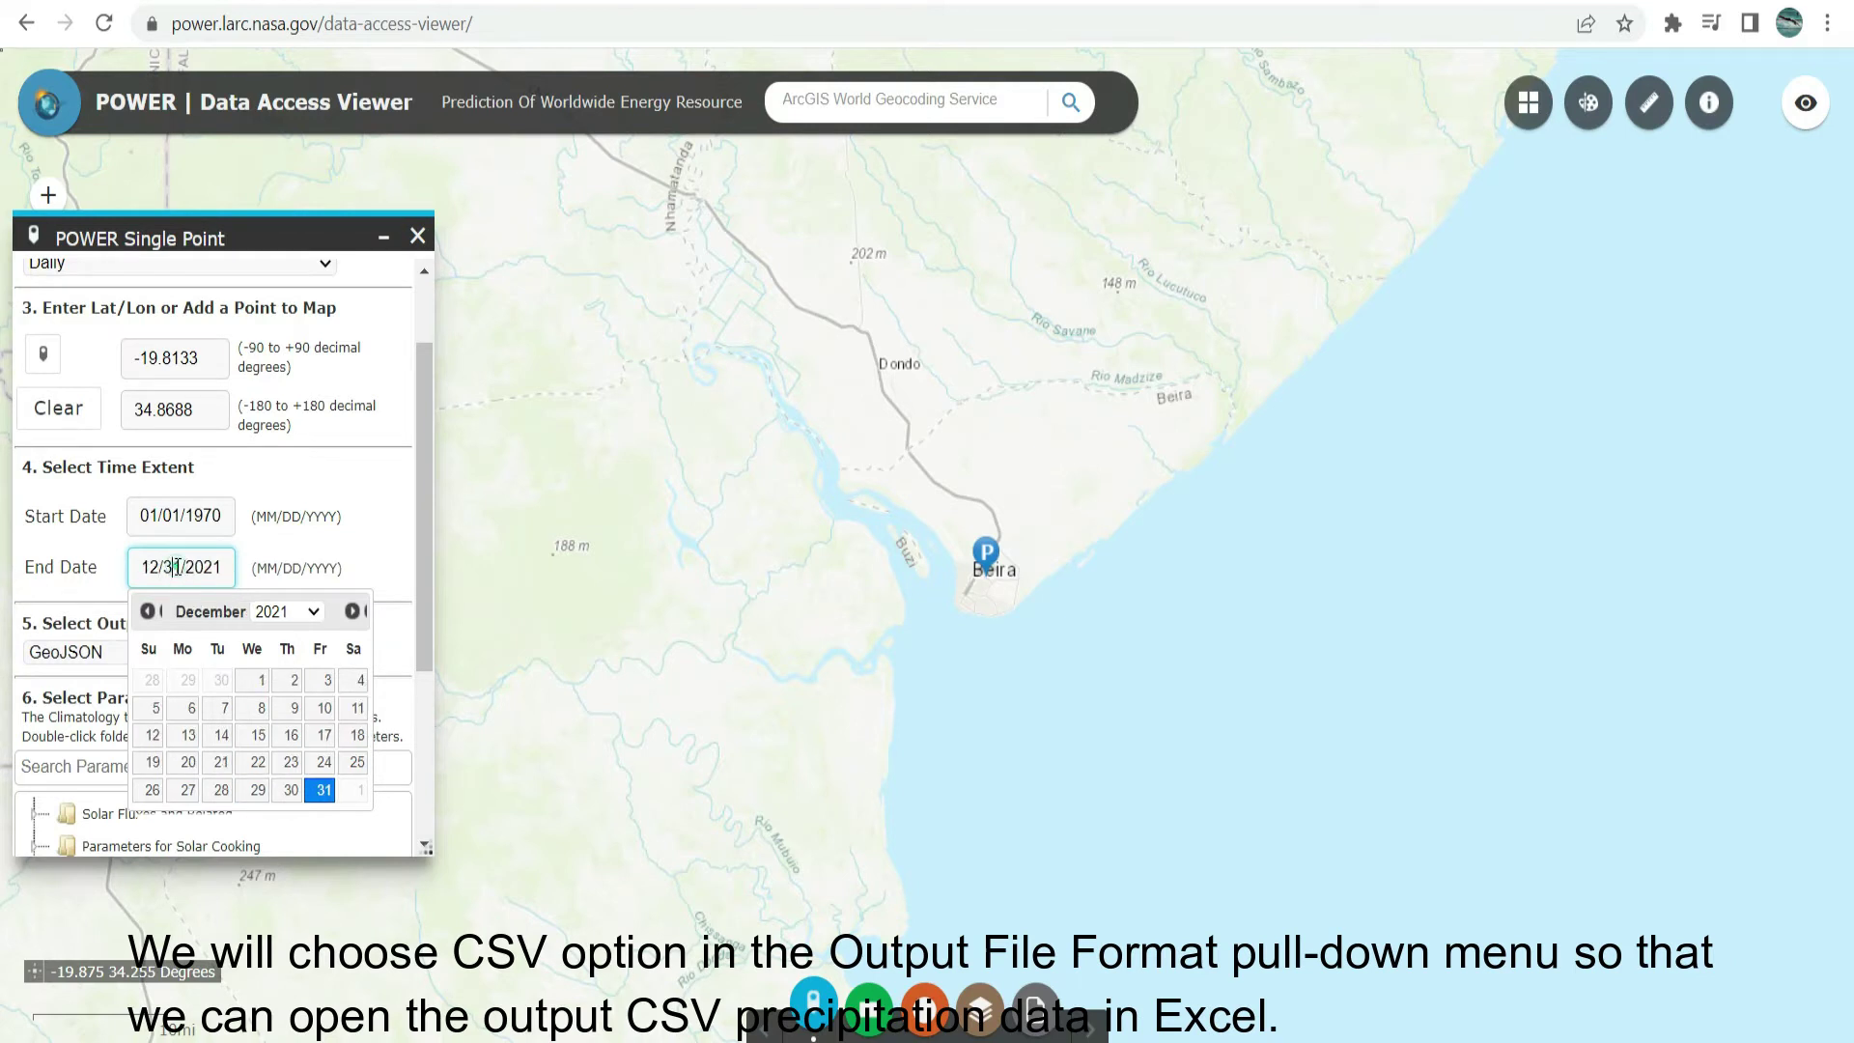
click(322, 787)
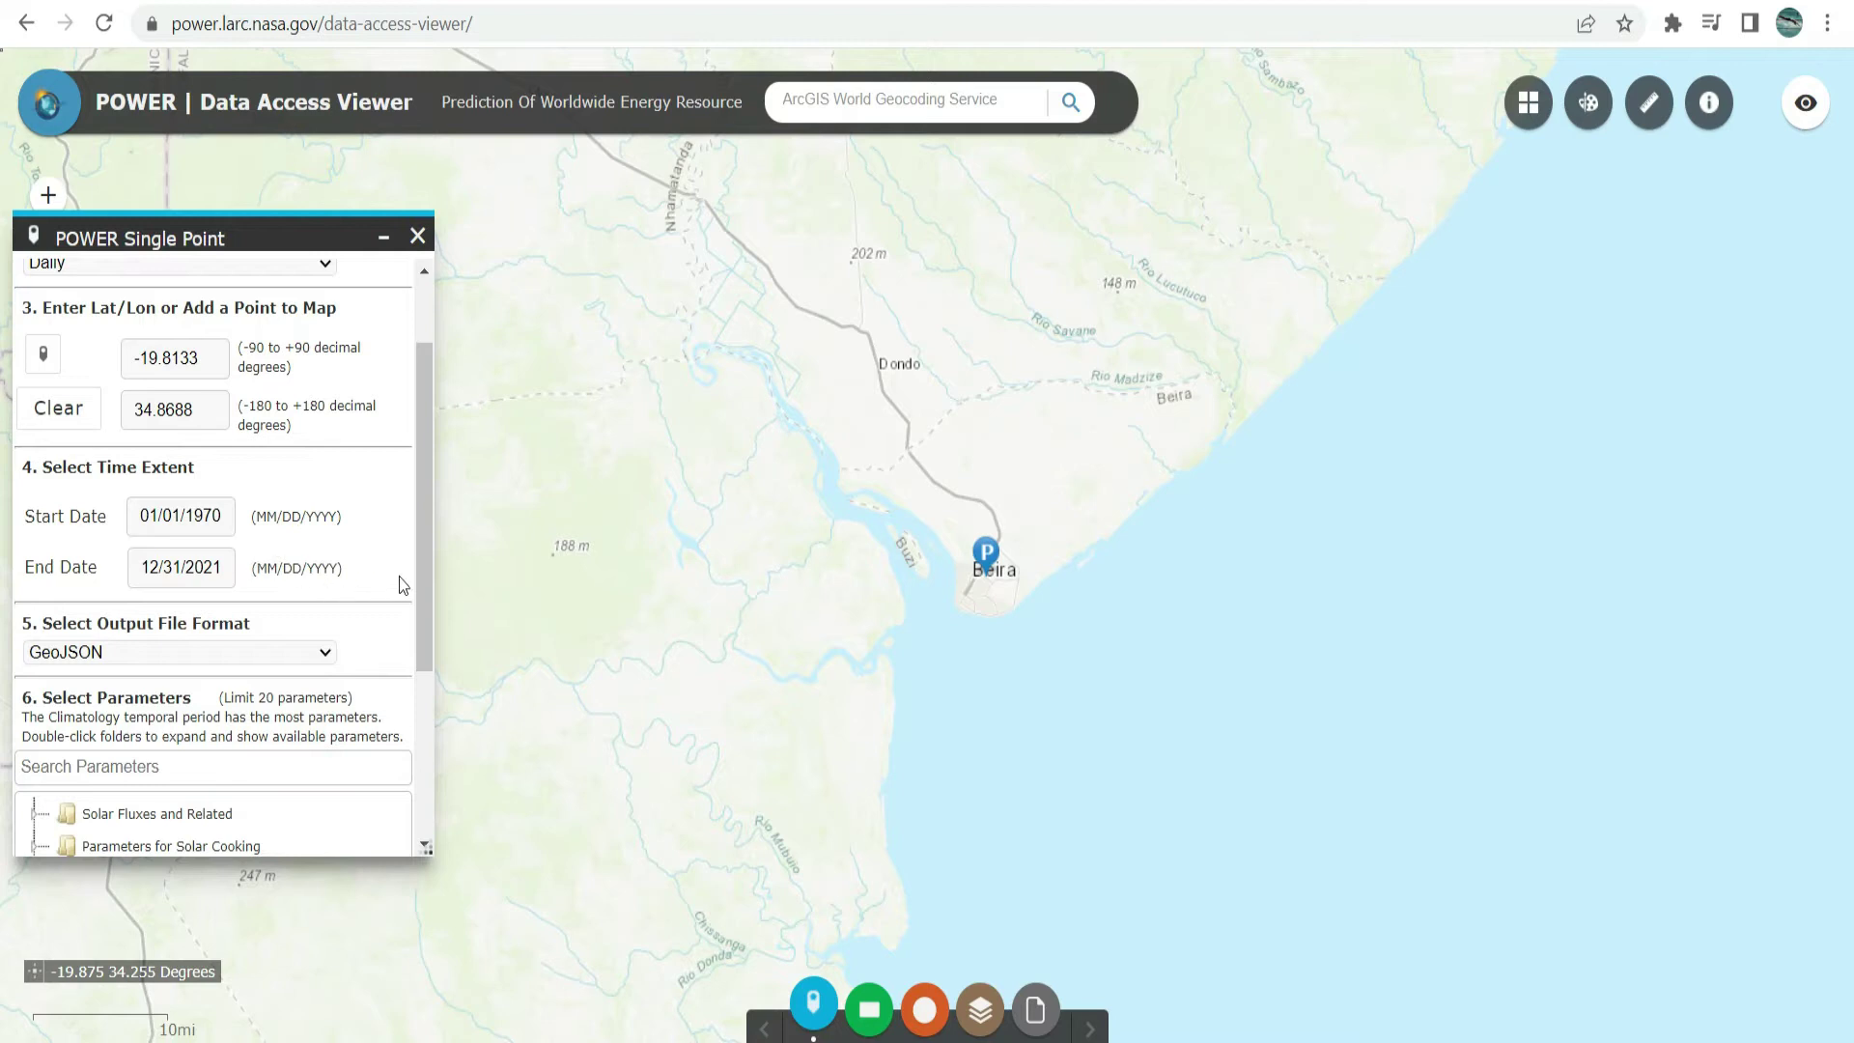
Set the output file format to CSV.
drag(421, 578, 421, 693)
click(263, 432)
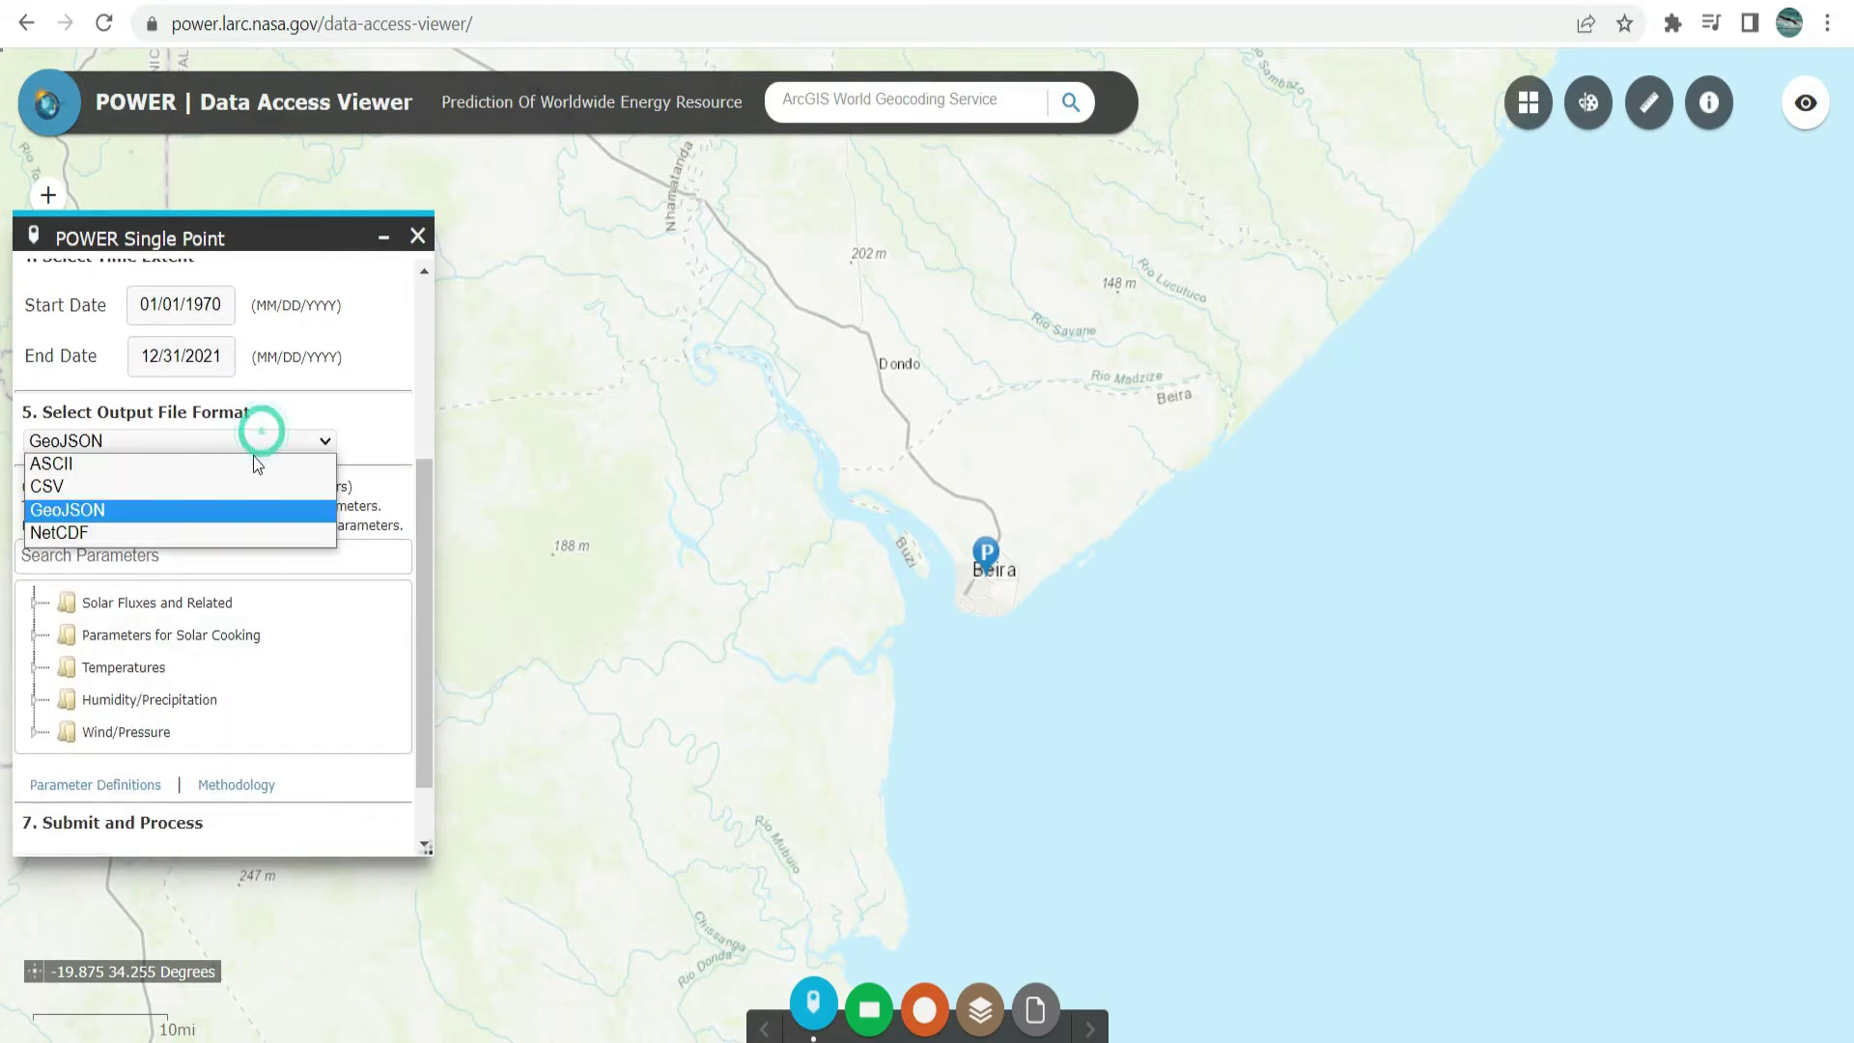
click(173, 486)
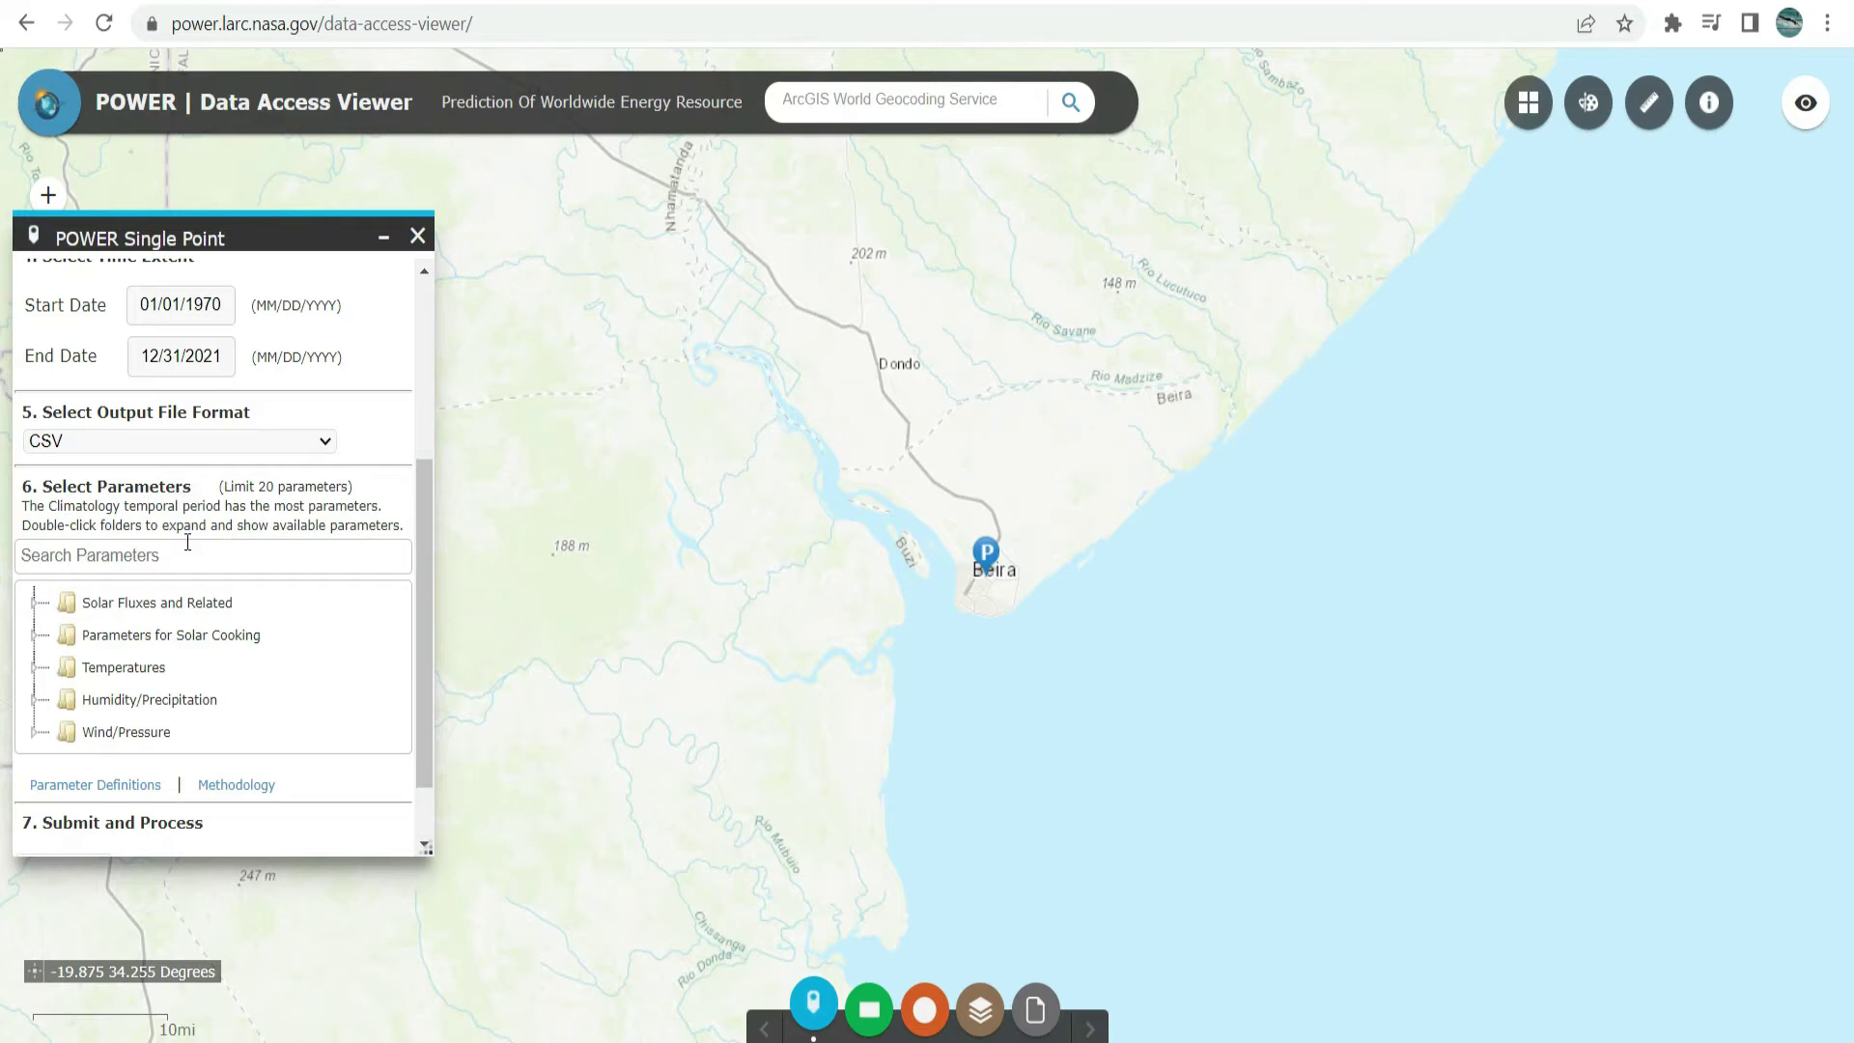
Select the Precipitation parameter in the Humidity/Precipitation folder and submit the data request.
double_click(141, 699)
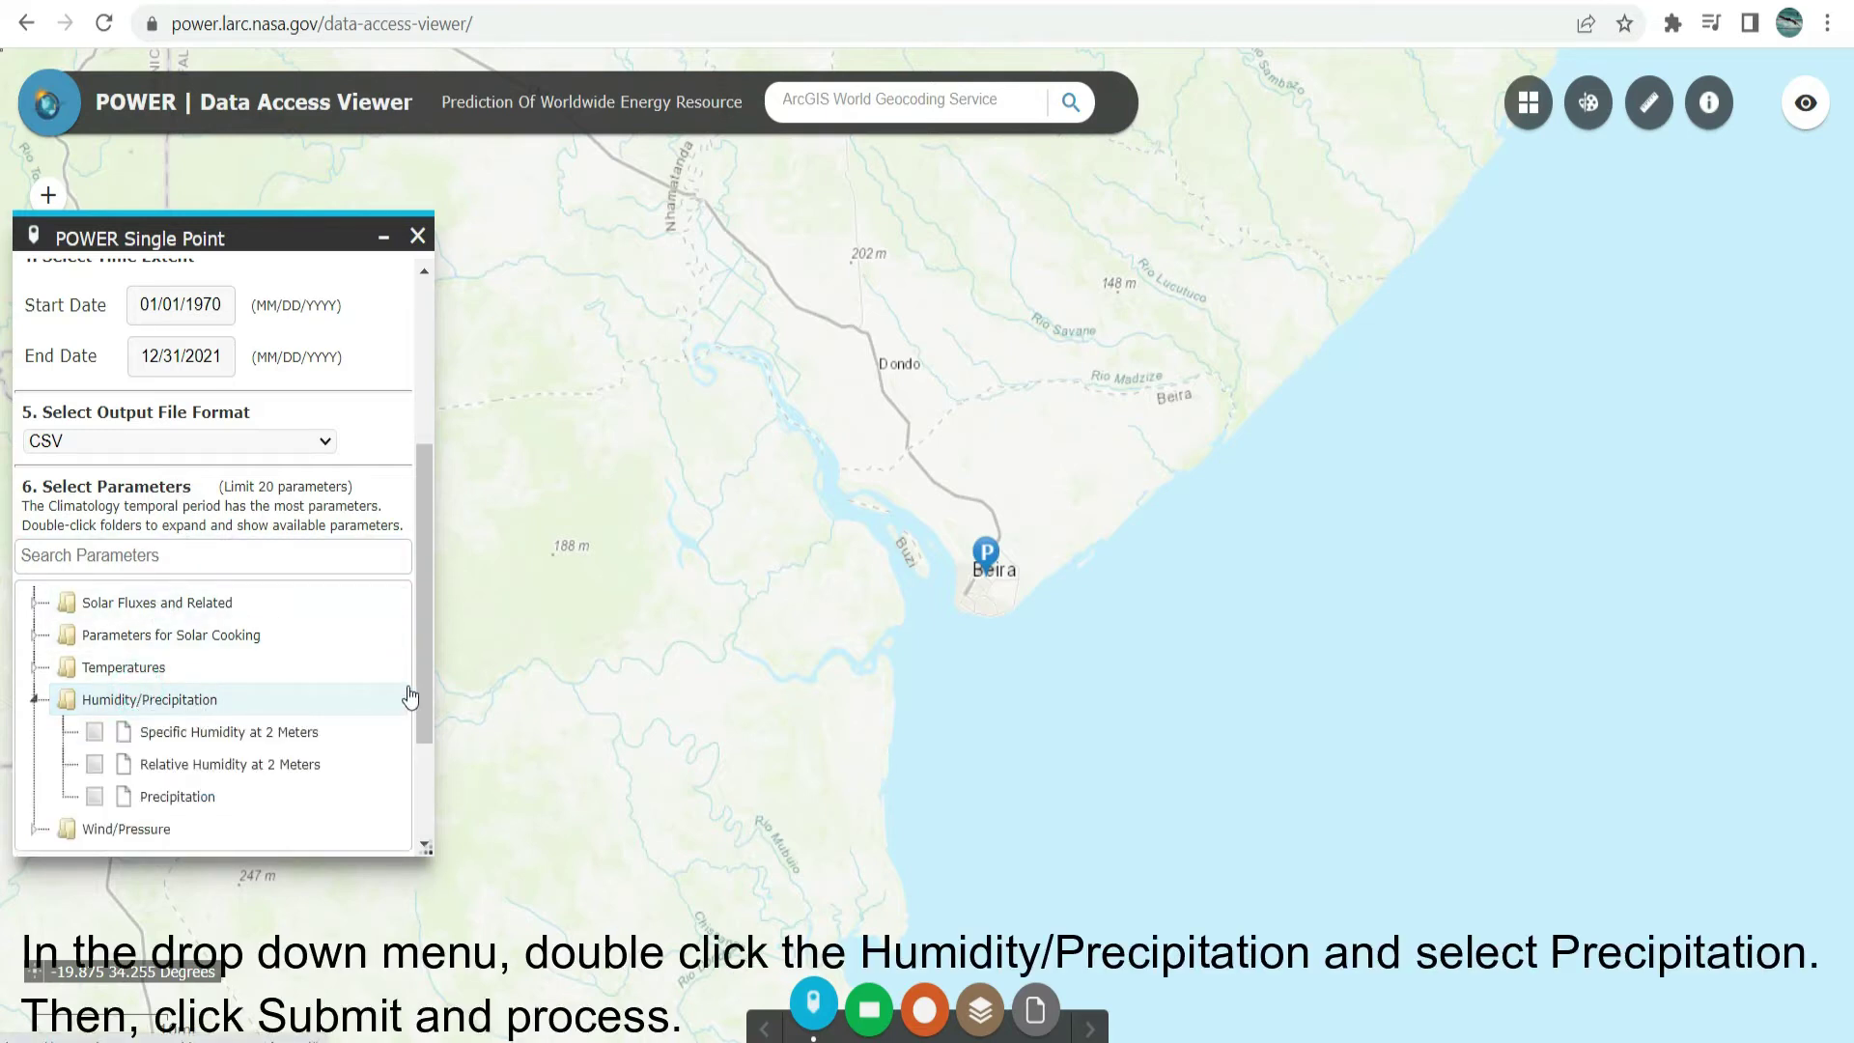
drag(423, 684, 408, 776)
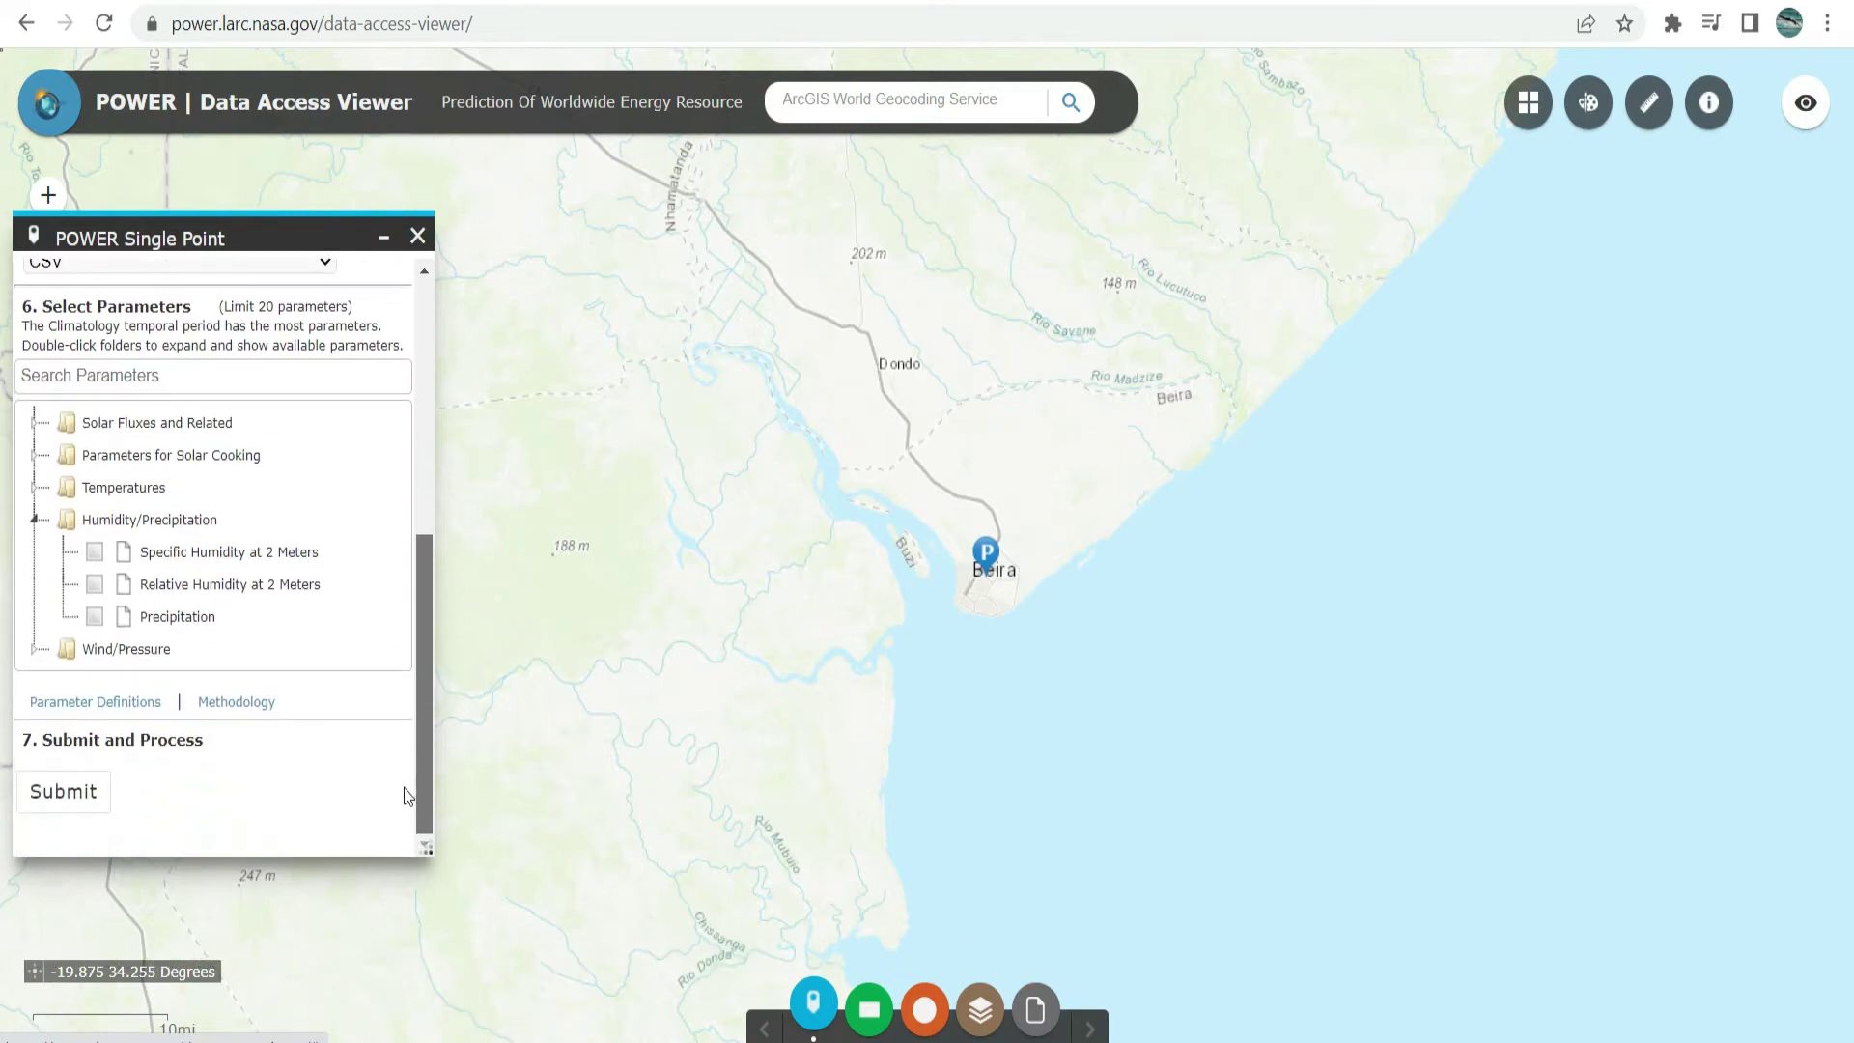
click(173, 619)
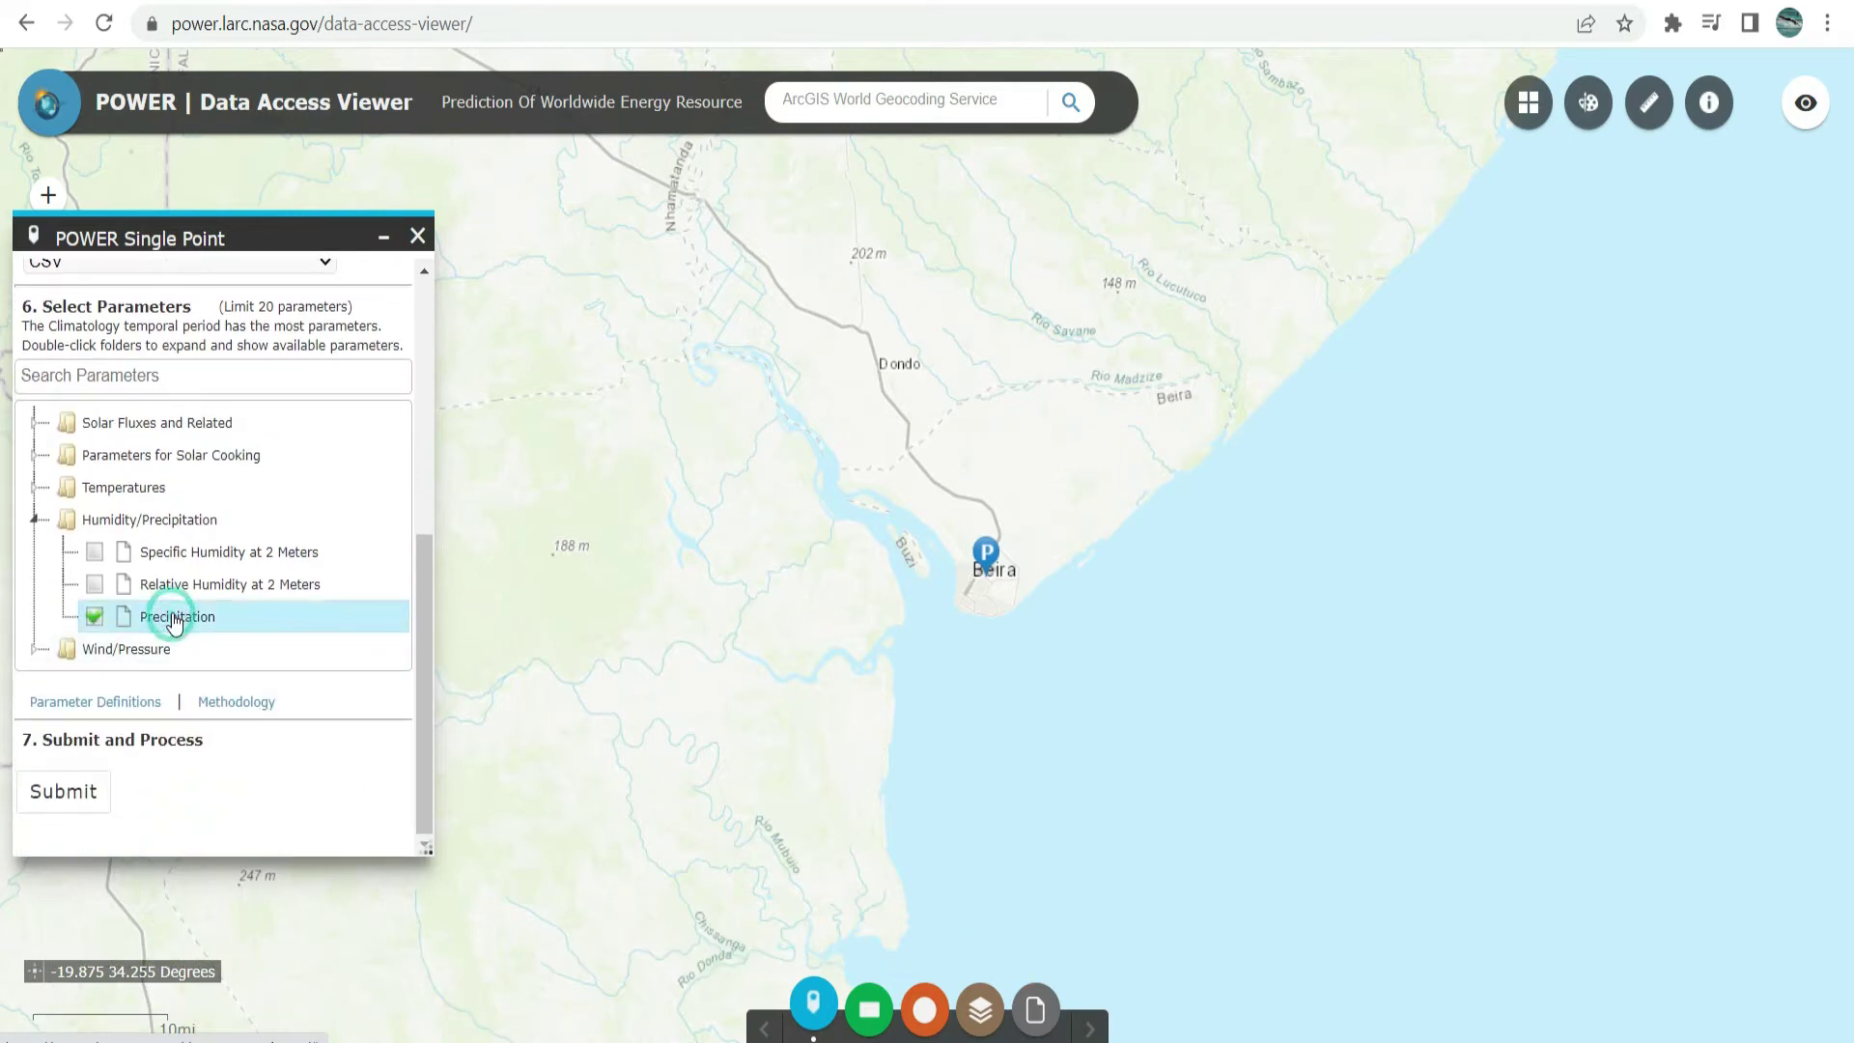
click(85, 798)
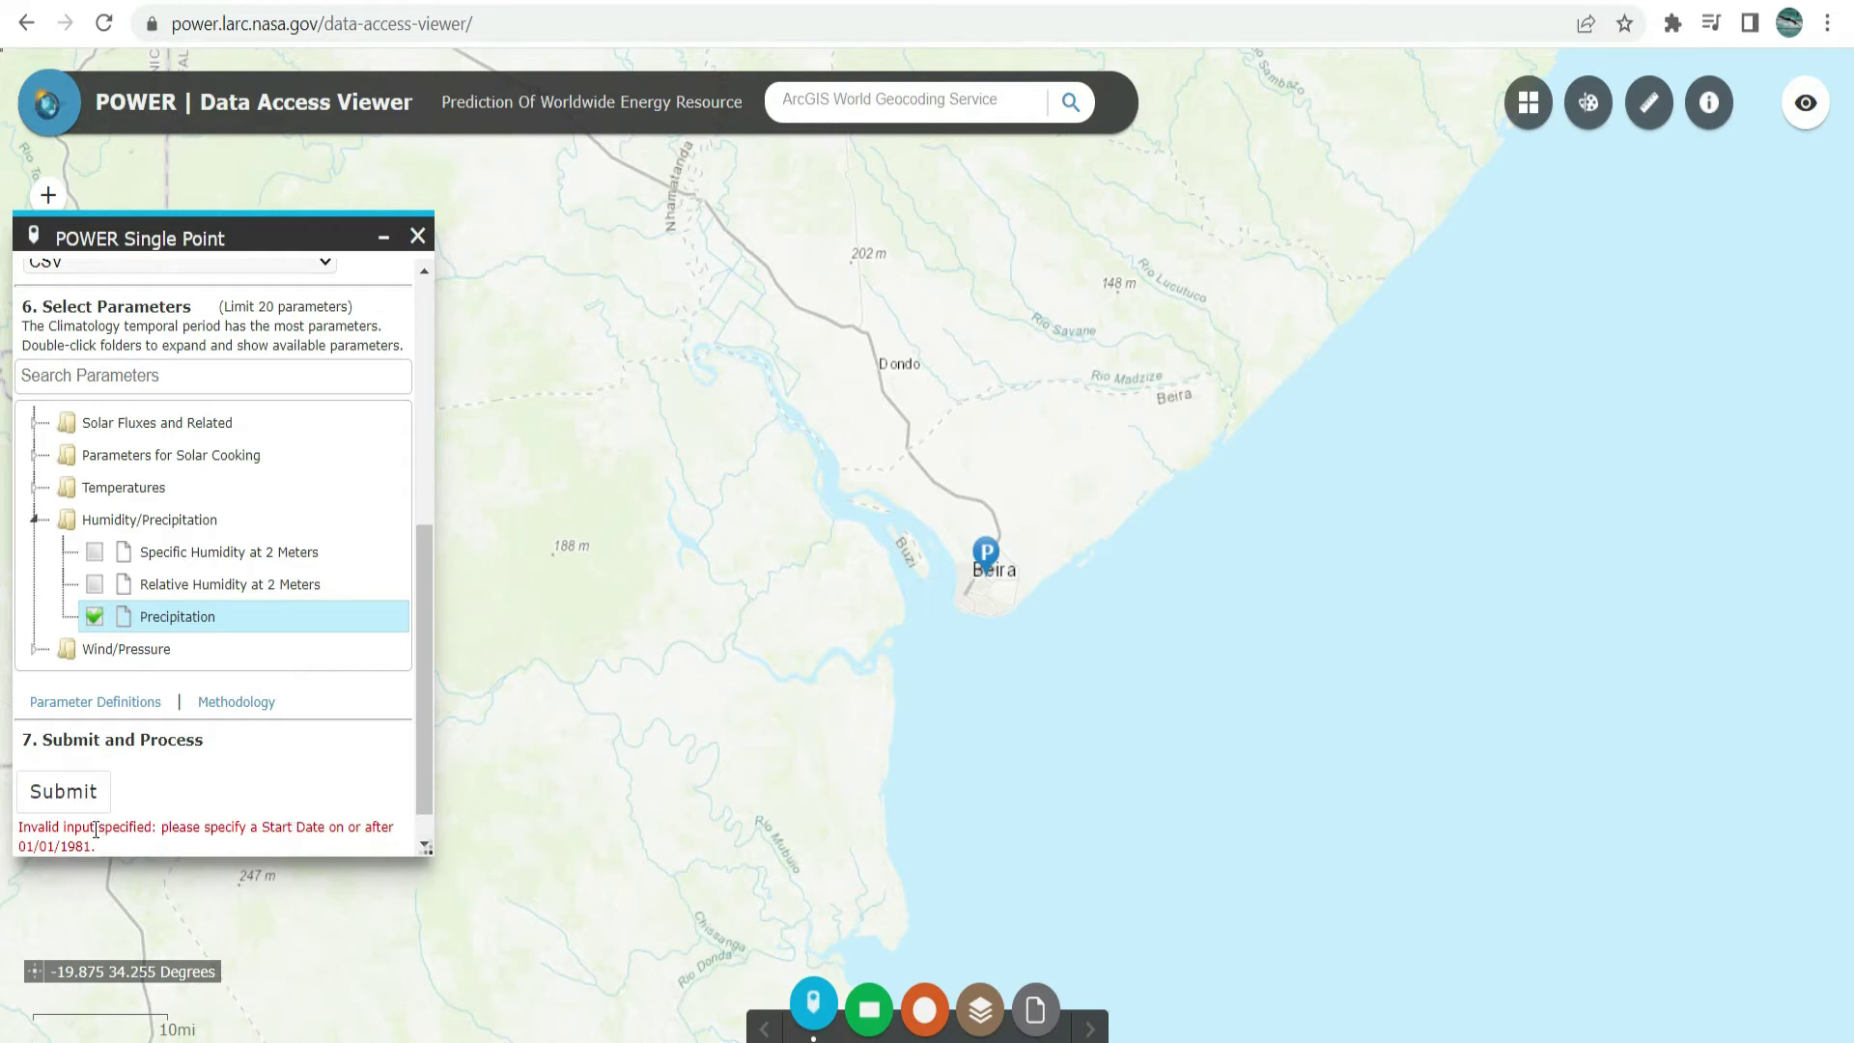
Set the start date to 01/01/1981 and submit the data request again.
drag(14, 850, 101, 832)
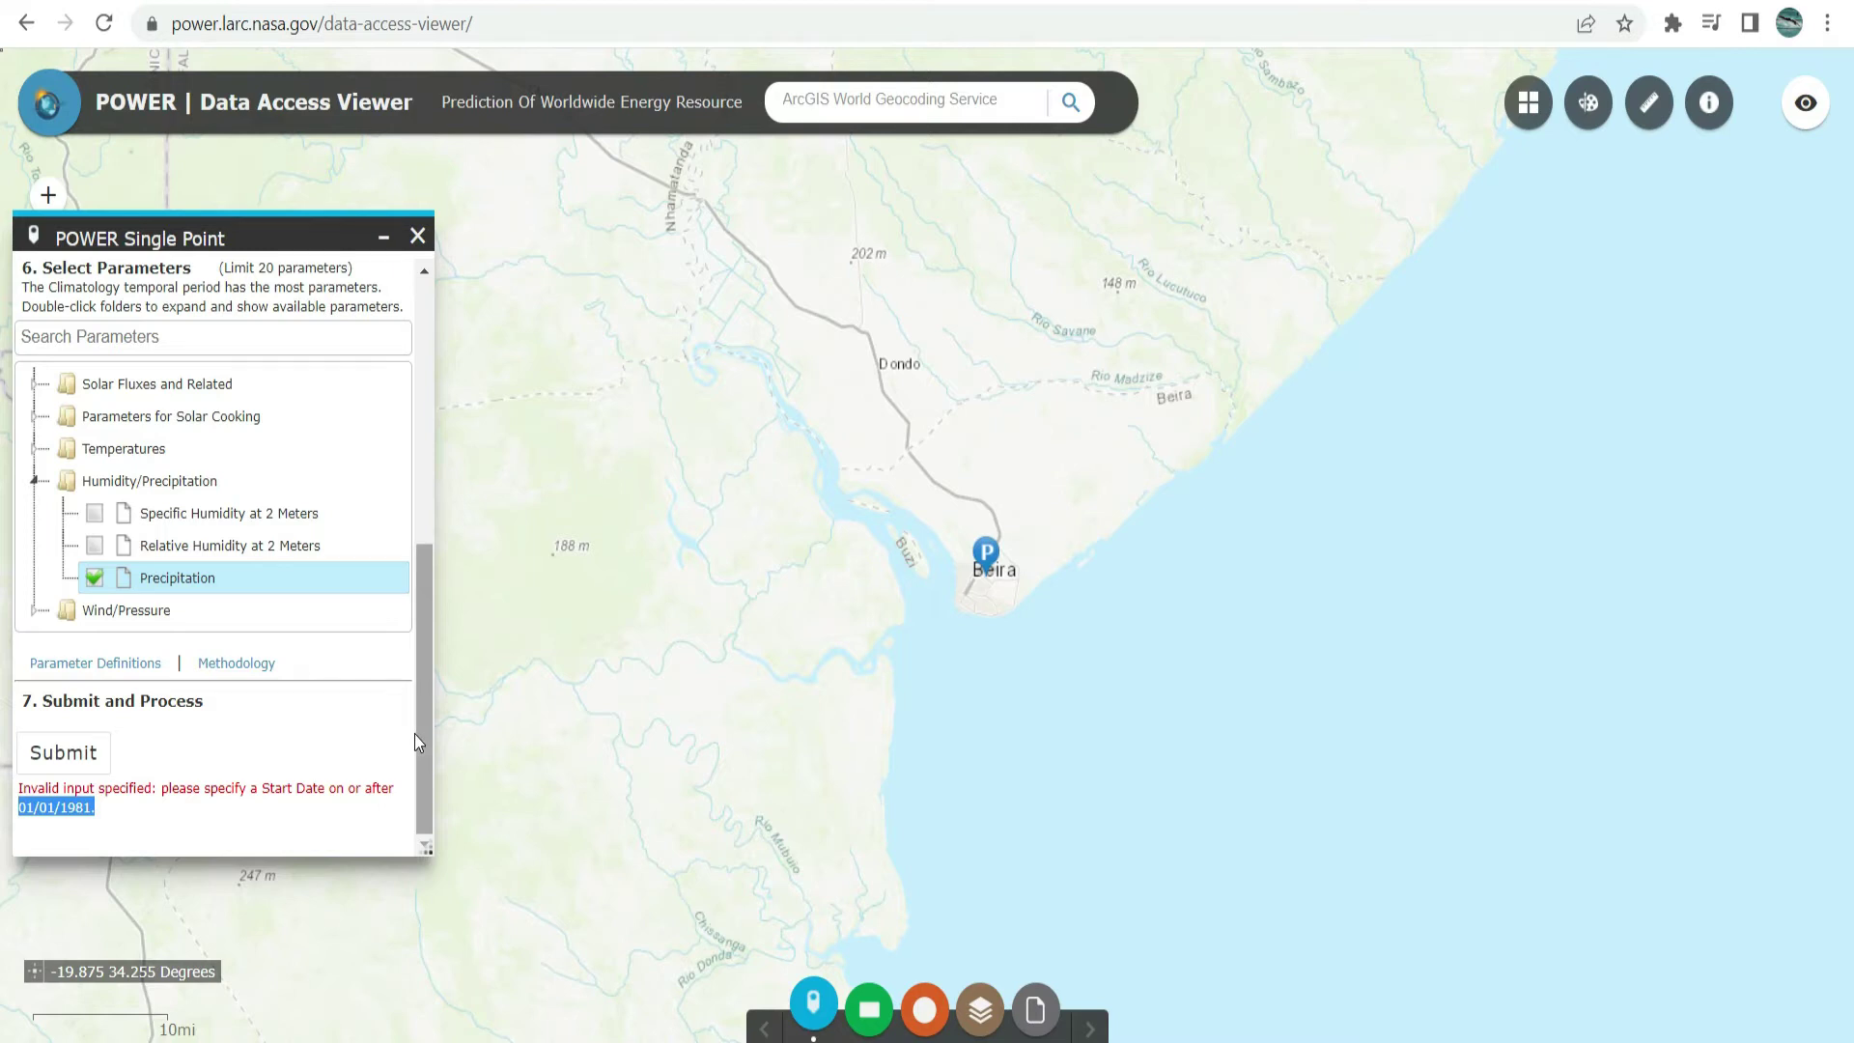
drag(415, 732, 412, 553)
click(191, 471)
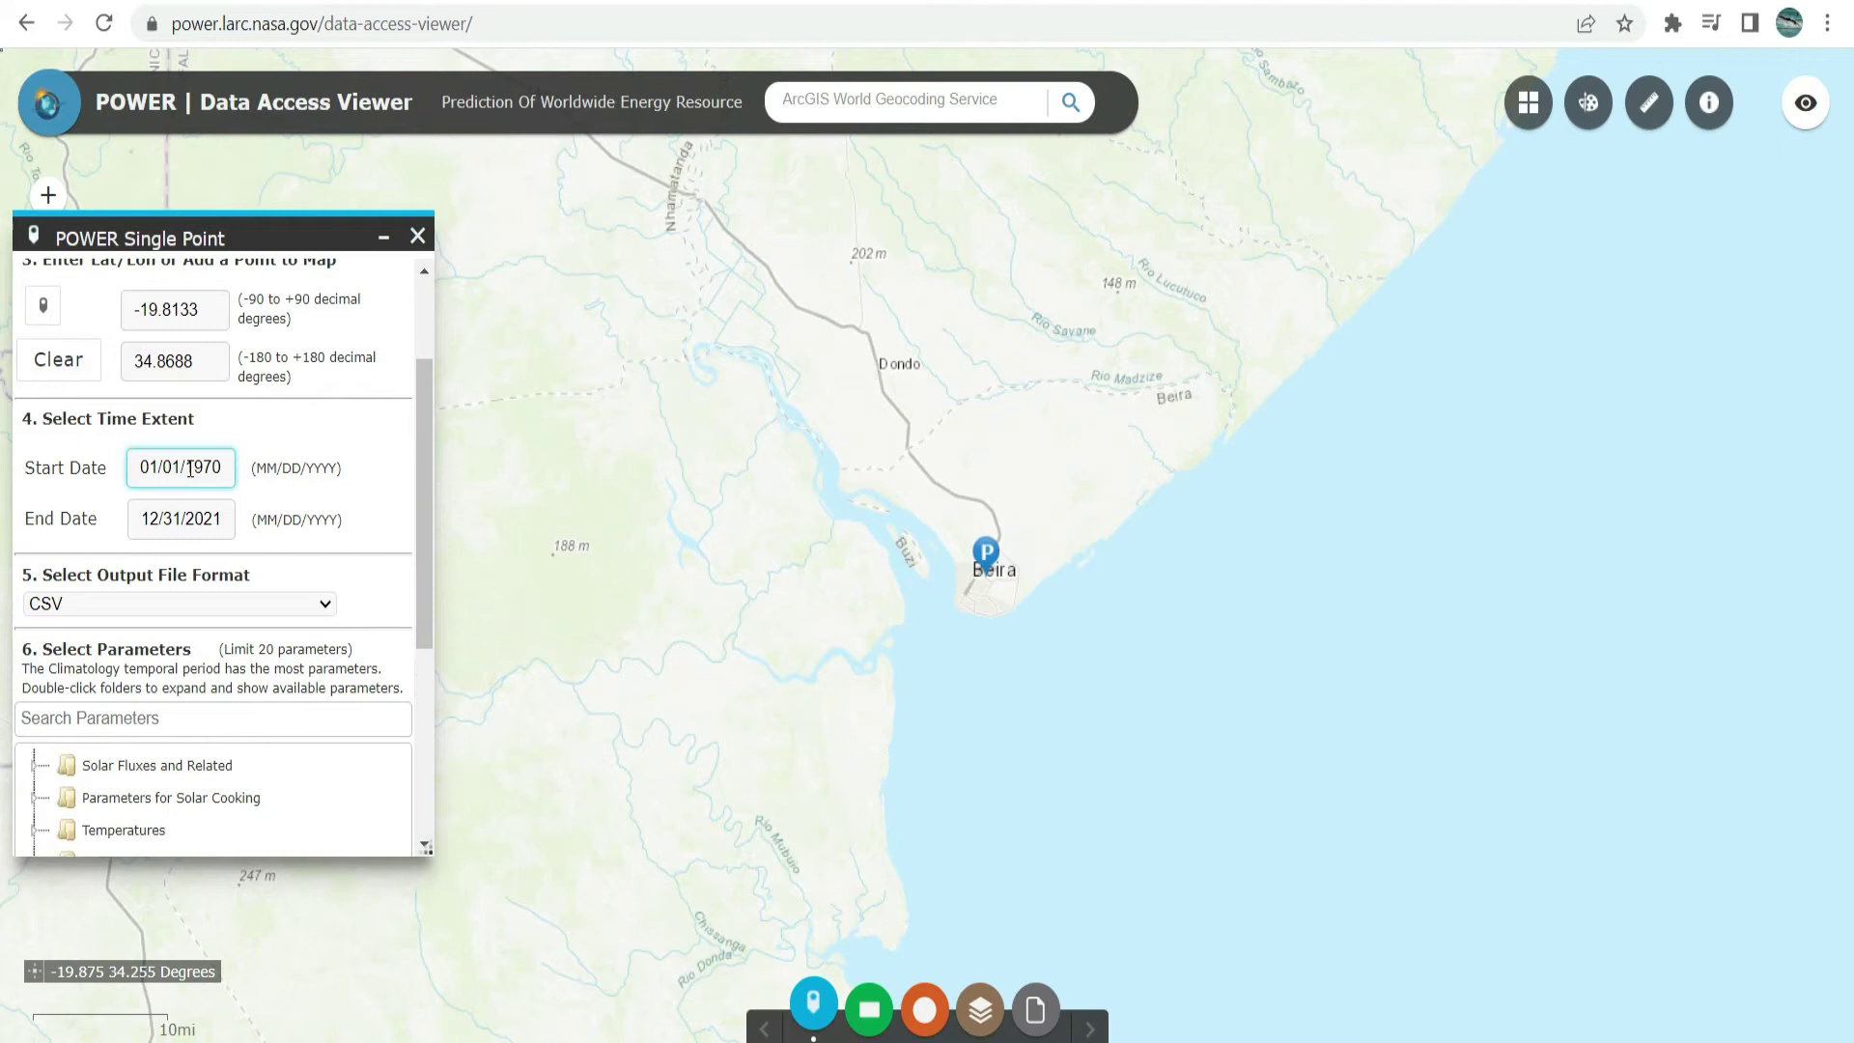
drag(192, 466, 229, 472)
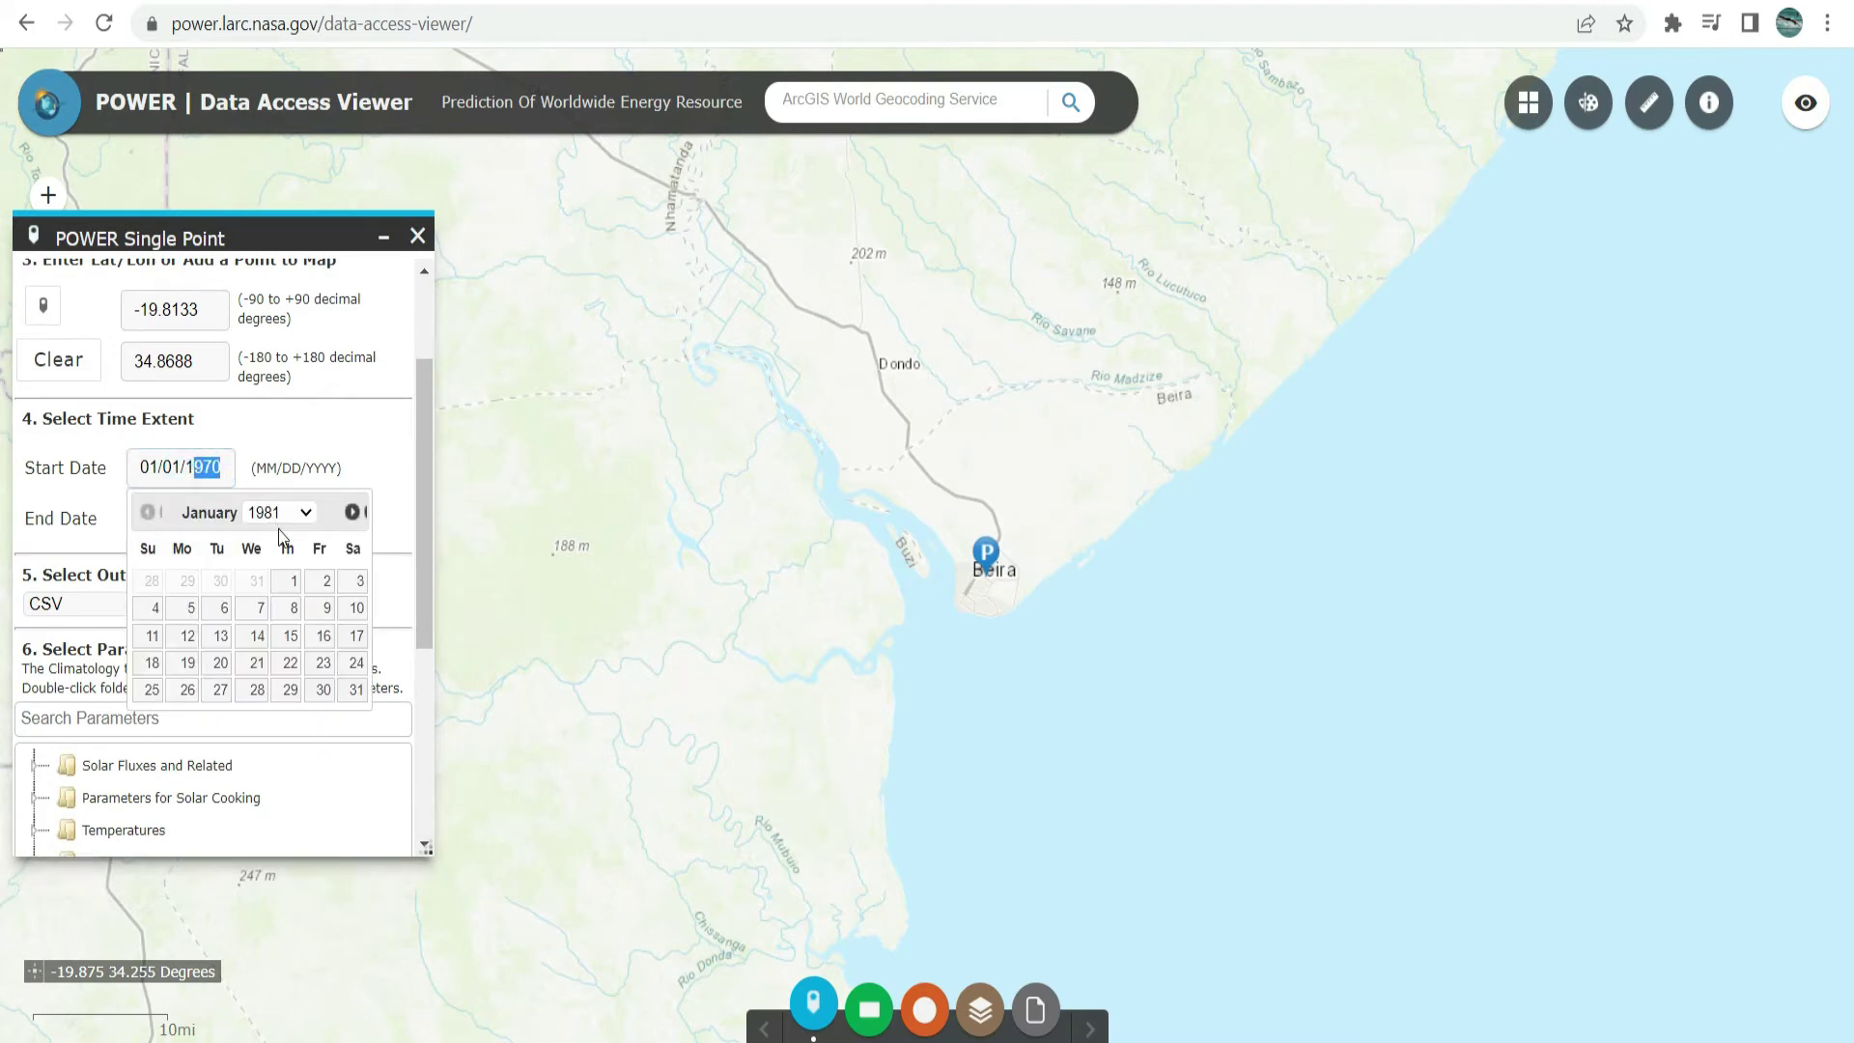
click(296, 584)
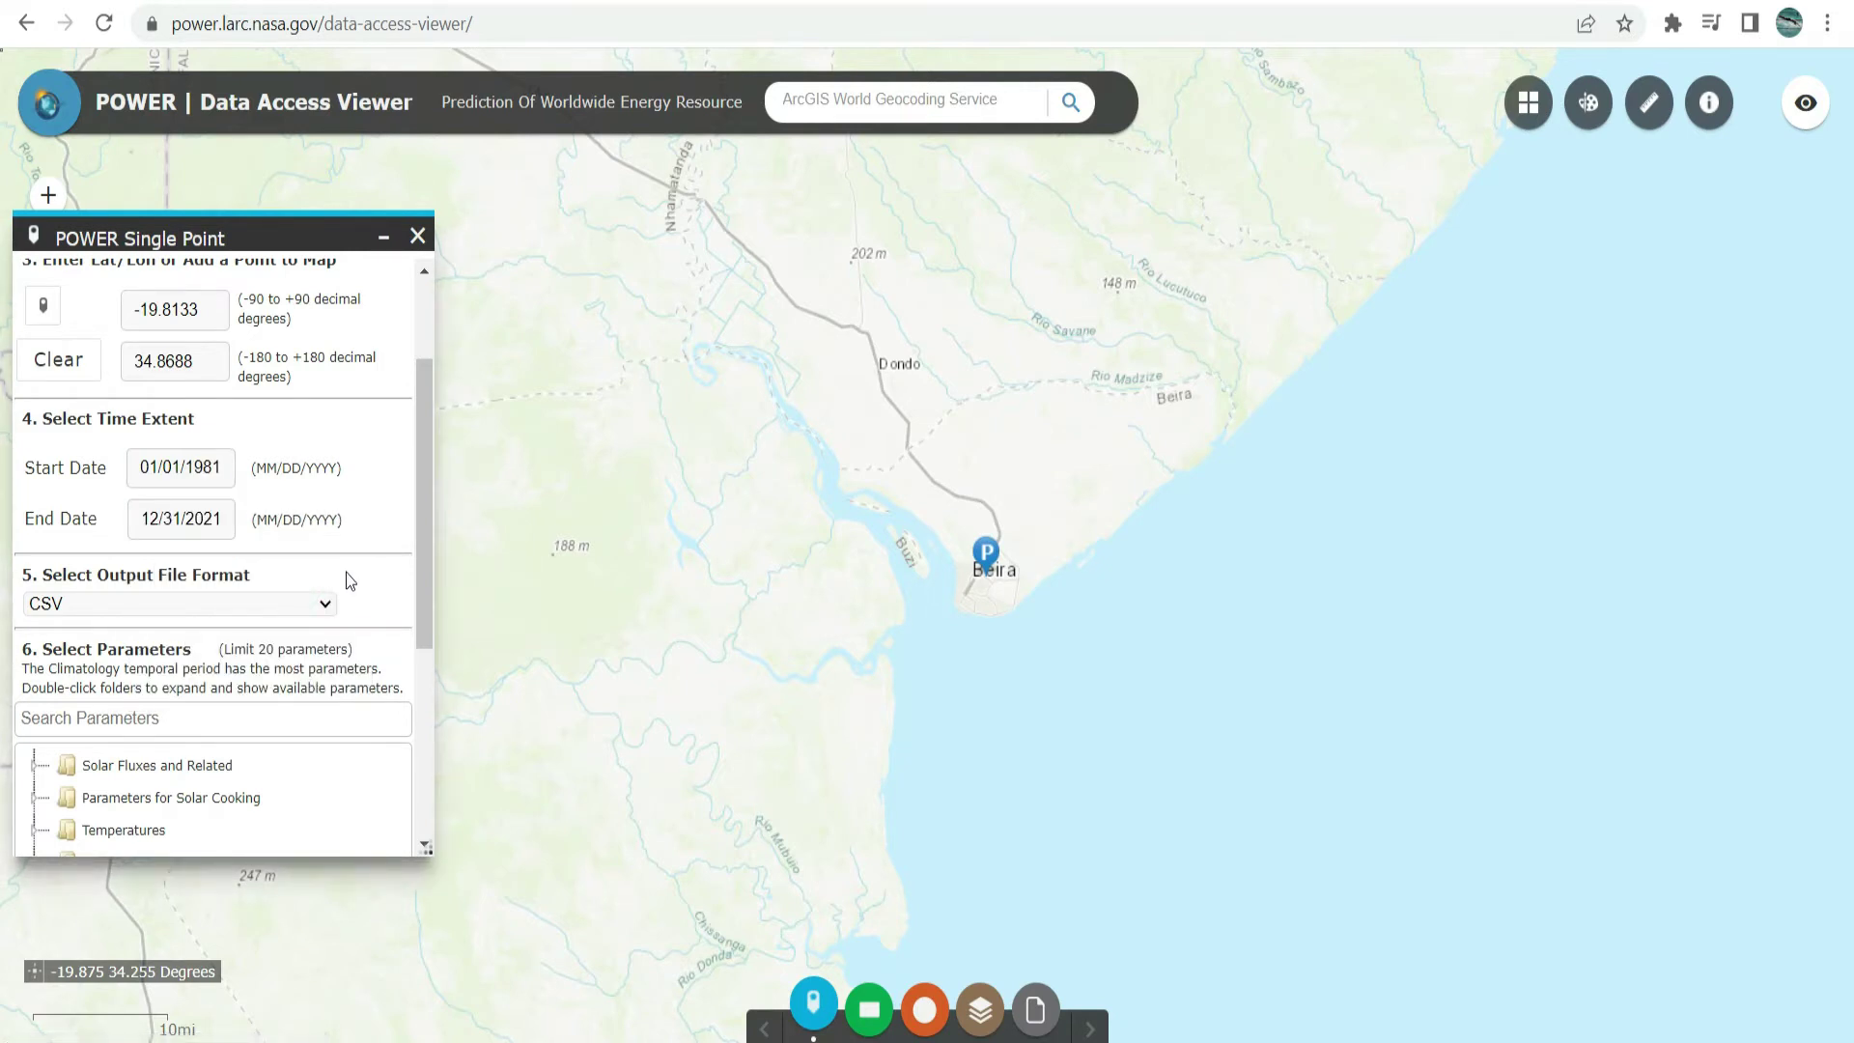
scroll(351, 594, down, 3)
scroll(326, 724, down, 1)
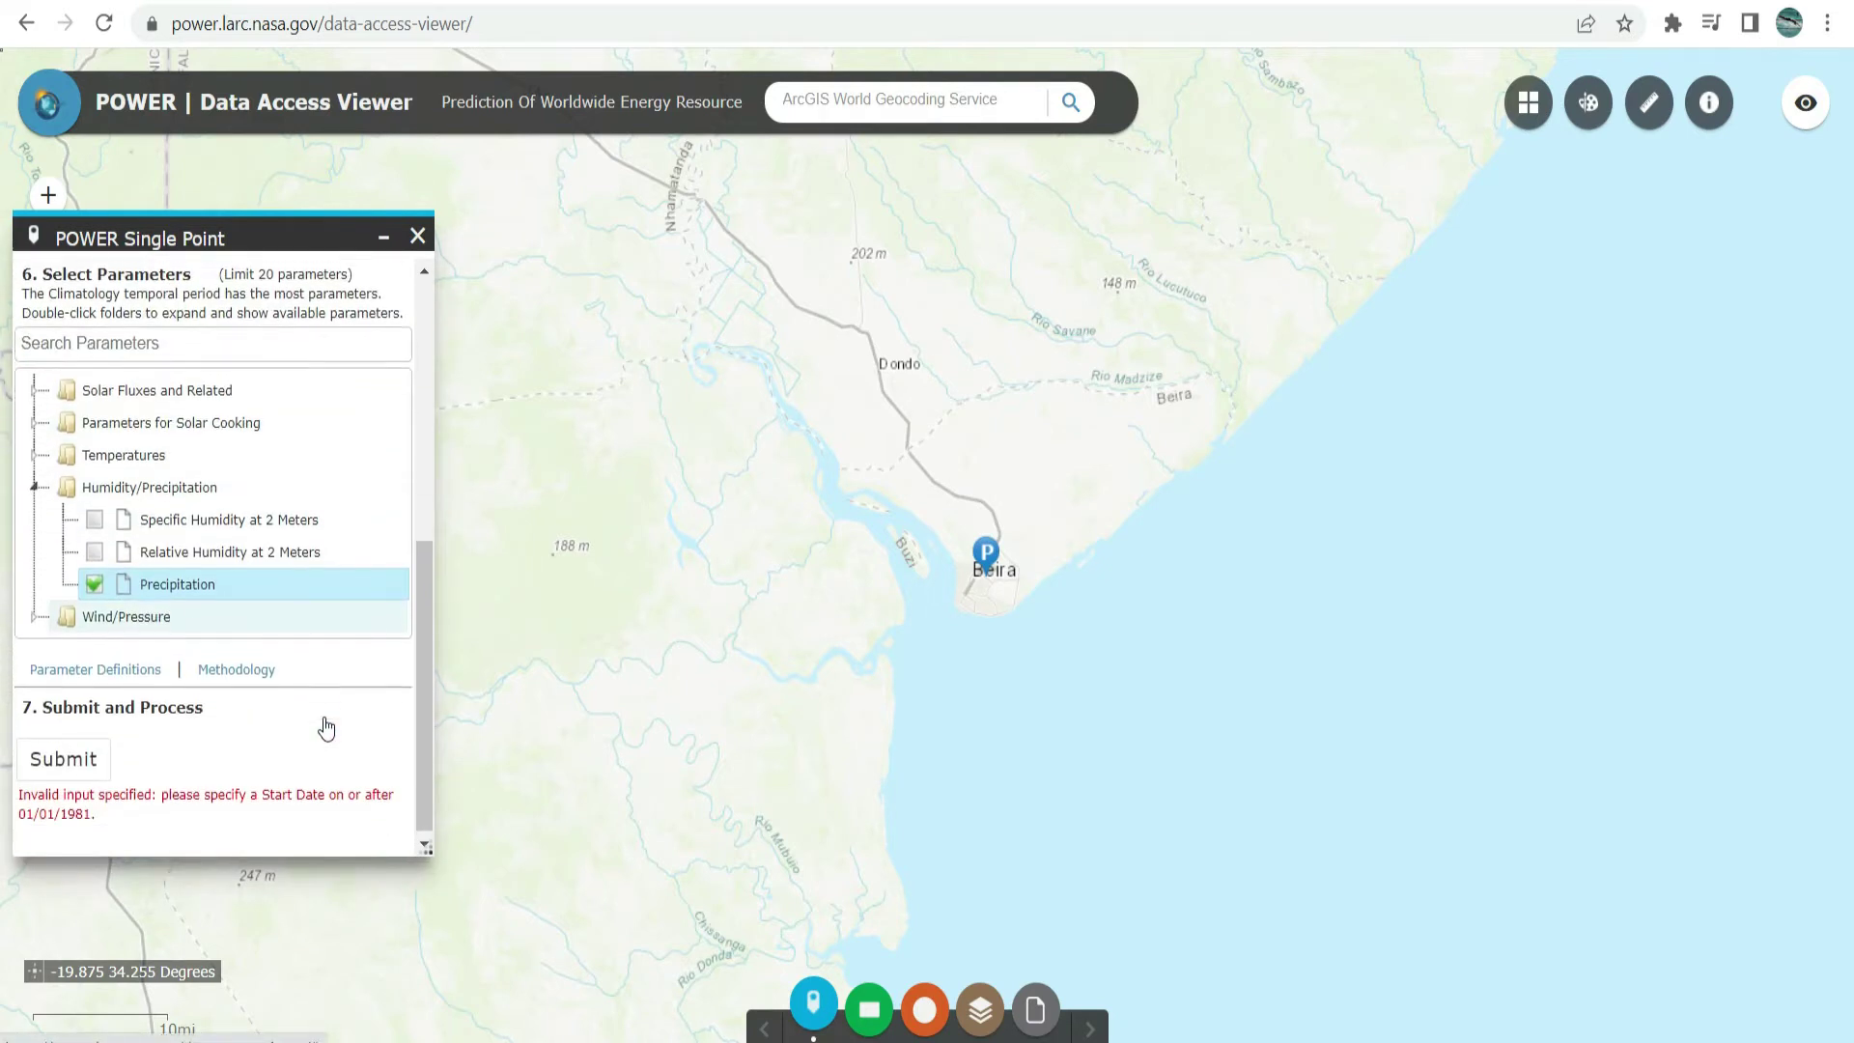
click(75, 763)
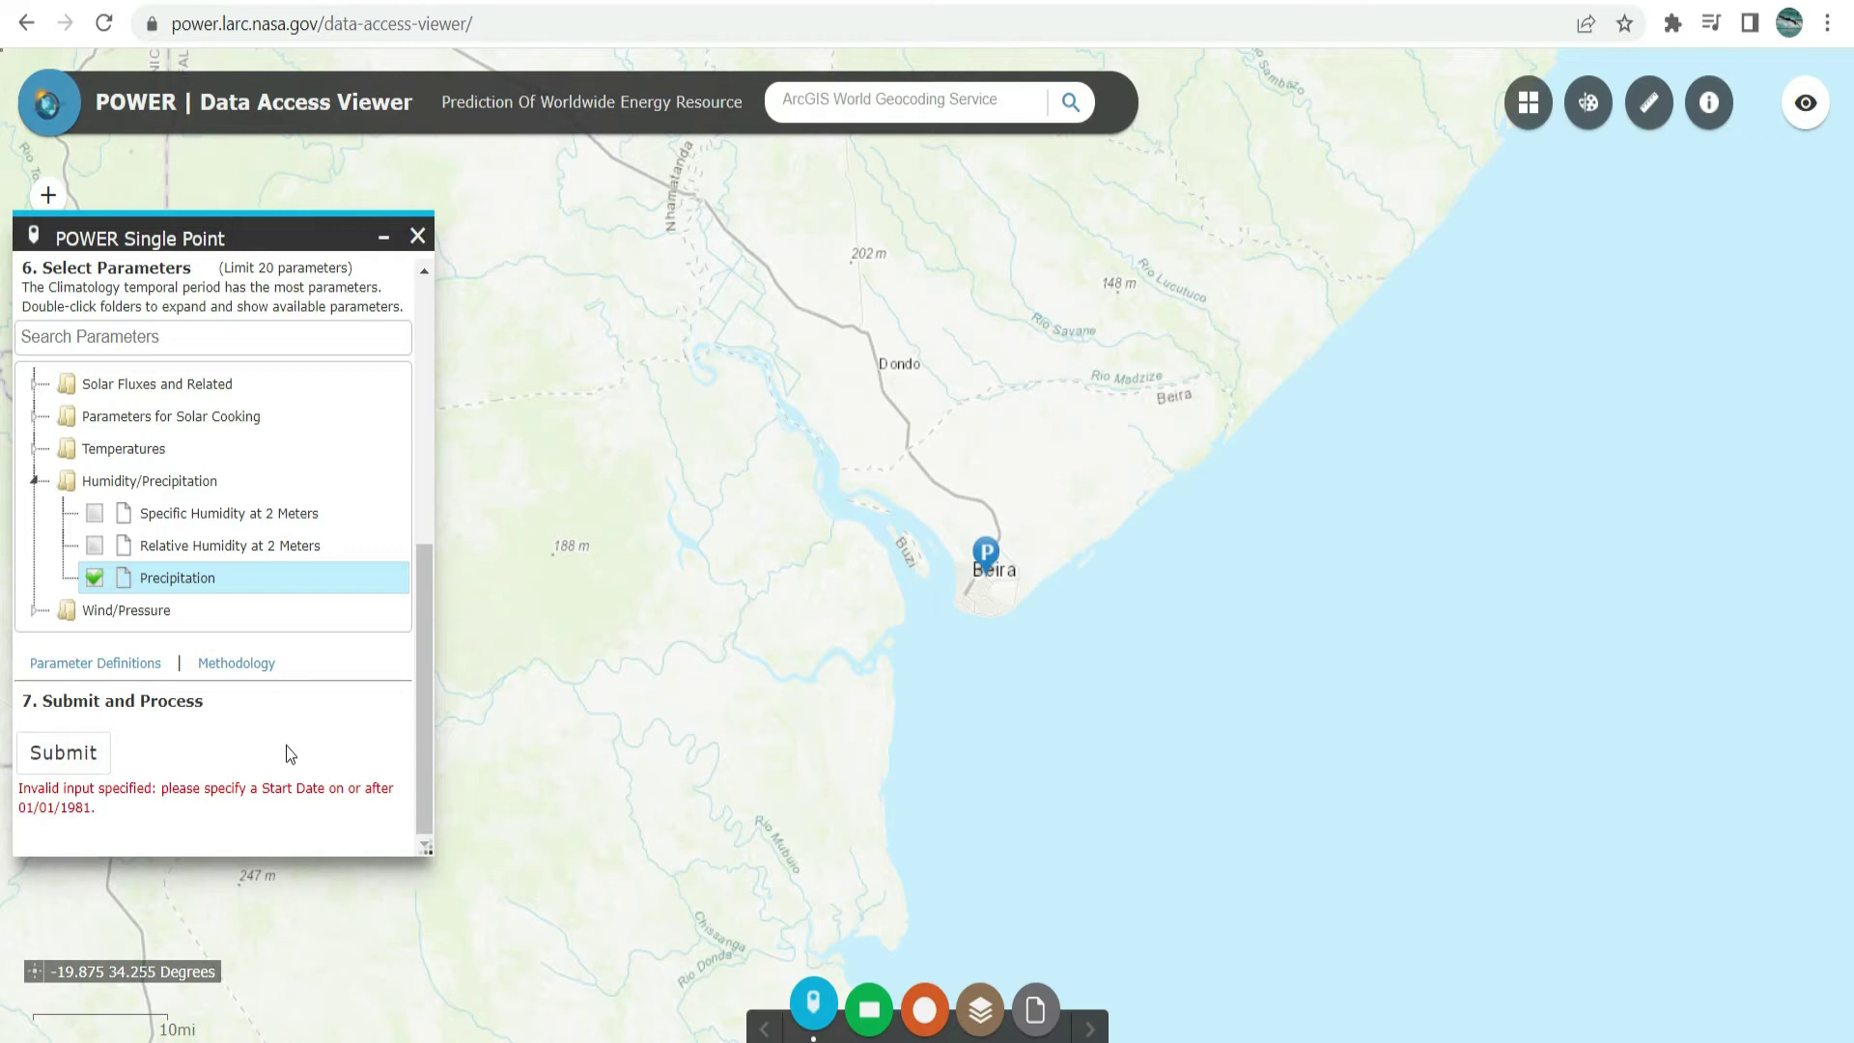
Set the start date of the time extent to 01/01/1982.
drag(423, 633, 425, 438)
click(221, 491)
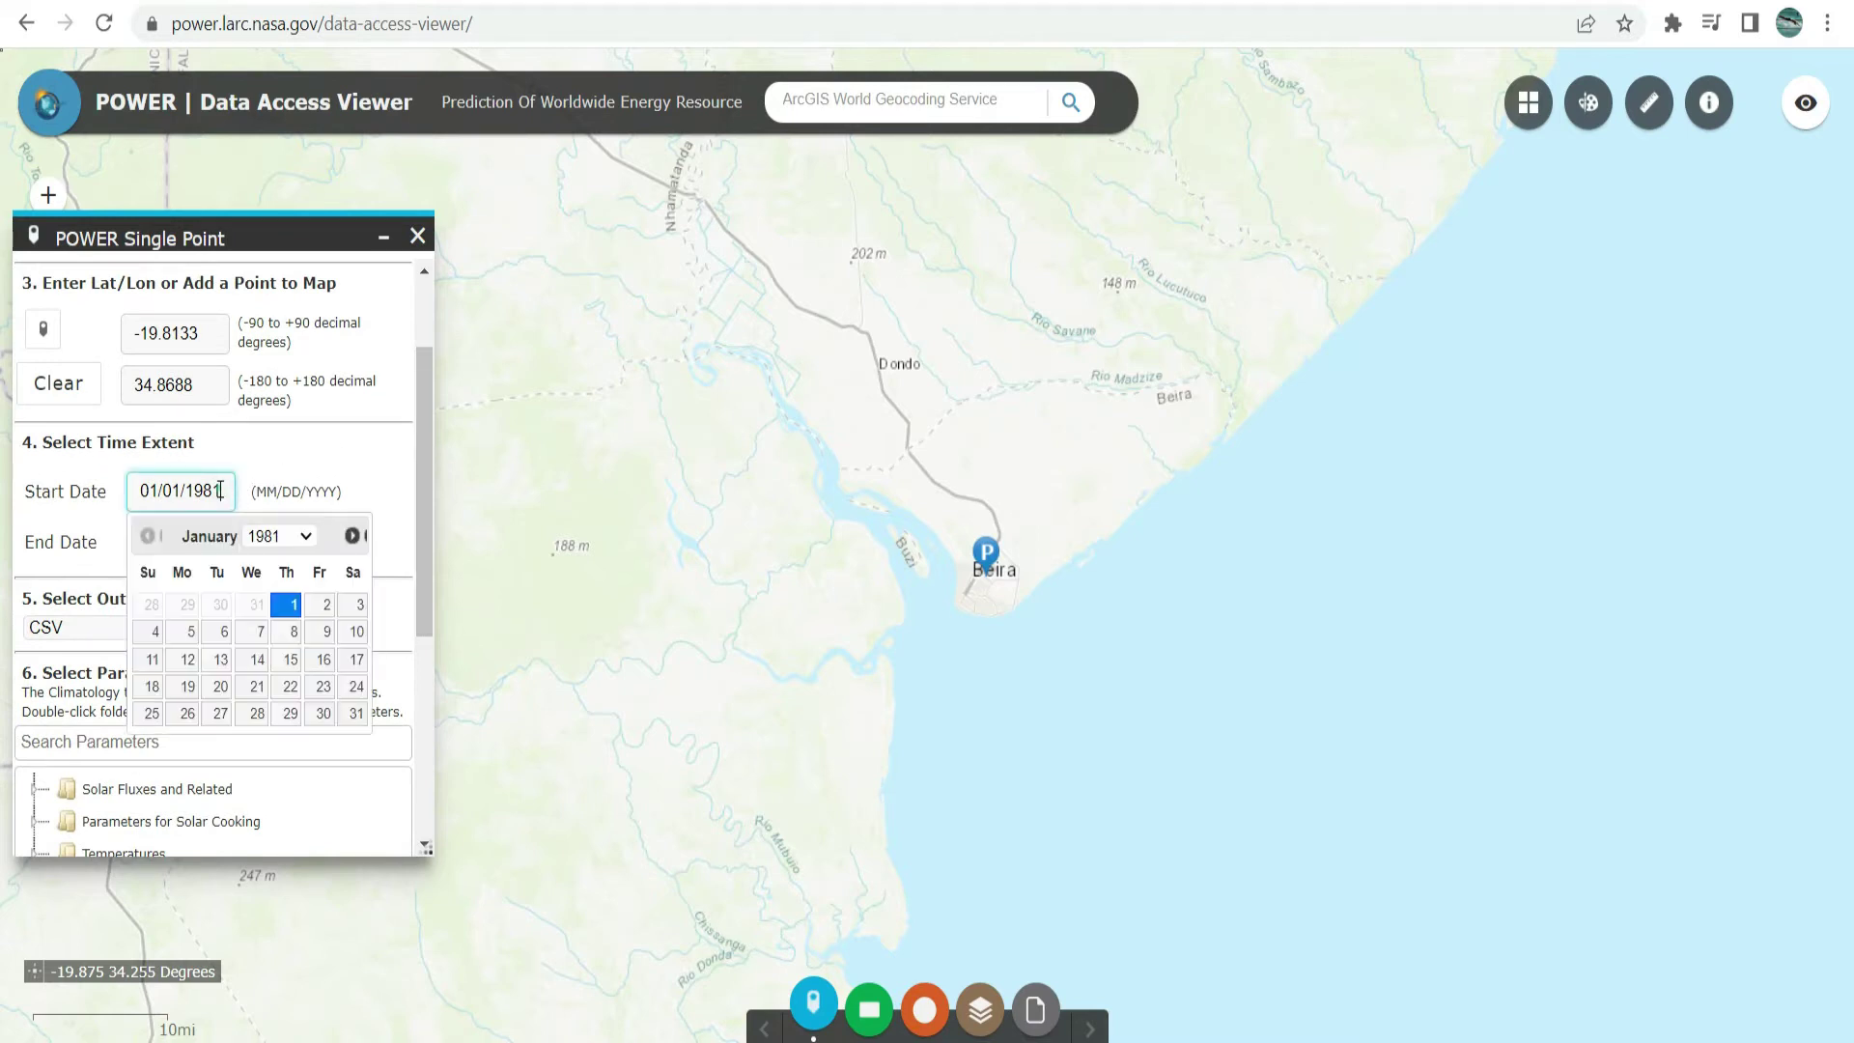
key(BackSpace)
text(2)
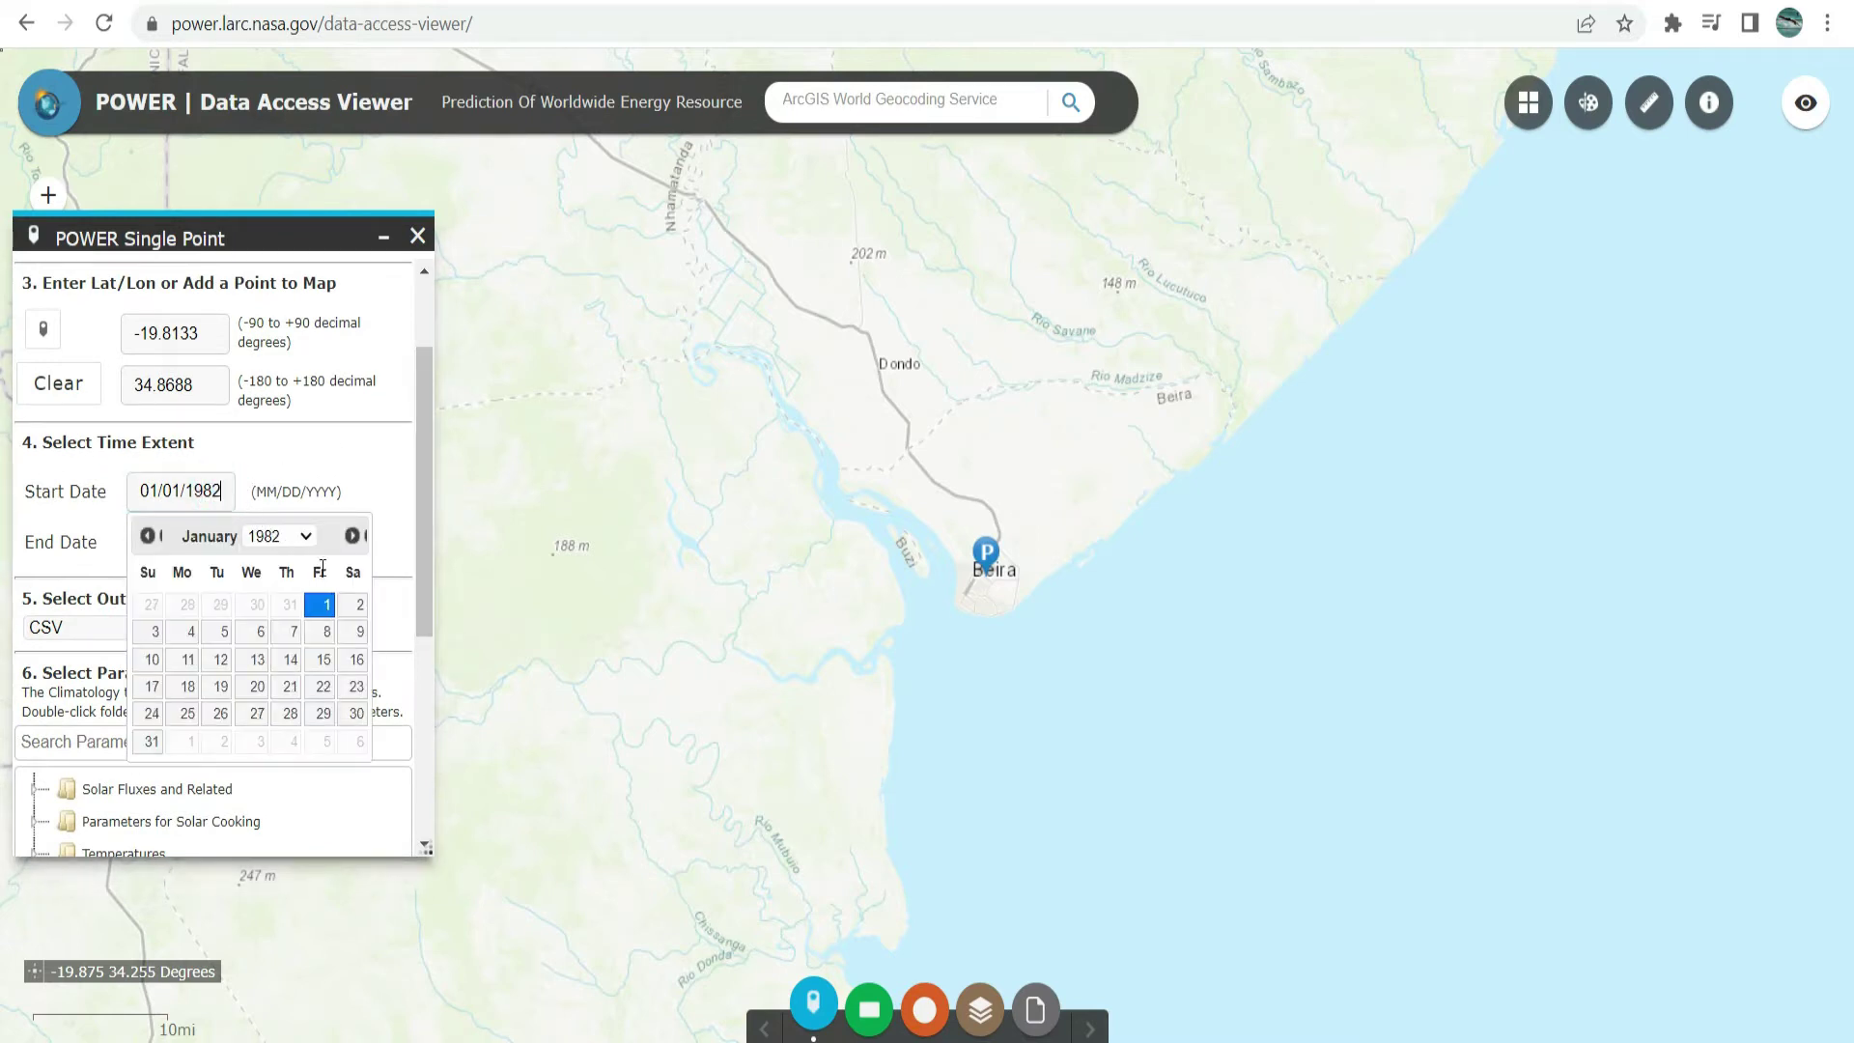
click(326, 604)
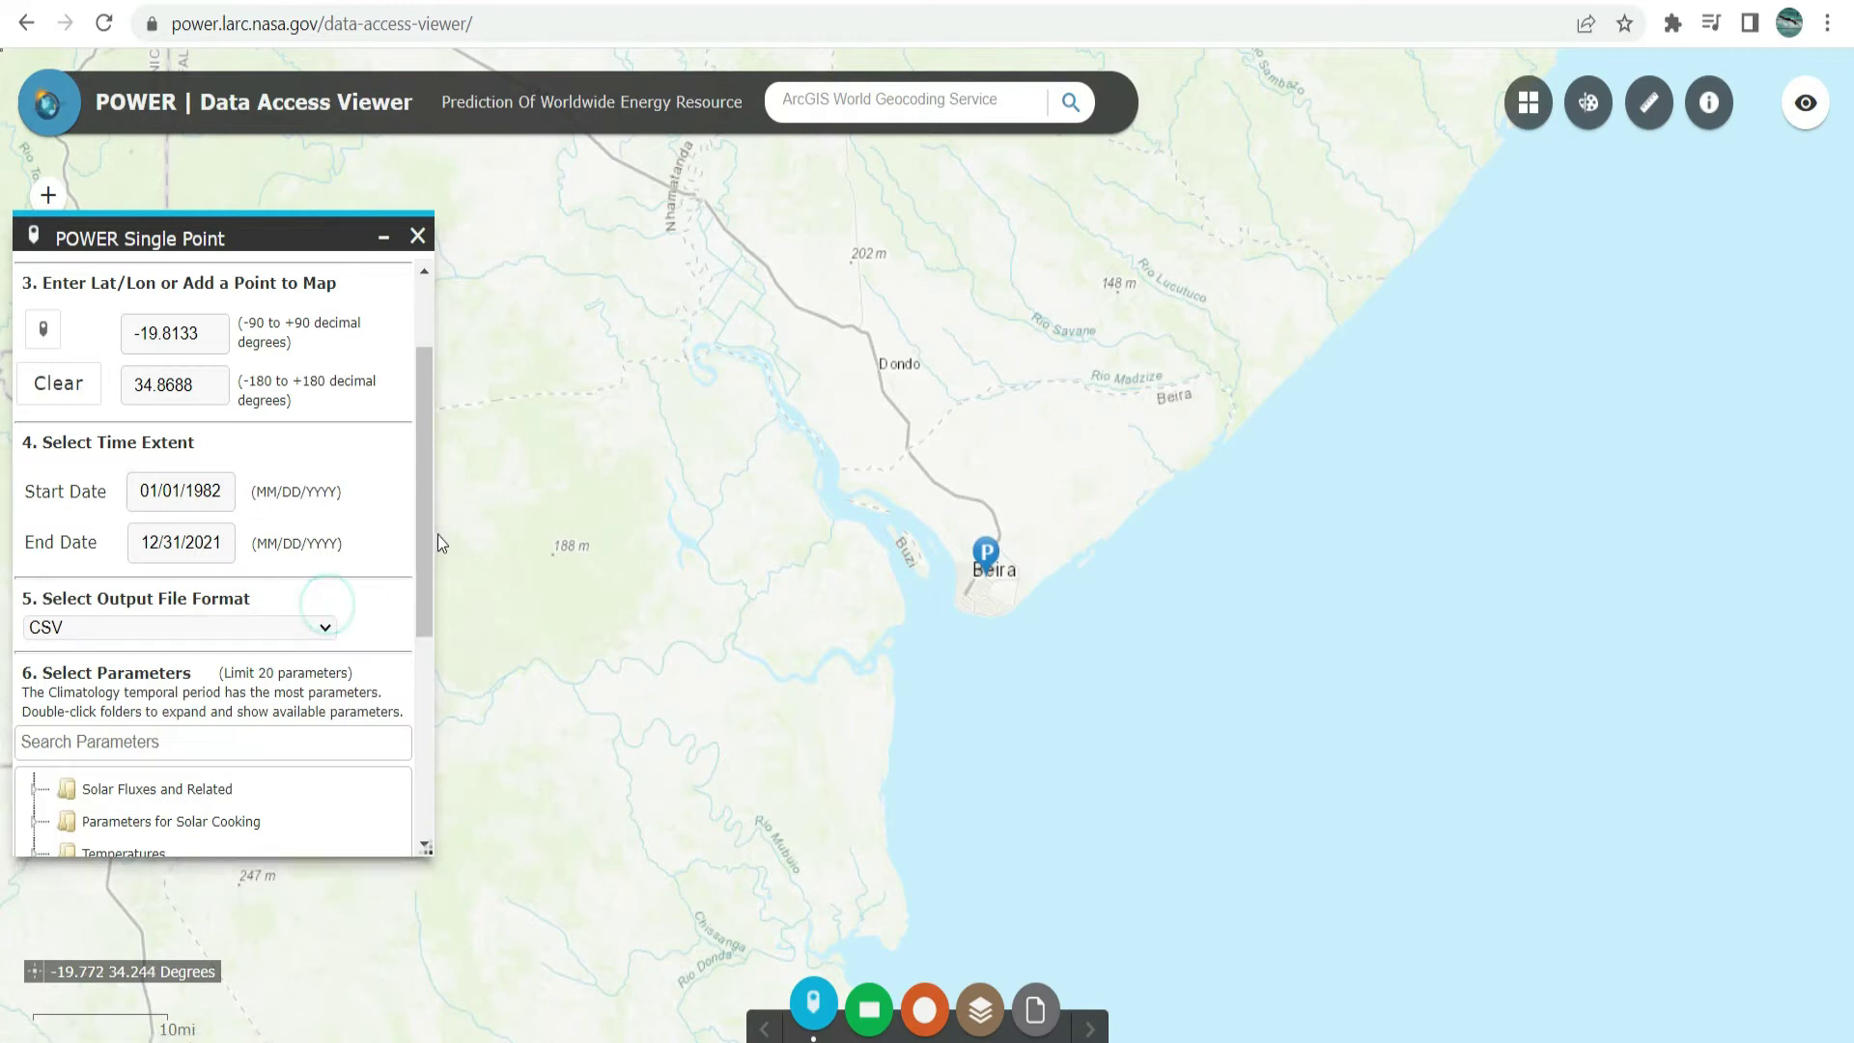
Submit the daily precipitation request and download the resulting CSV output file.
drag(423, 535, 436, 738)
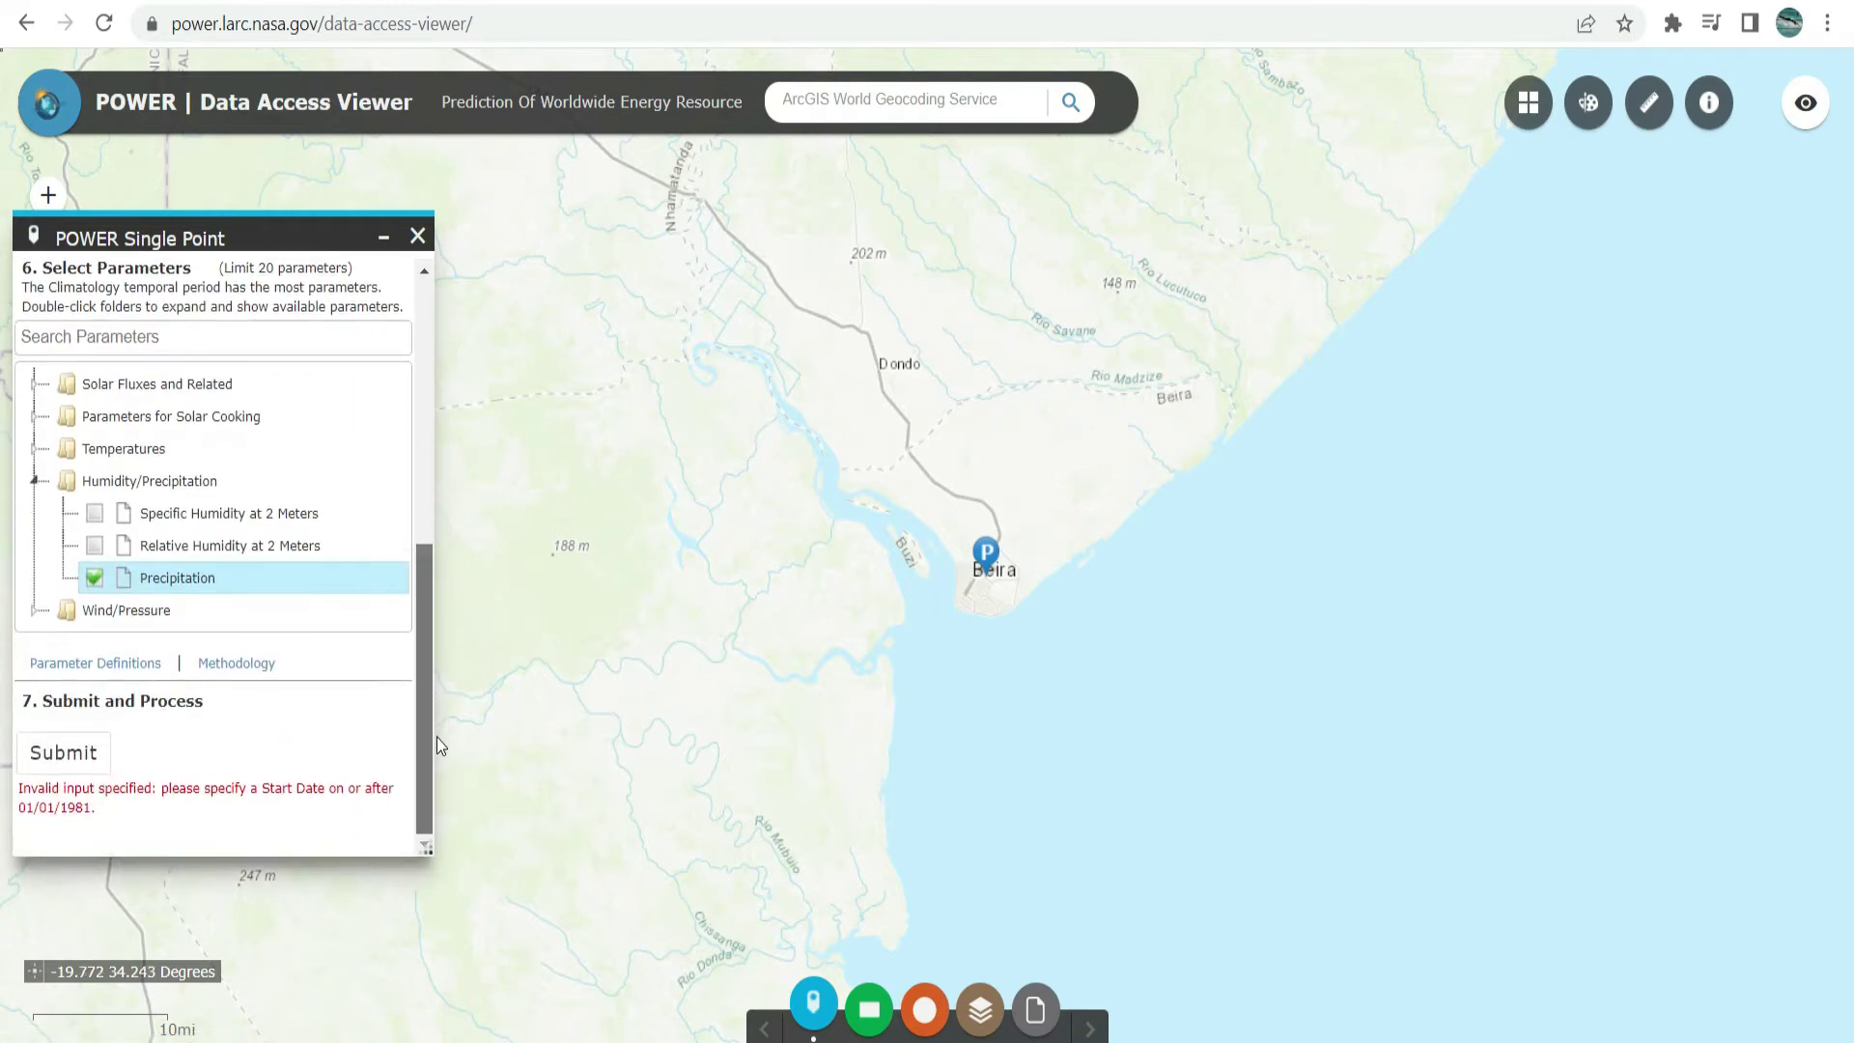
click(79, 753)
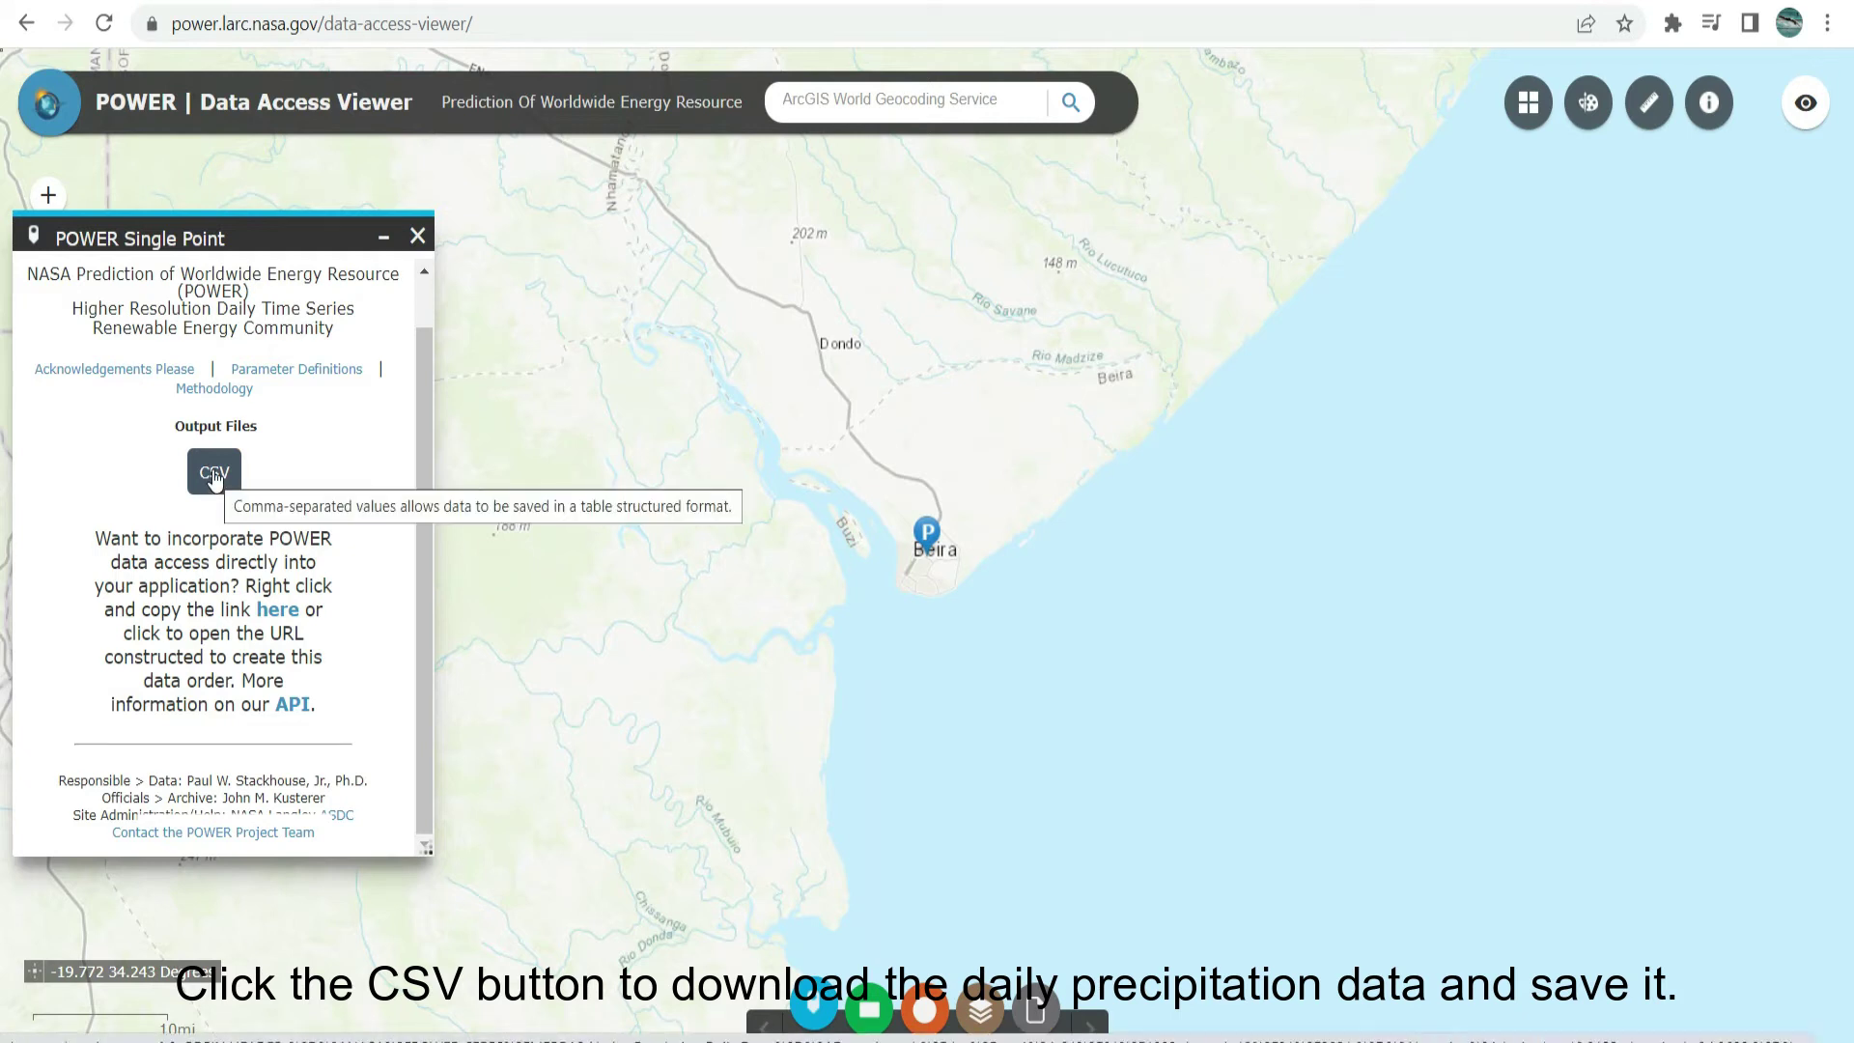
click(214, 478)
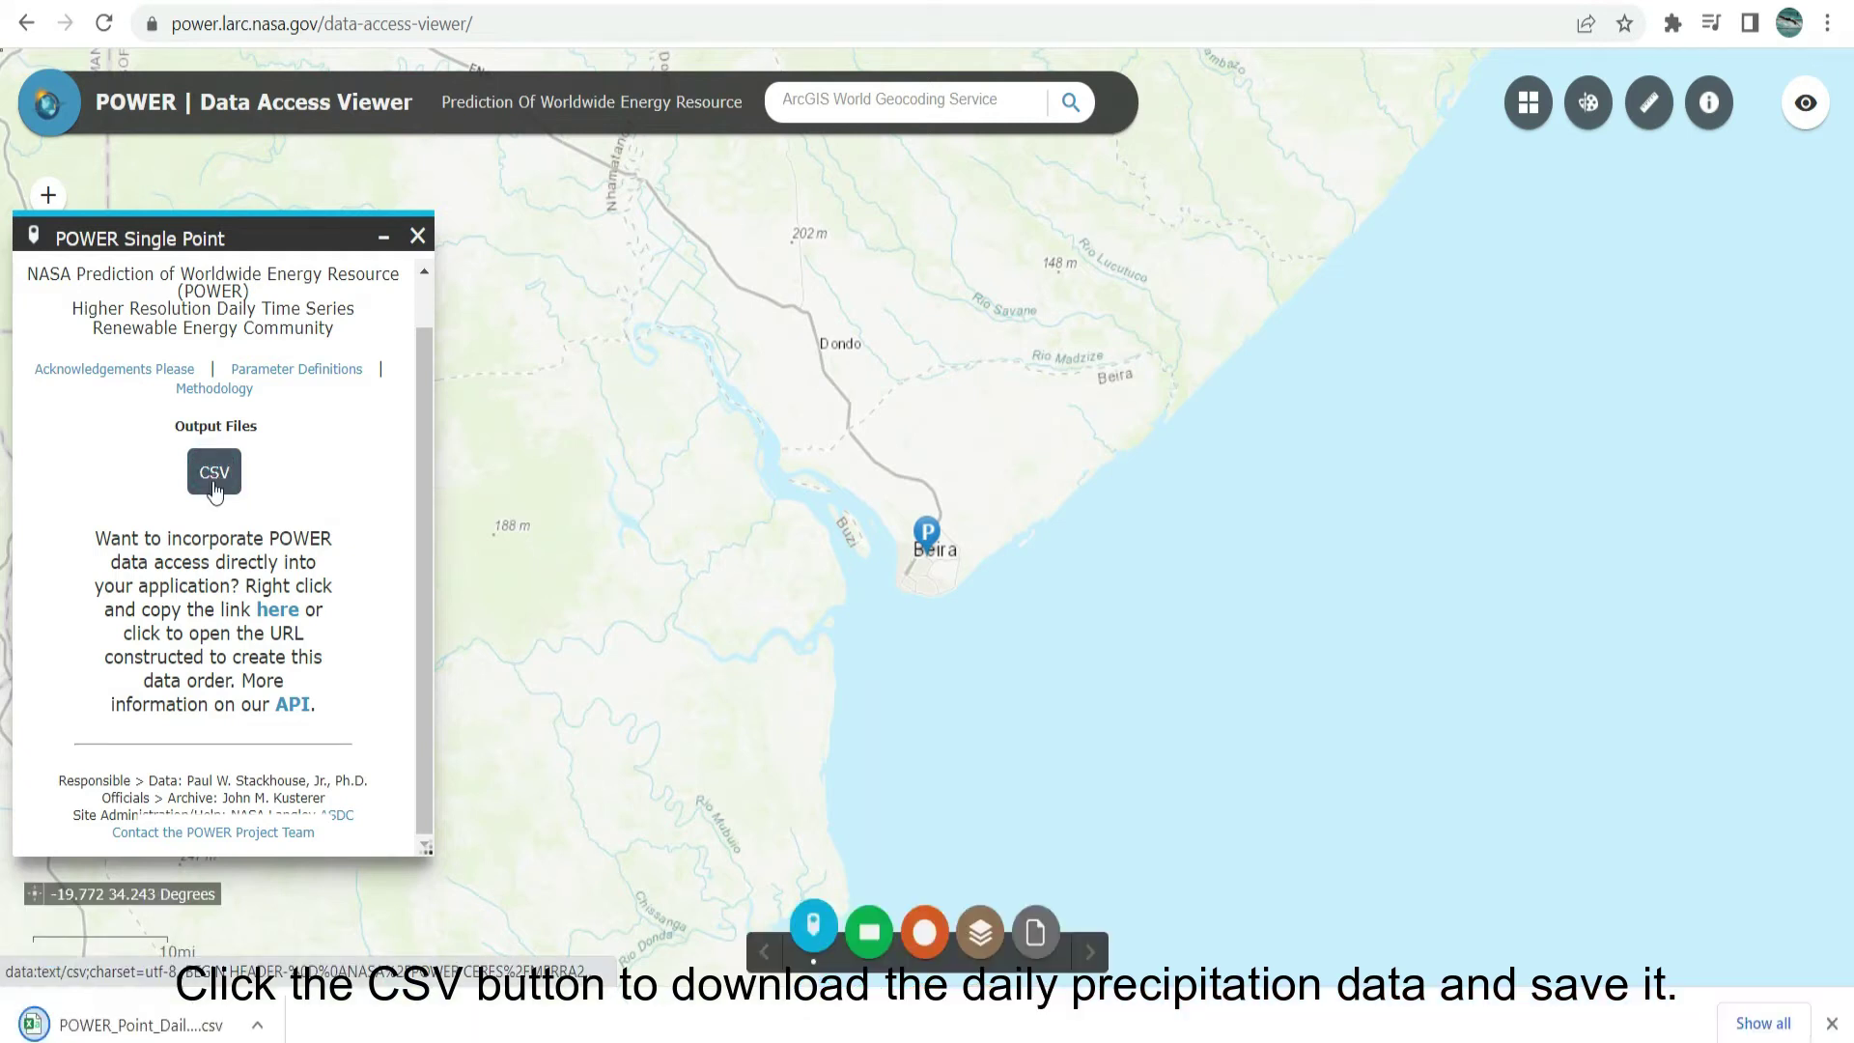
Open the downloaded daily CSV file in Excel and examine the records down the YEAR column from cell A11.
click(154, 1026)
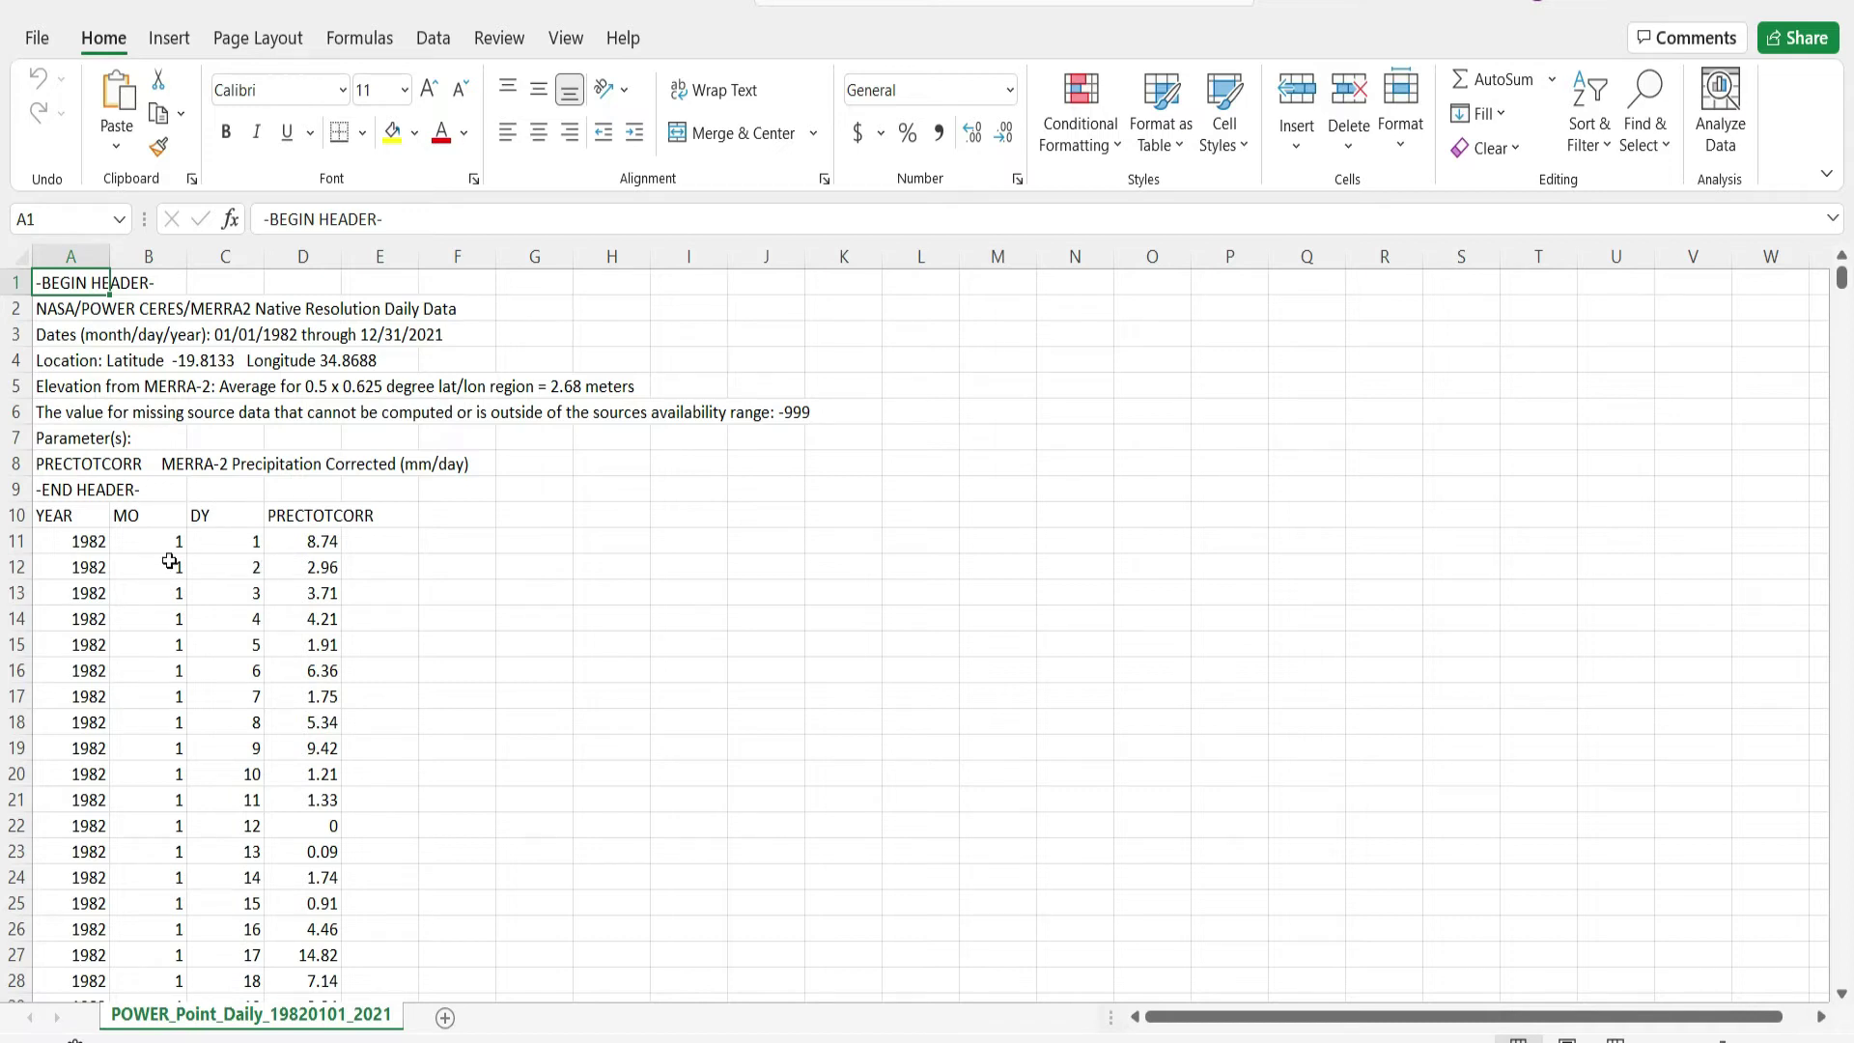
click(110, 544)
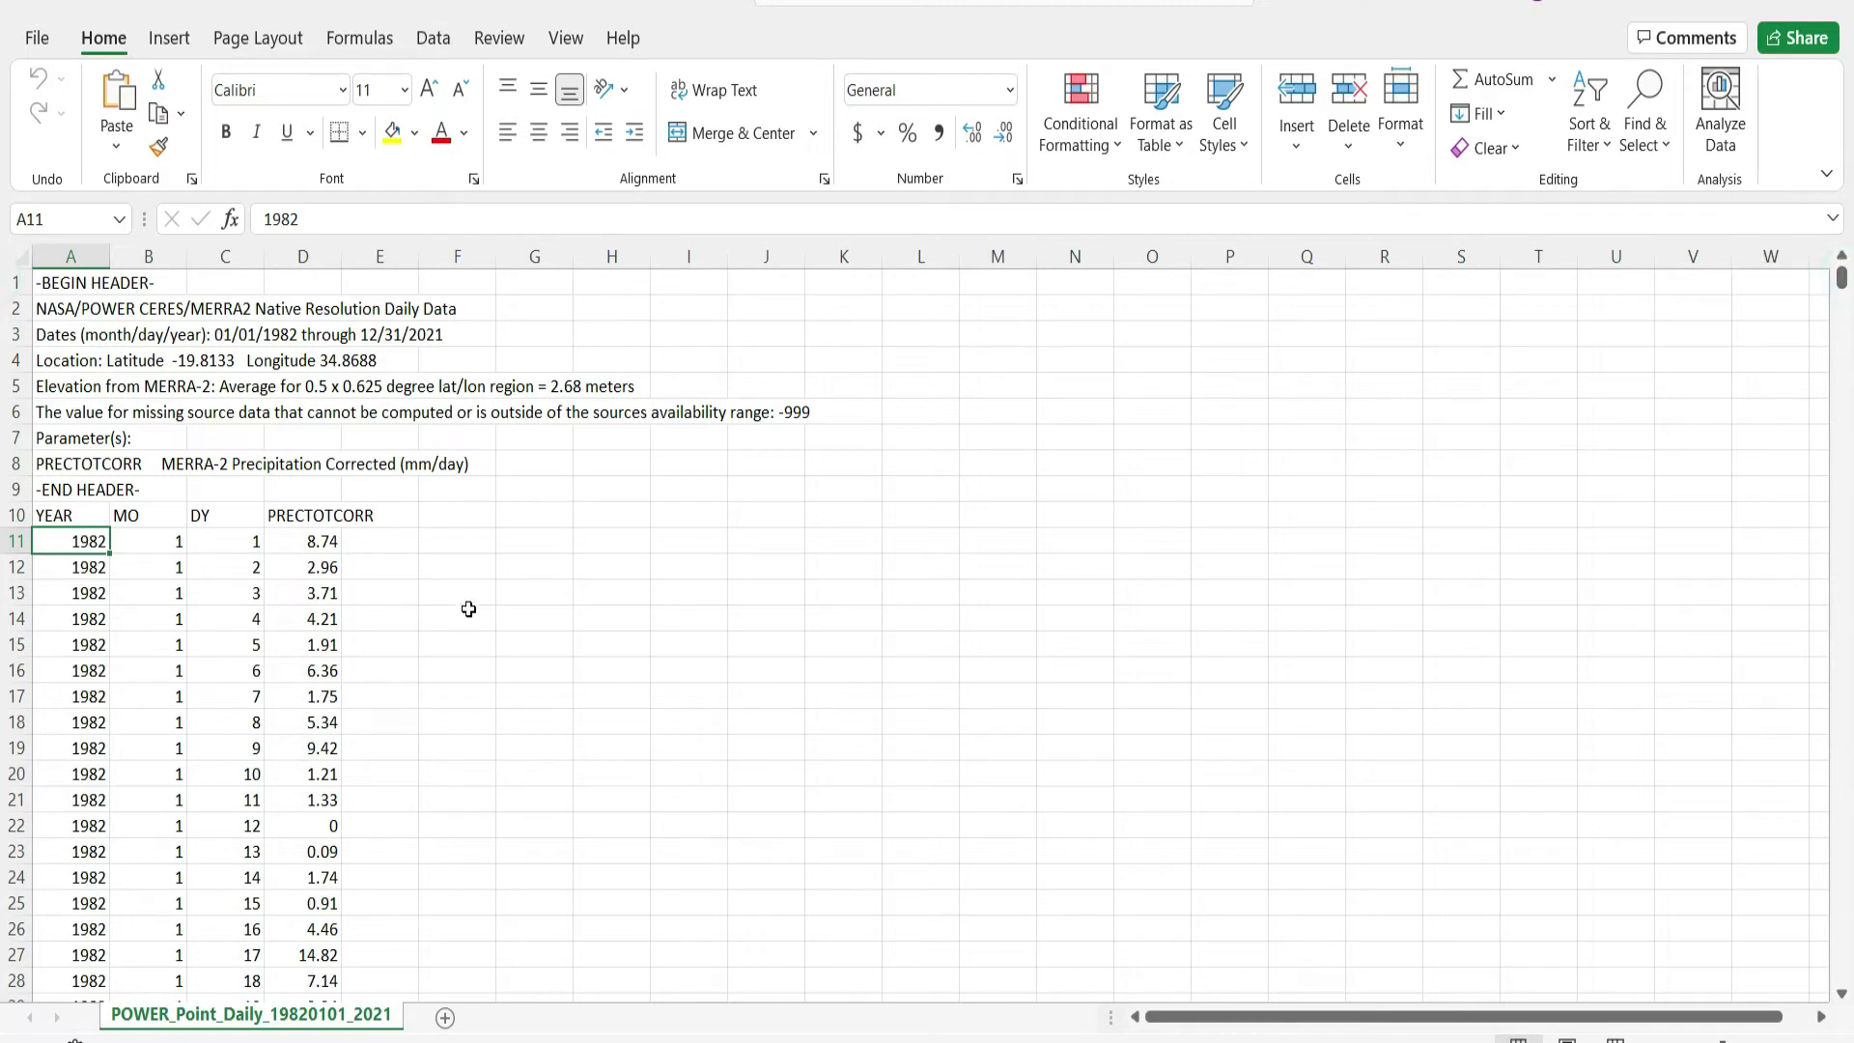
key(Down)
key(Down)
key(Down)
key(Down)
key(Down)
key(Down)
key(Down)
key(Down)
key(Down)
key(Down)
key(Down)
key(Down)
key(Down)
key(Down)
key(Down)
key(Down)
key(Down)
key(Down)
key(Down)
key(Down)
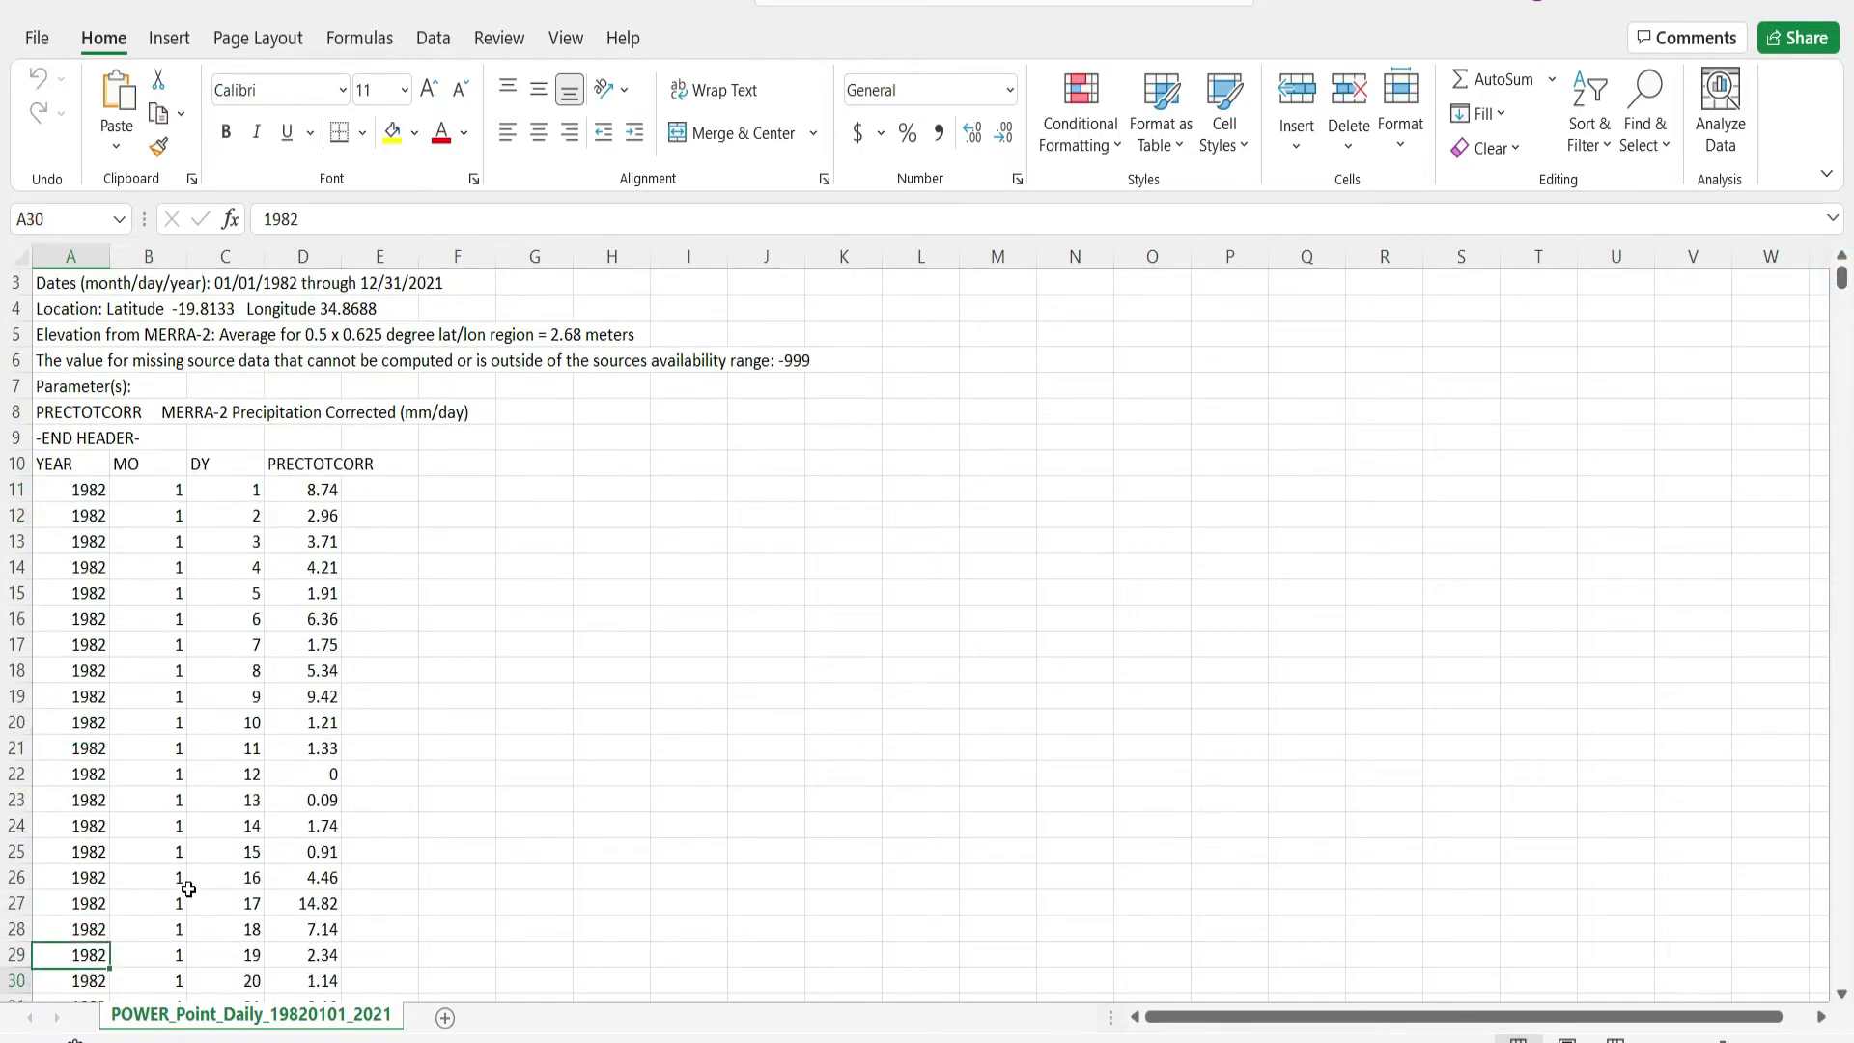
key(Down)
key(Down)
key(Down)
key(Down)
key(Down)
key(Down)
key(Down)
key(Down)
key(Down)
key(Down)
key(Down)
key(Down)
key(Down)
key(Down)
key(Down)
key(Down)
key(Down)
key(Down)
key(Down)
key(Down)
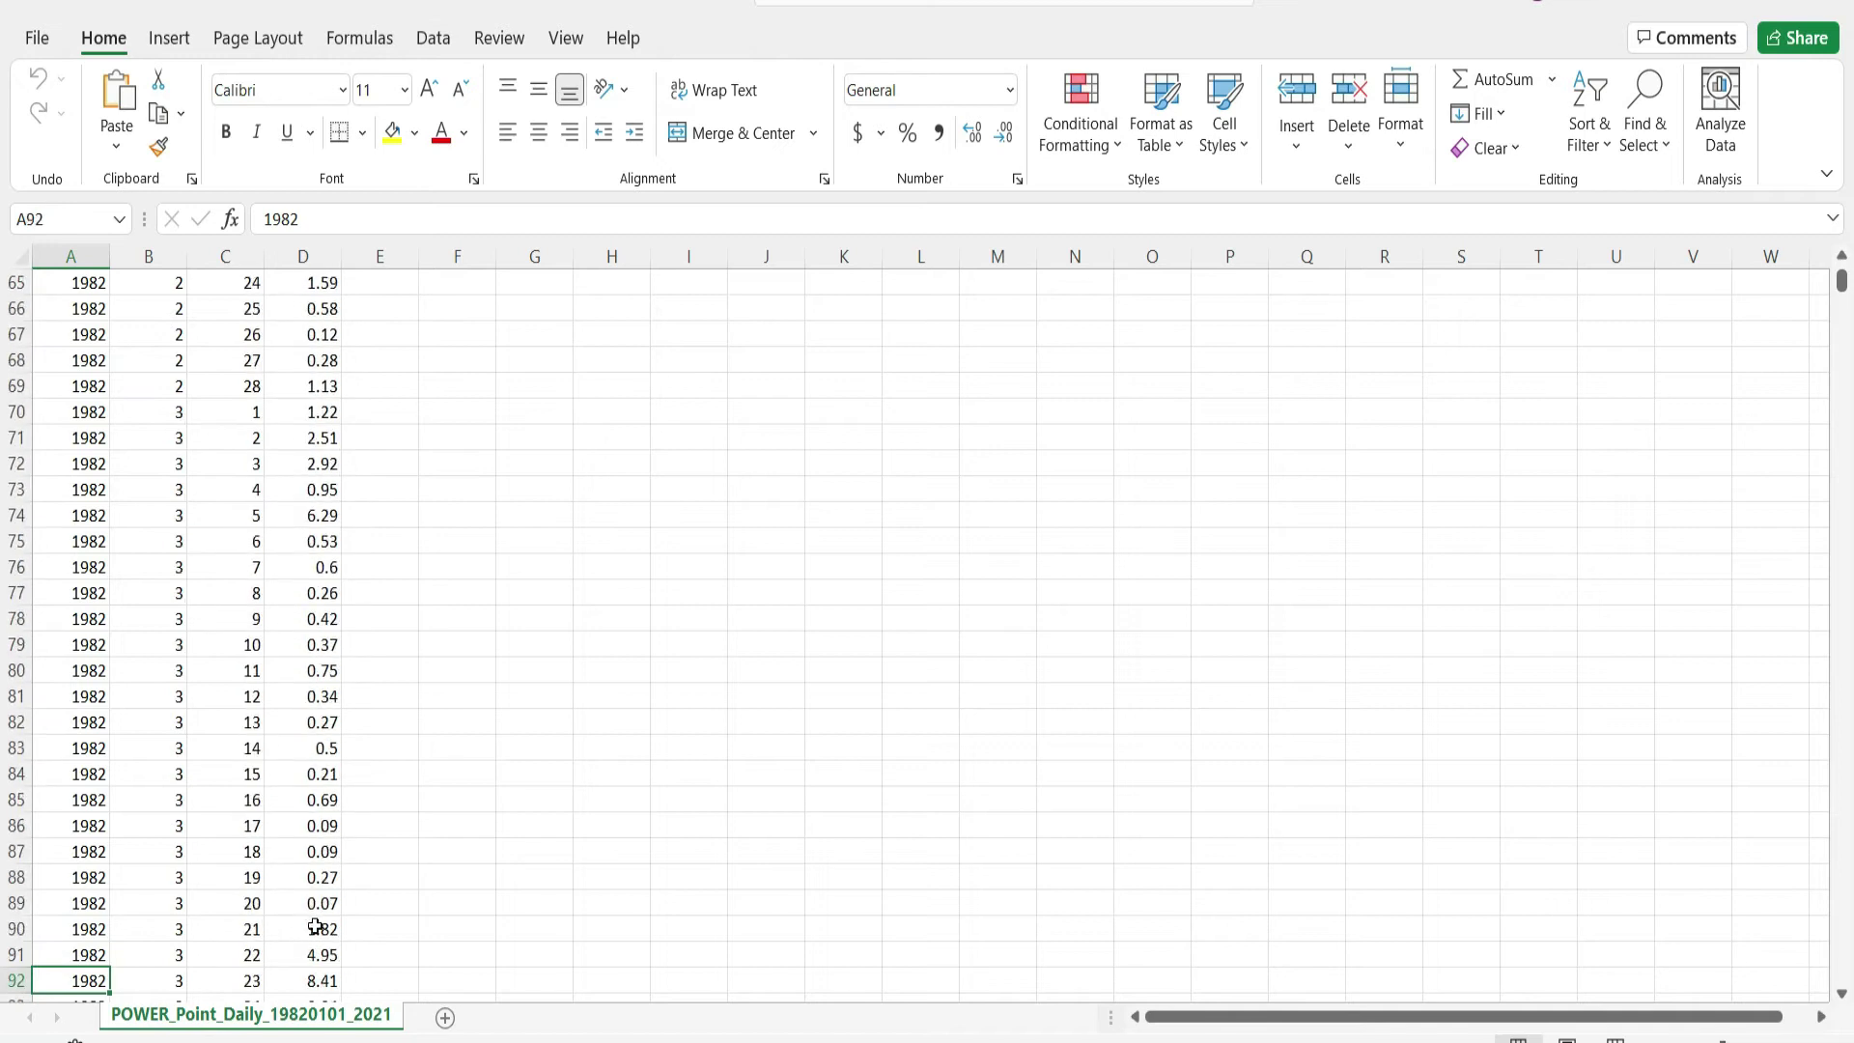
Examine the daily precipitation values down the PRECTOTCORR column, starting from cell D92.
click(329, 980)
key(Down)
key(Down)
key(Down)
key(Down)
key(Down)
key(Down)
key(Down)
key(Down)
key(Down)
key(Down)
key(Down)
key(Down)
key(Down)
key(Down)
key(Down)
key(Down)
key(Down)
key(Down)
key(Down)
key(Down)
key(Down)
key(Down)
key(Down)
key(Down)
key(Down)
key(Down)
key(Down)
key(Down)
key(Down)
key(Down)
key(Down)
key(Down)
key(Down)
key(Down)
key(Down)
key(Down)
key(Down)
key(Down)
key(Down)
key(Down)
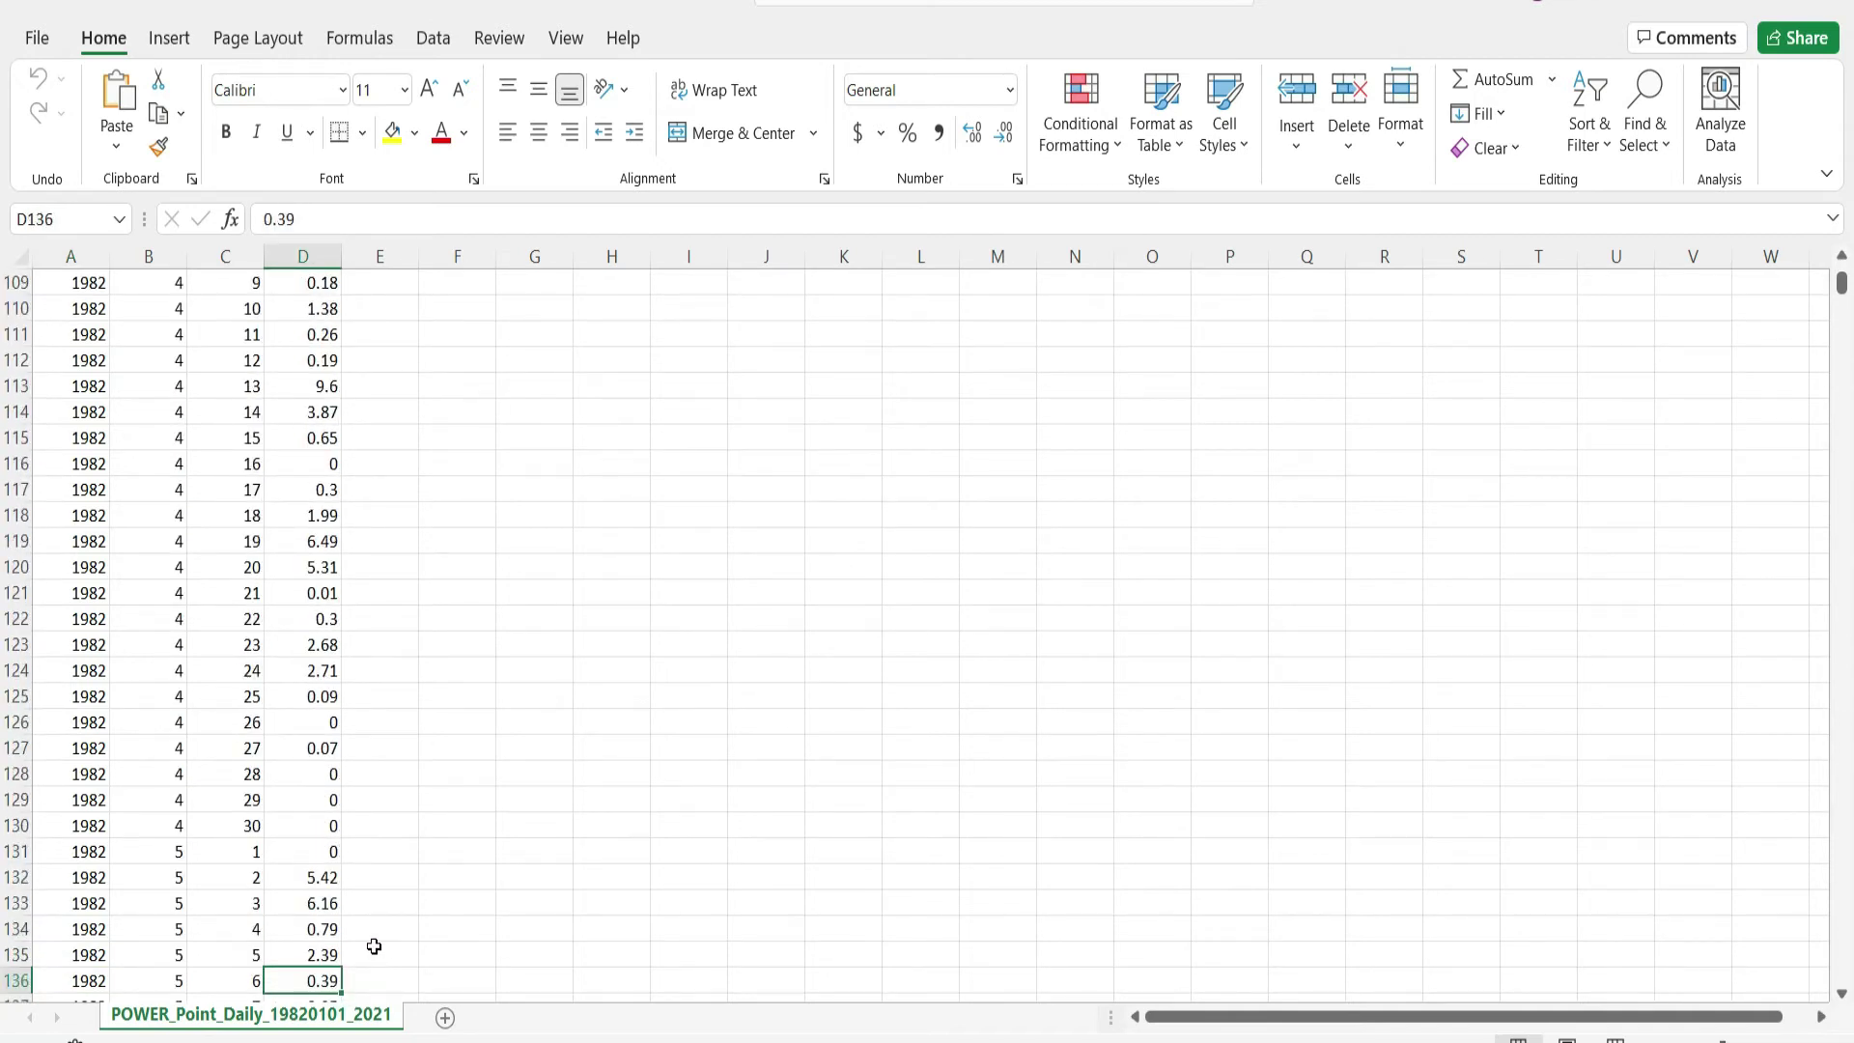
key(Down)
key(Down)
key(Down)
key(Down)
key(Down)
key(Down)
key(Down)
key(Down)
key(Down)
key(Down)
key(Down)
key(Down)
key(Down)
key(Down)
key(Down)
key(Down)
key(Down)
key(Down)
key(Down)
key(Down)
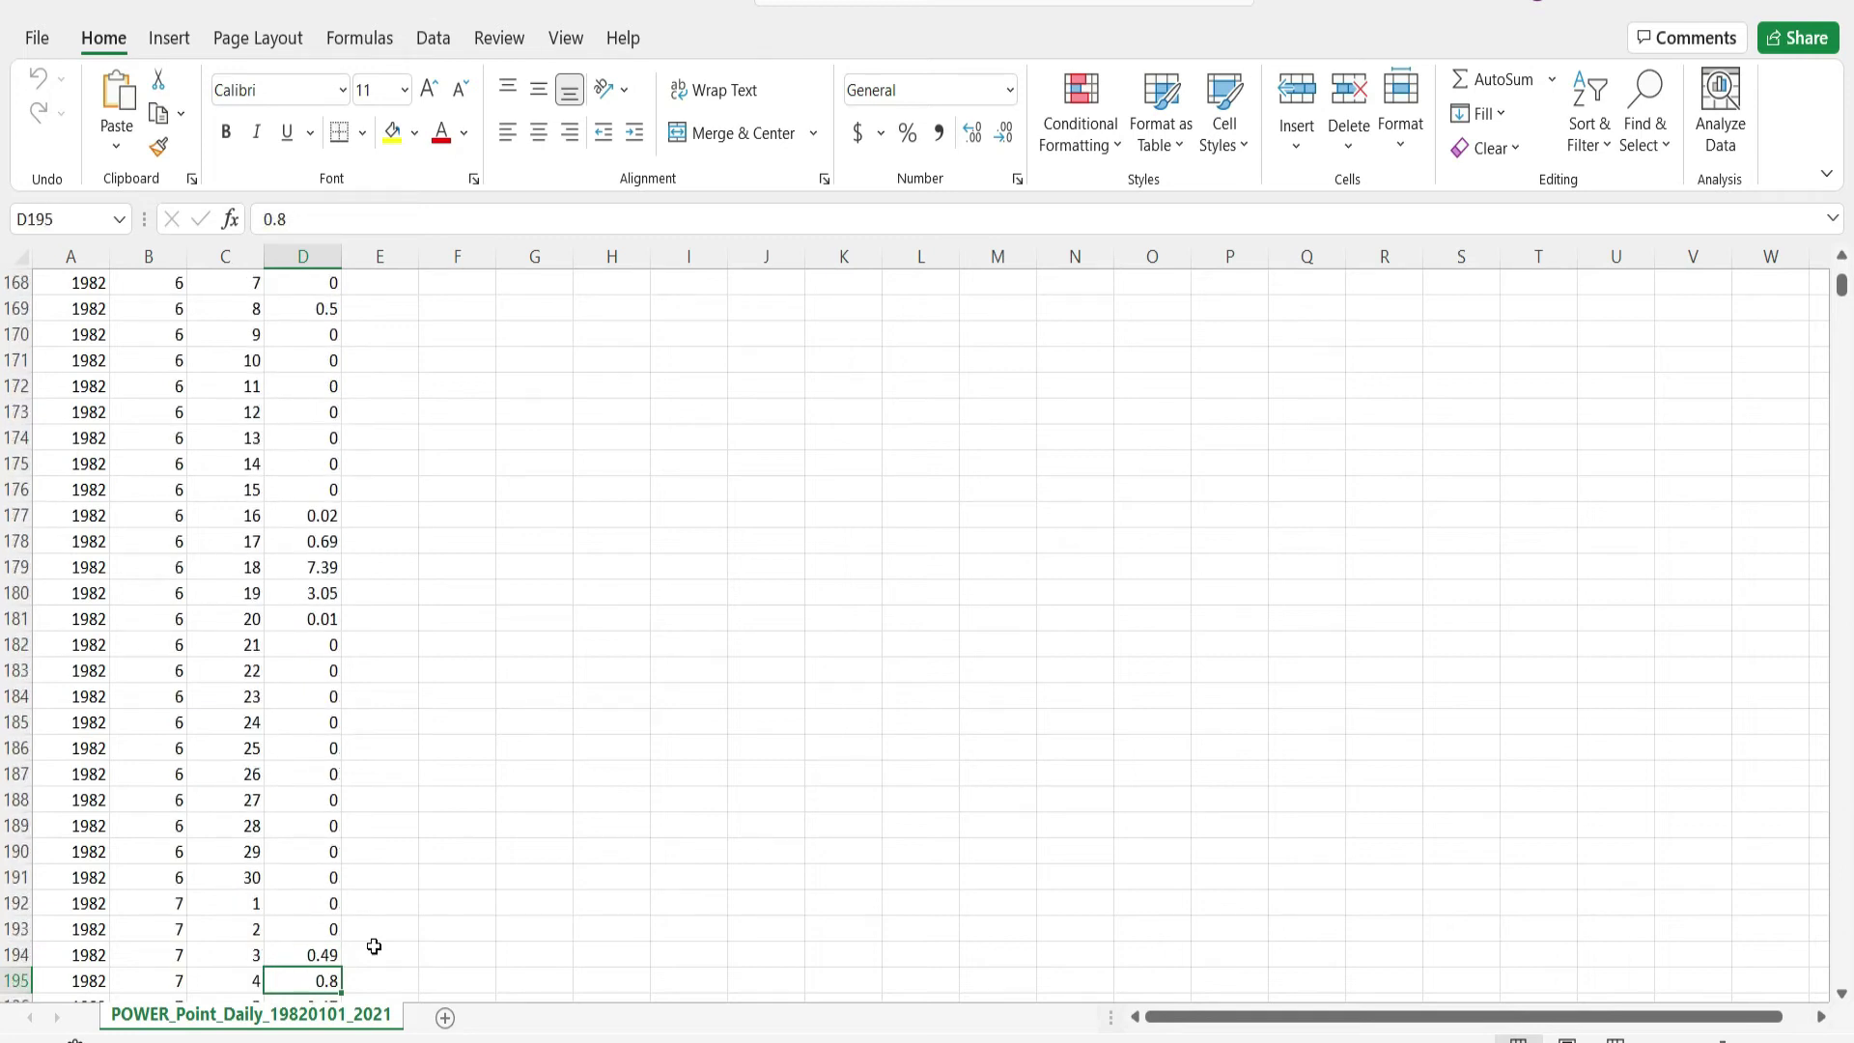
key(Down)
key(Down)
key(Down)
key(Down)
key(Down)
key(Down)
key(Down)
key(Down)
key(Down)
key(Down)
key(Down)
key(Down)
key(Down)
key(Down)
key(Down)
key(Down)
key(Down)
key(Down)
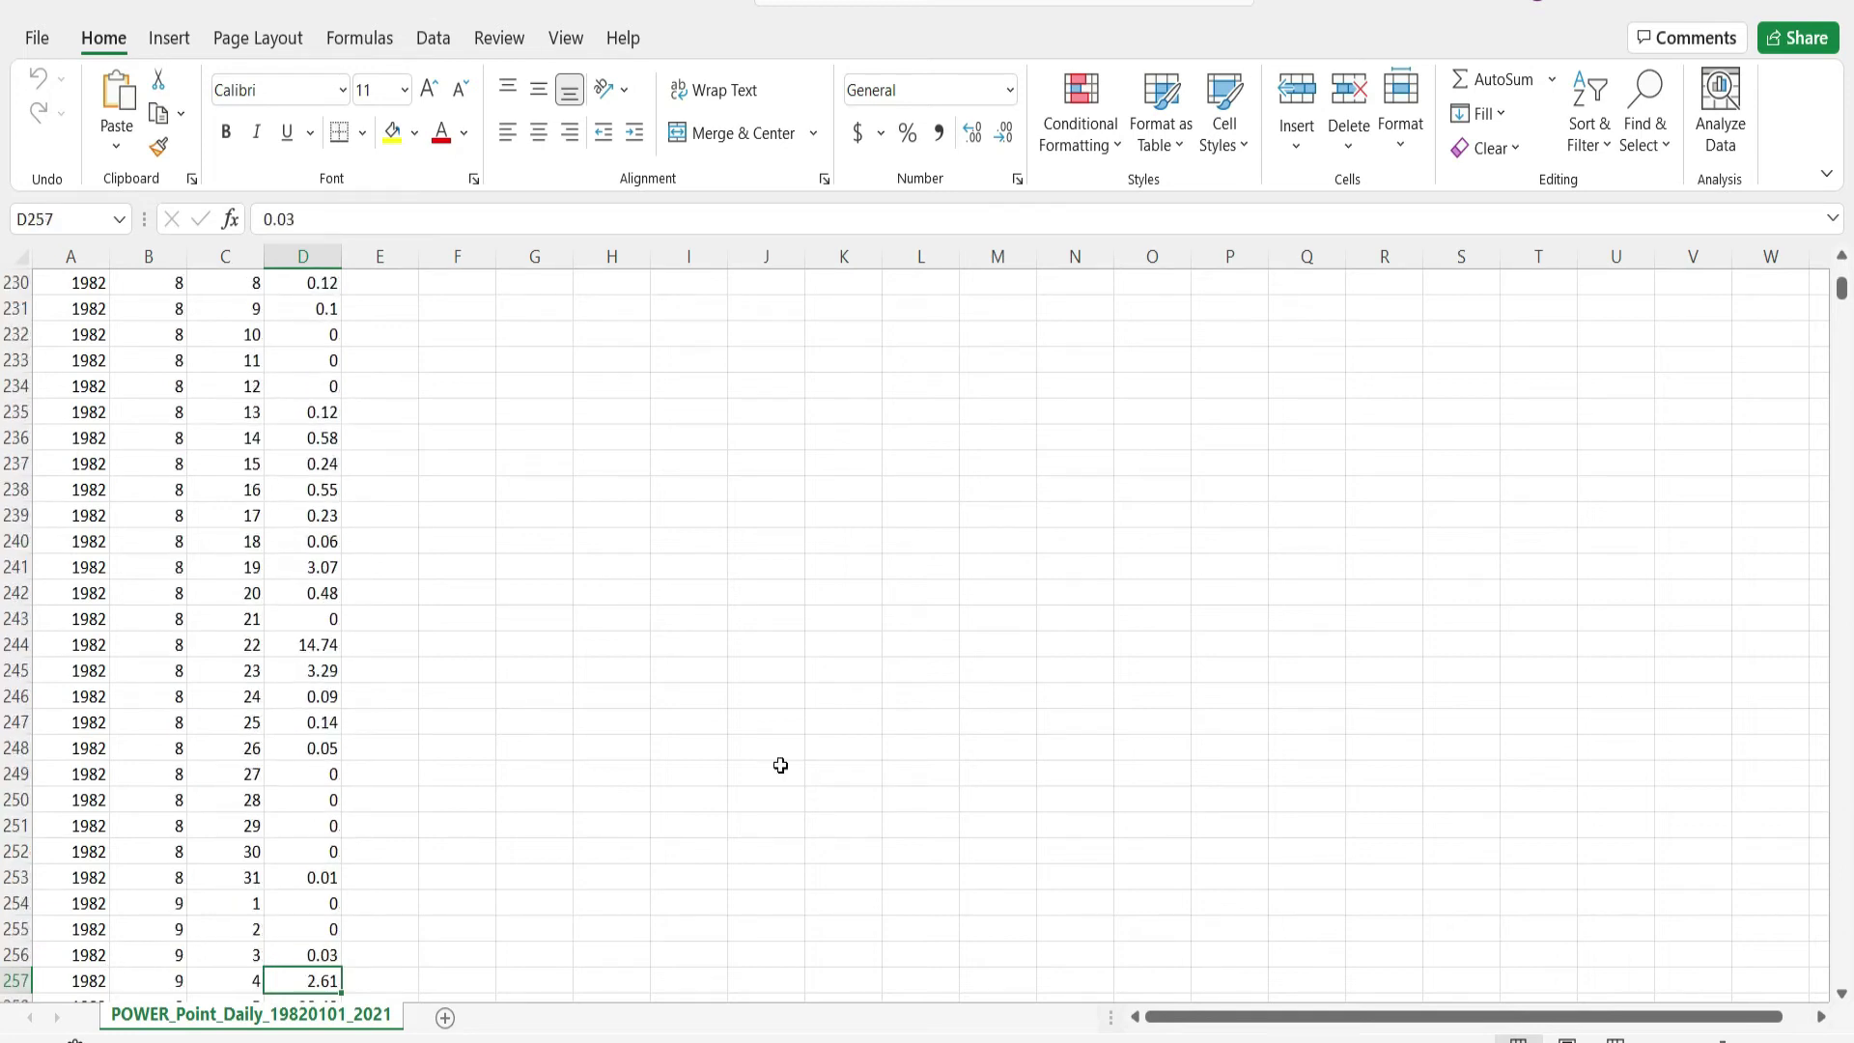
Go to the end of the daily data and check the year and precipitation cells of the last record in row 14620.
drag(1841, 287, 1842, 970)
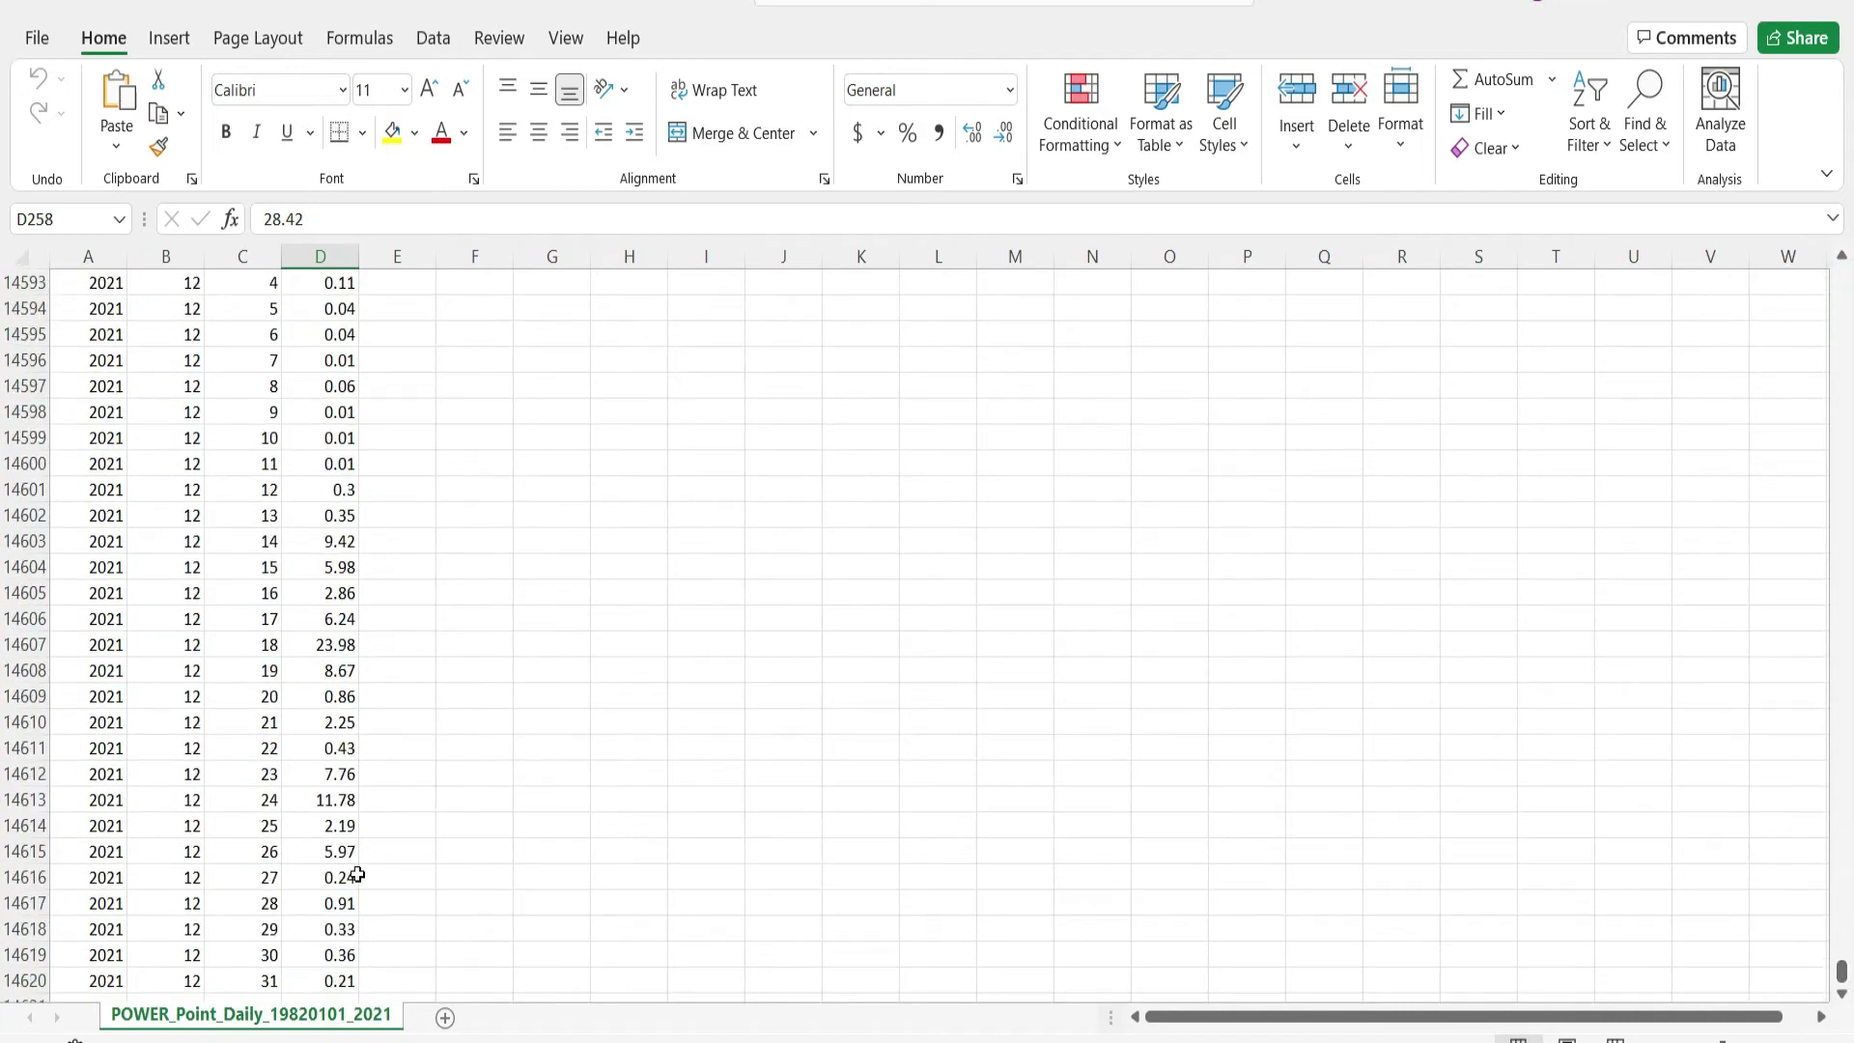
click(92, 982)
scroll(333, 980, down, 1)
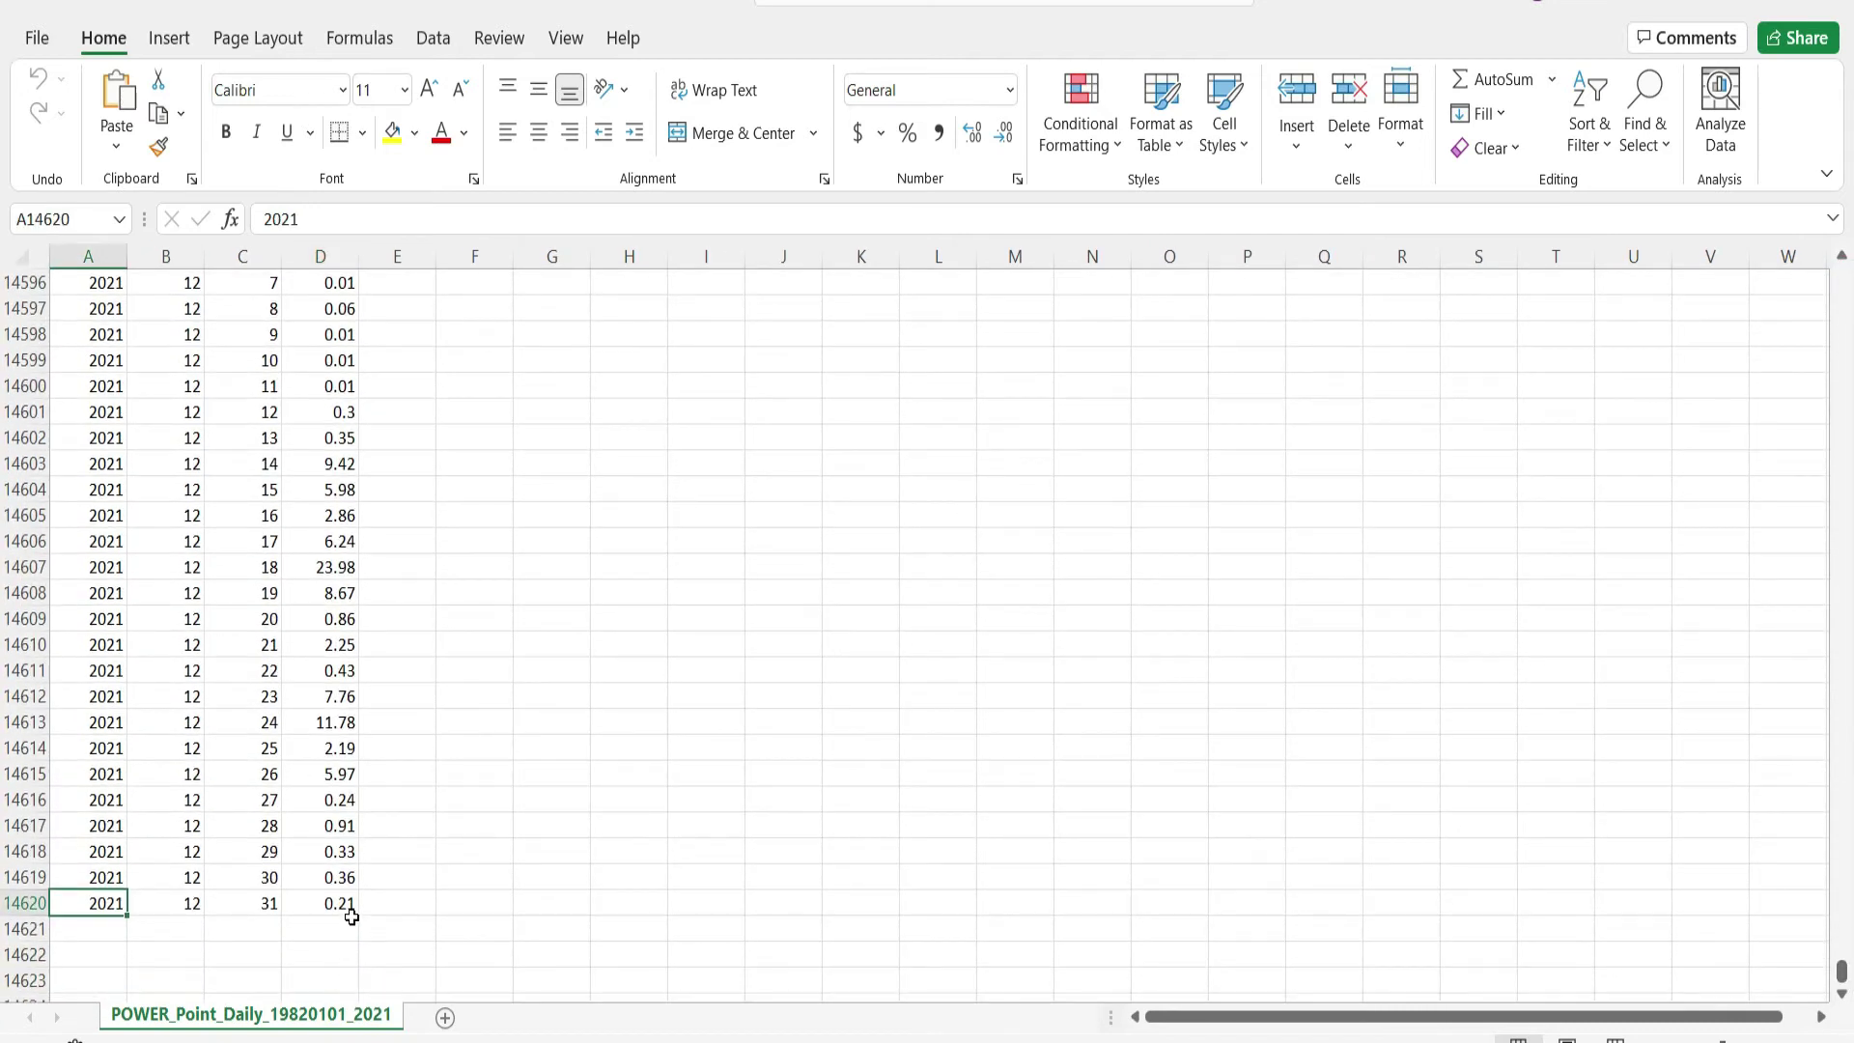
click(350, 910)
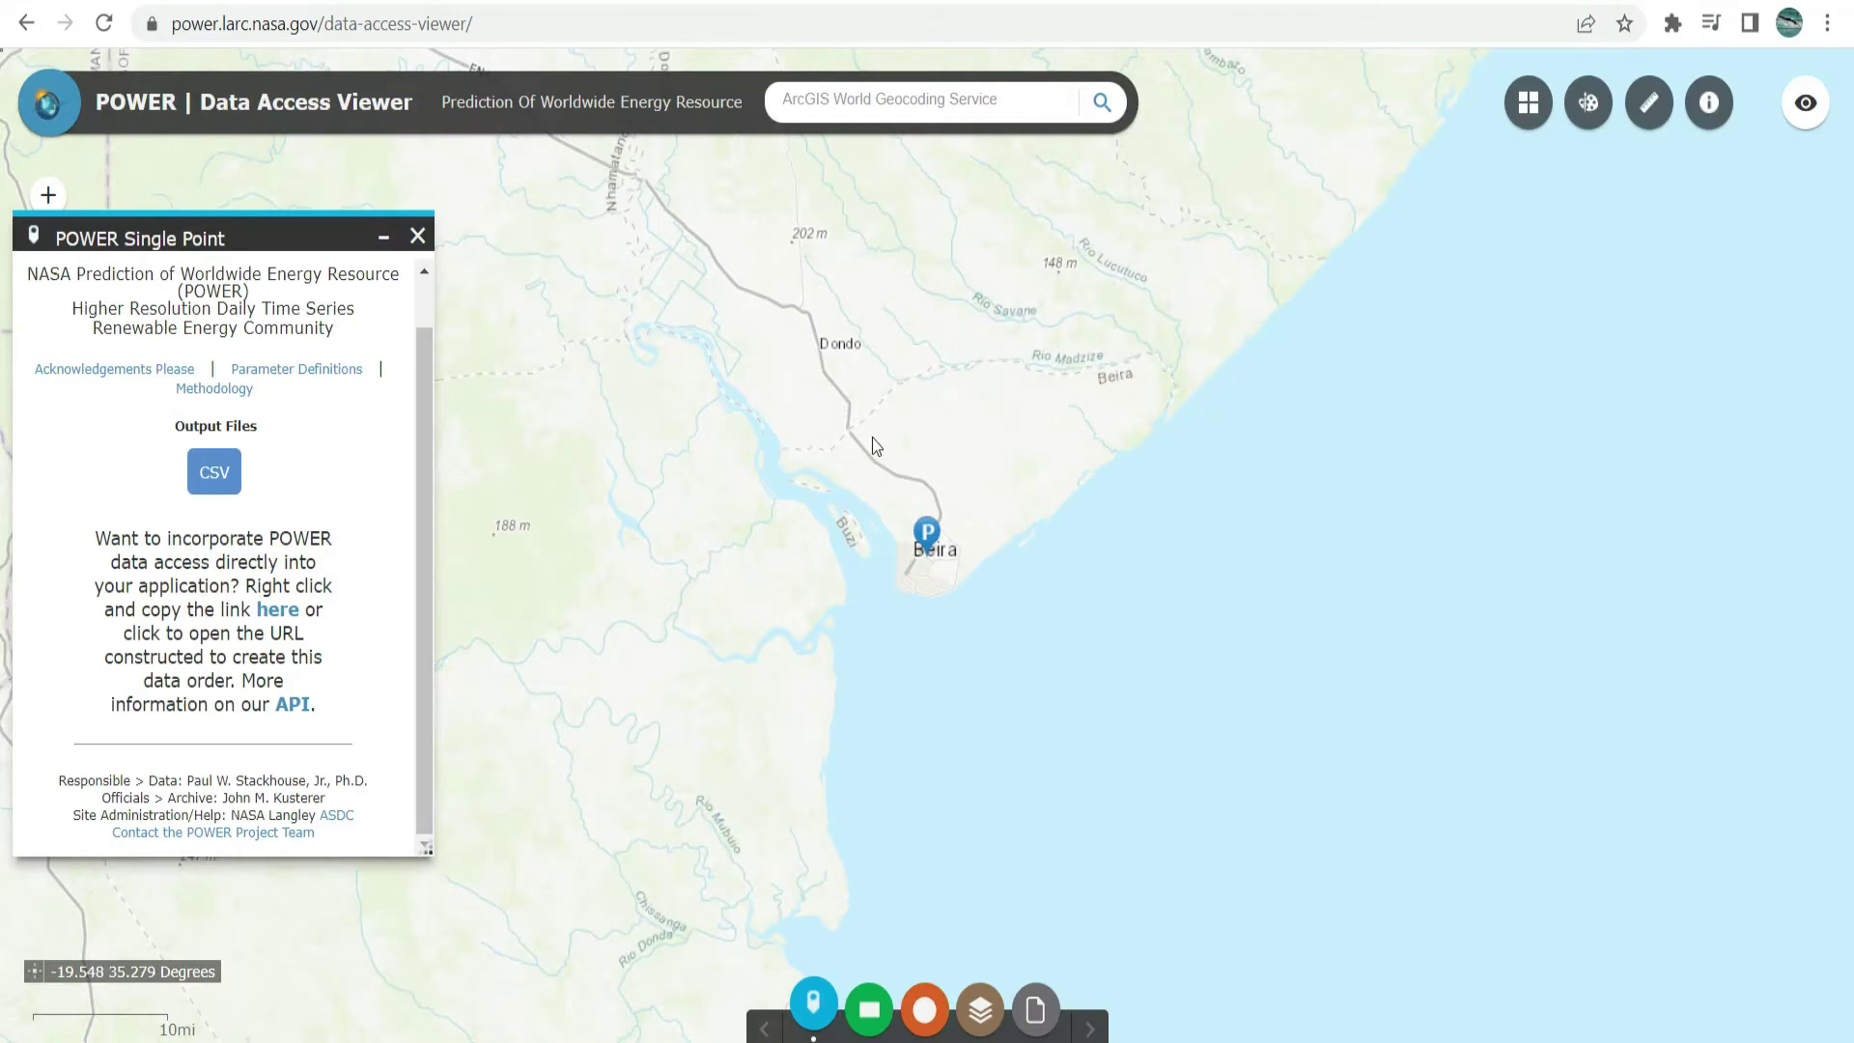
Return to the POWER Data Access Viewer, reopen the single-point request form and set the temporal average to Hourly.
click(215, 470)
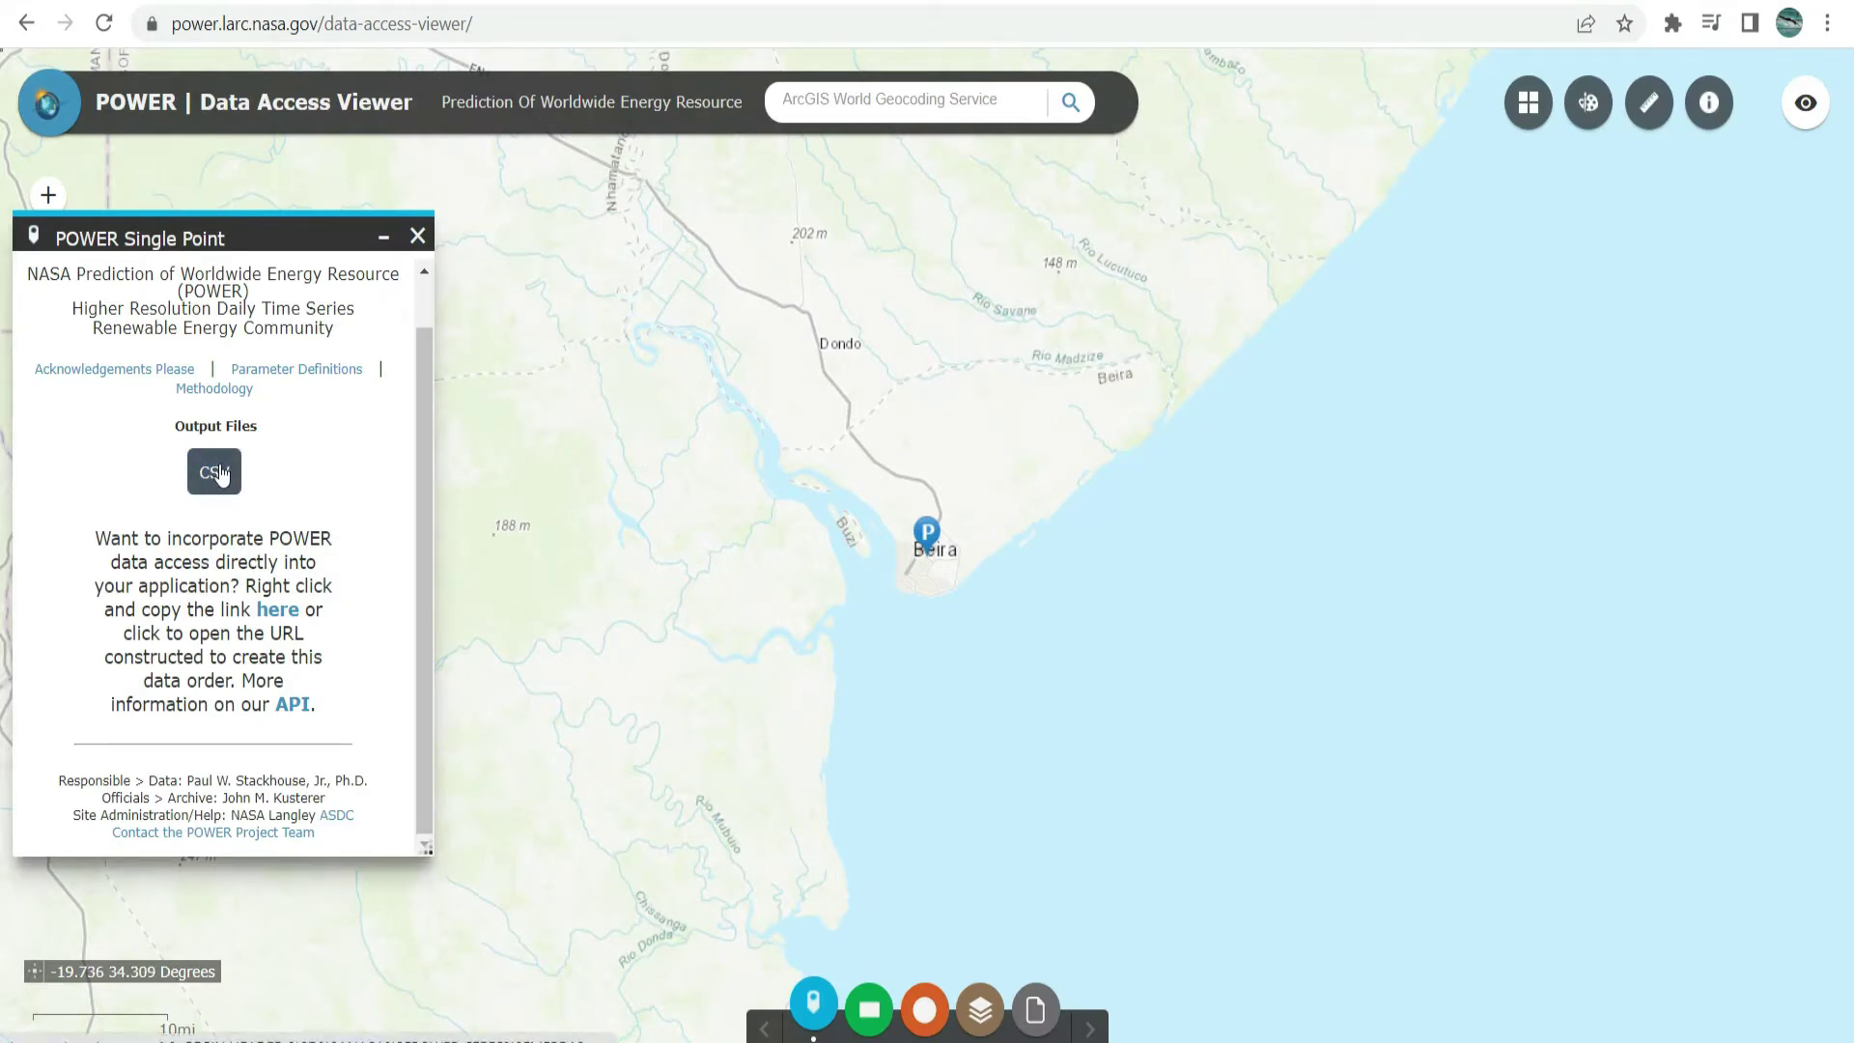
click(419, 239)
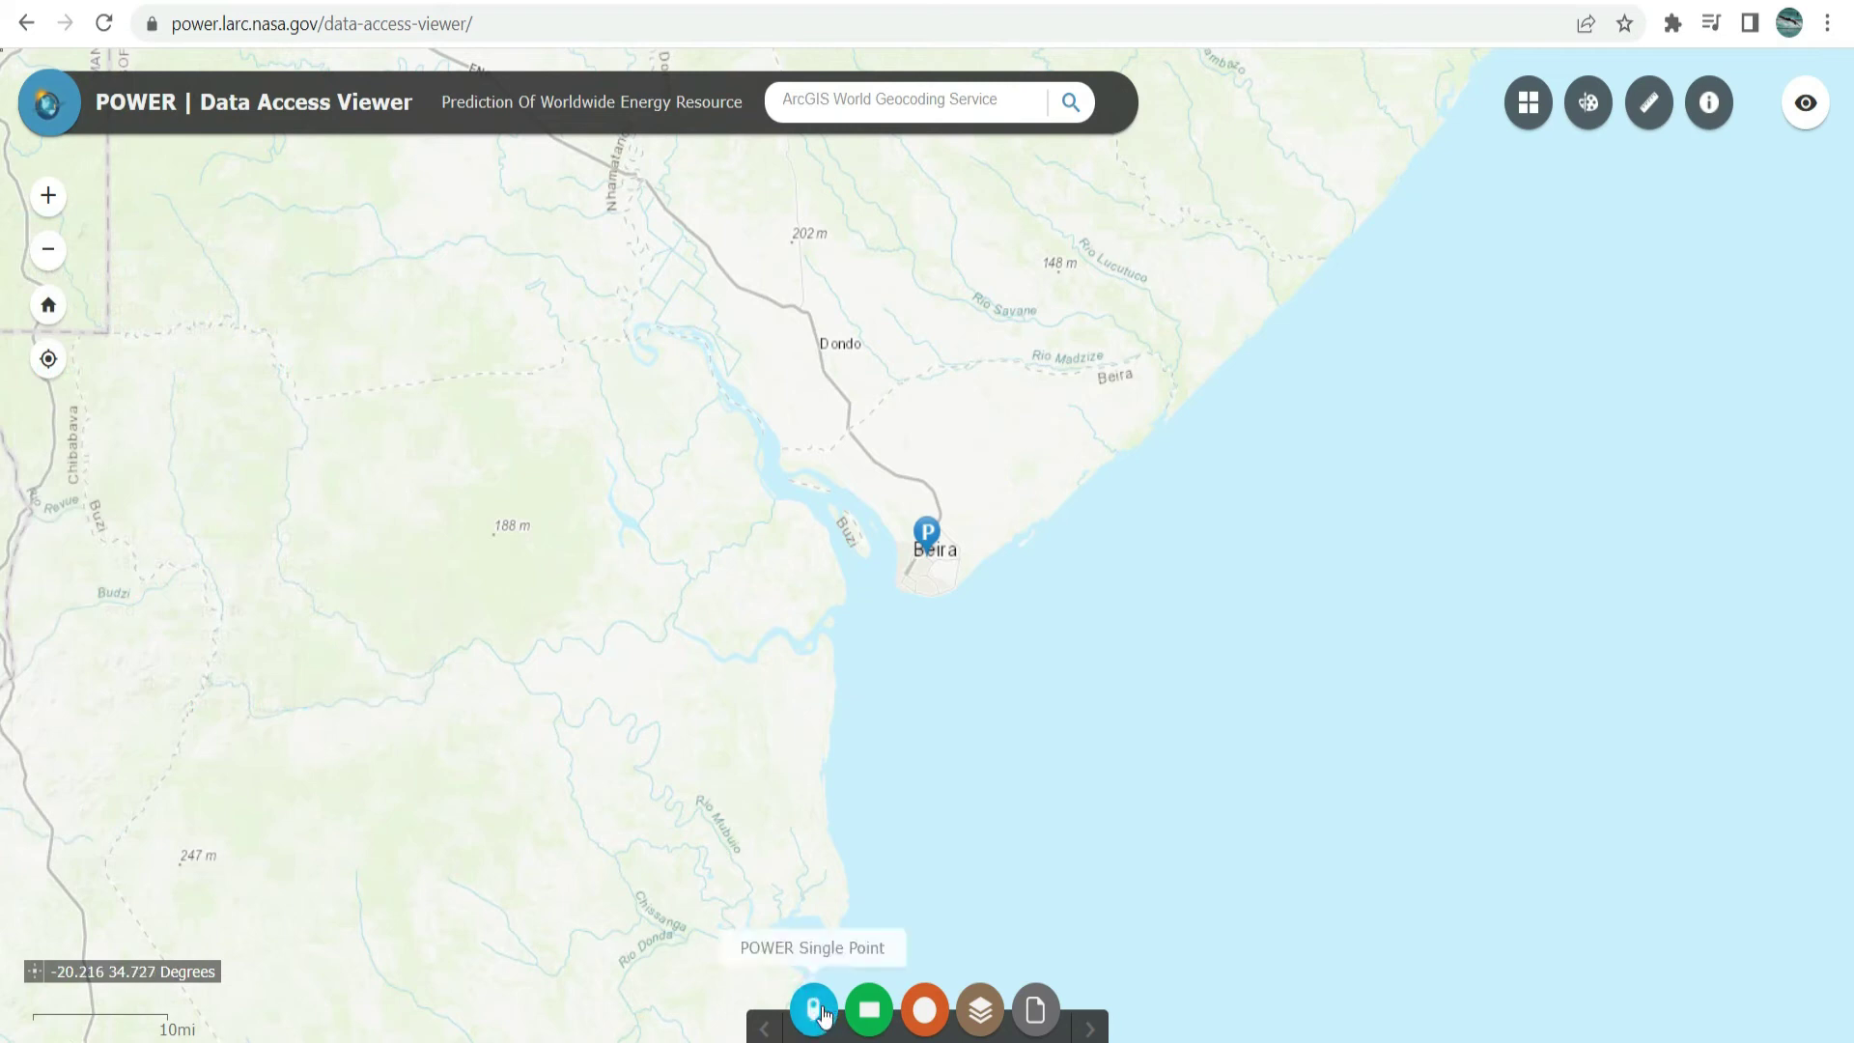
click(815, 1011)
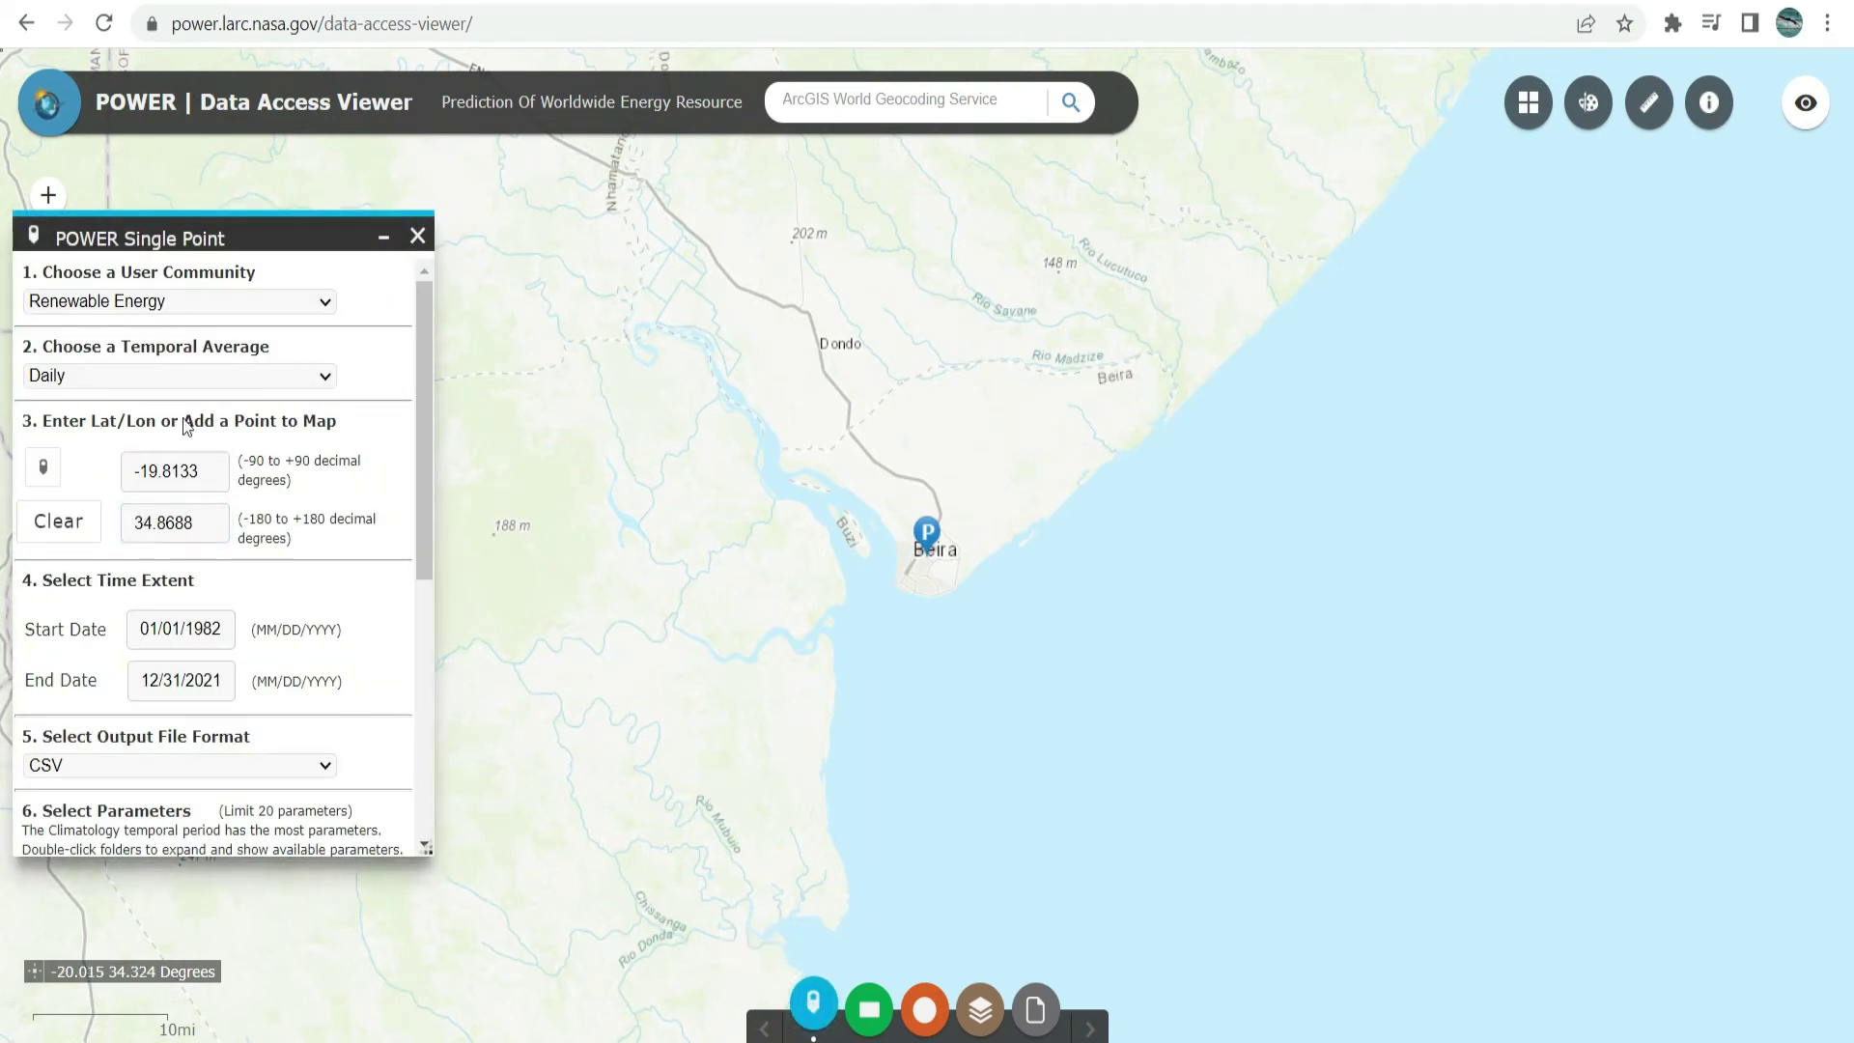
click(193, 375)
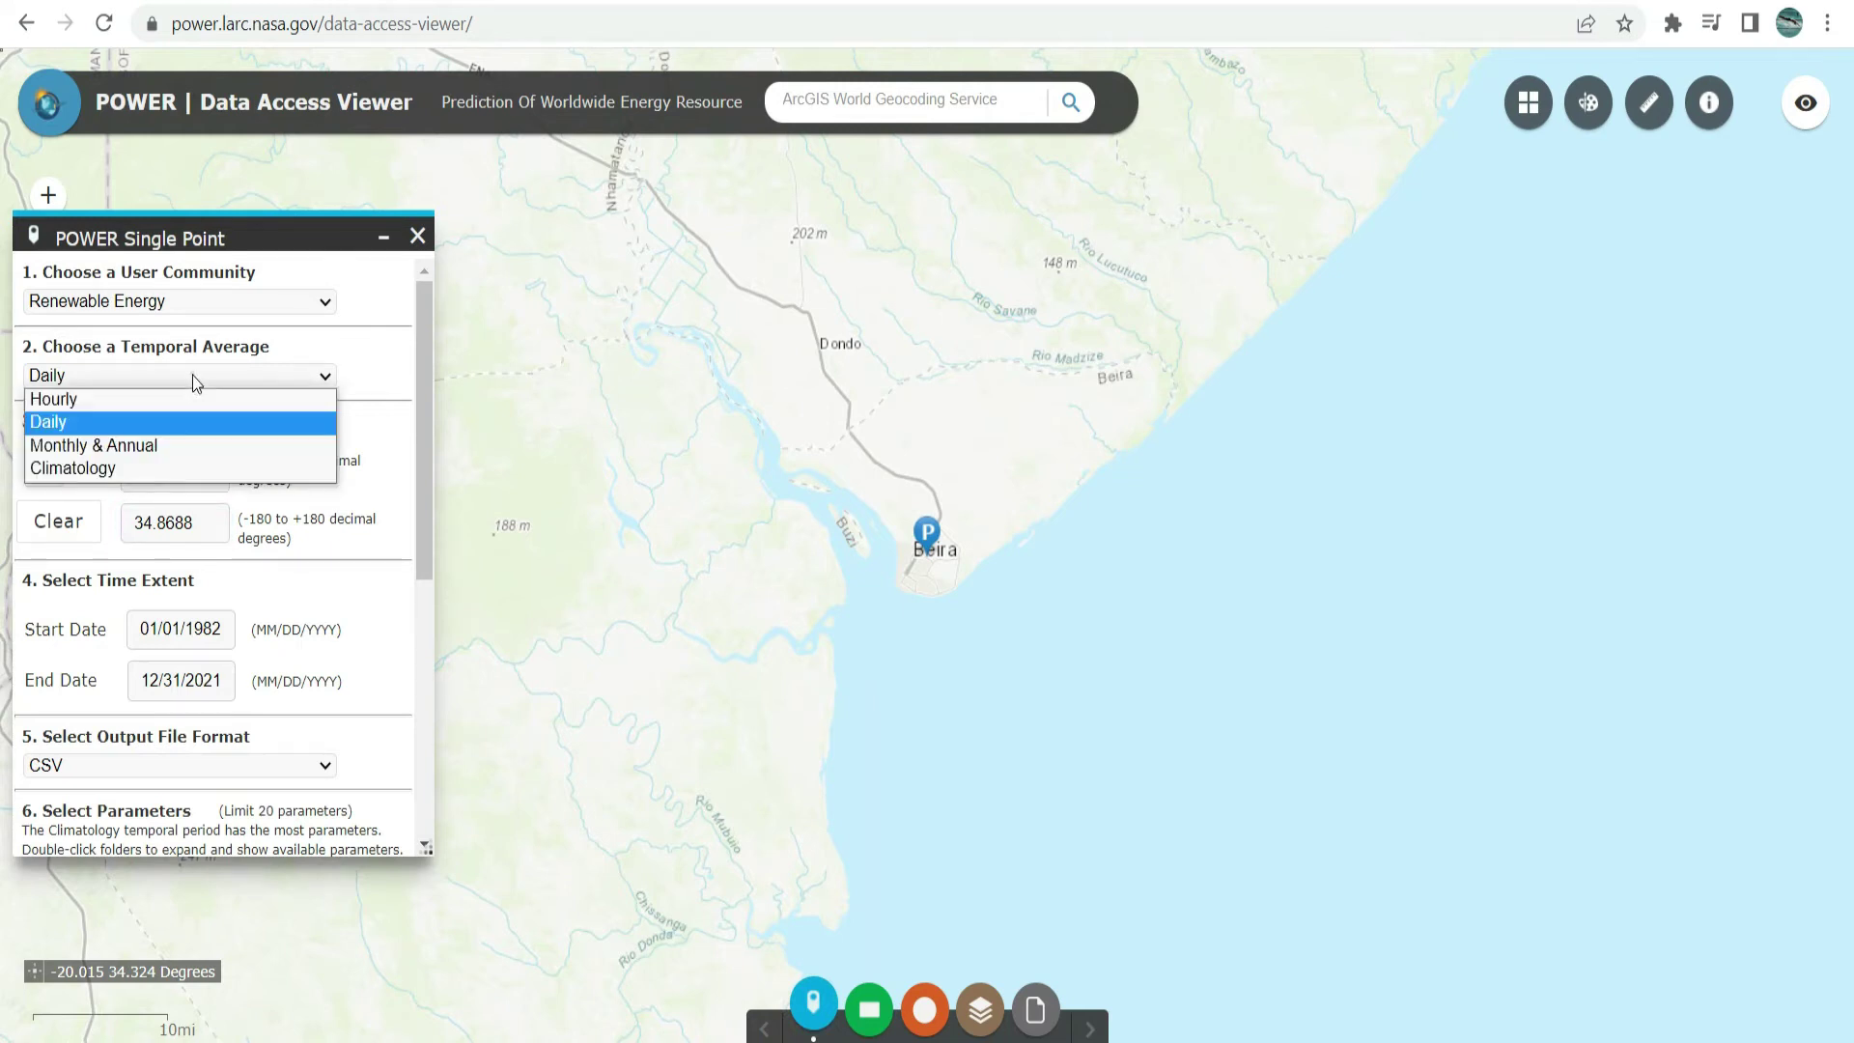
click(135, 402)
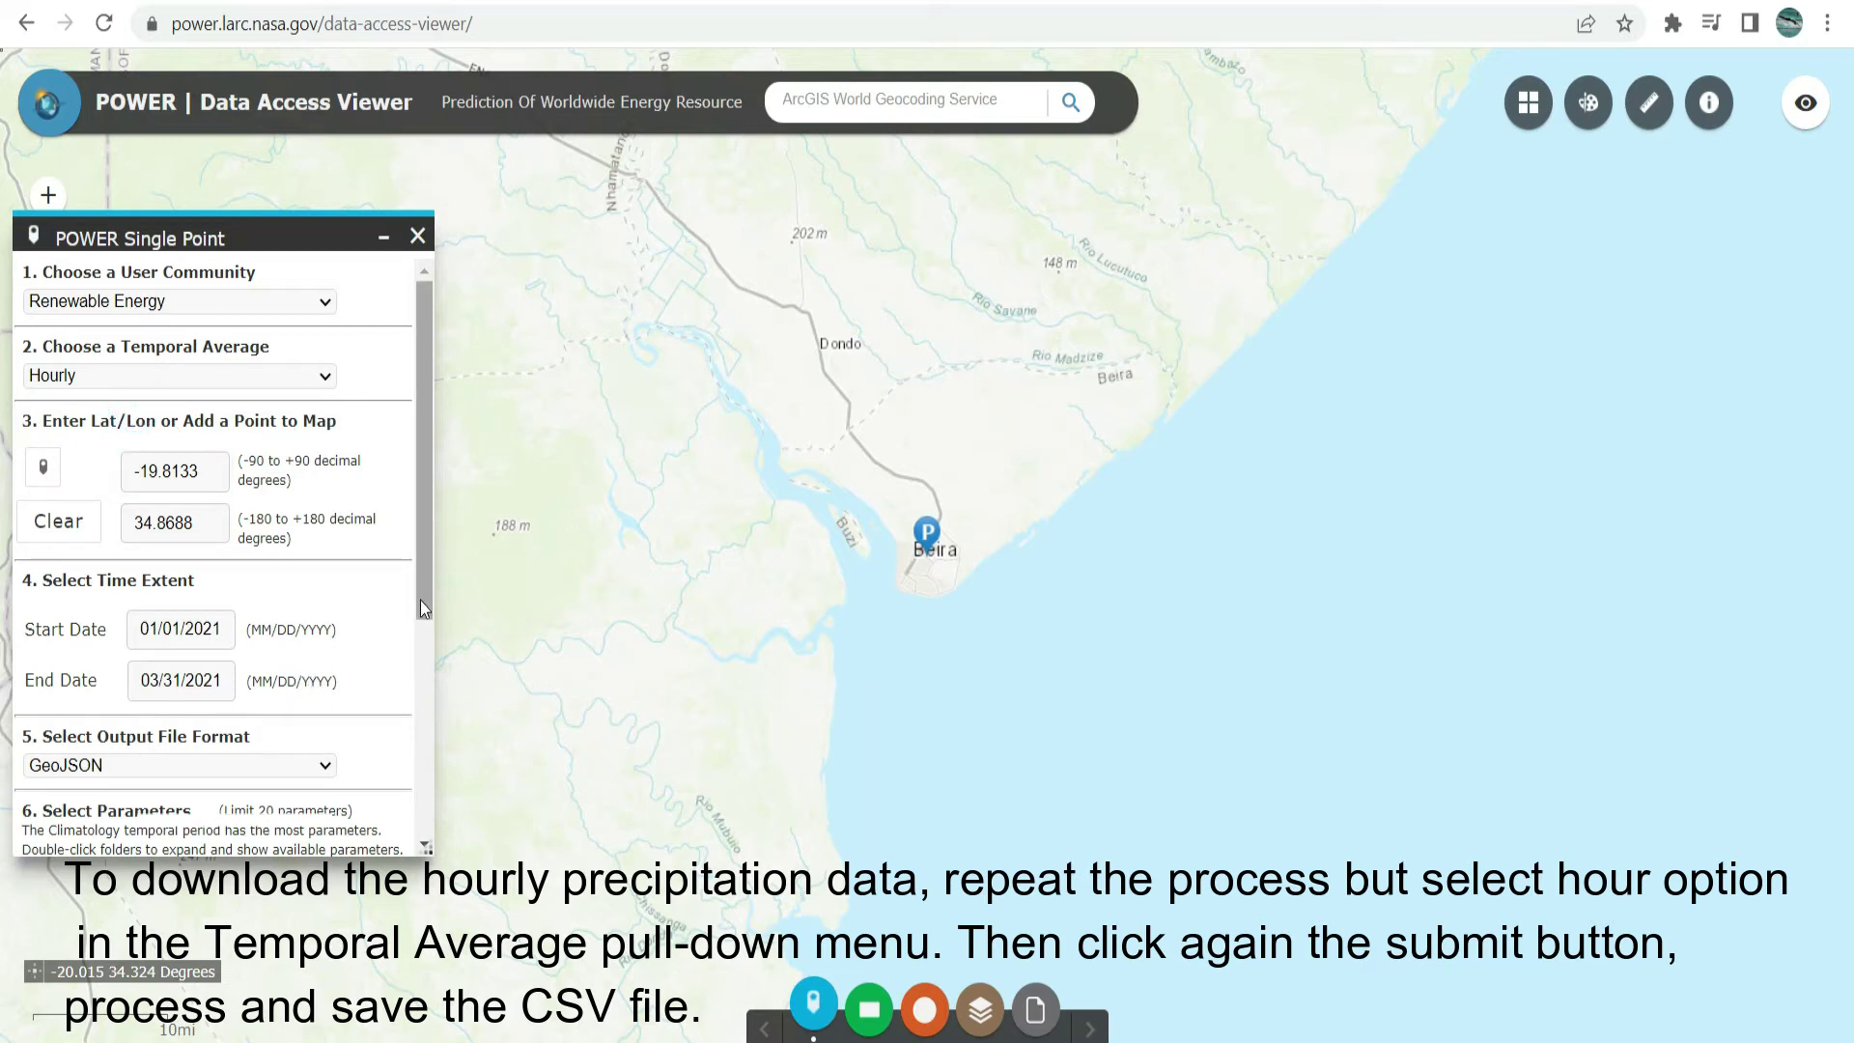
Replace the year in the start date of the hourly time extent.
click(215, 635)
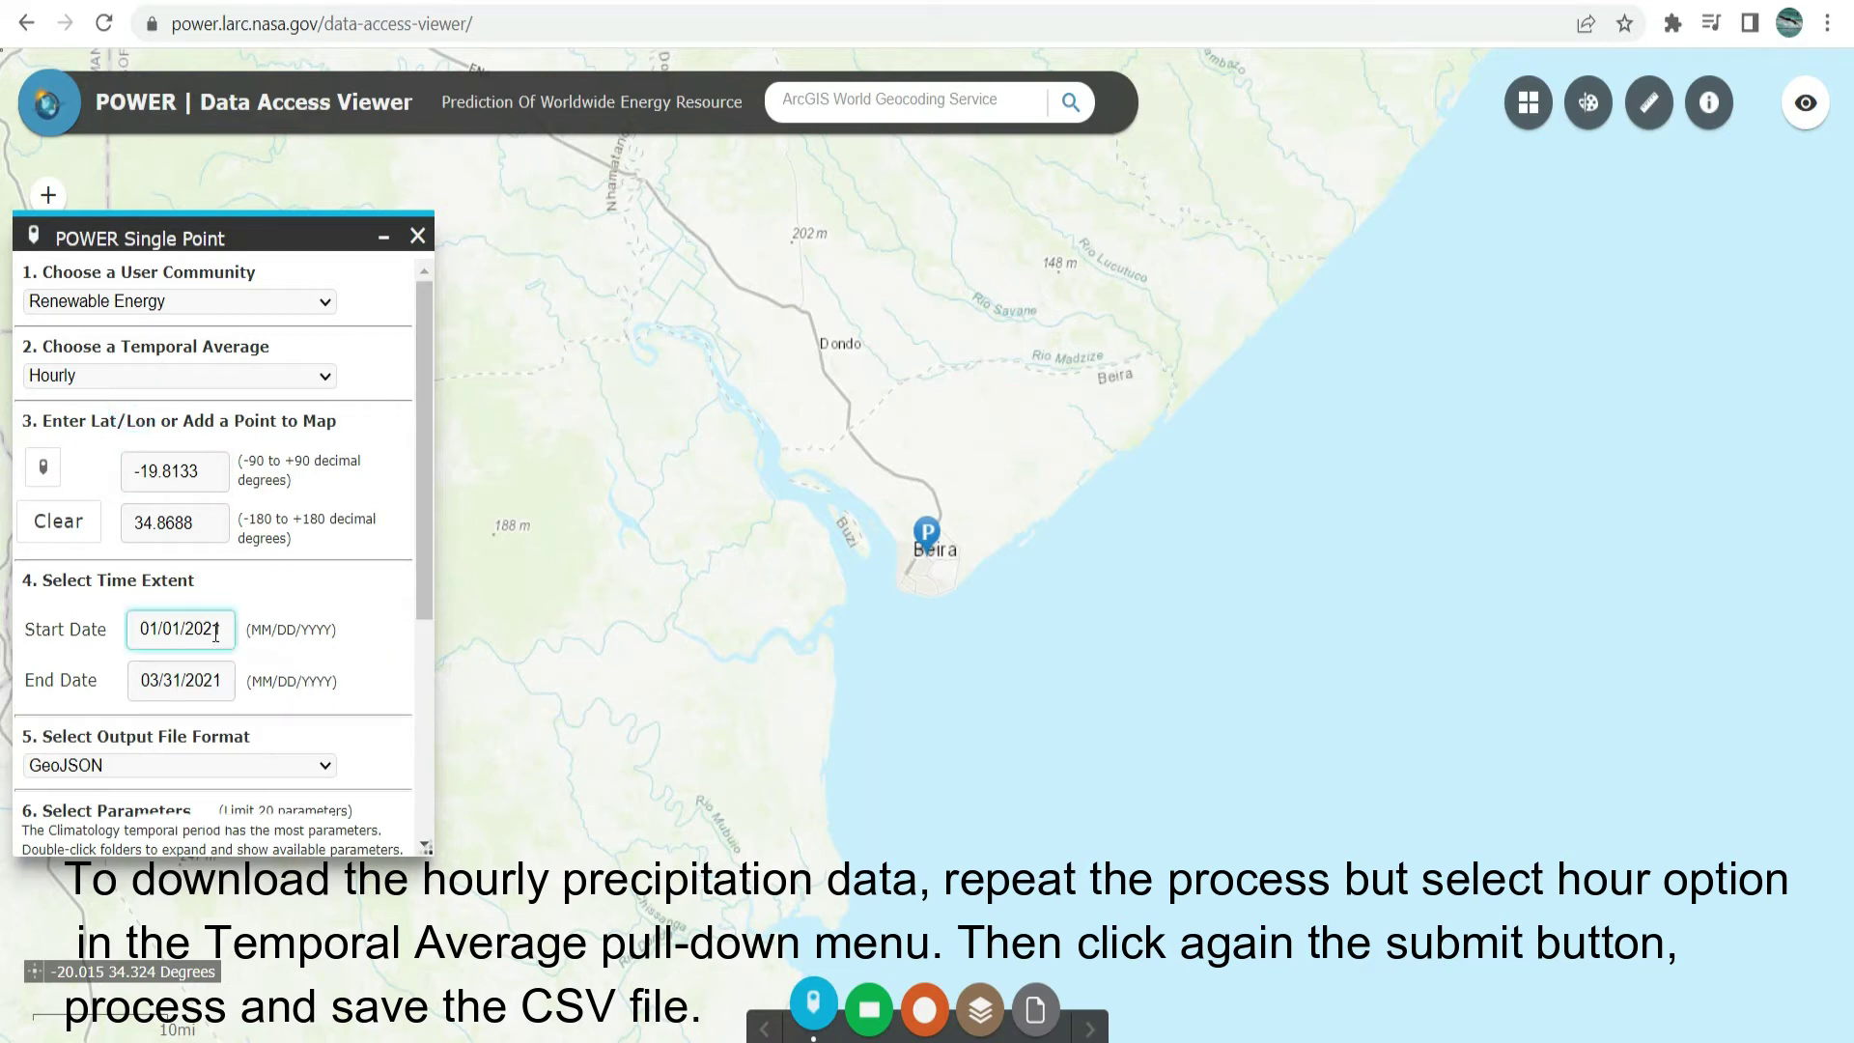
drag(222, 628, 213, 629)
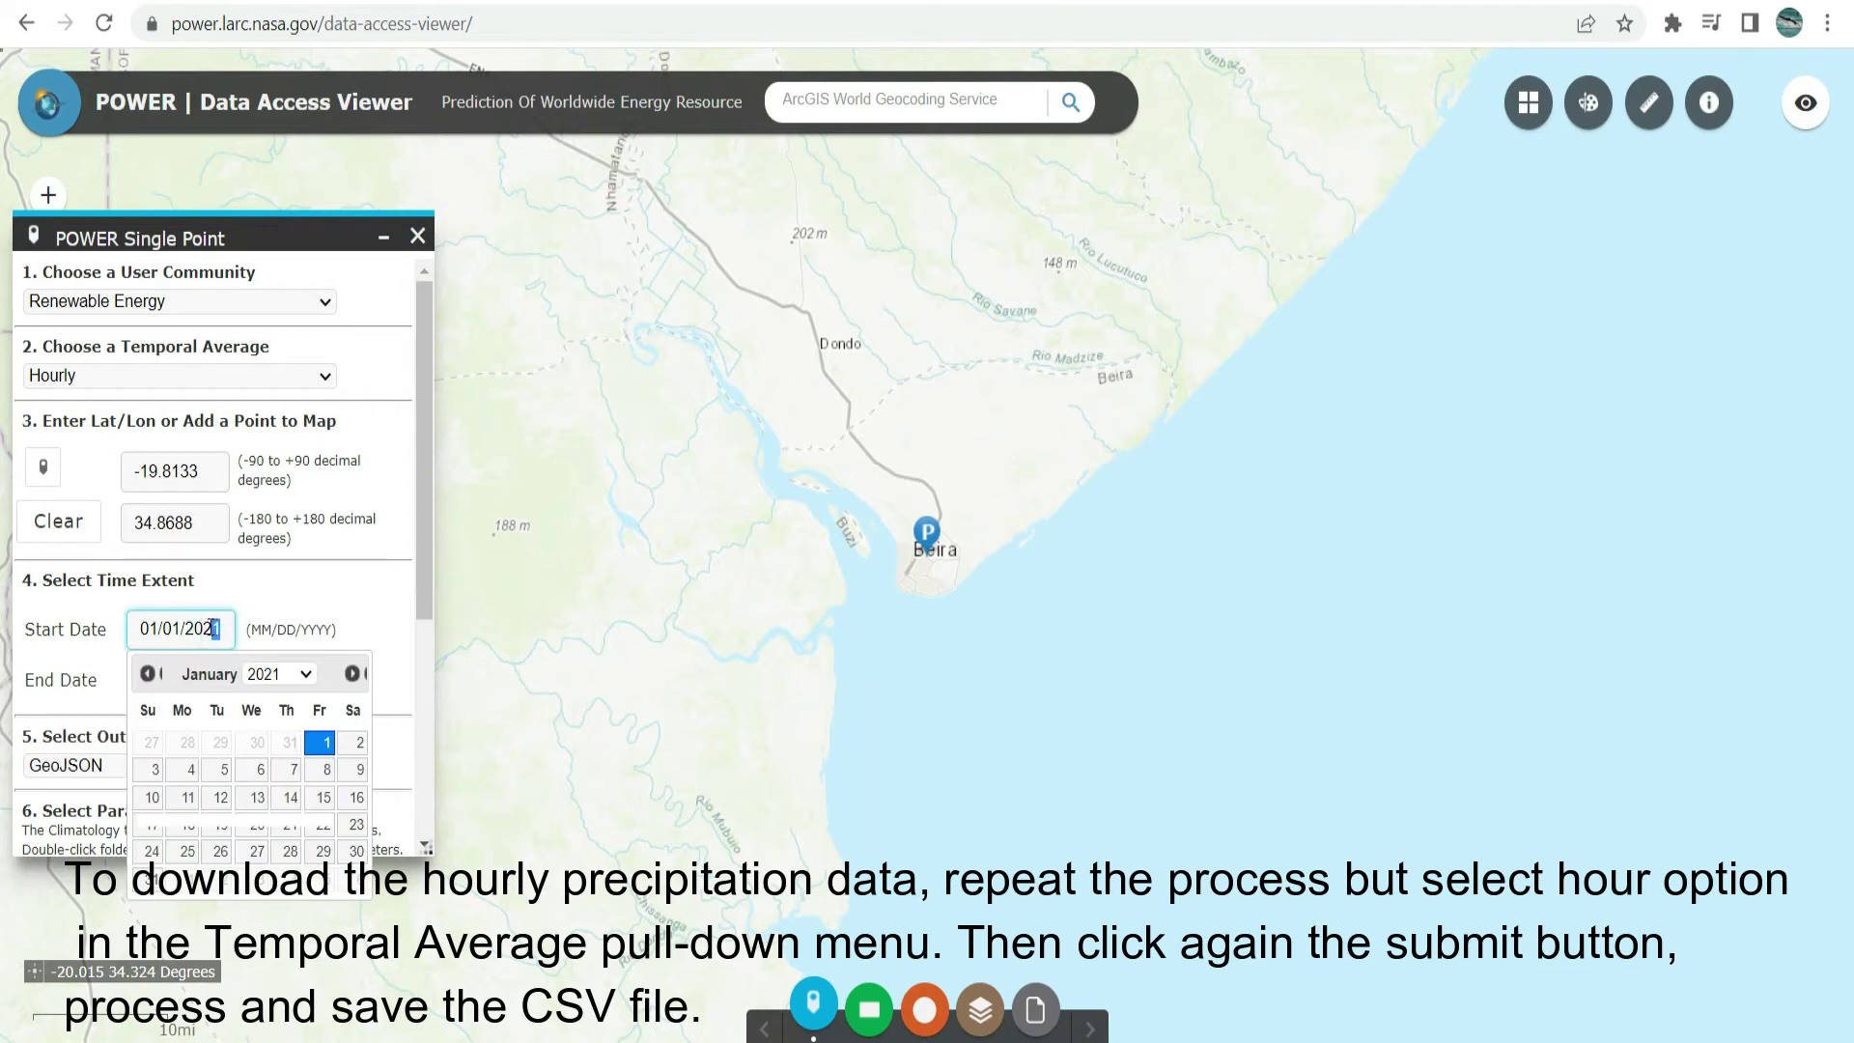
text(1)
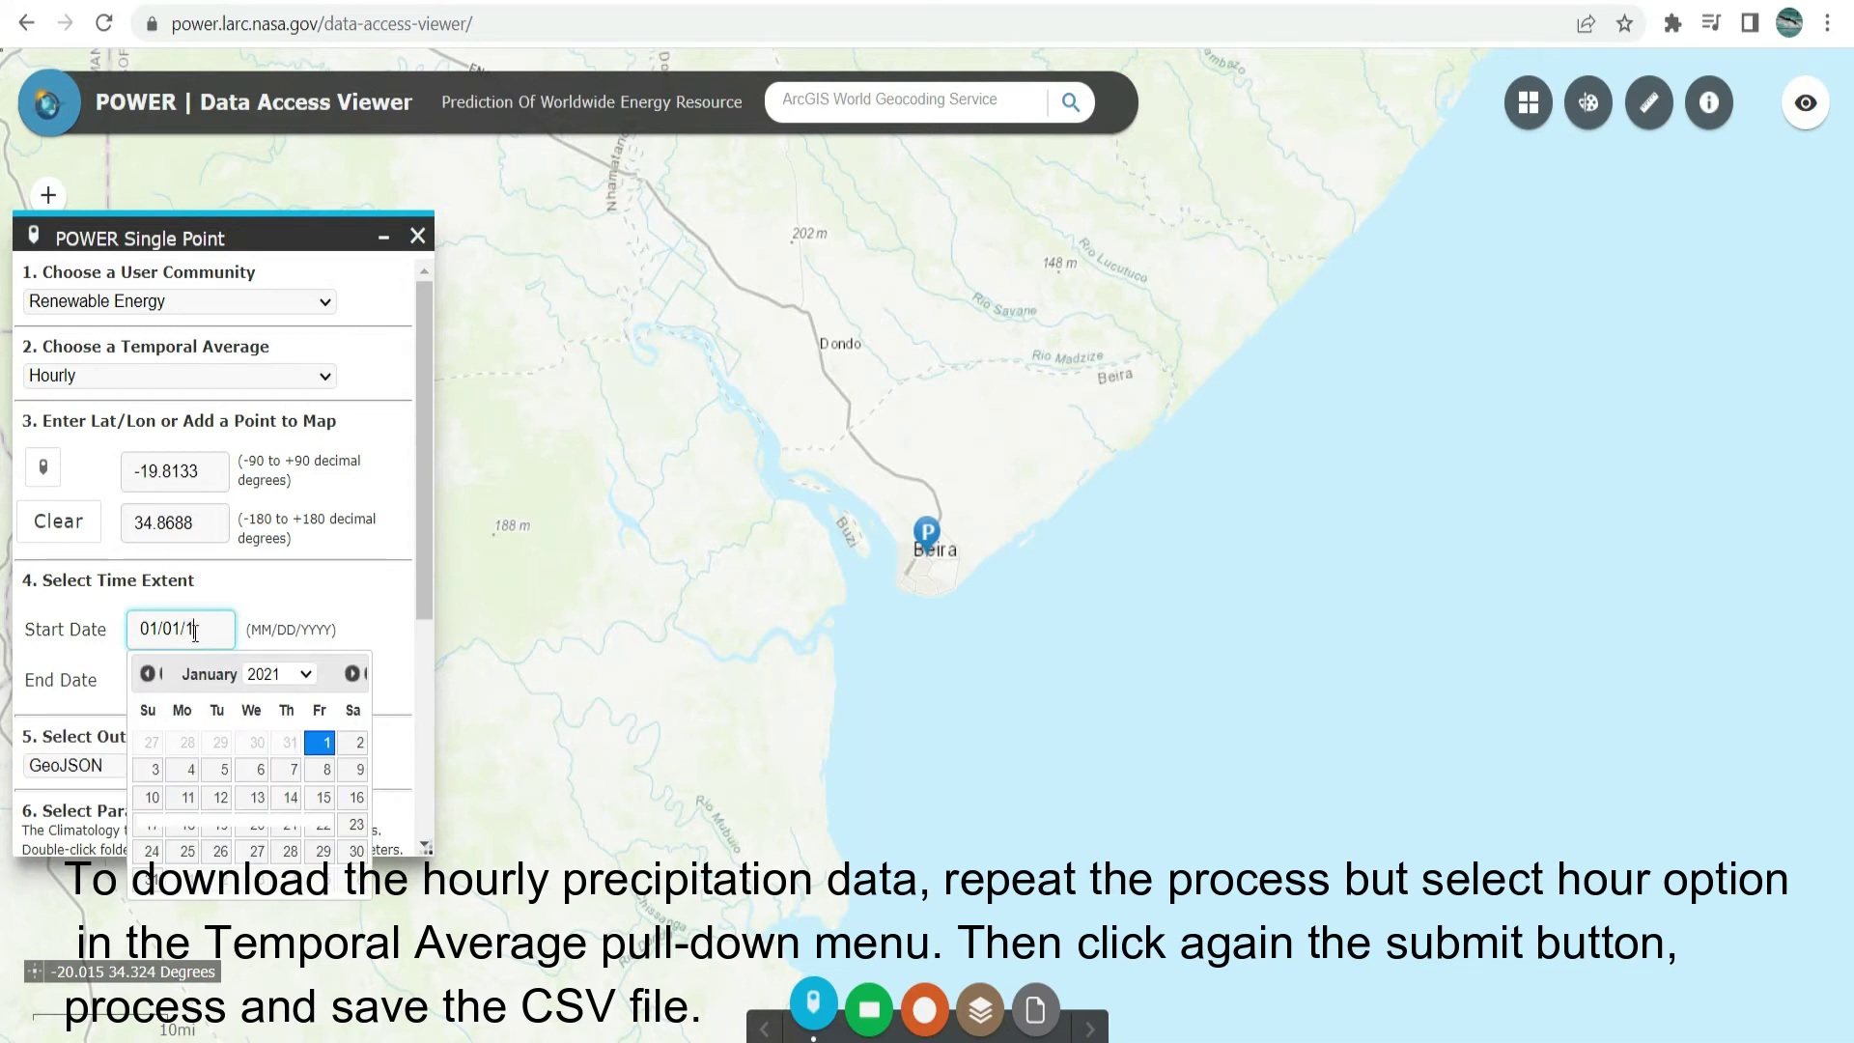
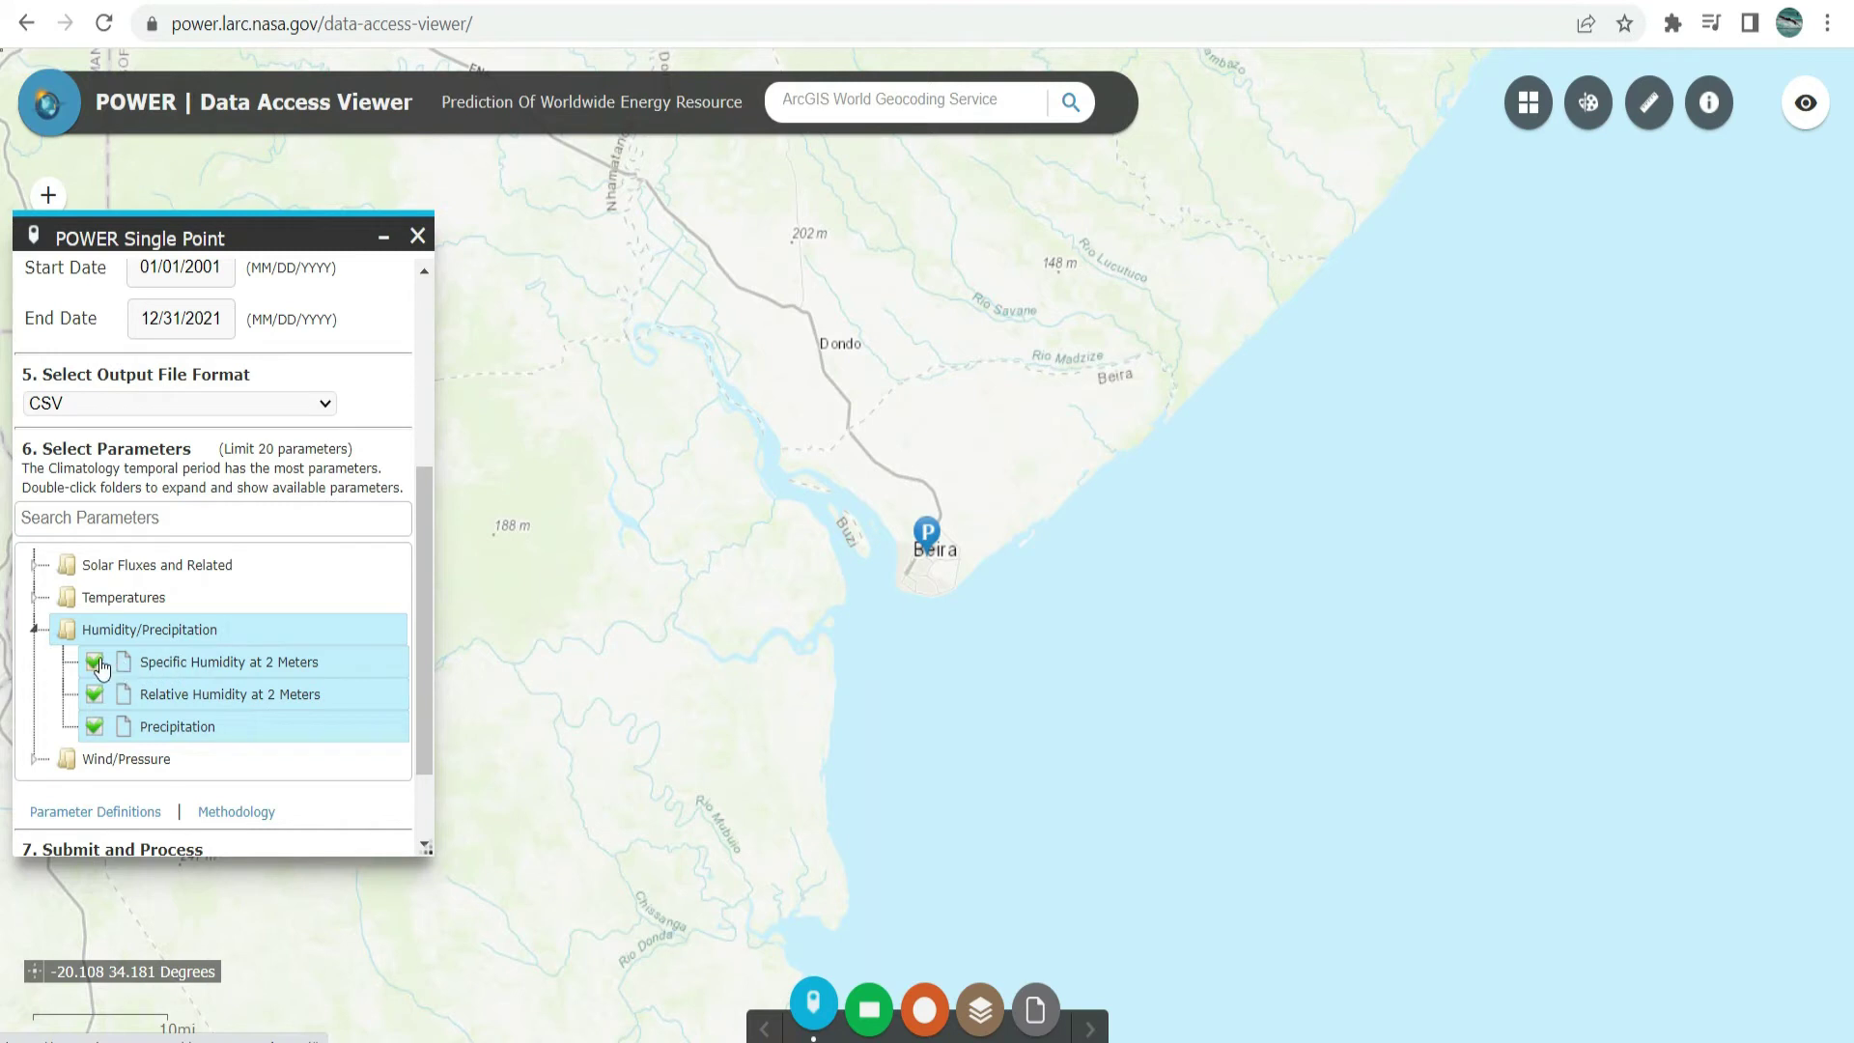
Deselect Specific Humidity at 2 Meters and Relative Humidity at 2 Meters, keeping only the Precipitation parameter.
click(94, 693)
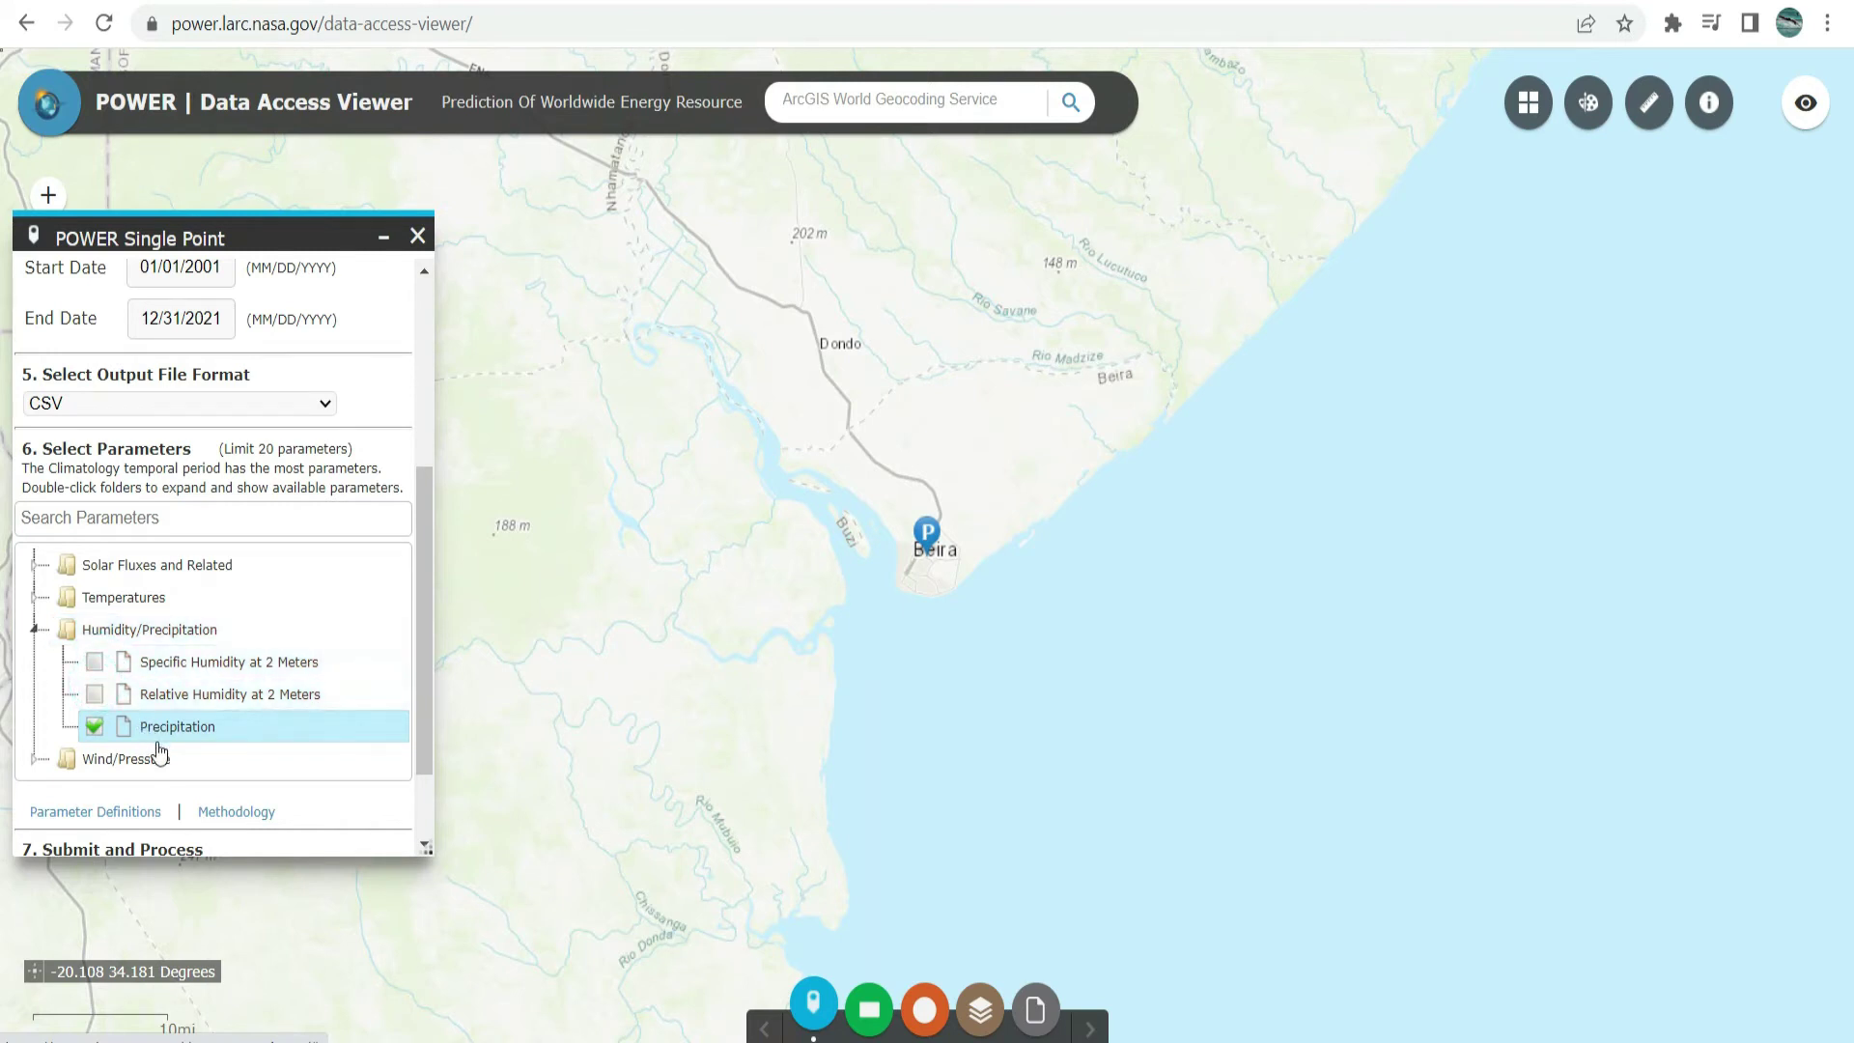
scroll(112, 699, down, 2)
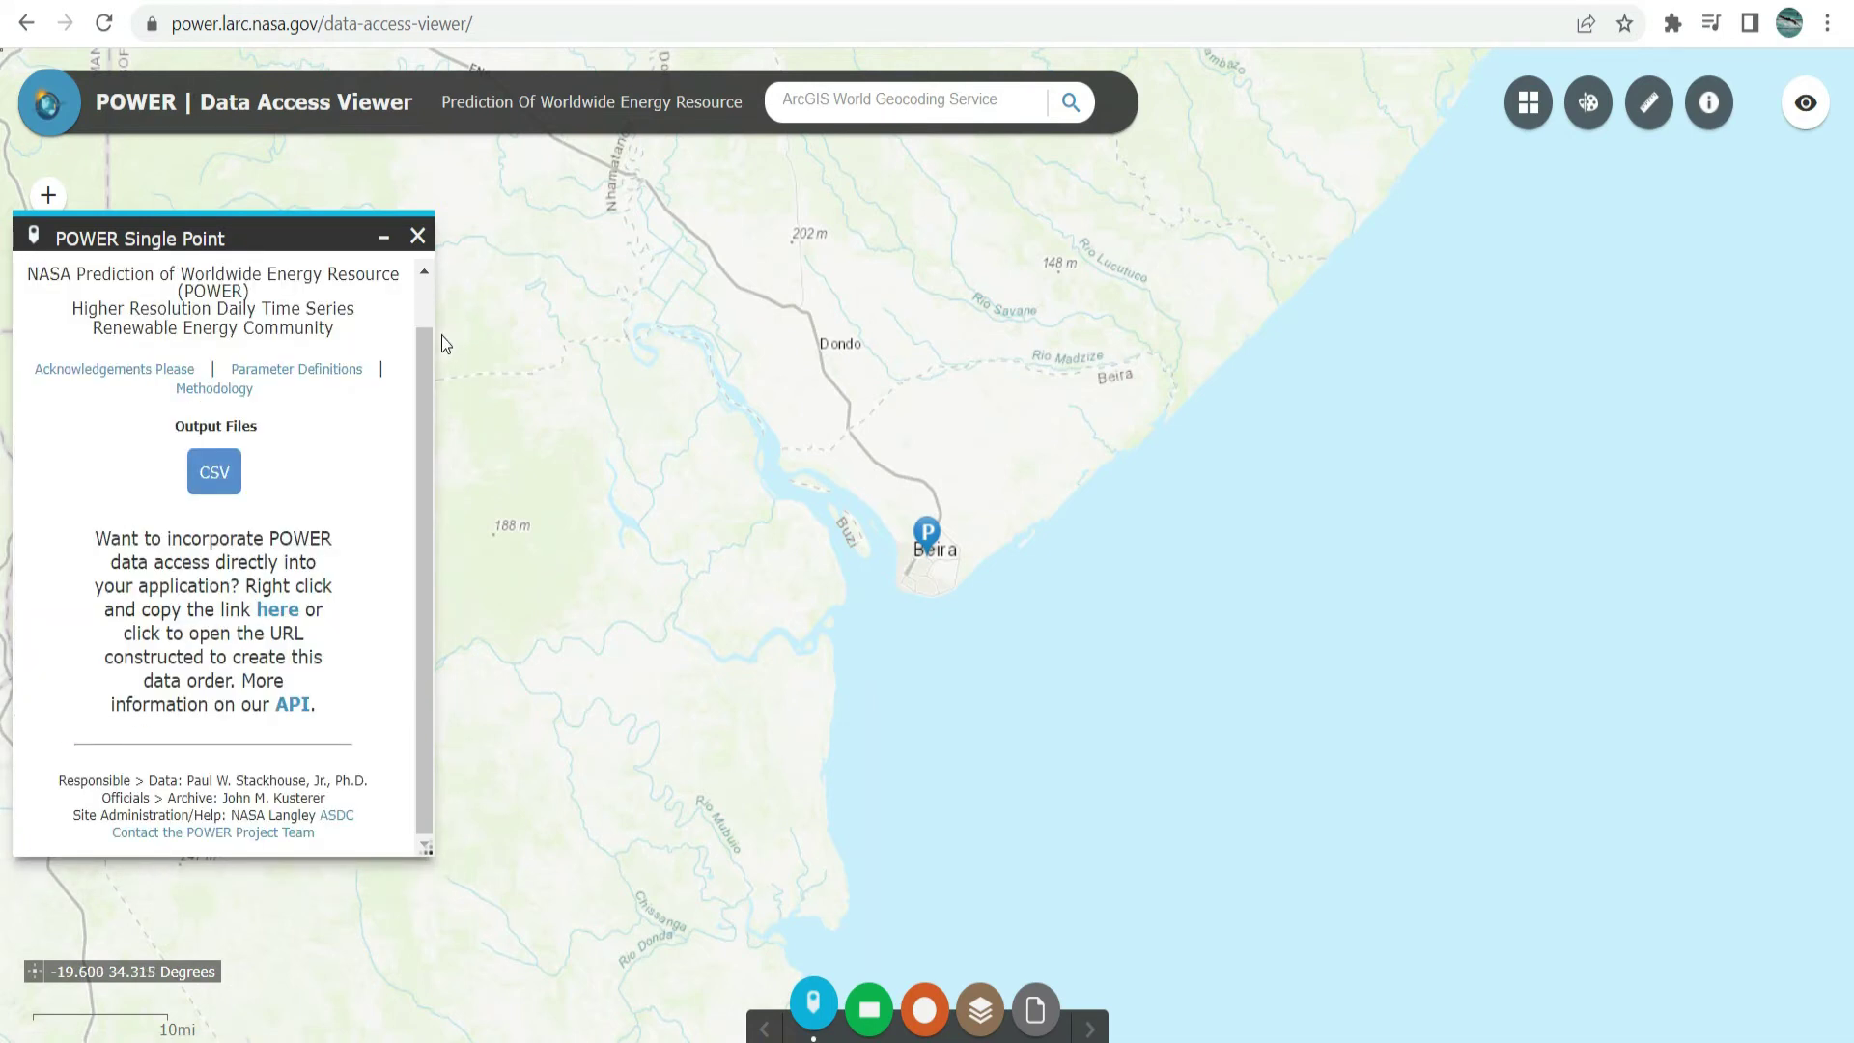
Download the hourly precipitation CSV file and open it in Excel.
click(229, 481)
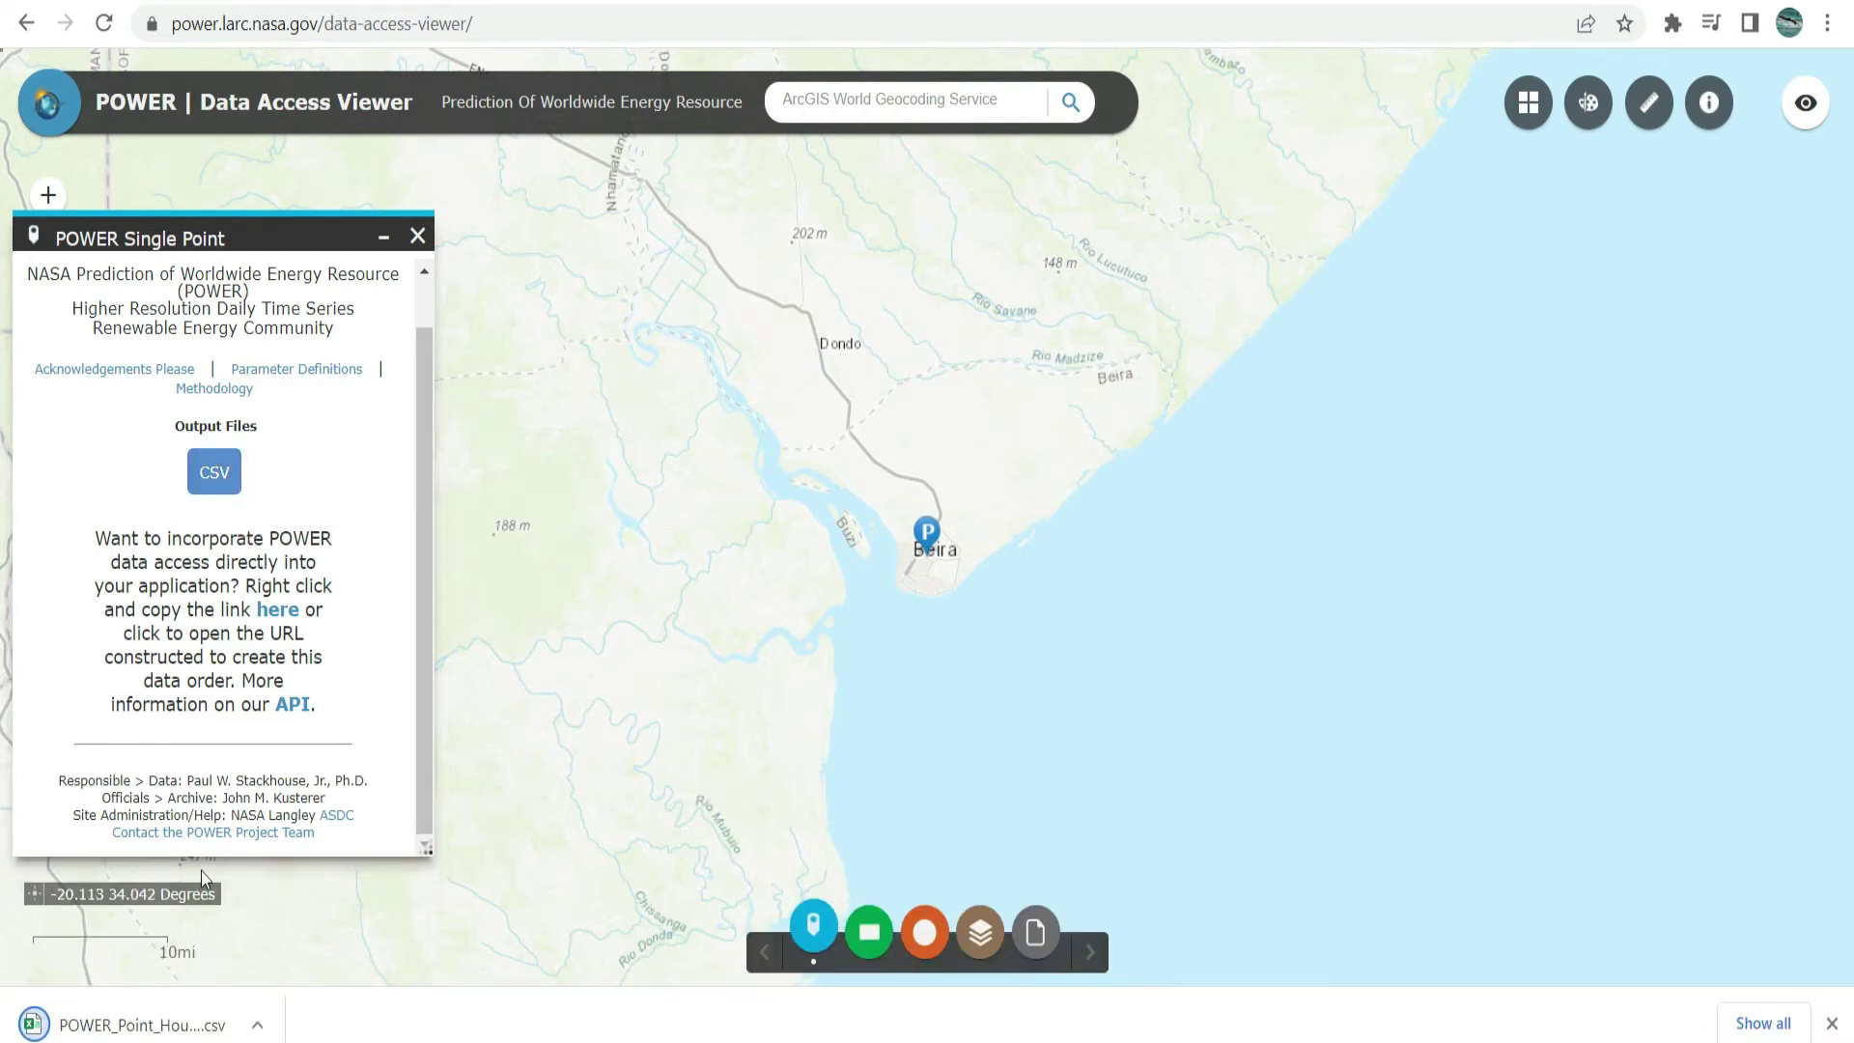
click(166, 1030)
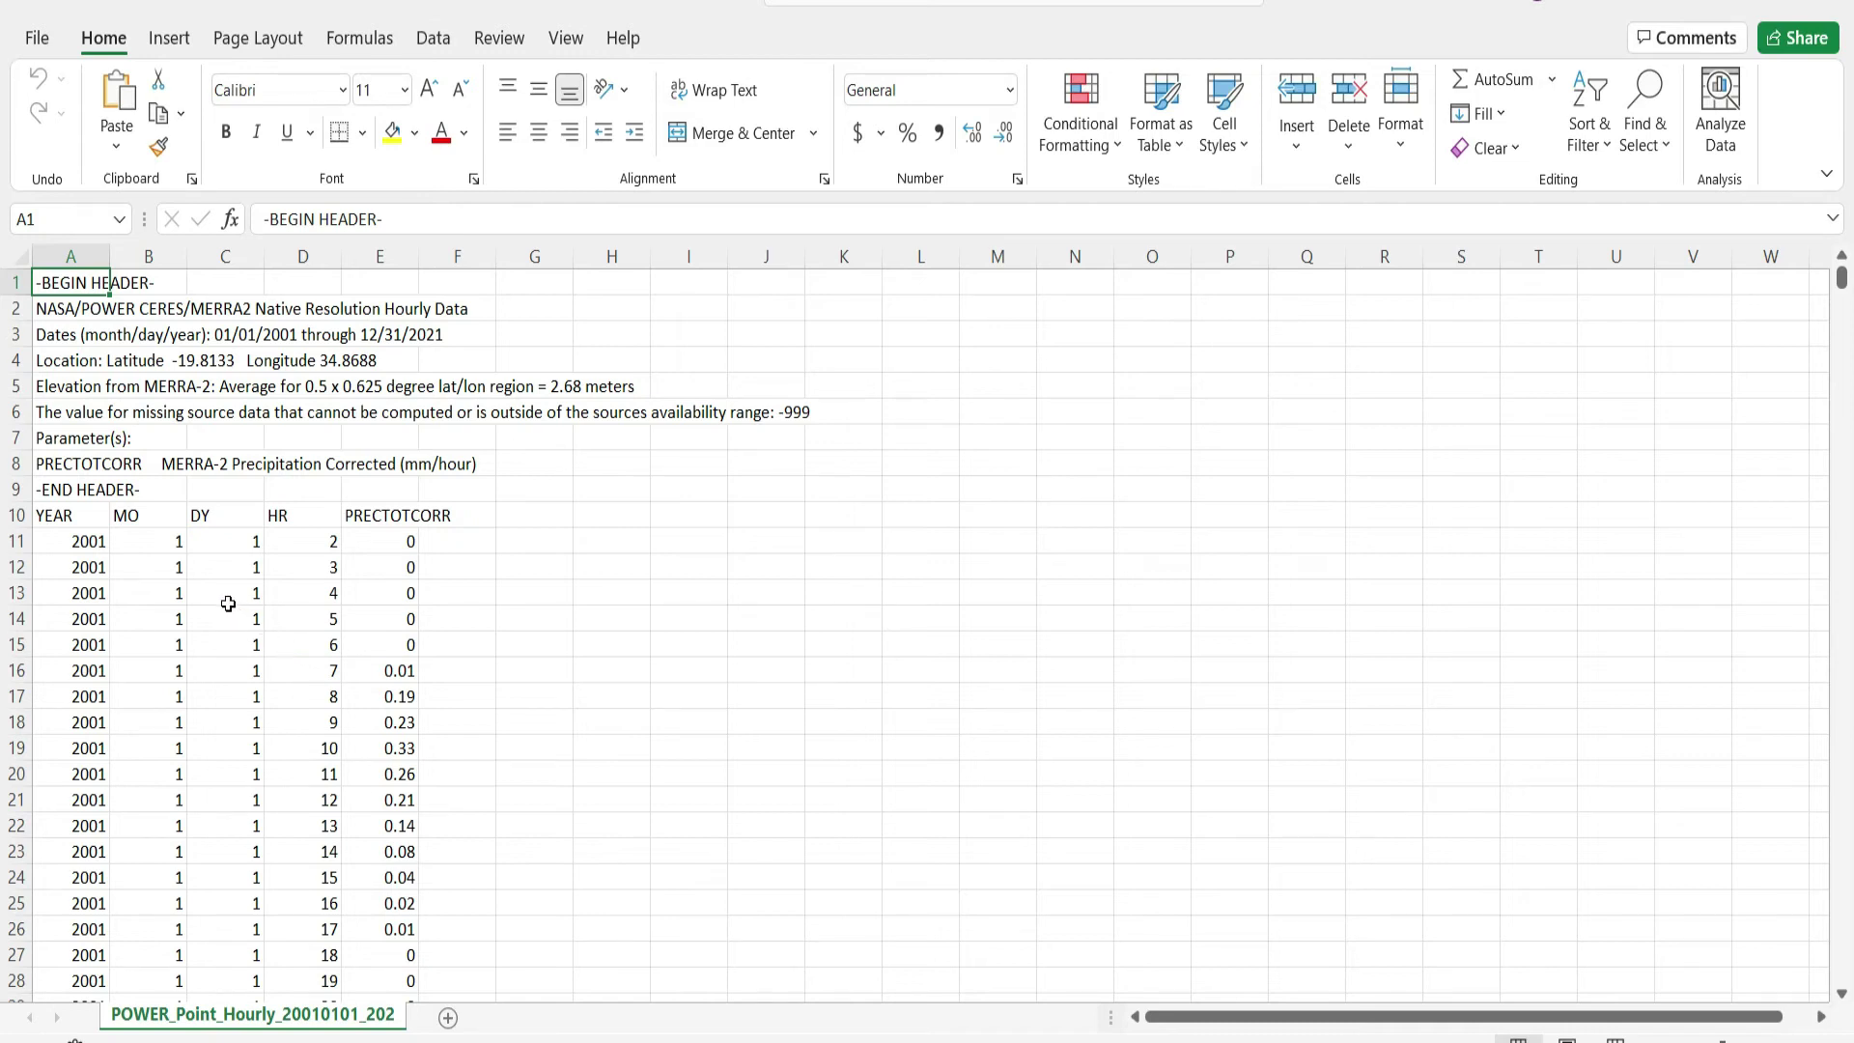
Select the HR values of 1 January 2001, cells D11 to D32, to check the hourly records of the first day.
drag(326, 540, 346, 937)
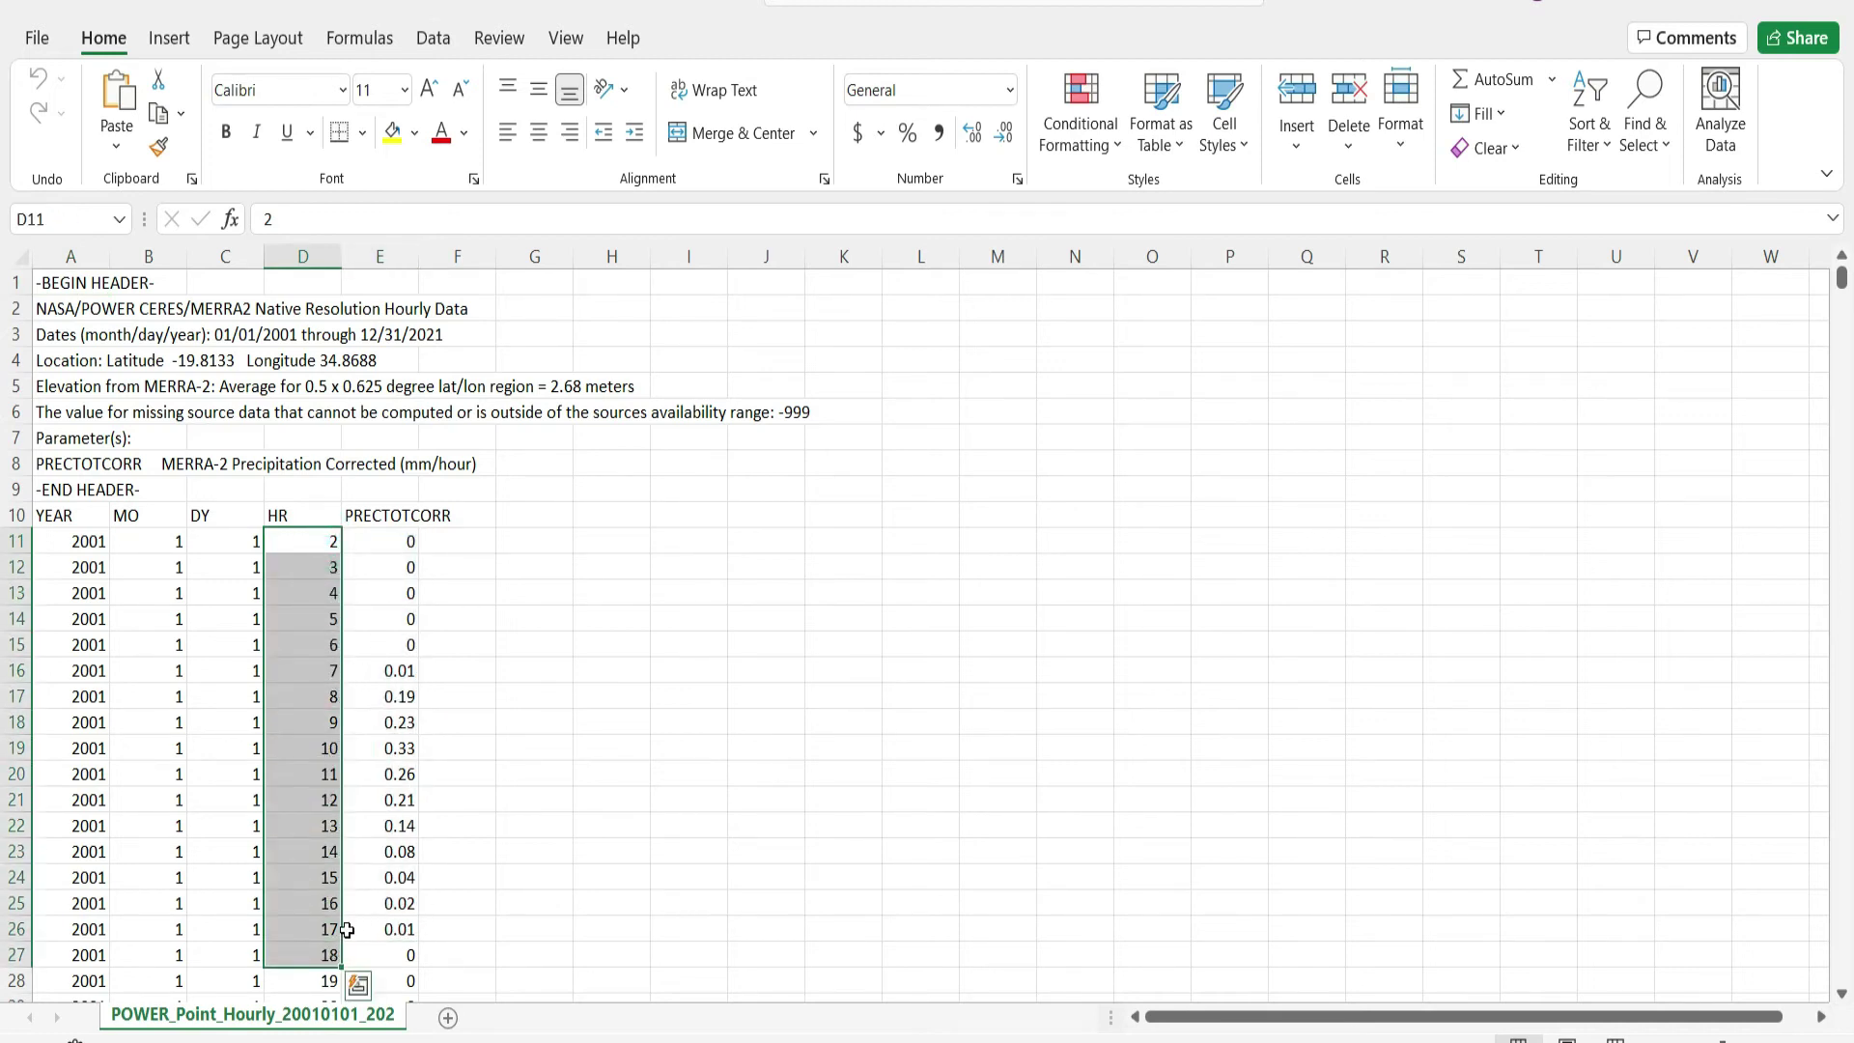
scroll(348, 942, down, 1)
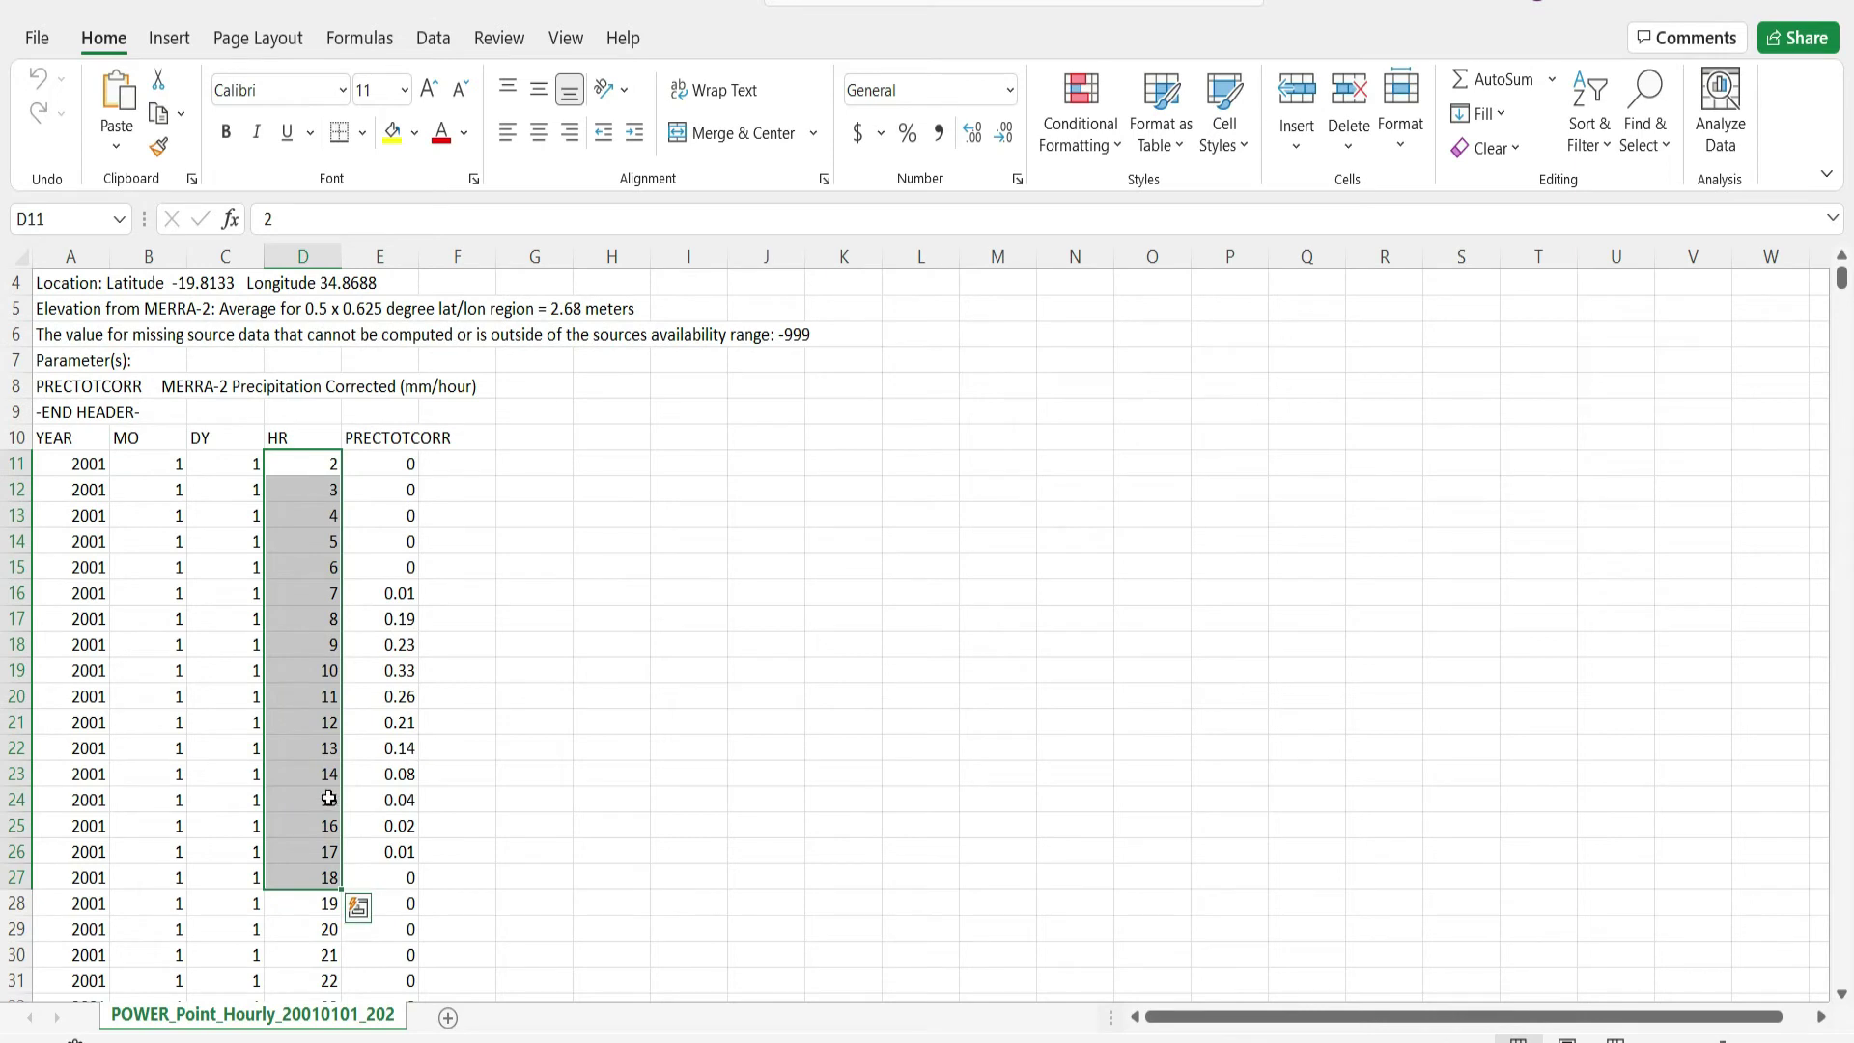
scroll(329, 802, down, 2)
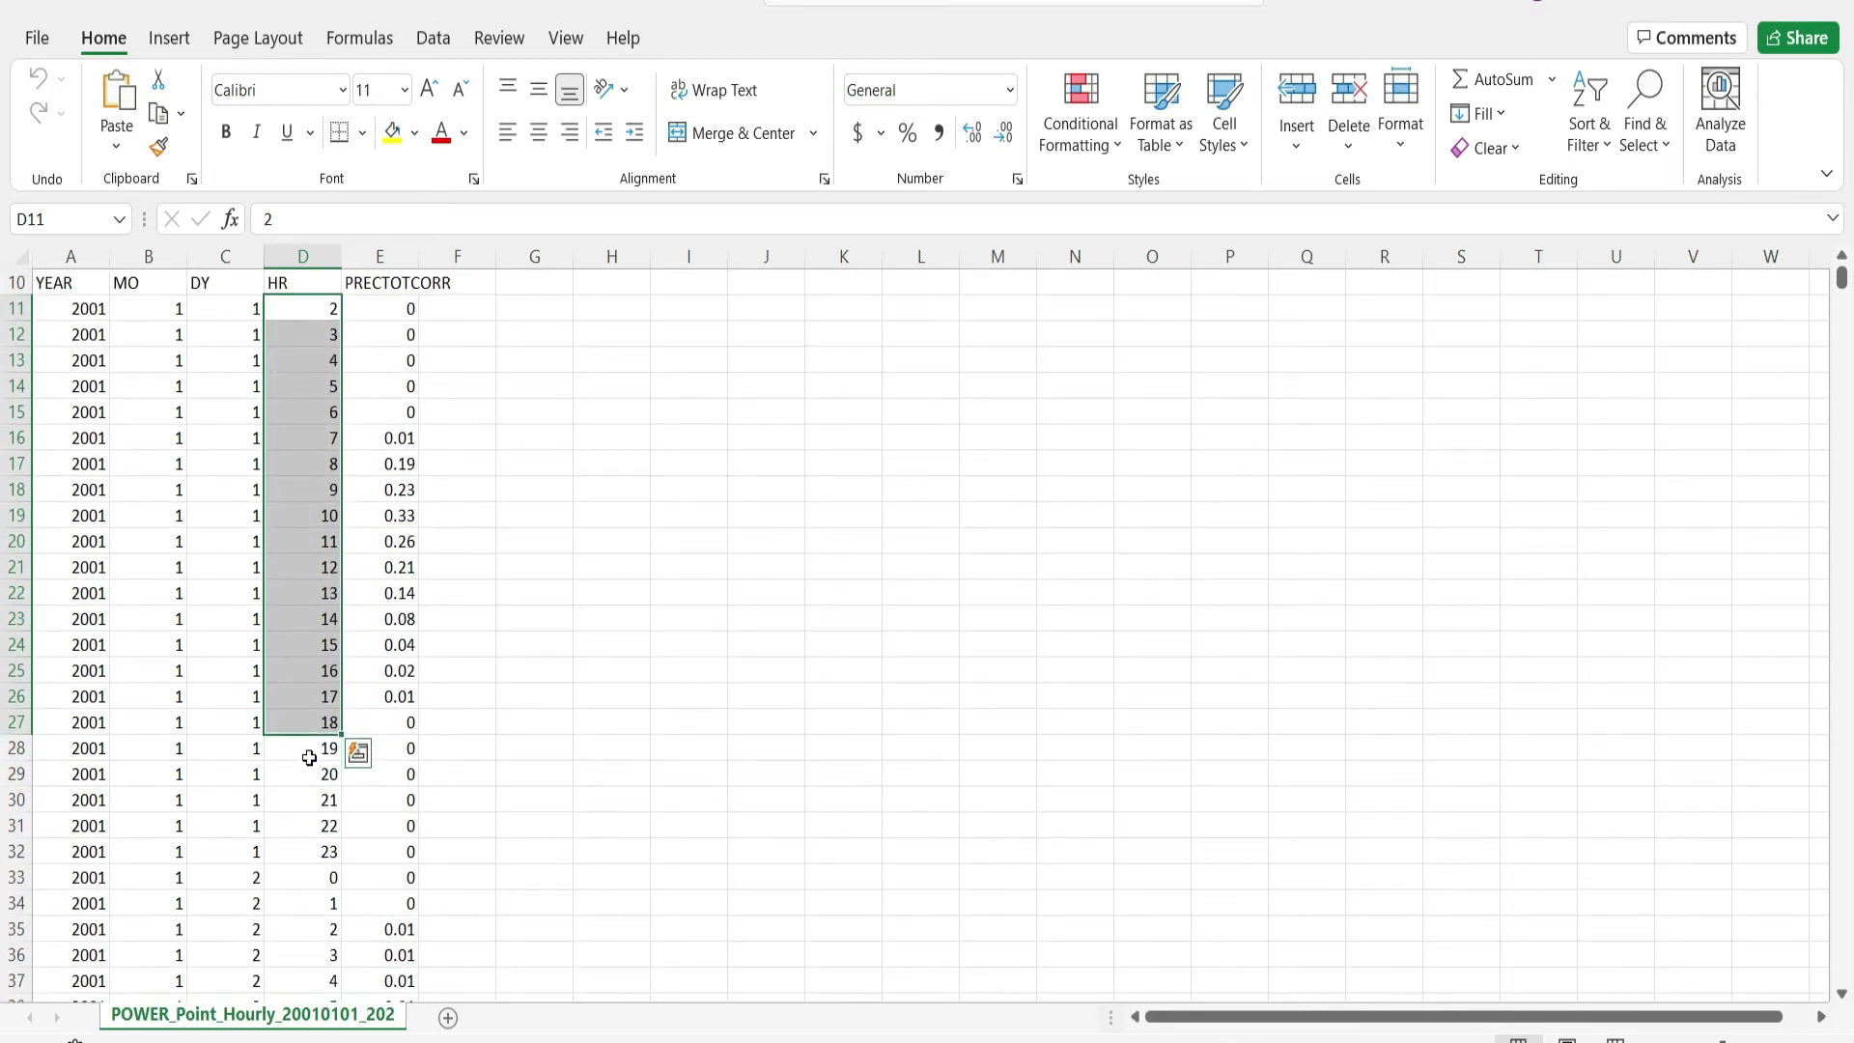
shift+click(328, 855)
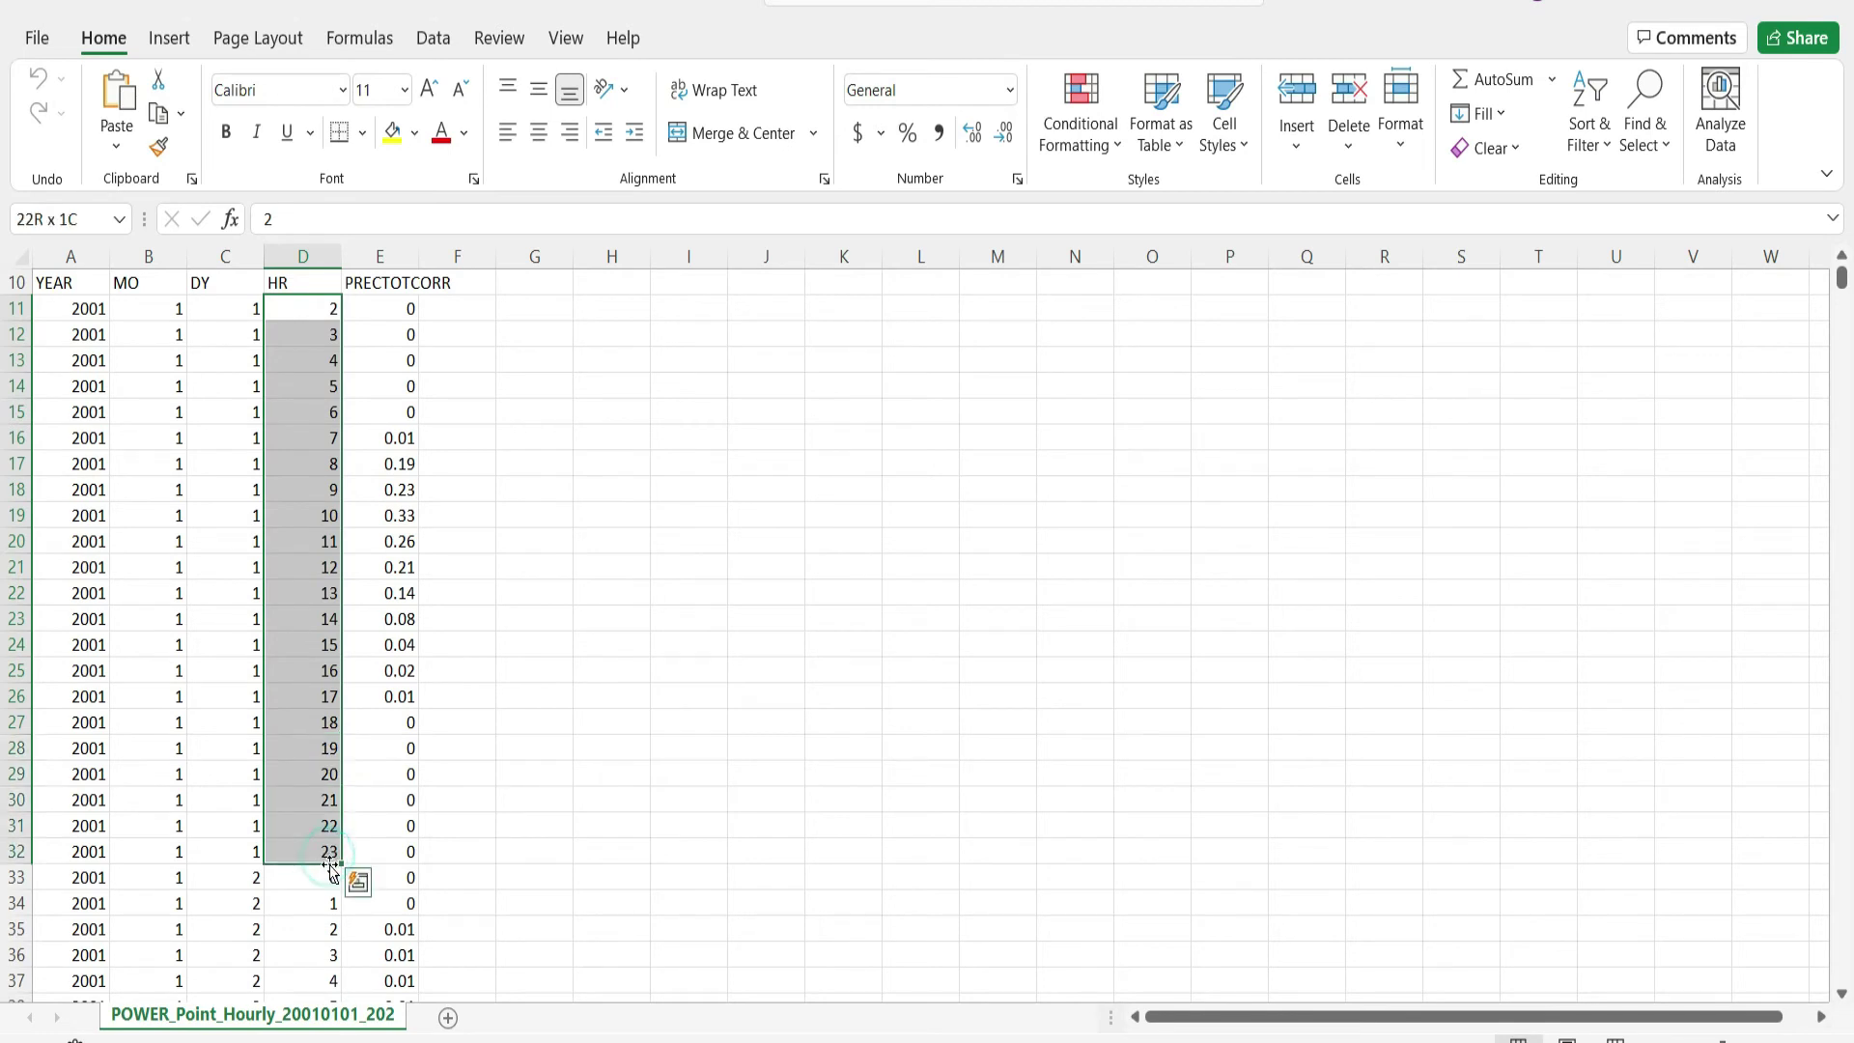
Select the HR values of 2 January 2001, cells D33 to D56, to check that day's hours 0 to 23.
scroll(336, 889, down, 1)
click(313, 806)
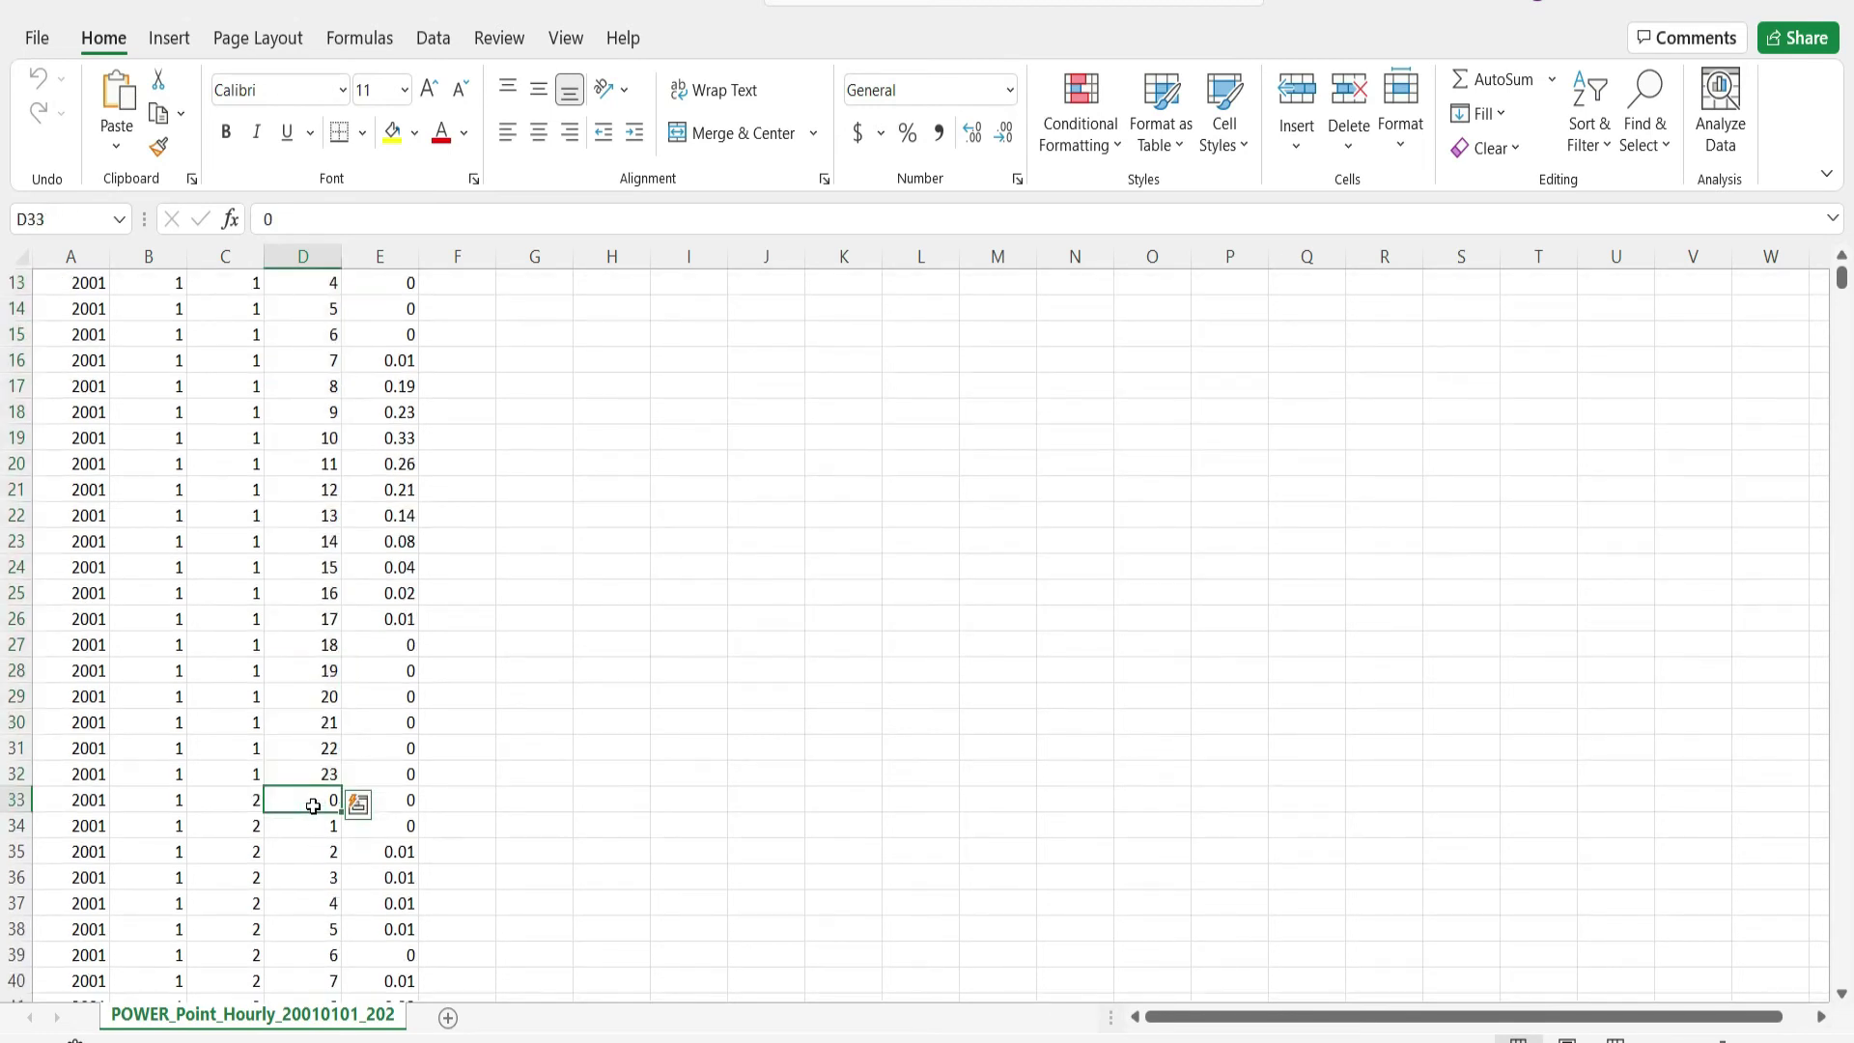
scroll(331, 838, down, 5)
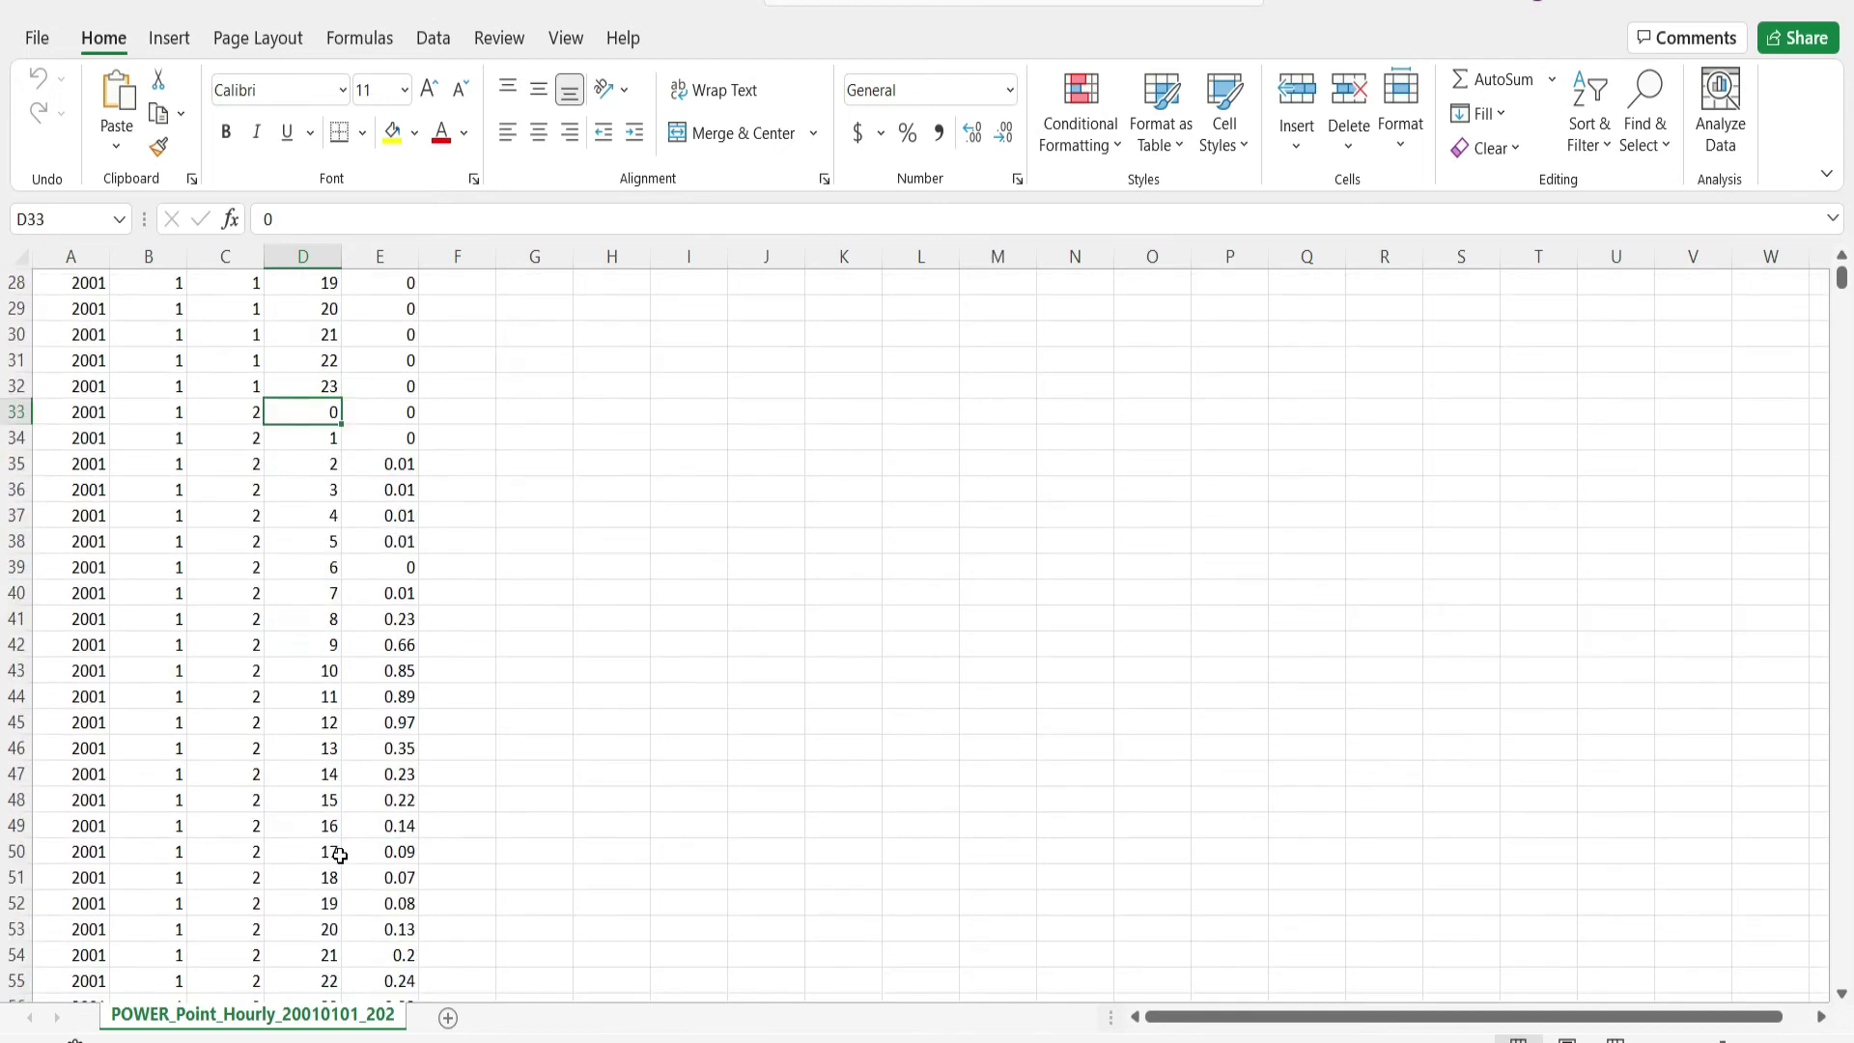
scroll(340, 853, down, 2)
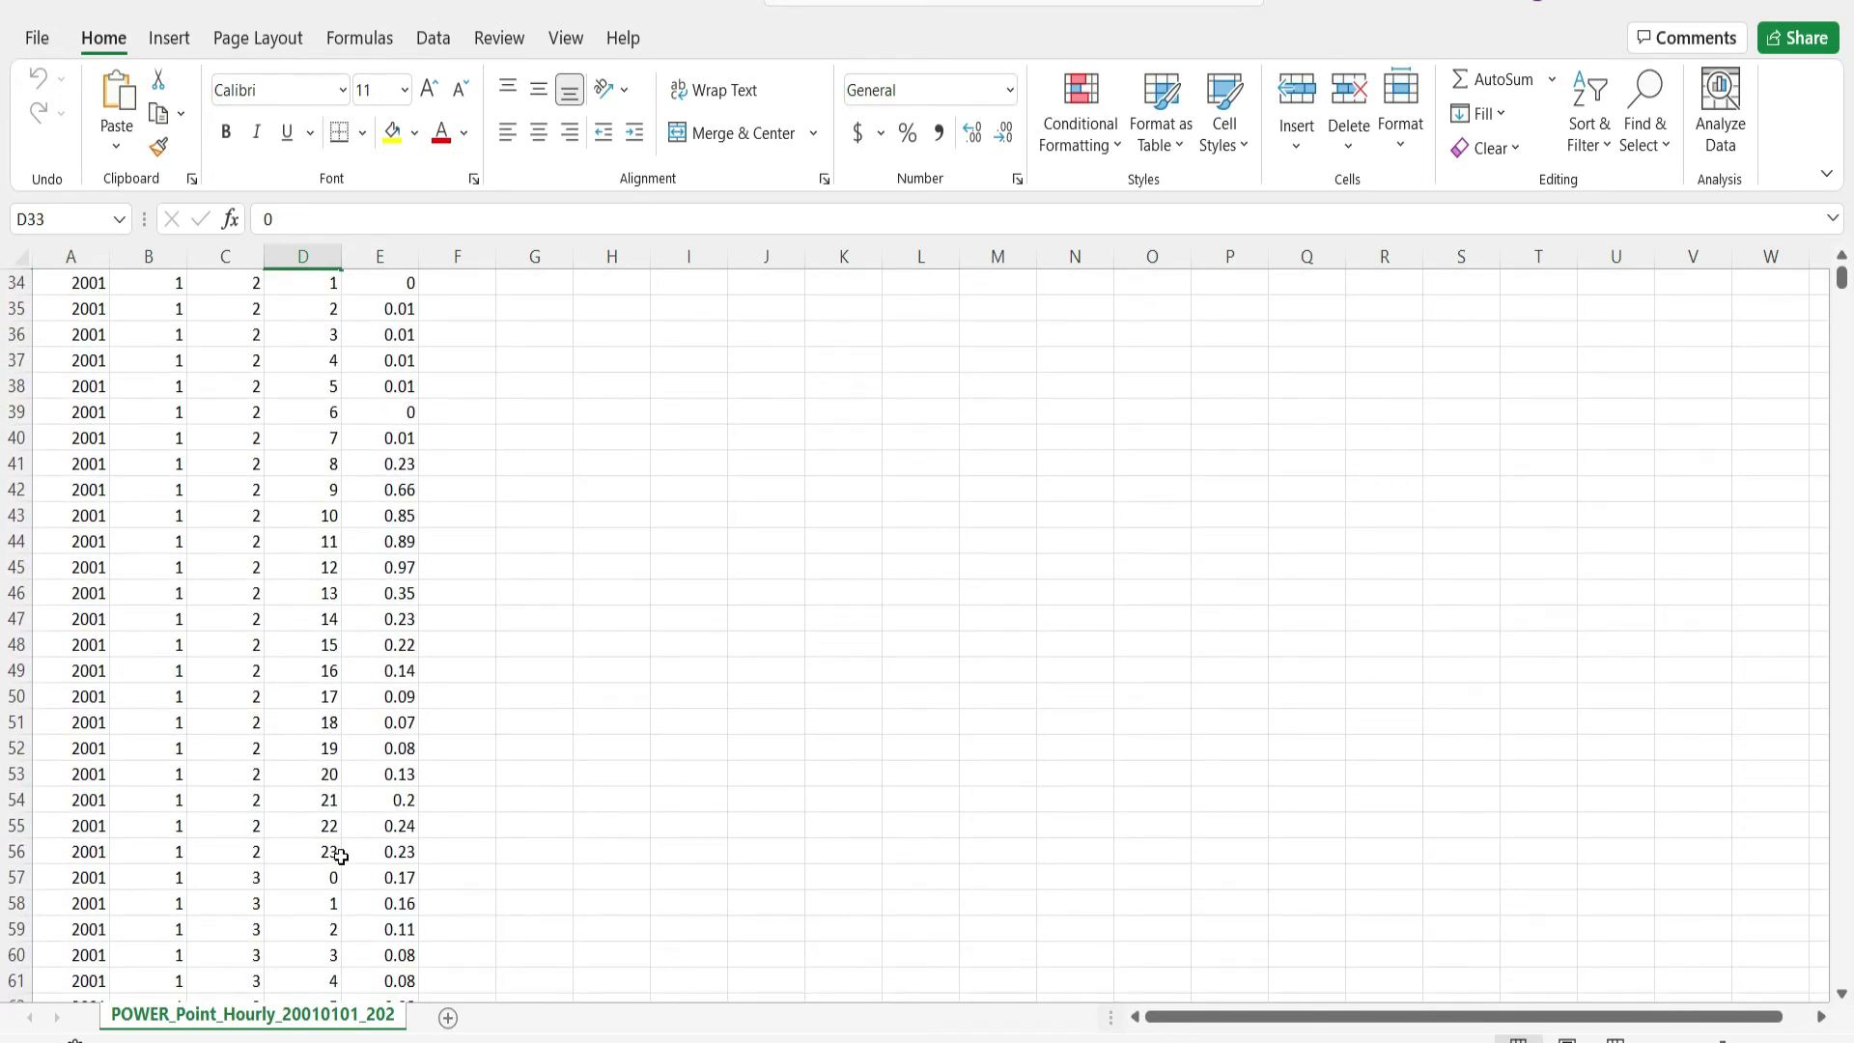
shift+click(320, 848)
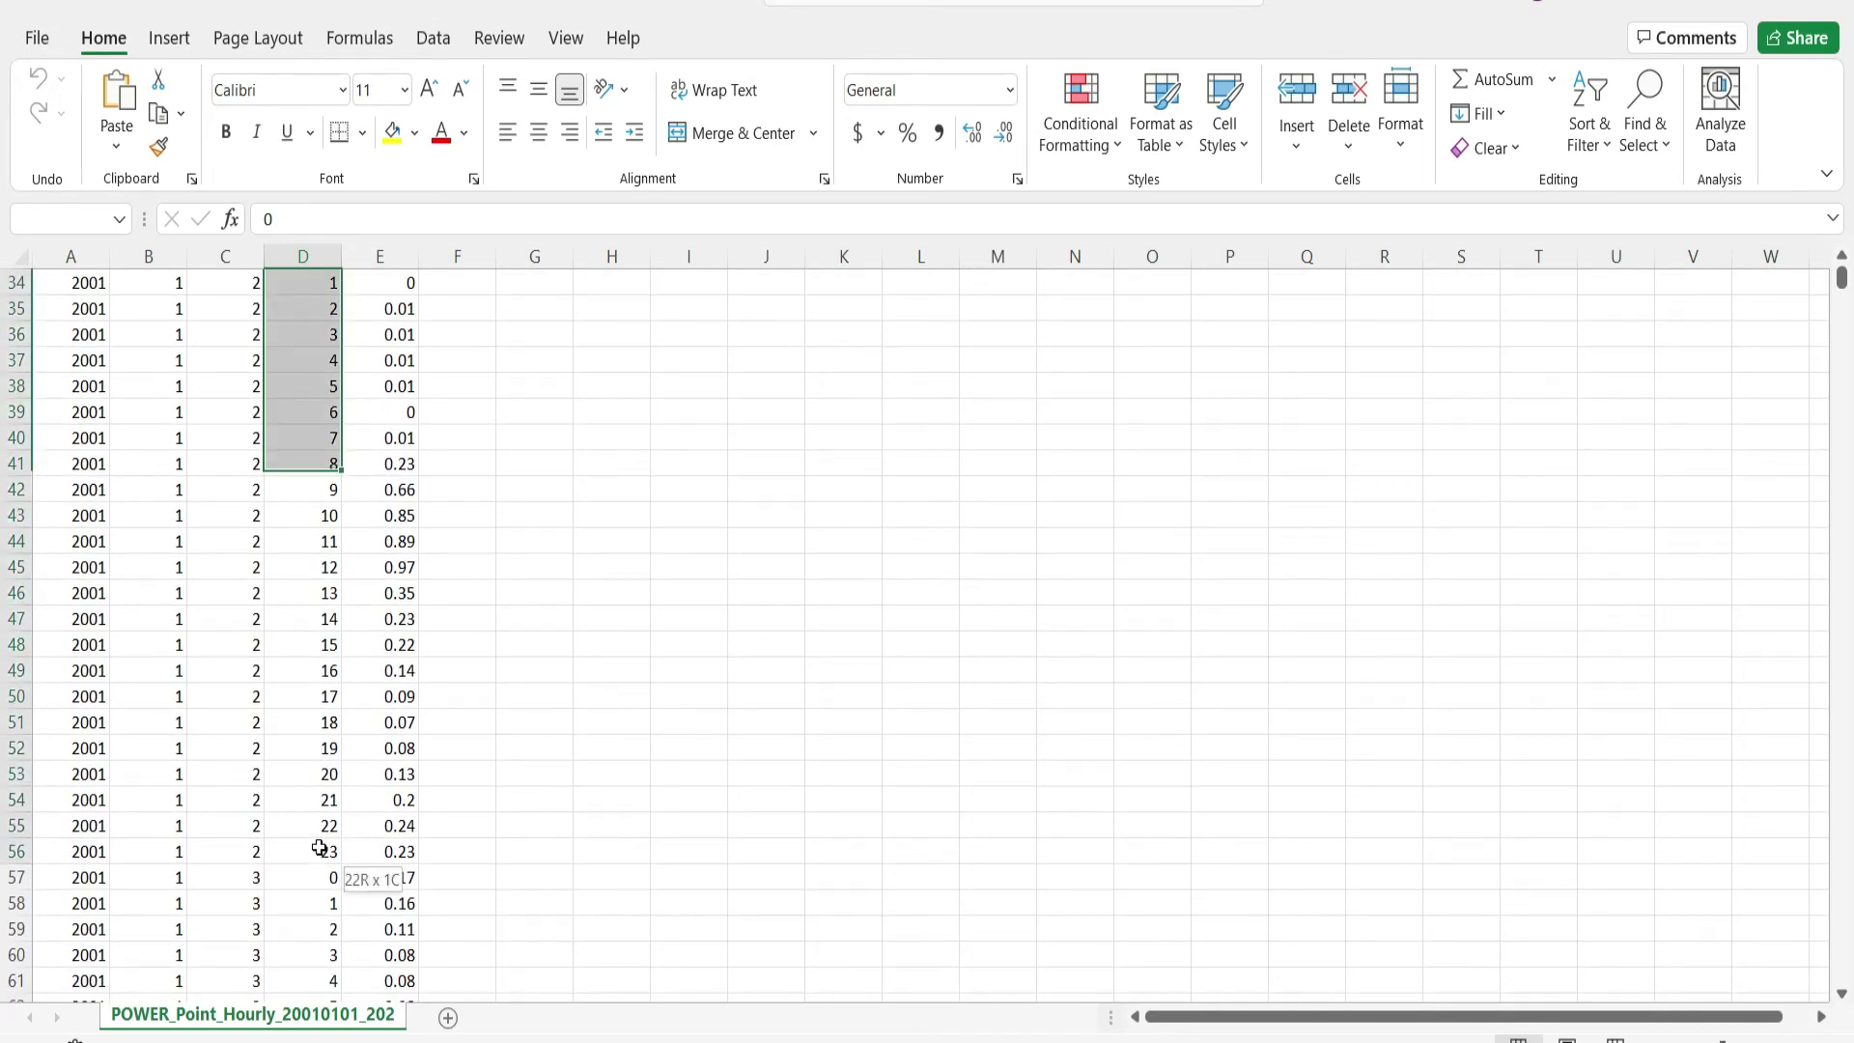
scroll(381, 819, up, 1)
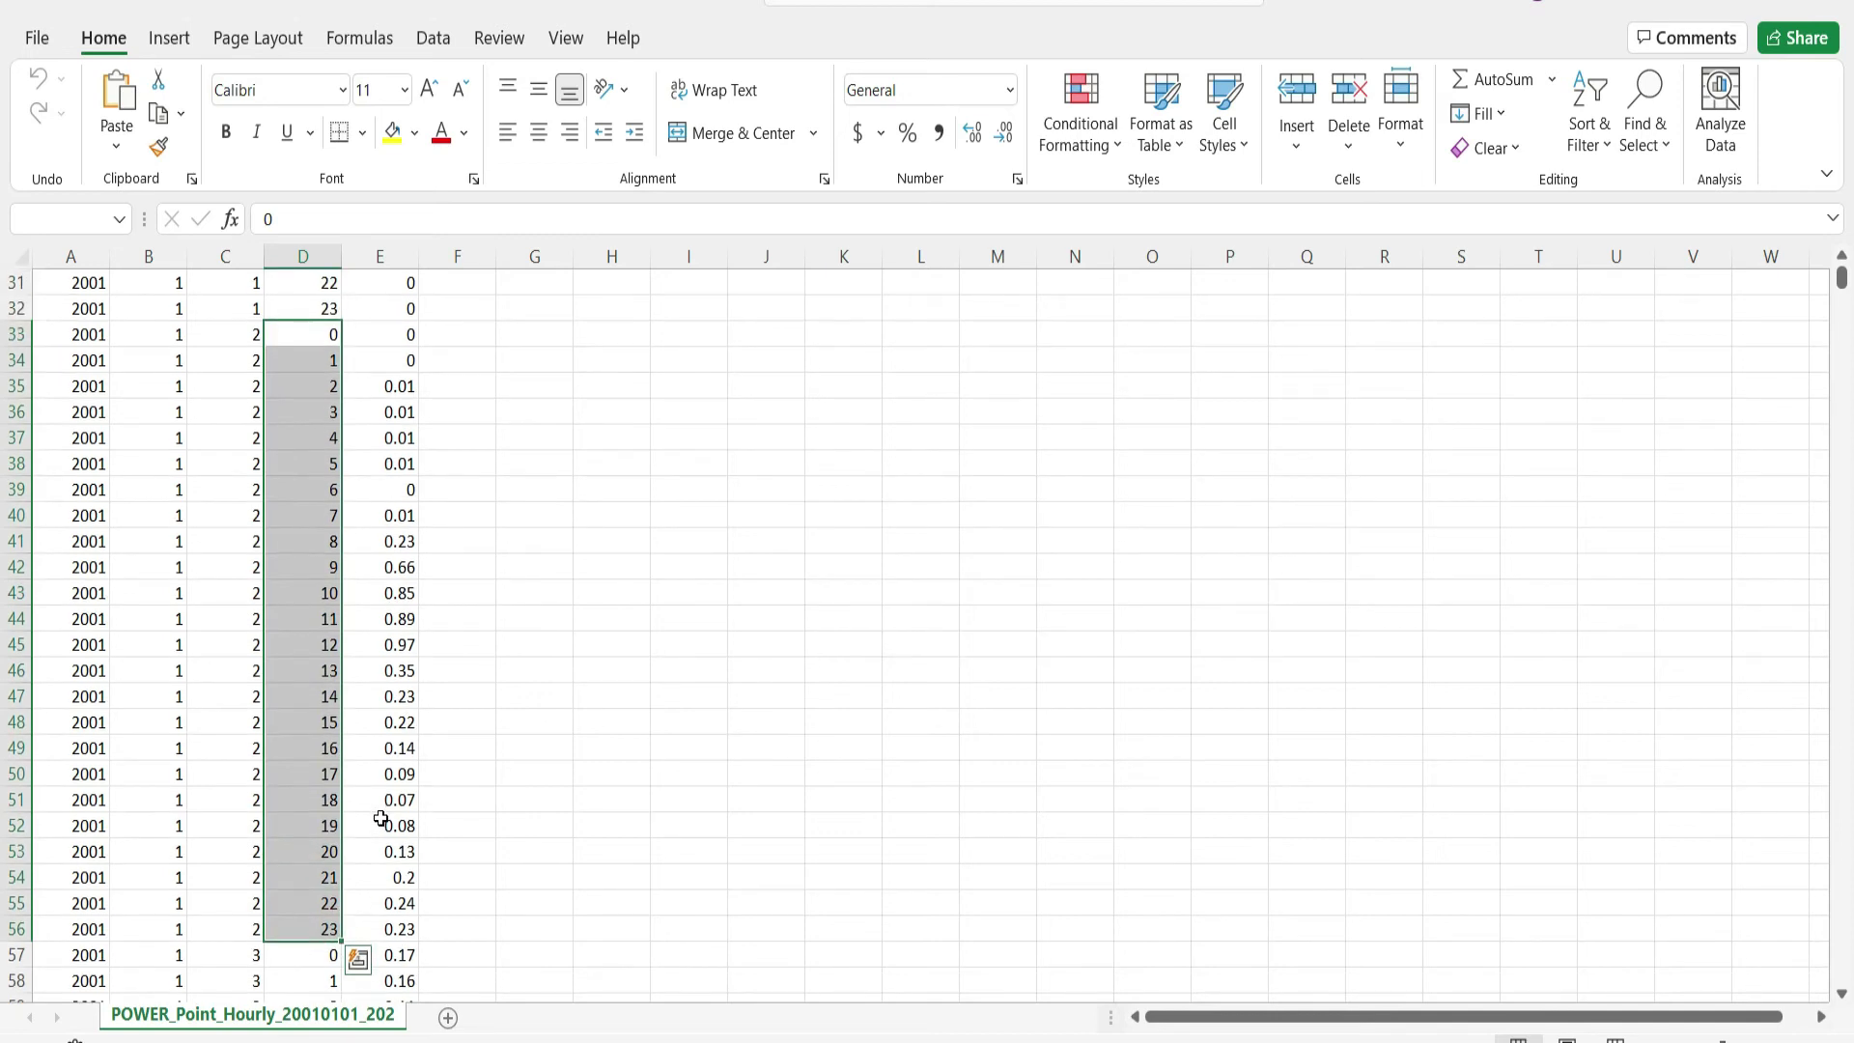
Switch to the POWER Data Access Viewer and start a new single-point request with the Monthly & Annual temporal average.
scroll(382, 819, down, 5)
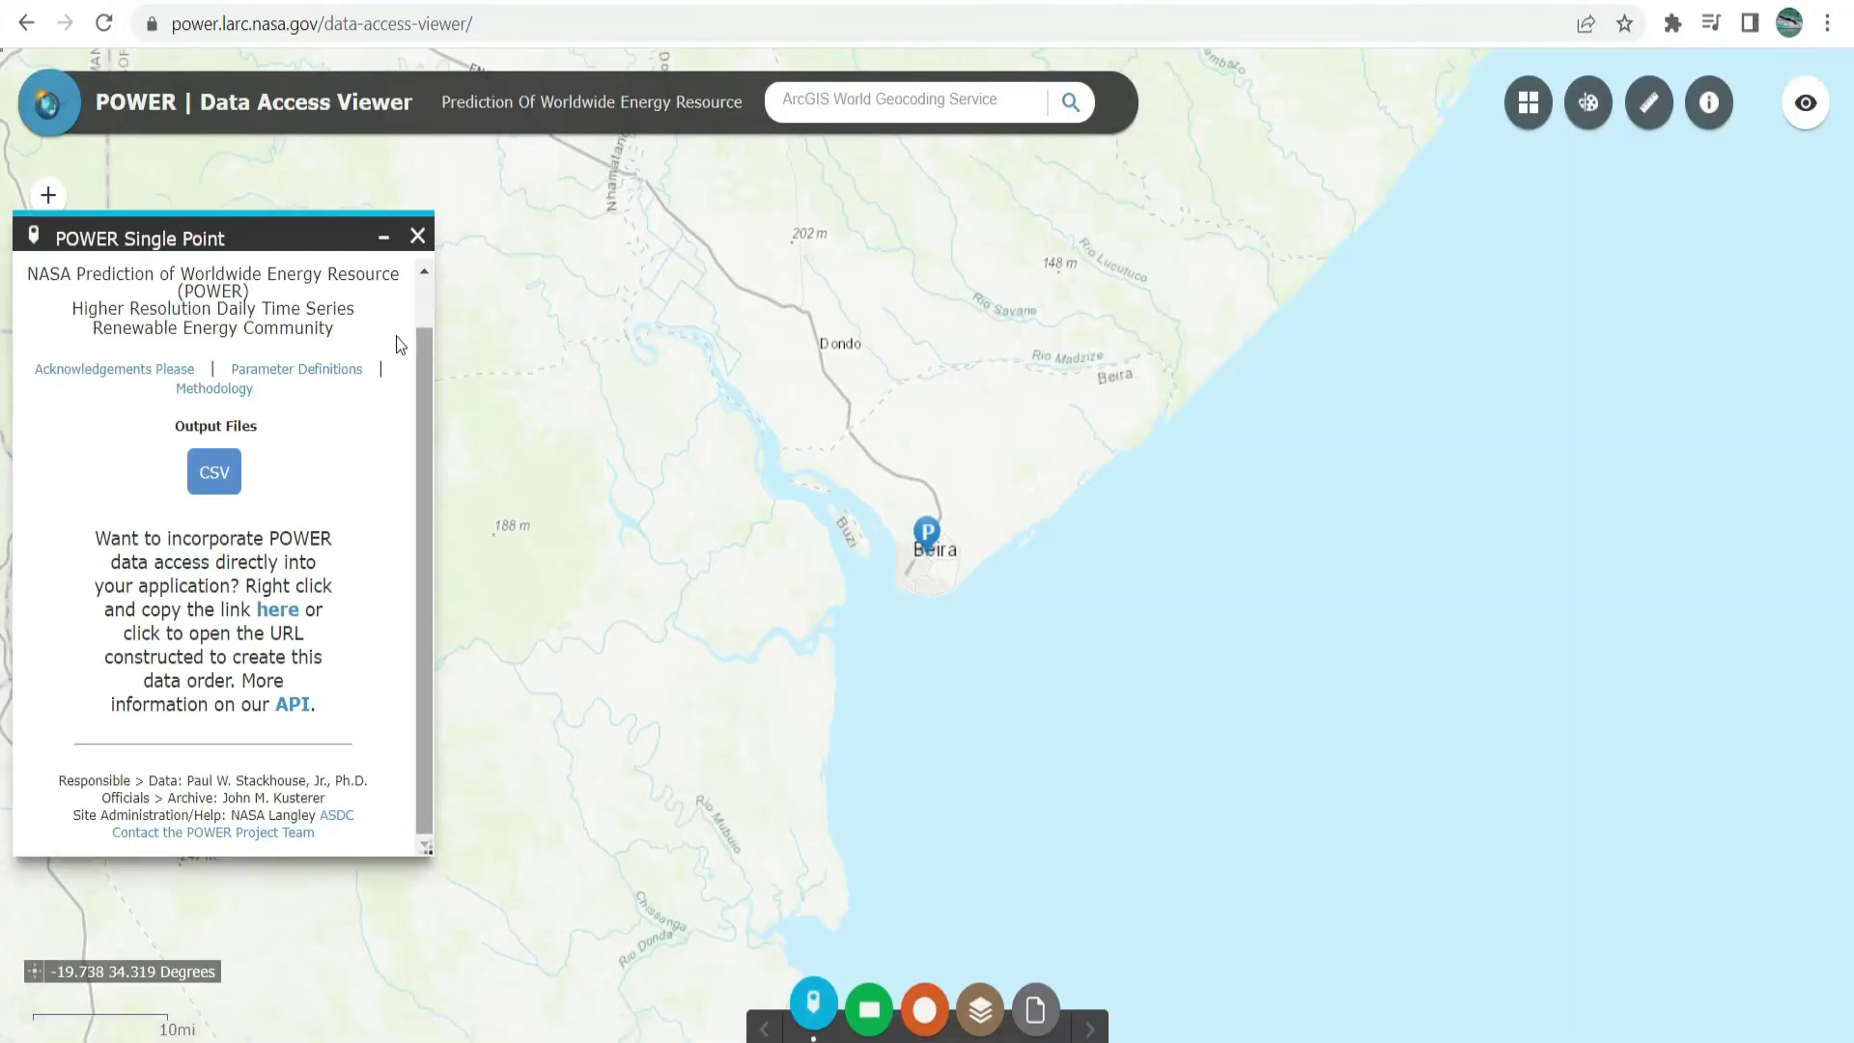
click(419, 238)
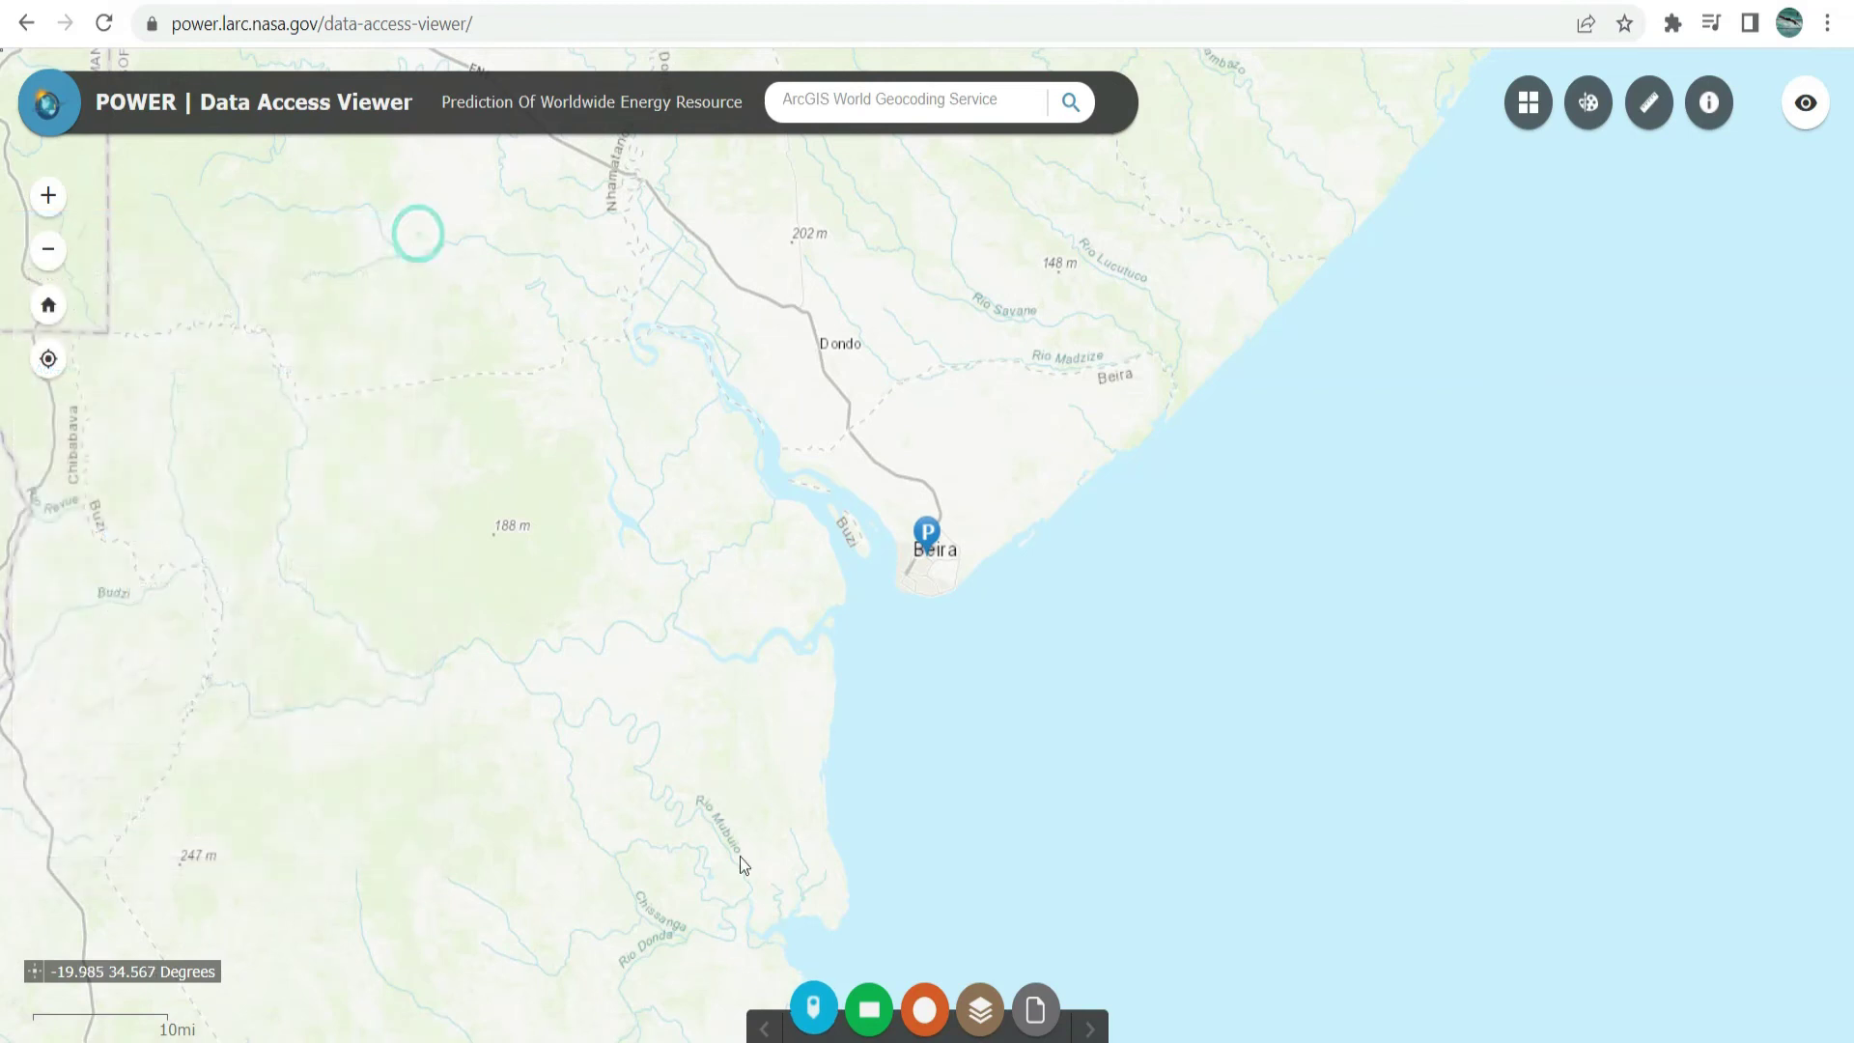
click(802, 983)
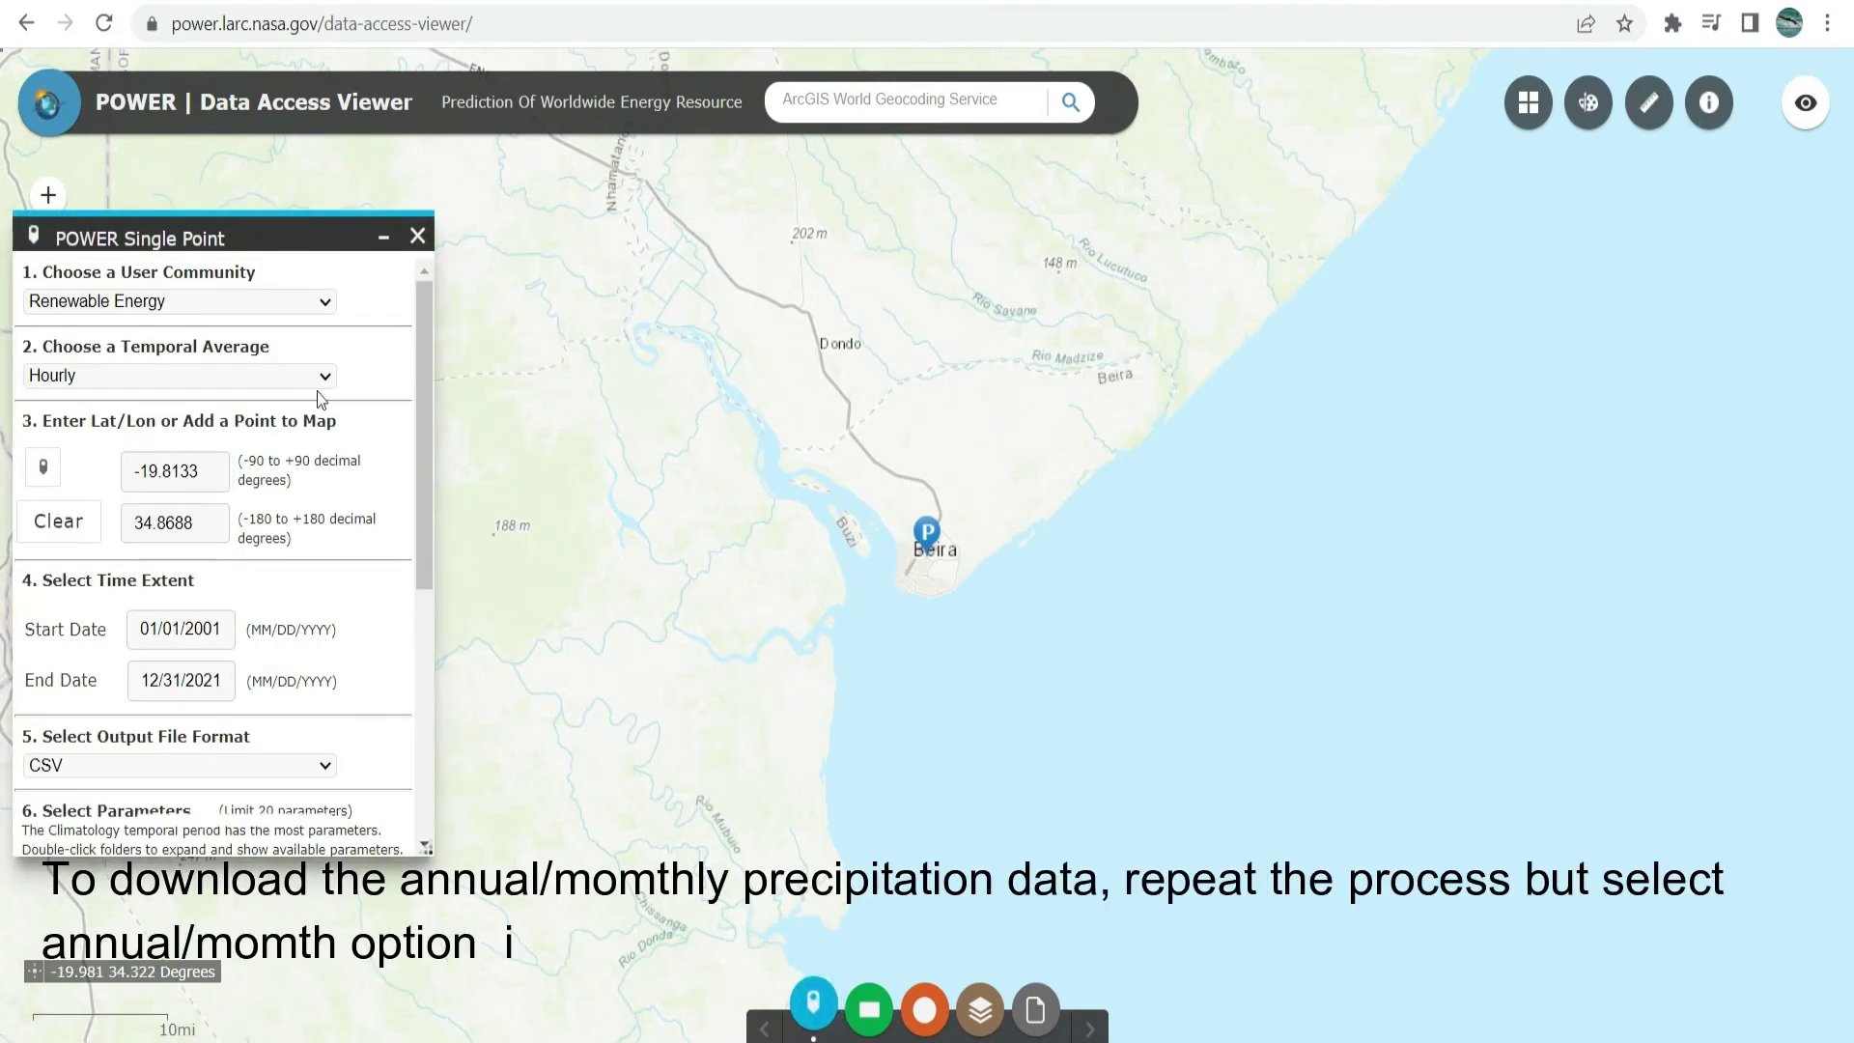
click(293, 384)
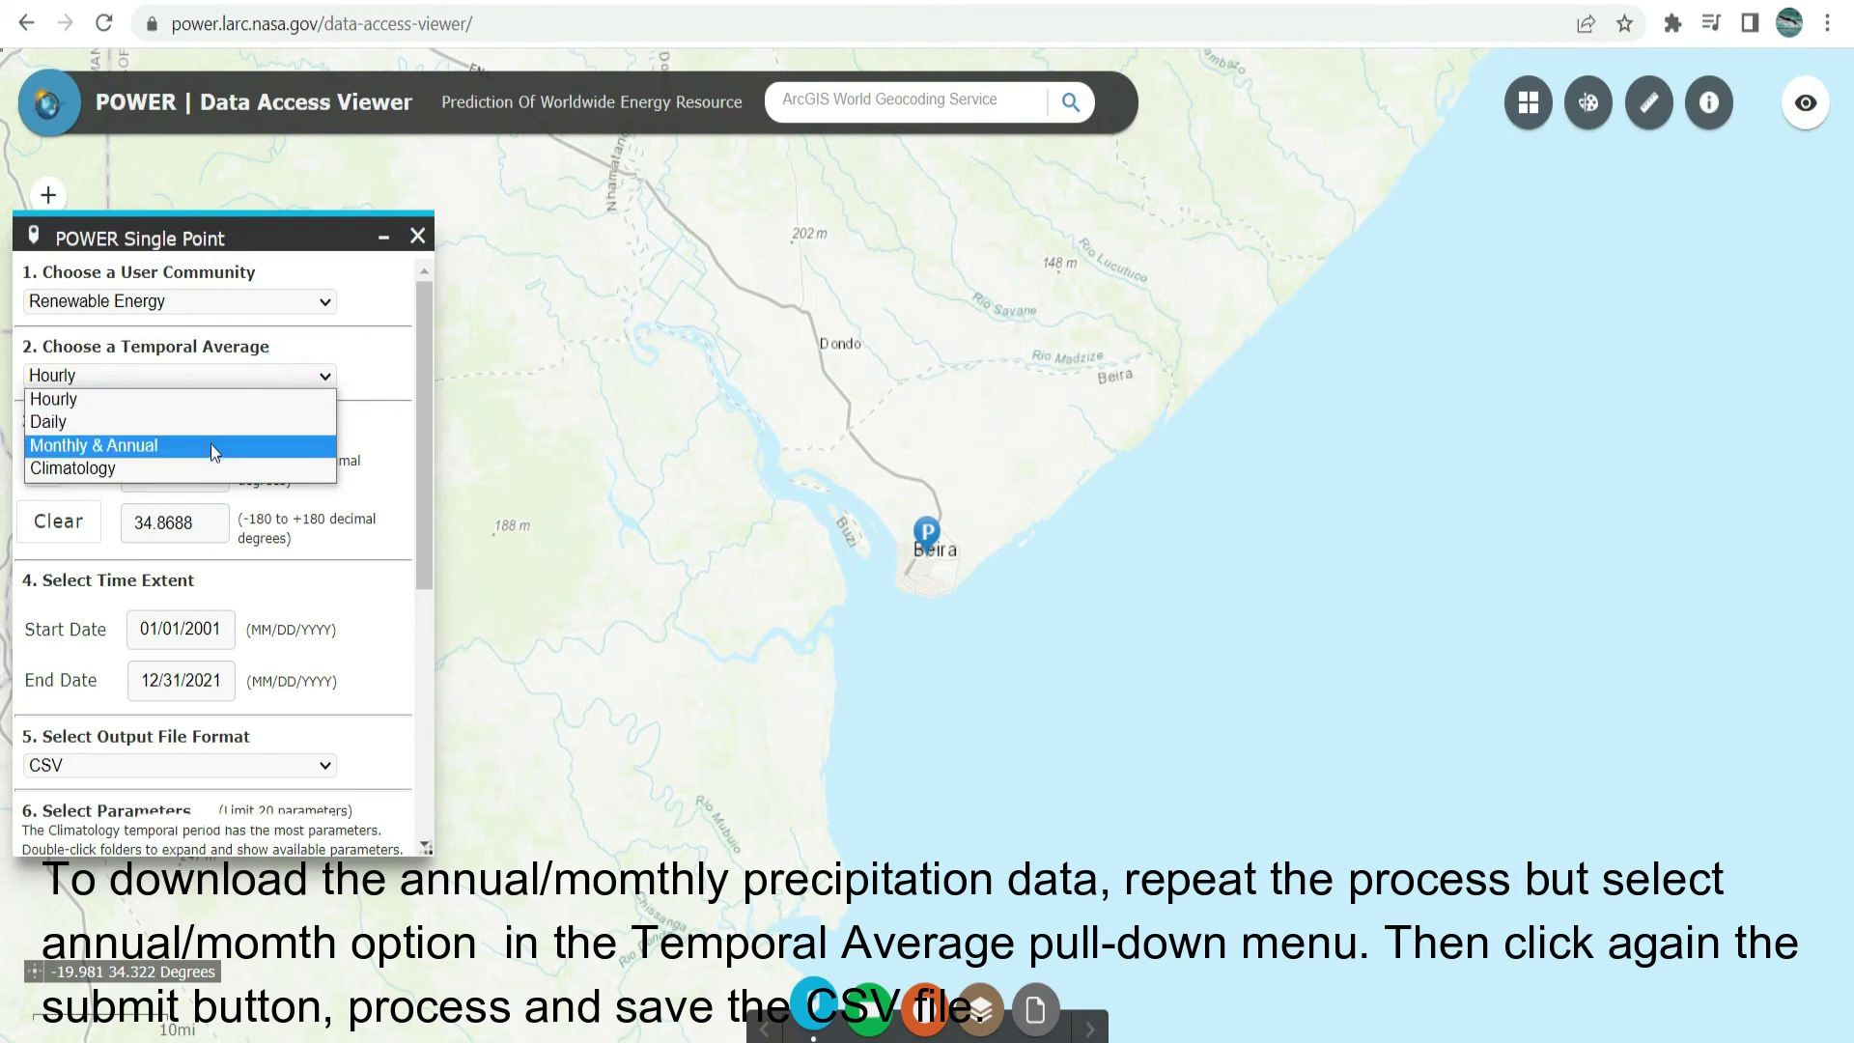
click(212, 446)
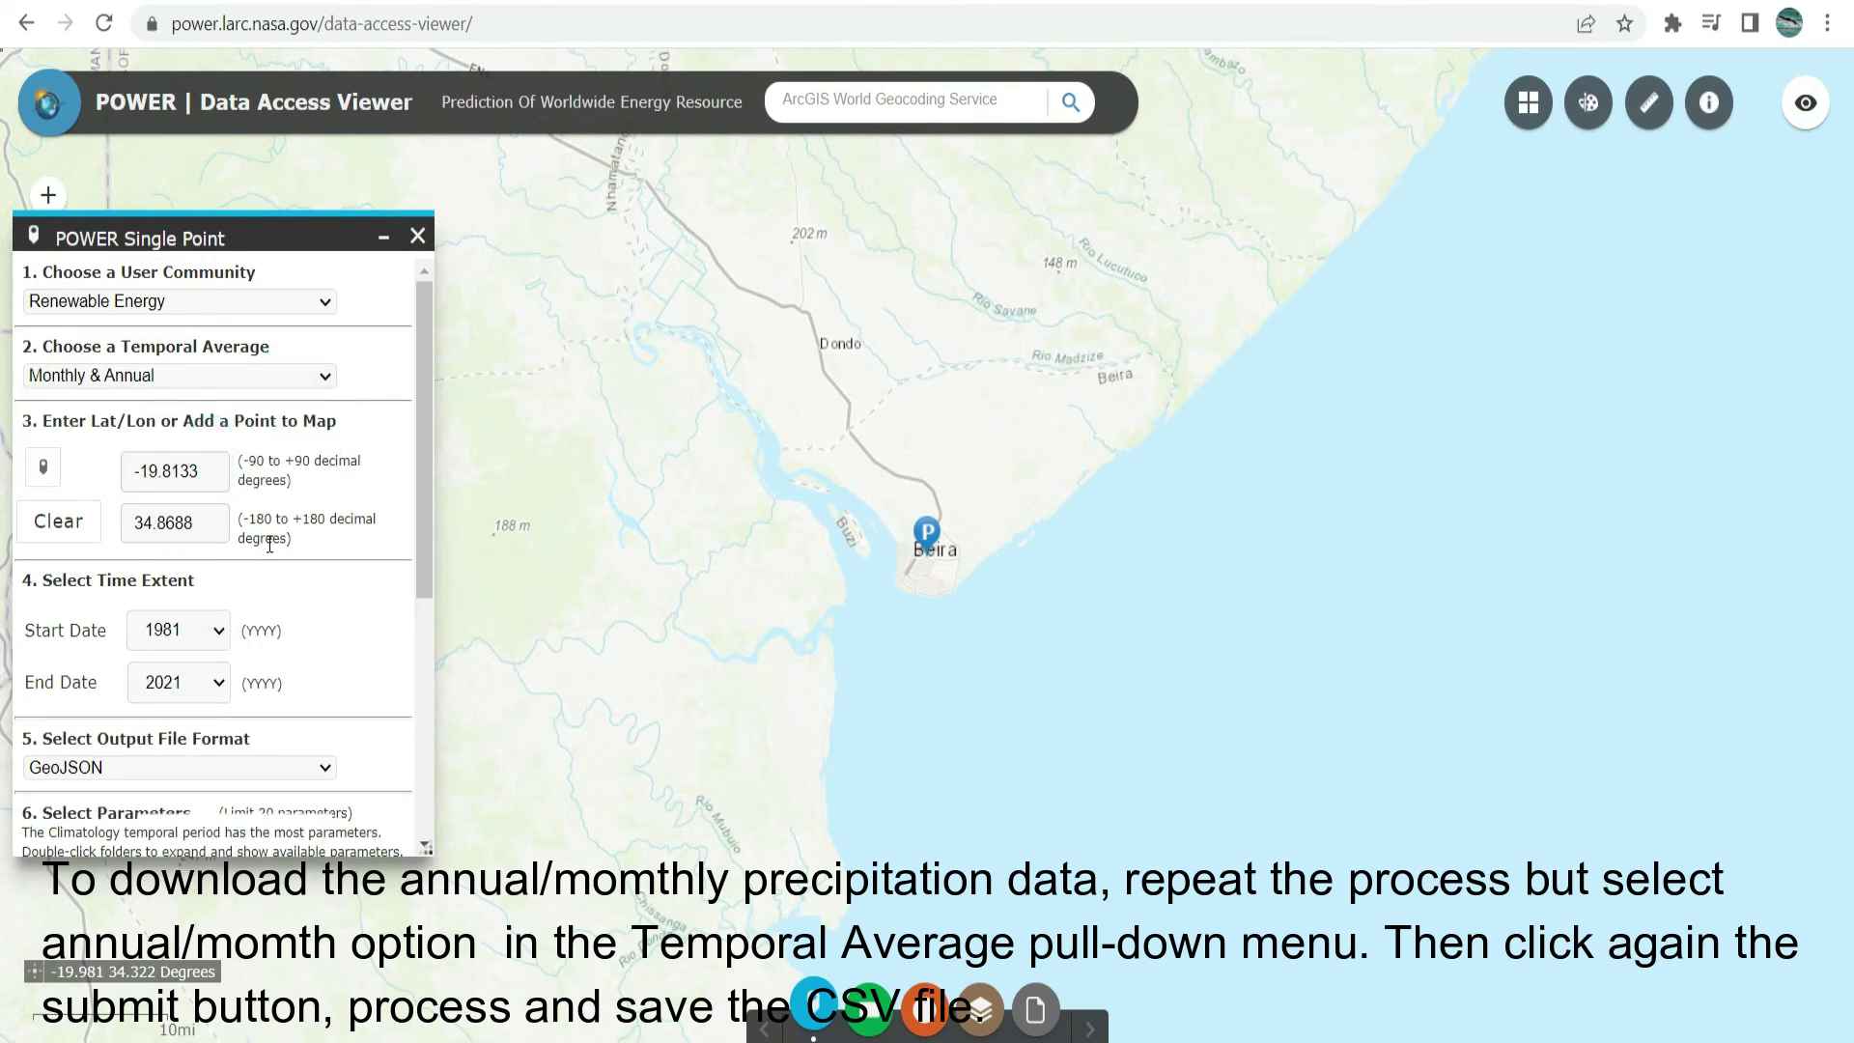
Set the start year of the time extent to 1981 and the output file format to CSV.
click(215, 634)
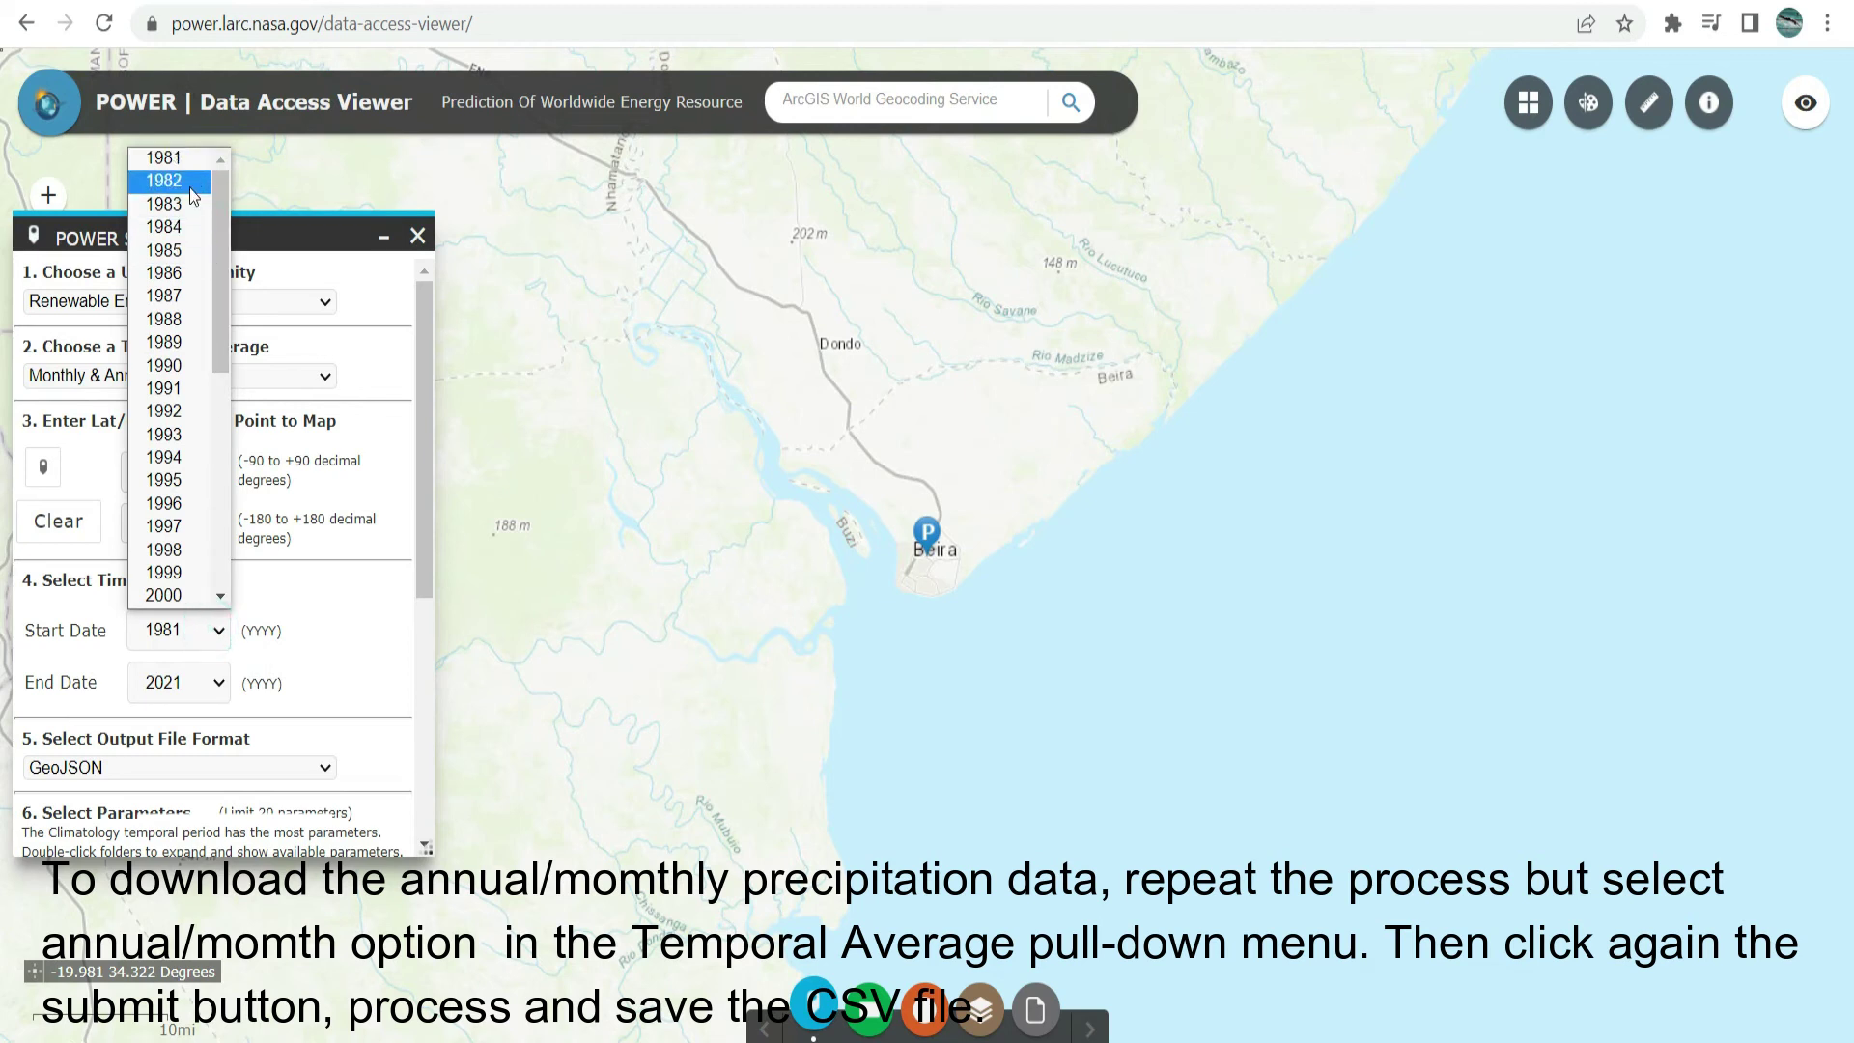
click(193, 183)
click(204, 637)
click(188, 162)
drag(415, 522, 431, 687)
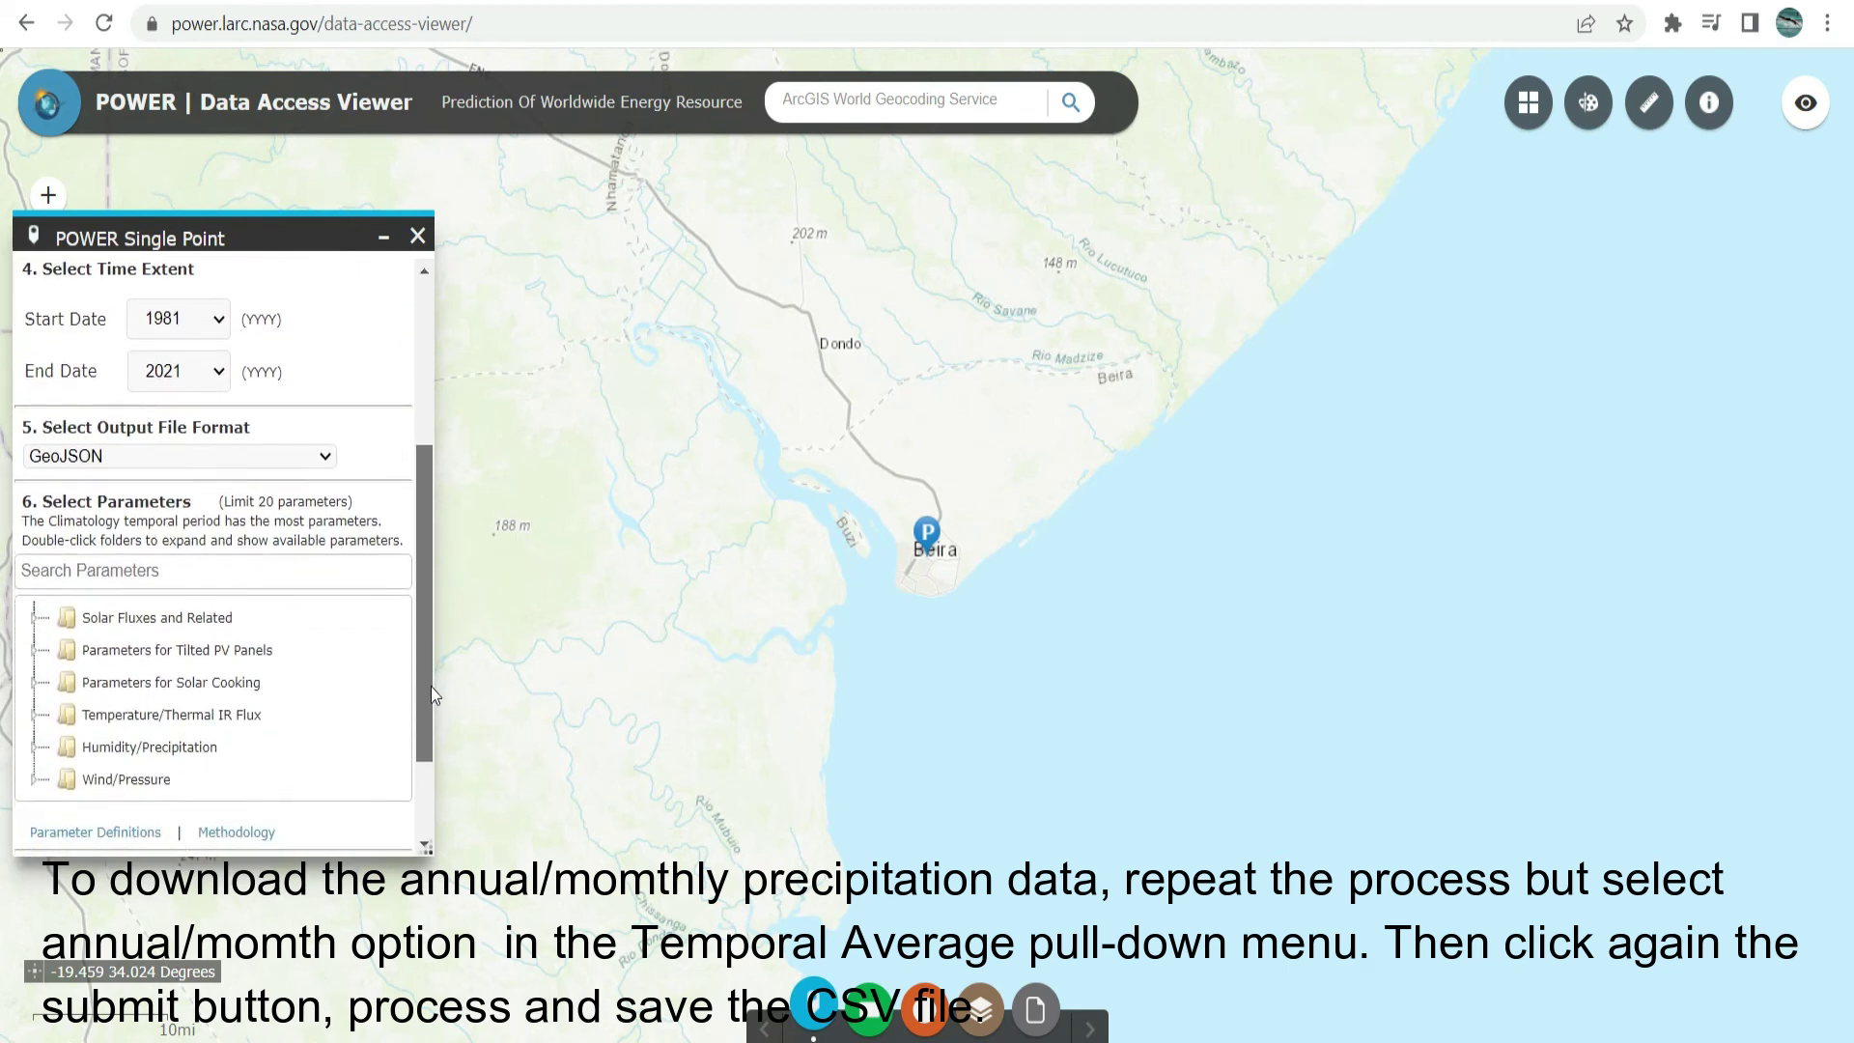
click(227, 456)
click(183, 499)
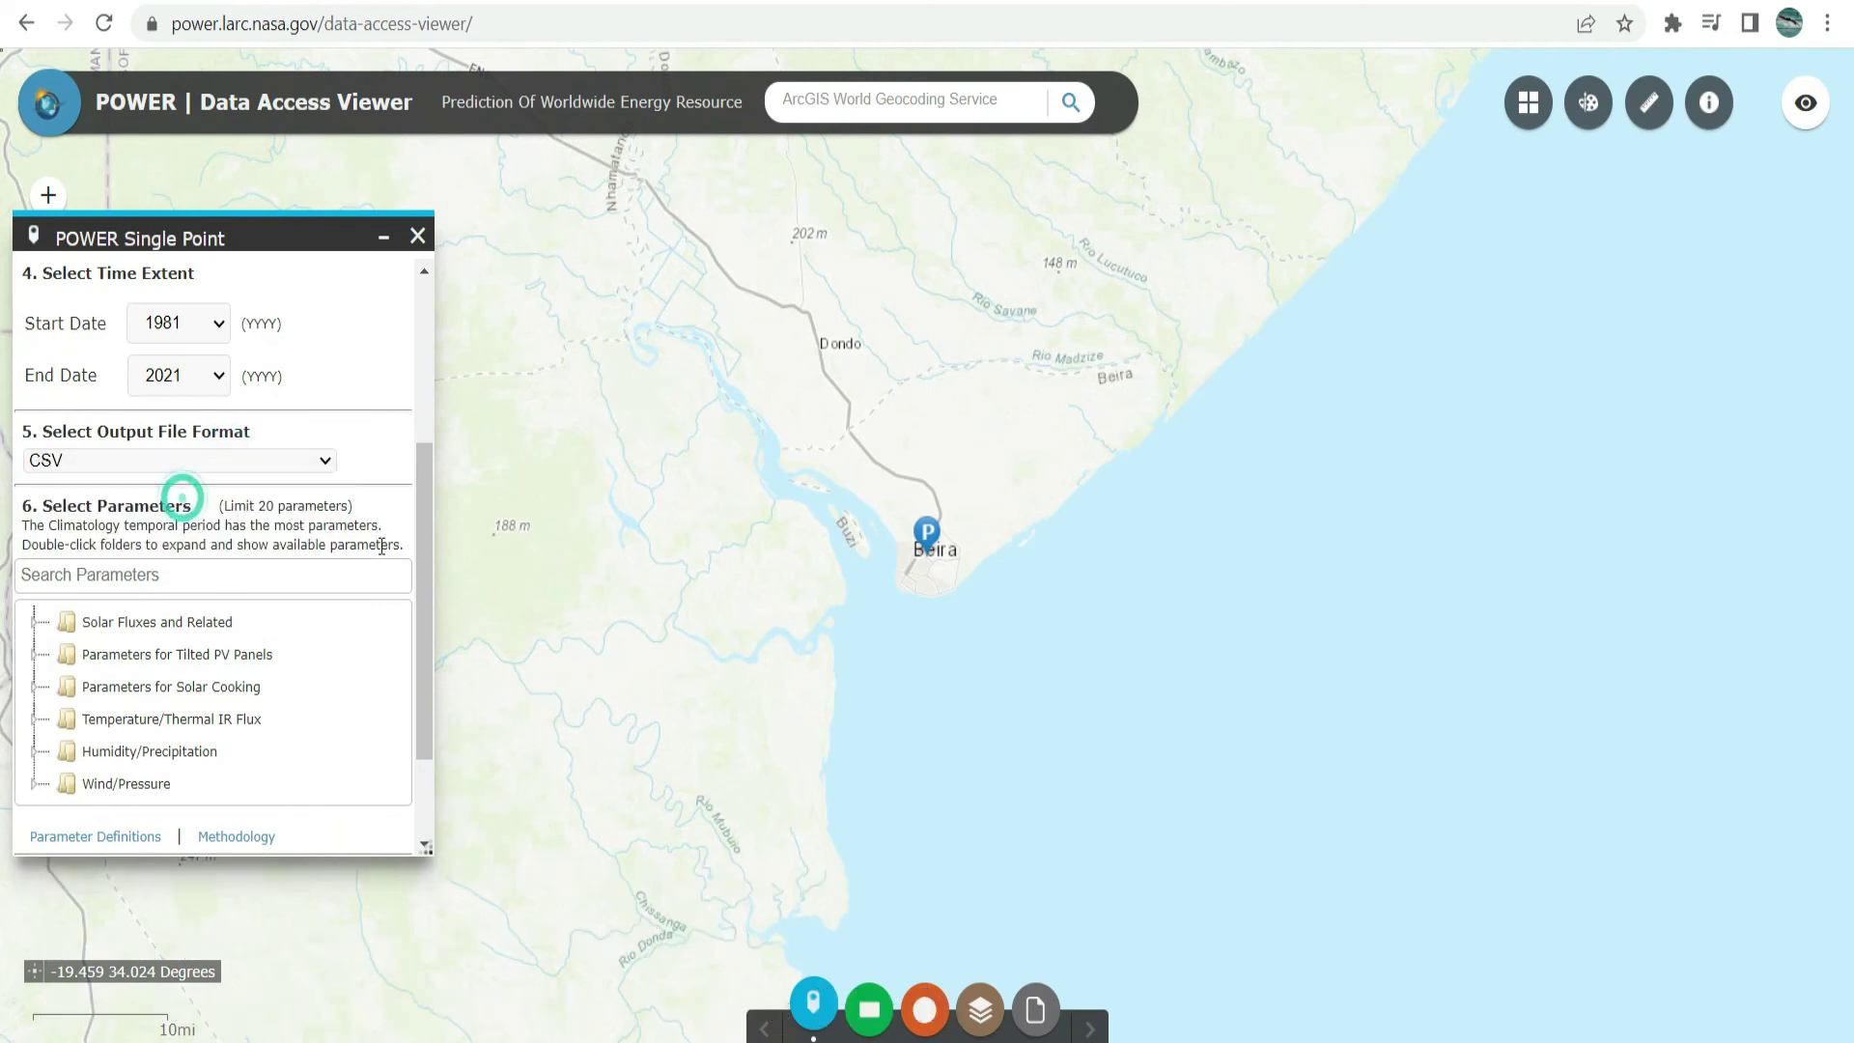
drag(430, 549, 435, 371)
click(284, 386)
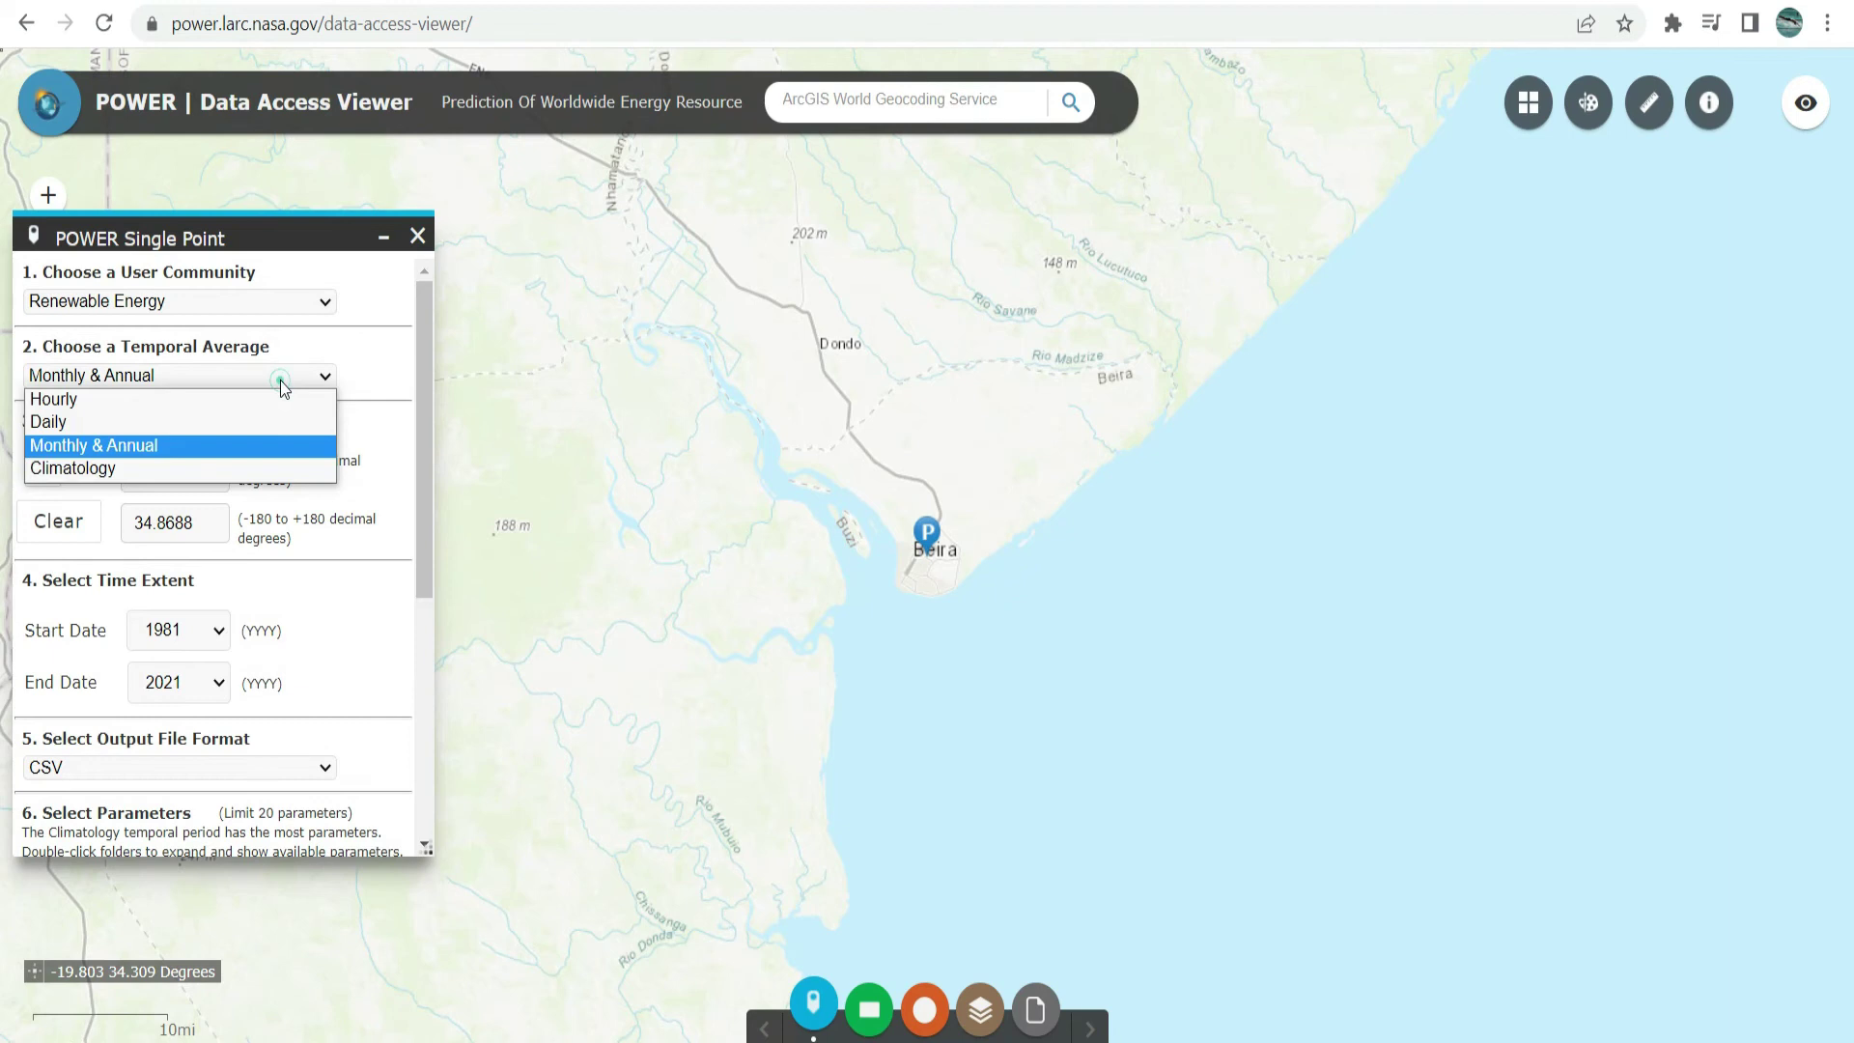
click(280, 381)
Expand Humidity/Precipitation and deselect Specific Humidity and Relative Humidity at 2 Meters, keeping Precipitation Average and Precipitation Sum Average.
drag(417, 365, 435, 620)
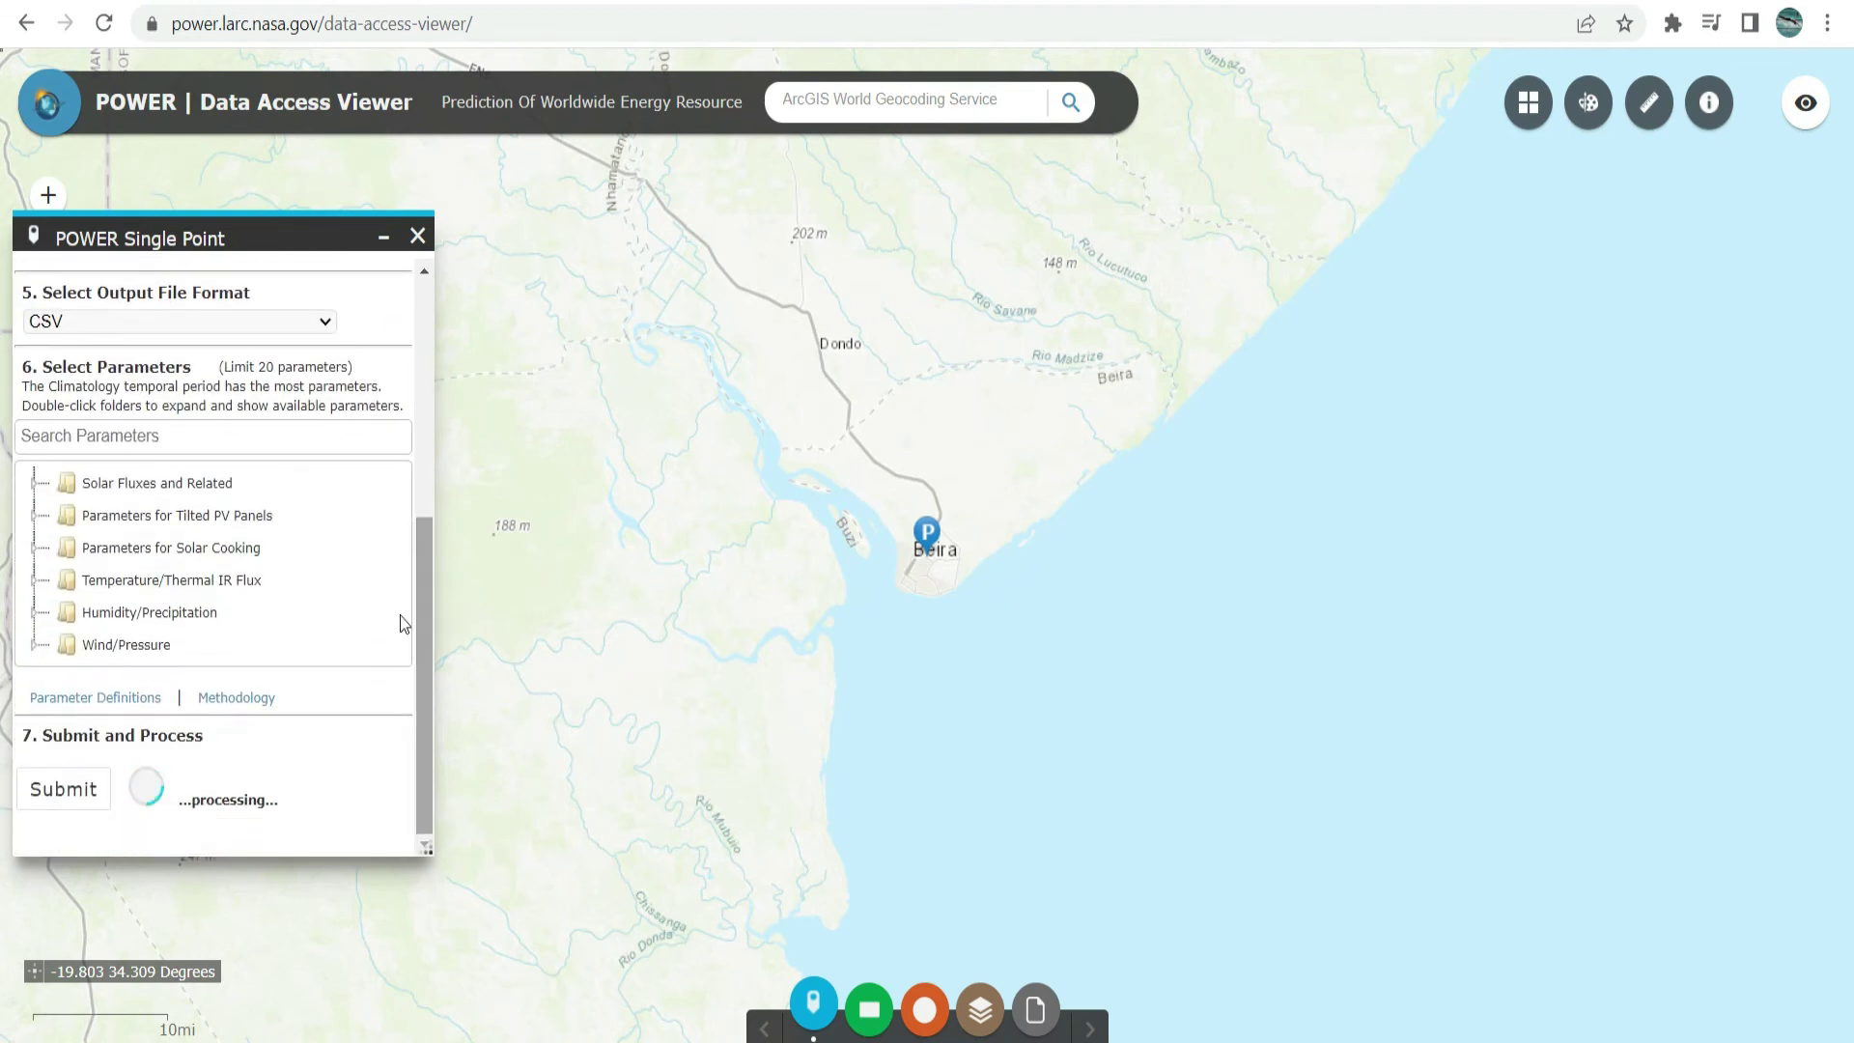
click(172, 614)
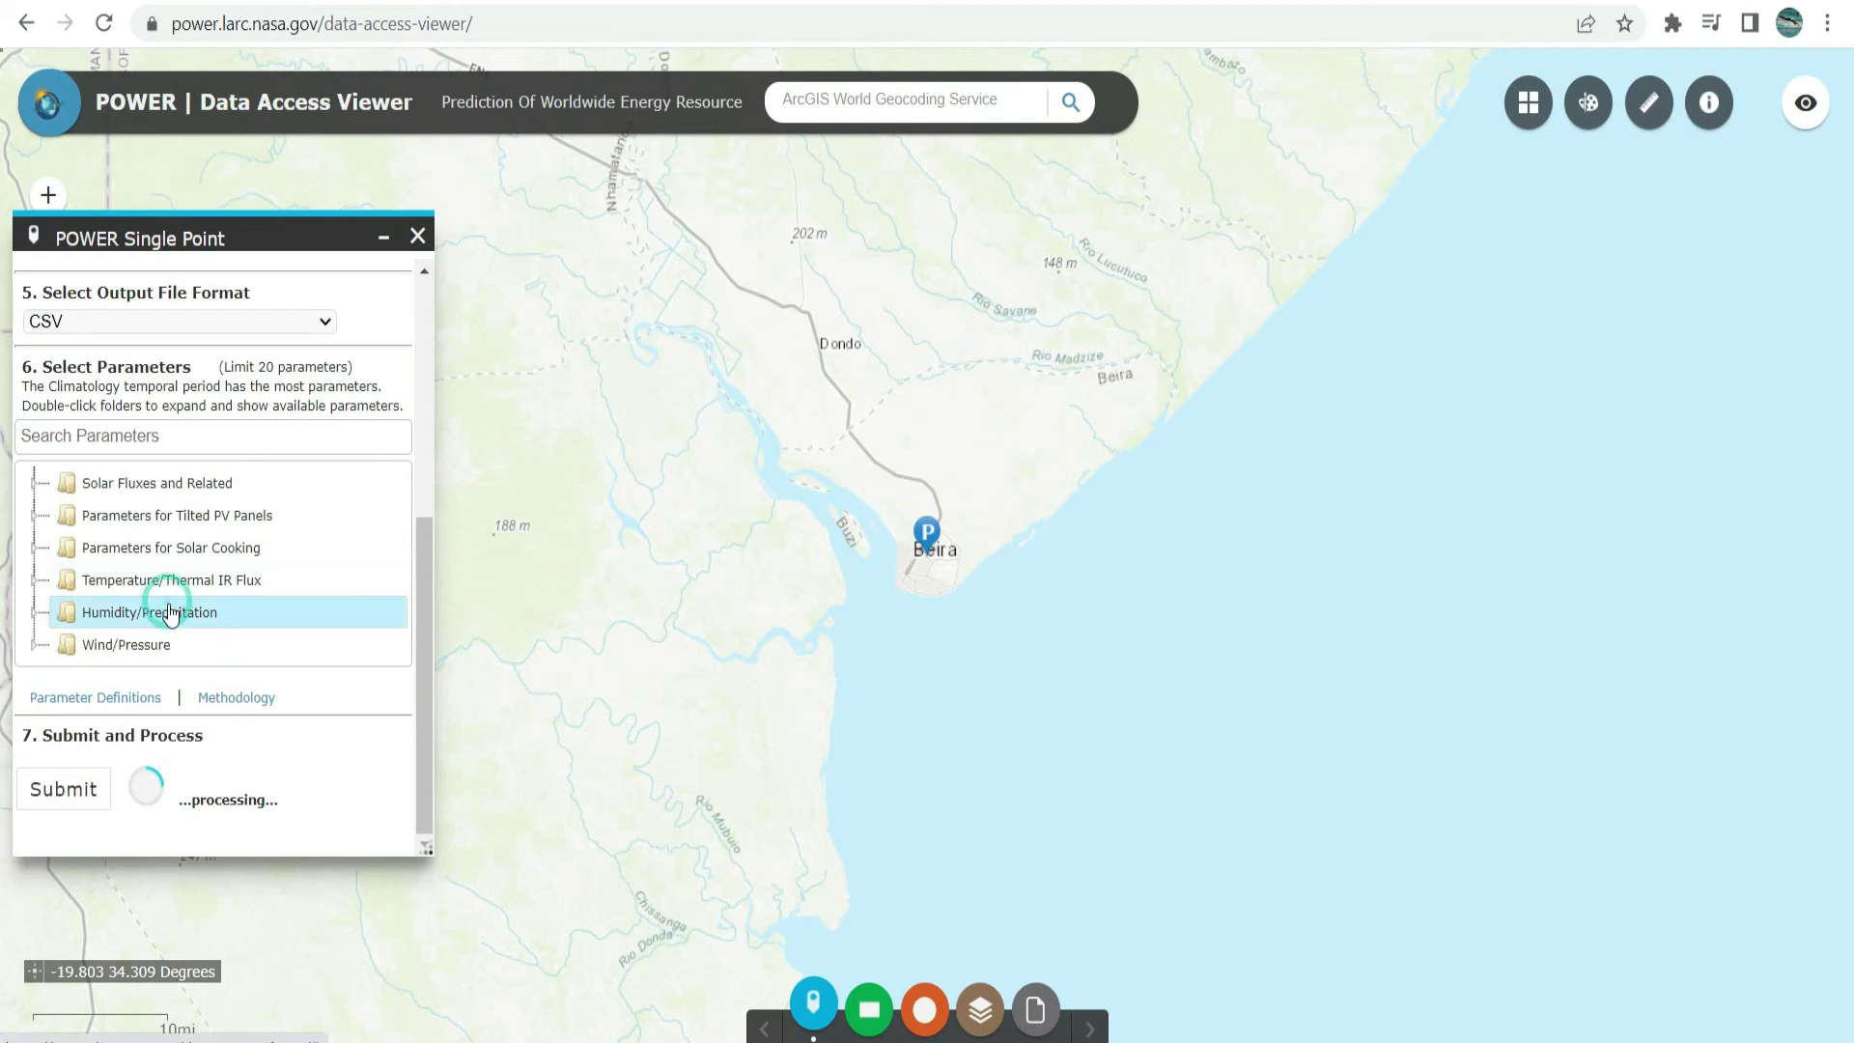
double_click(172, 615)
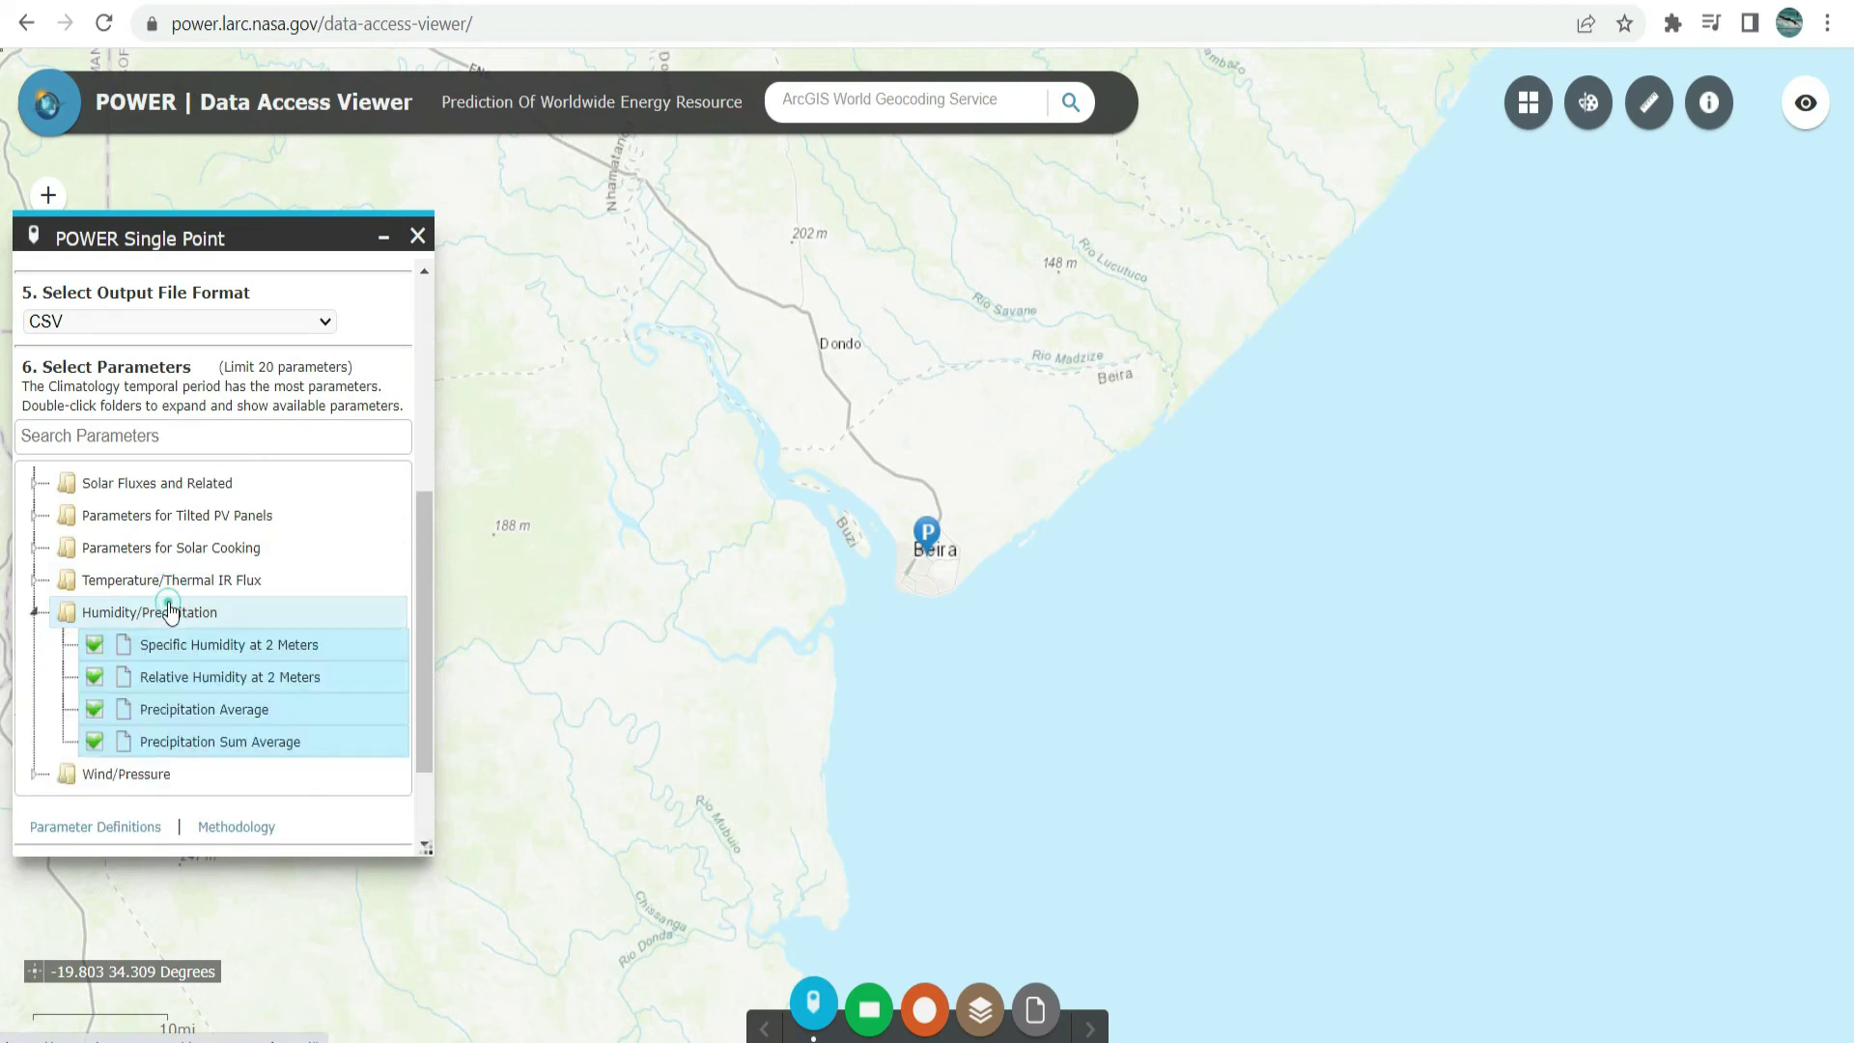
click(93, 644)
click(93, 677)
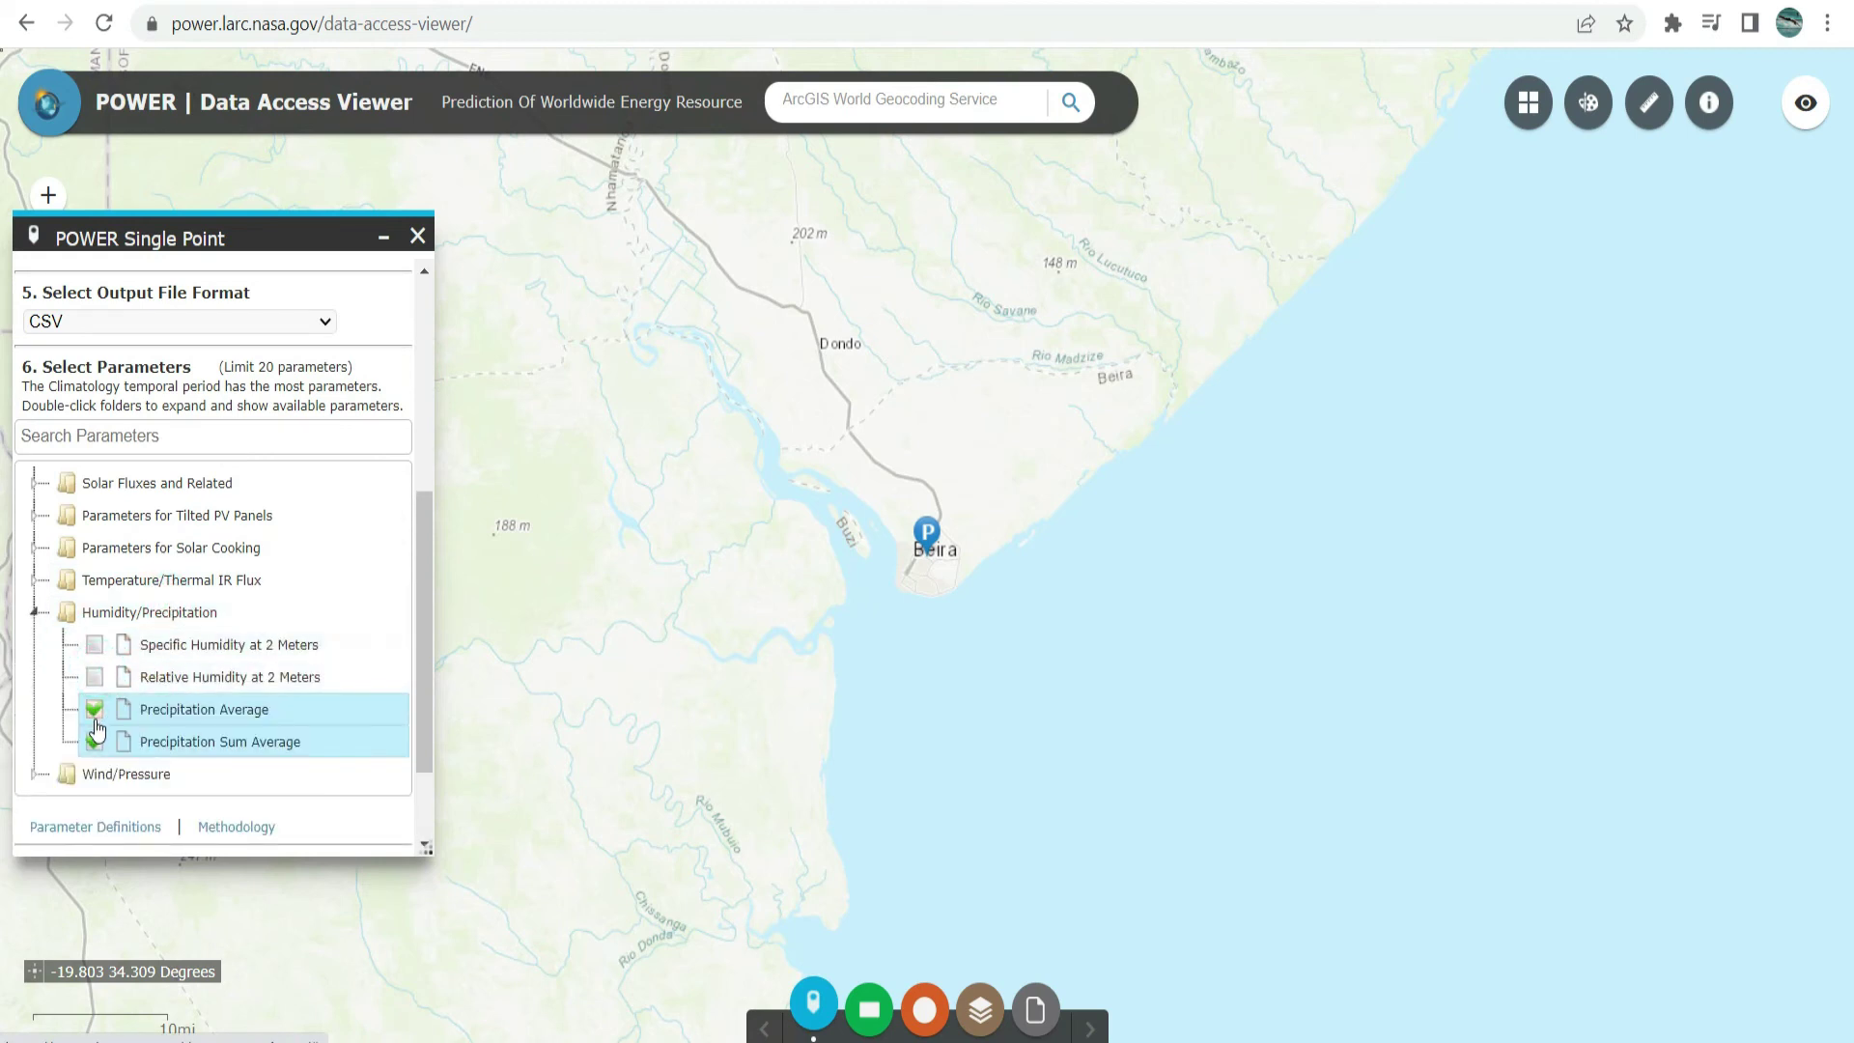
Submit the monthly and annual request, download the resulting CSV file and open it in Excel.
scroll(267, 709, down, 2)
click(59, 788)
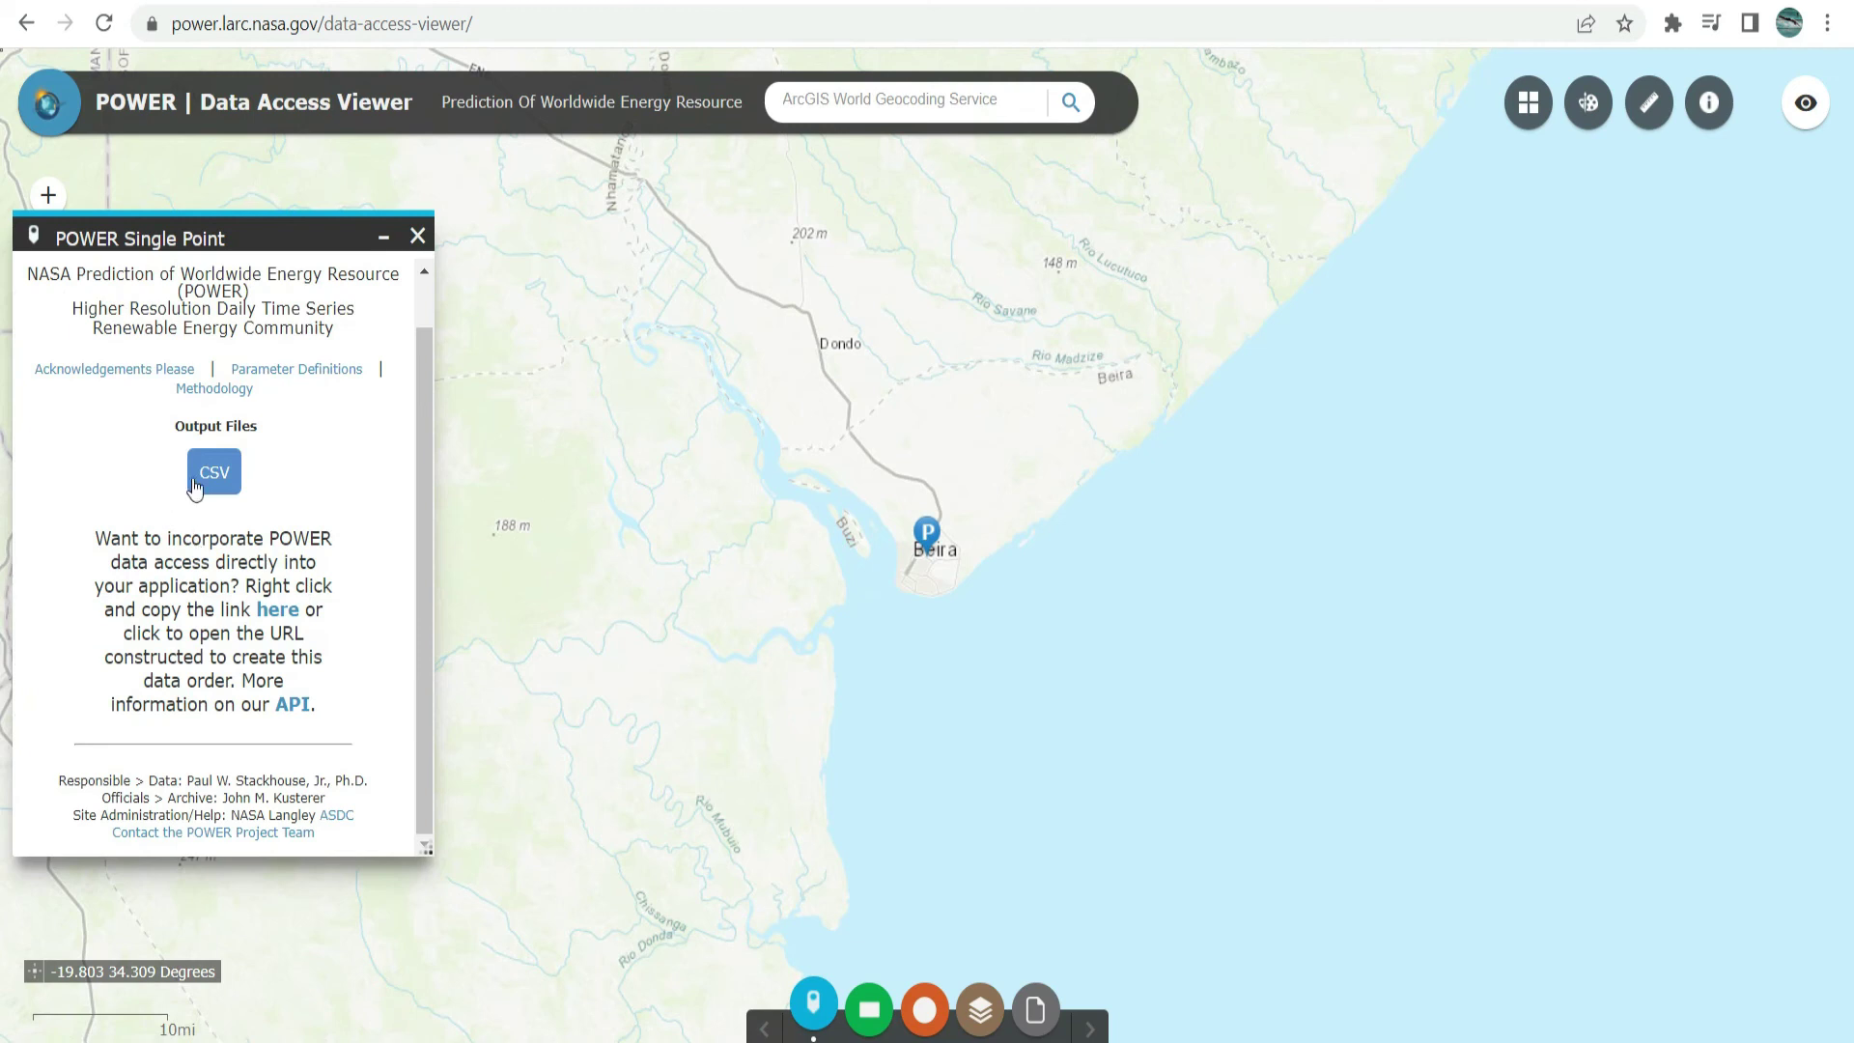
click(211, 472)
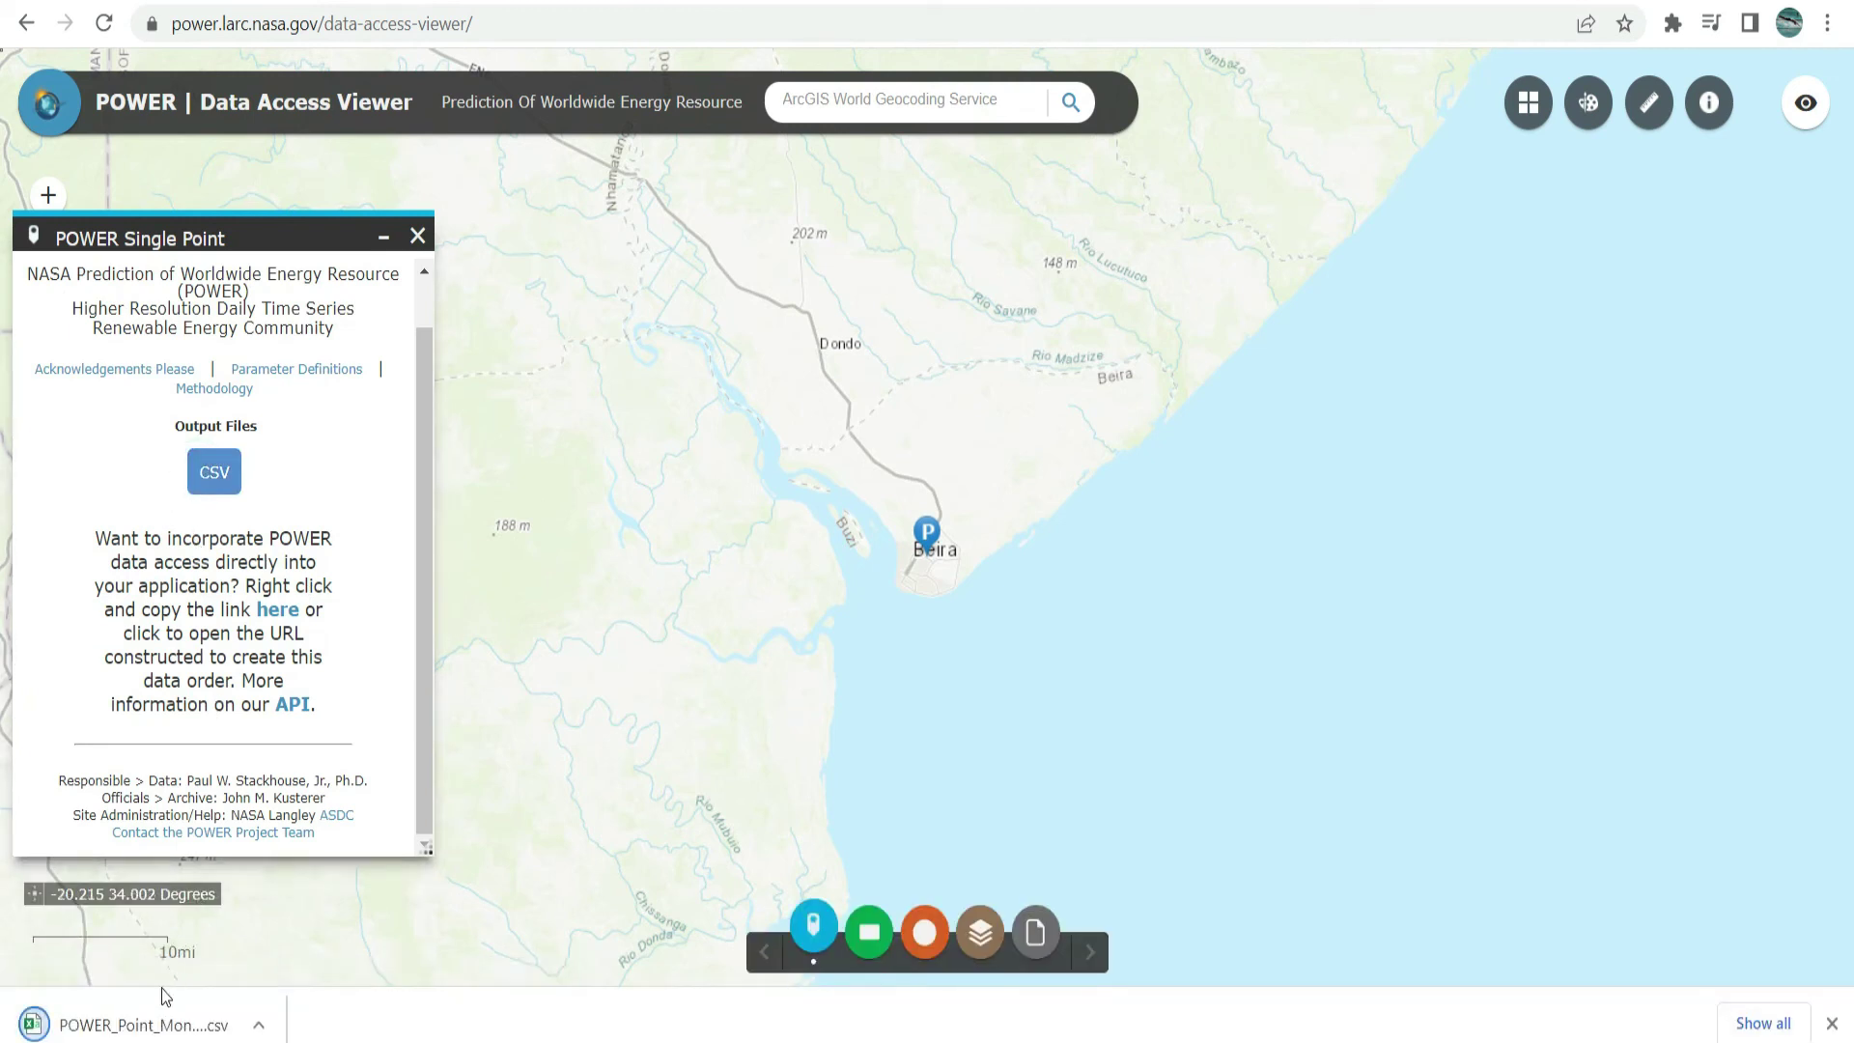
click(159, 1021)
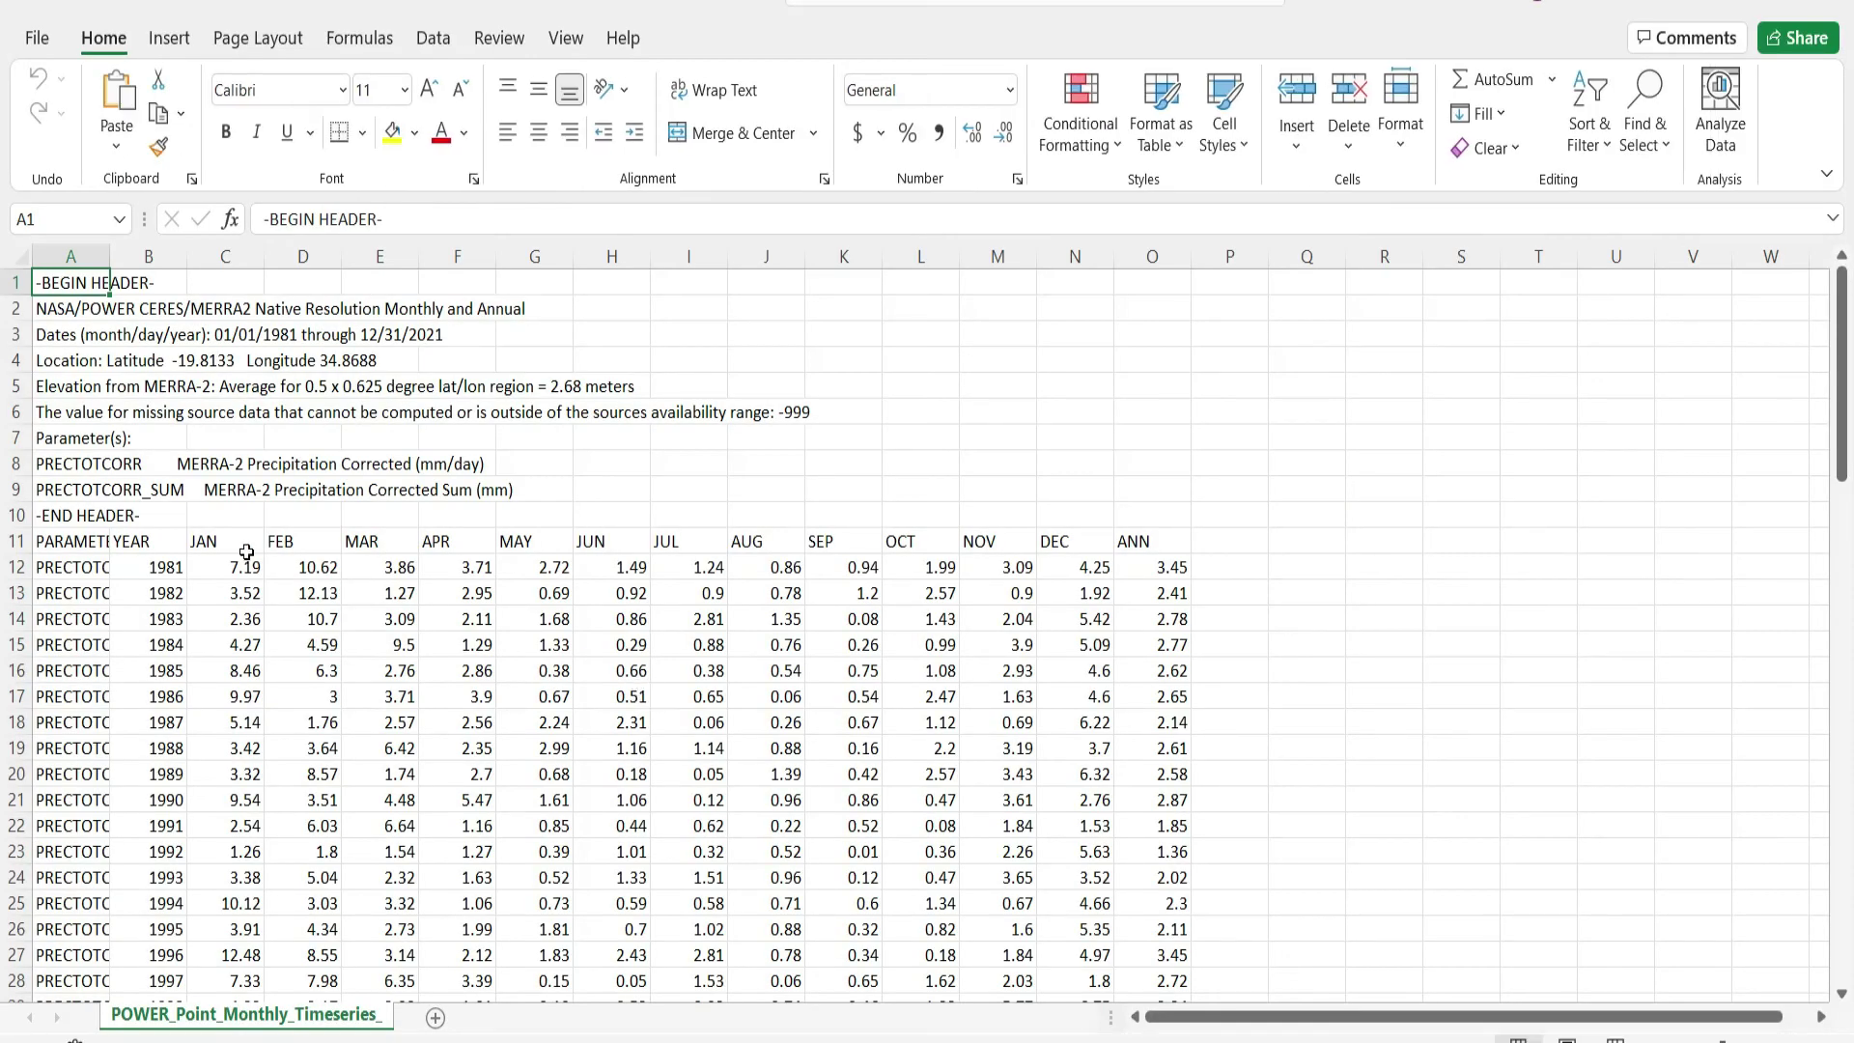
Select the 1981 average precipitation values from JAN to ANN, cells C12 to O12, to check the first record.
click(241, 568)
scroll(613, 594, down, 1)
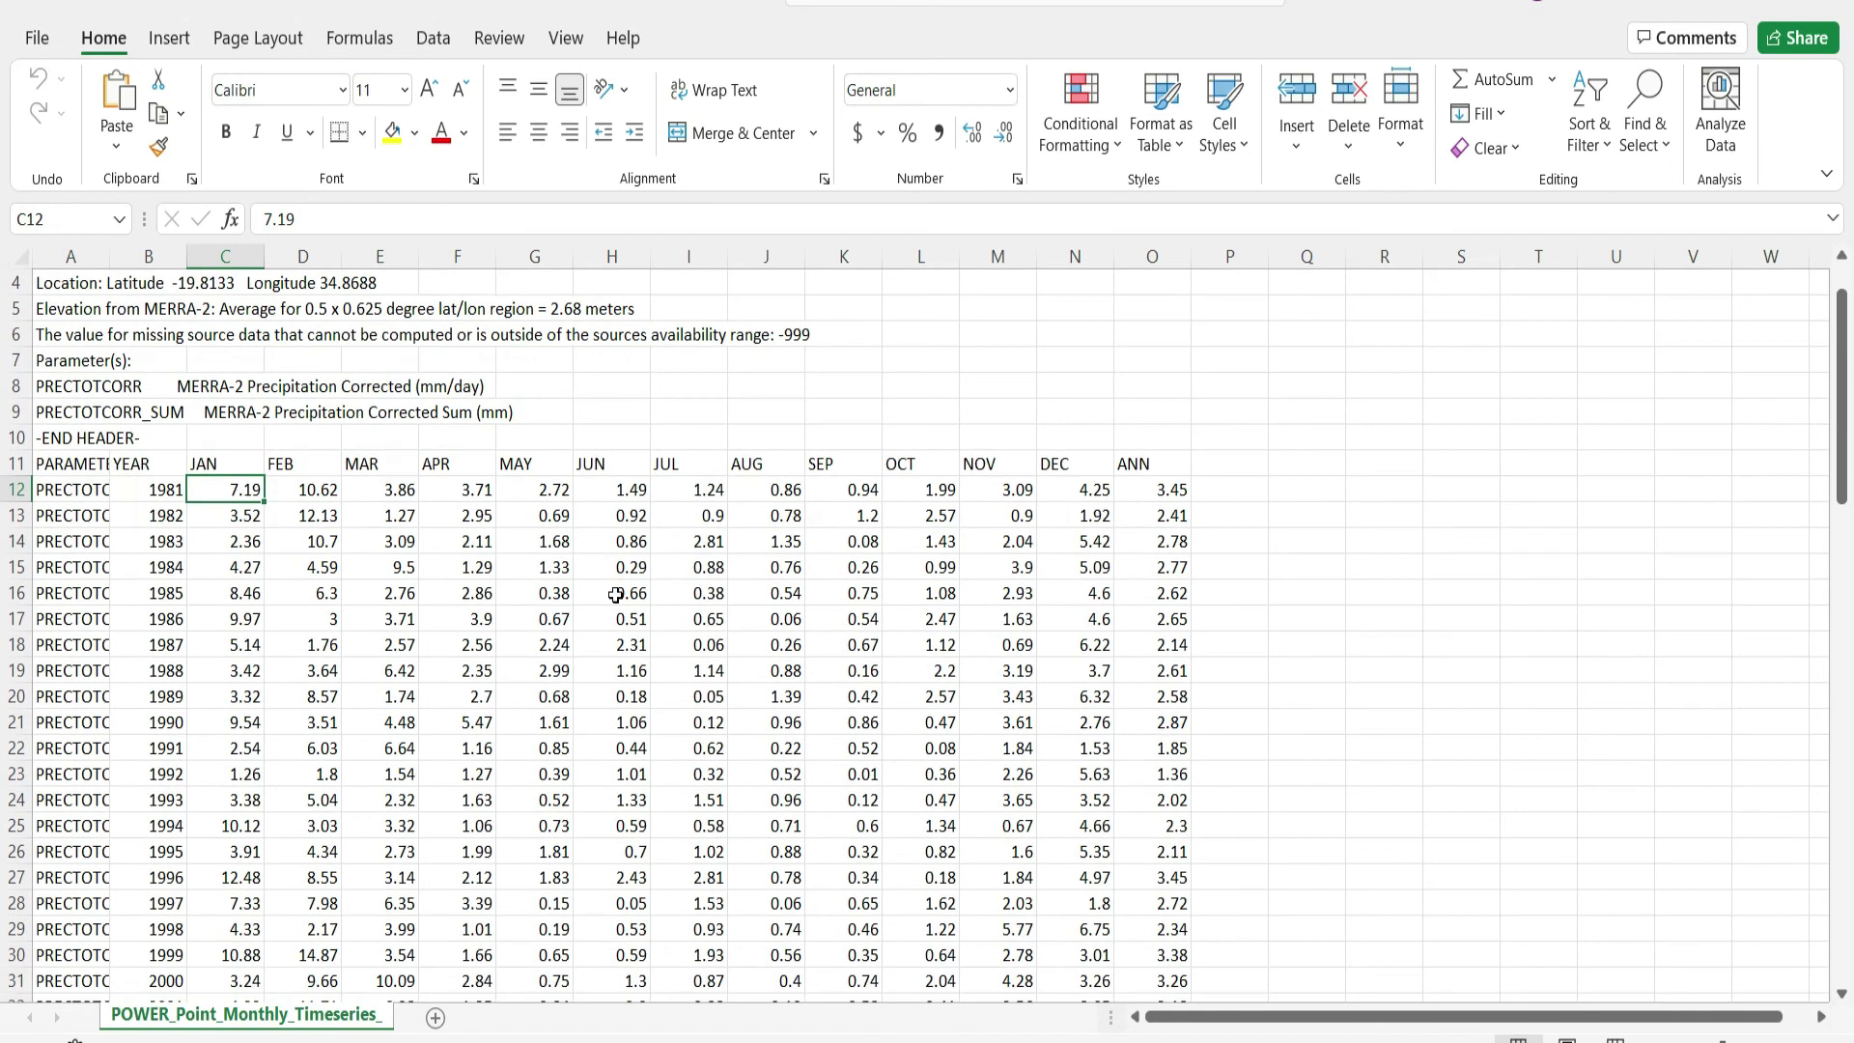
drag(248, 494, 1159, 484)
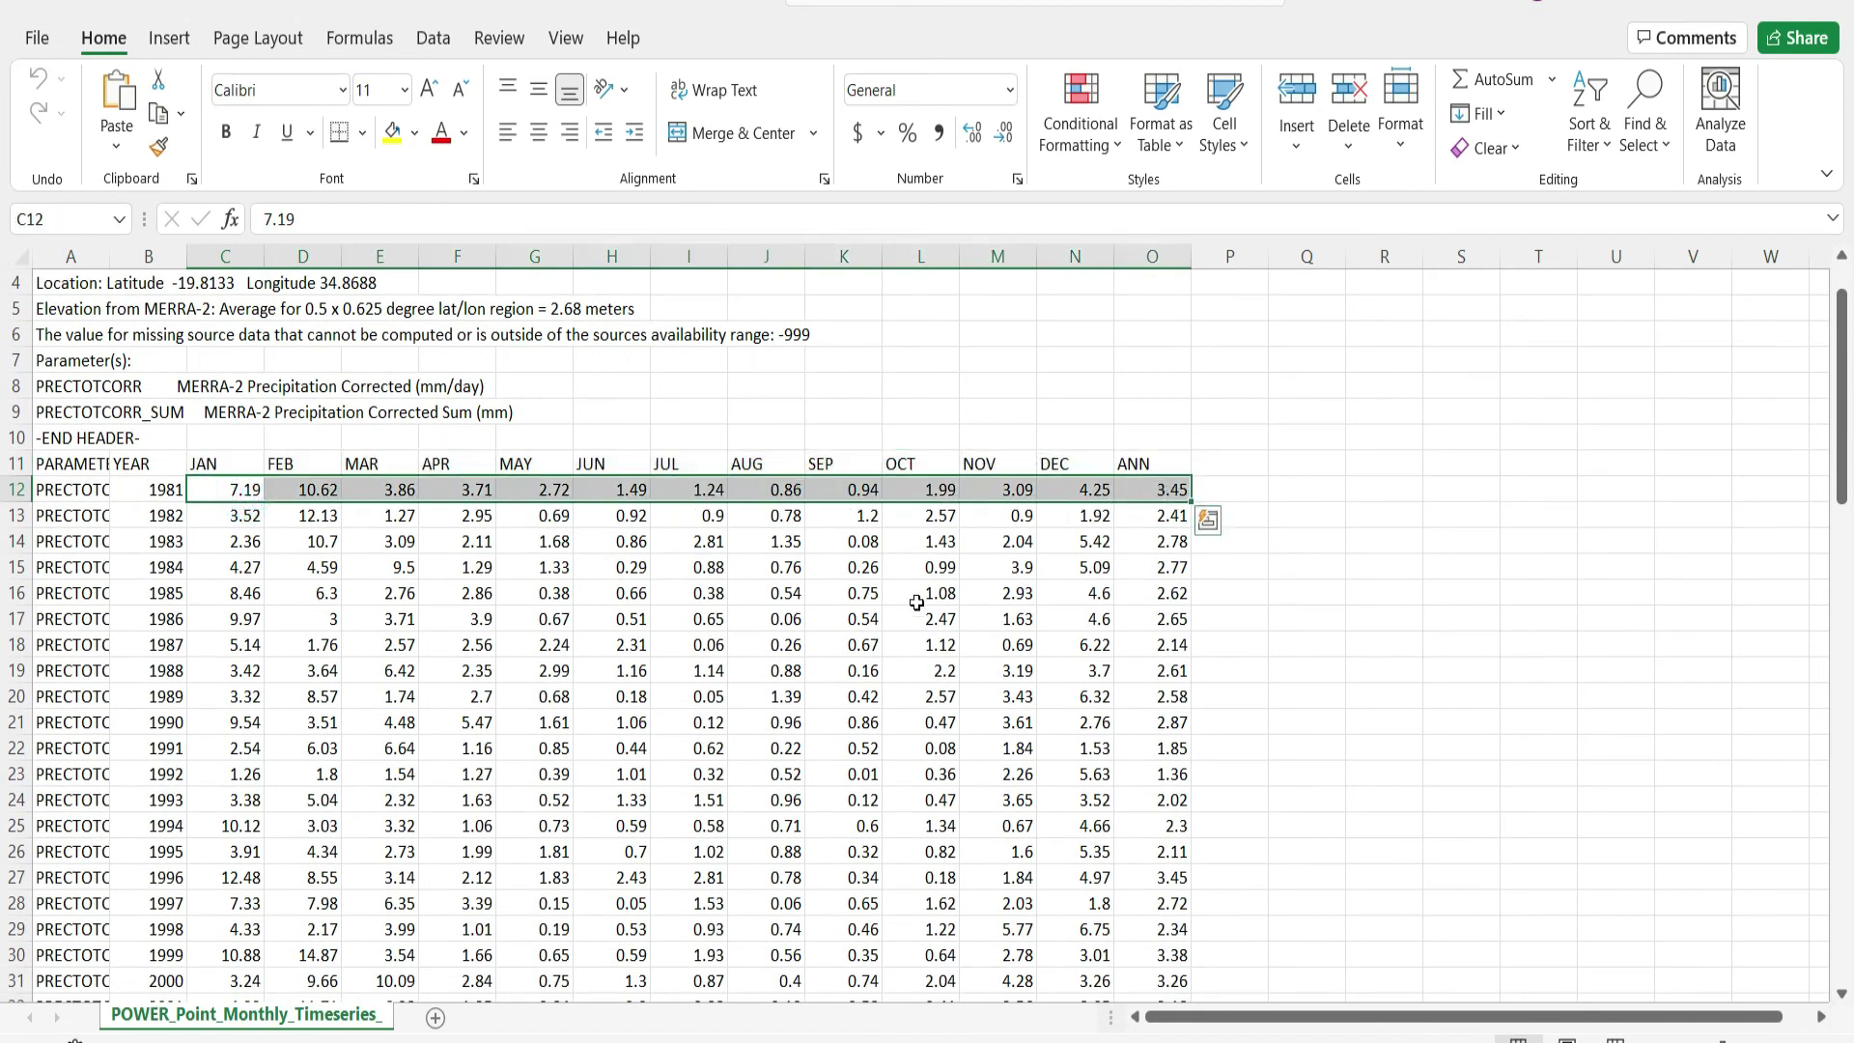
Look through the average precipitation rows and select the 2019 values from JAN to ANN, cells C50 to O50.
scroll(503, 869, down, 5)
scroll(458, 886, down, 5)
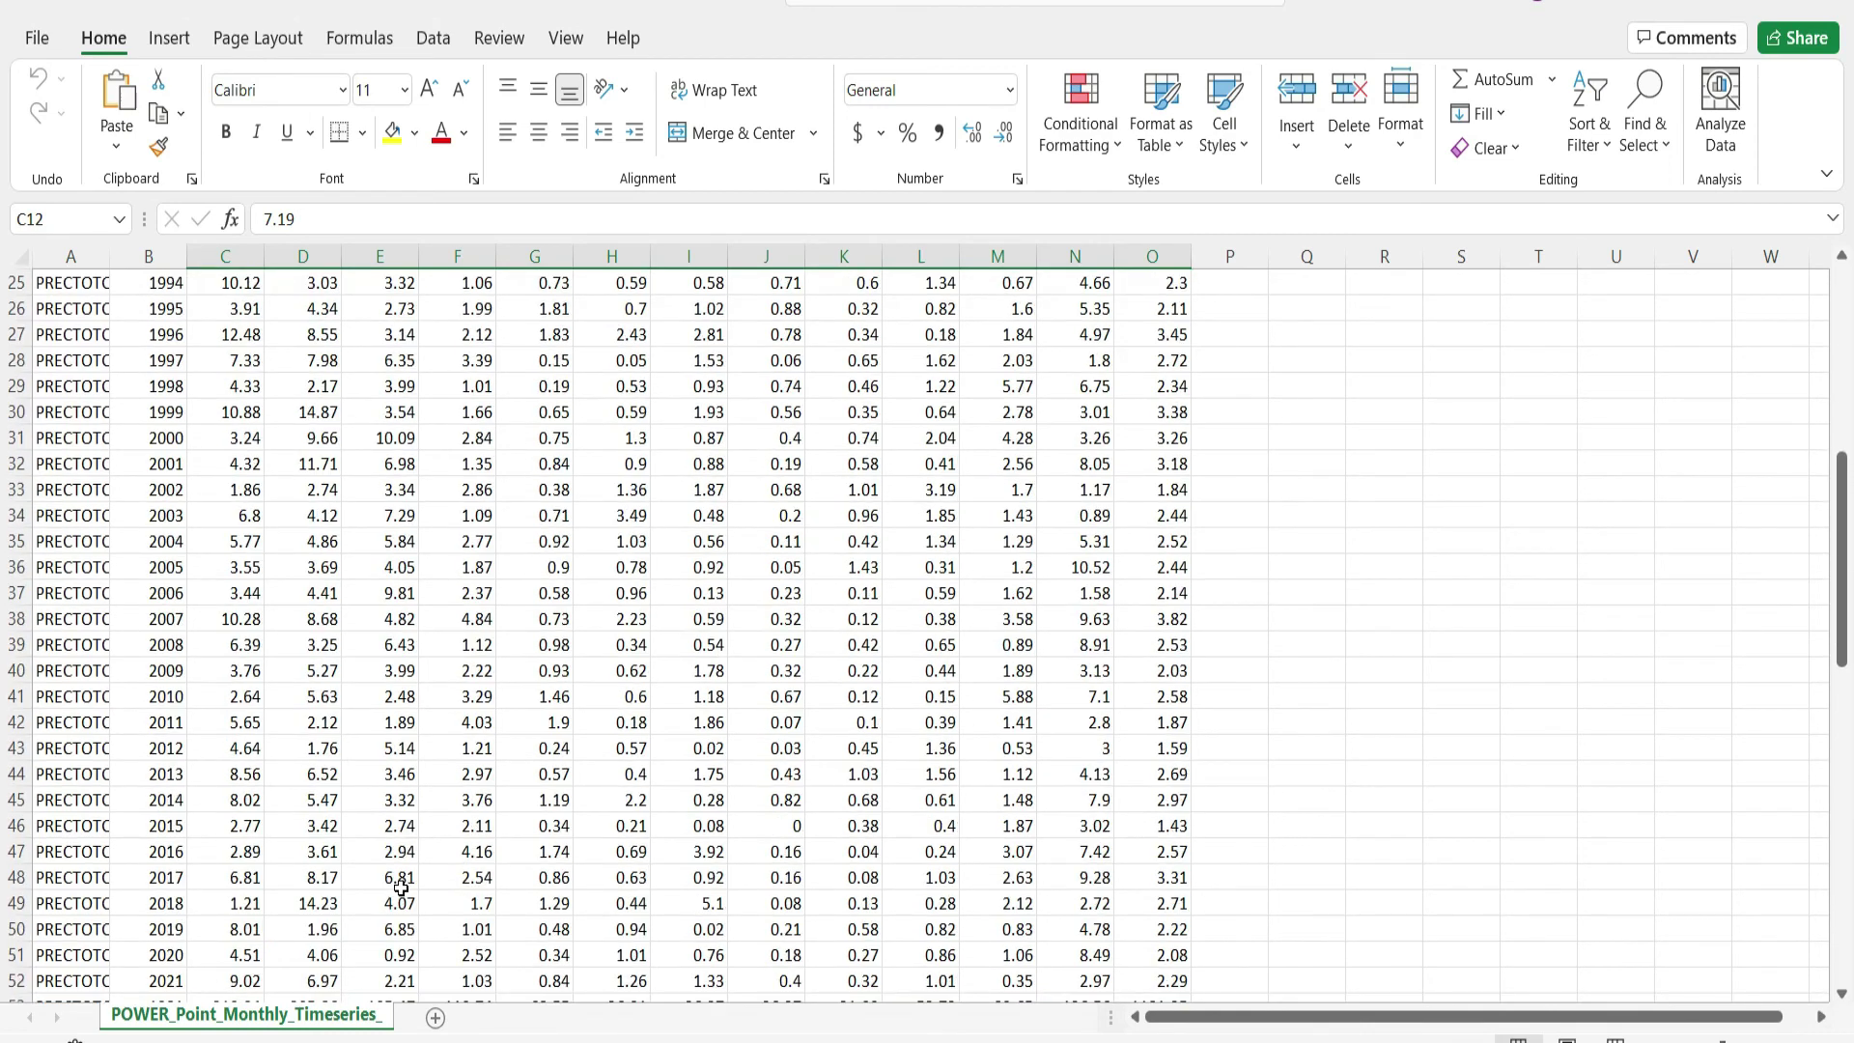
scroll(307, 924, down, 2)
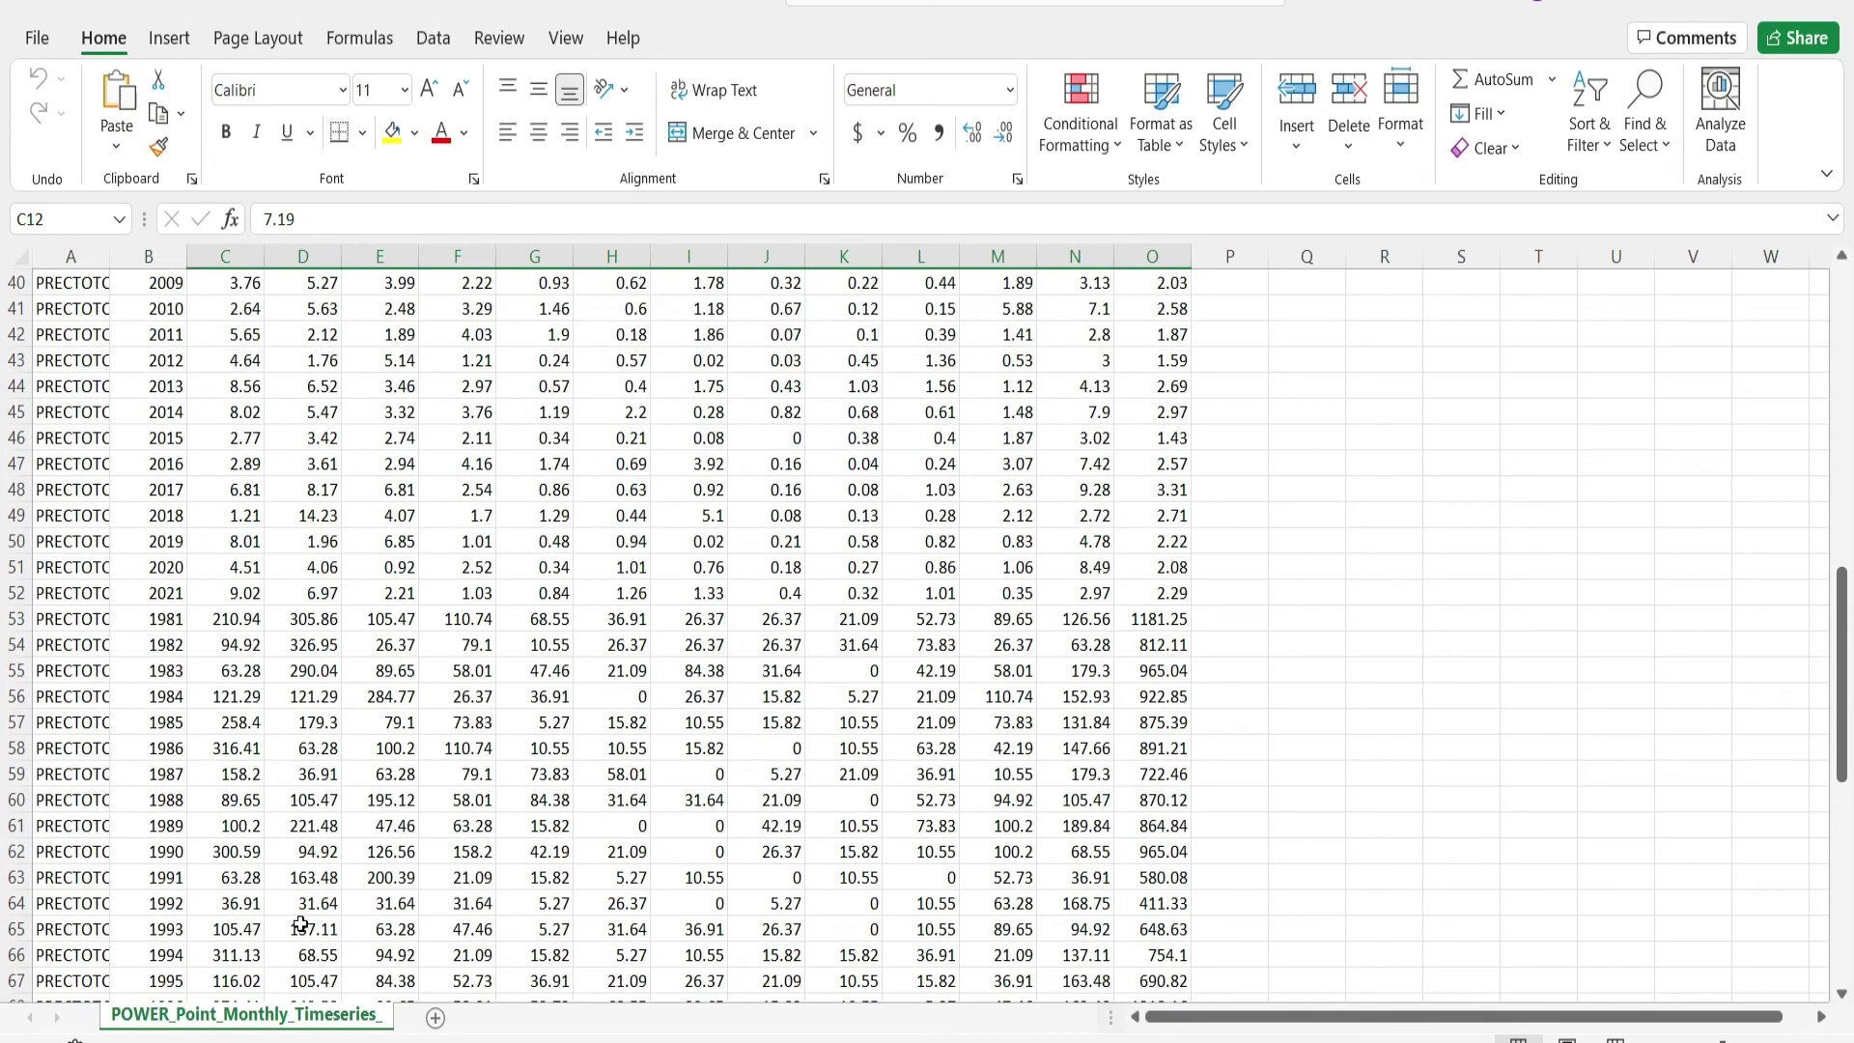
scroll(301, 924, up, 3)
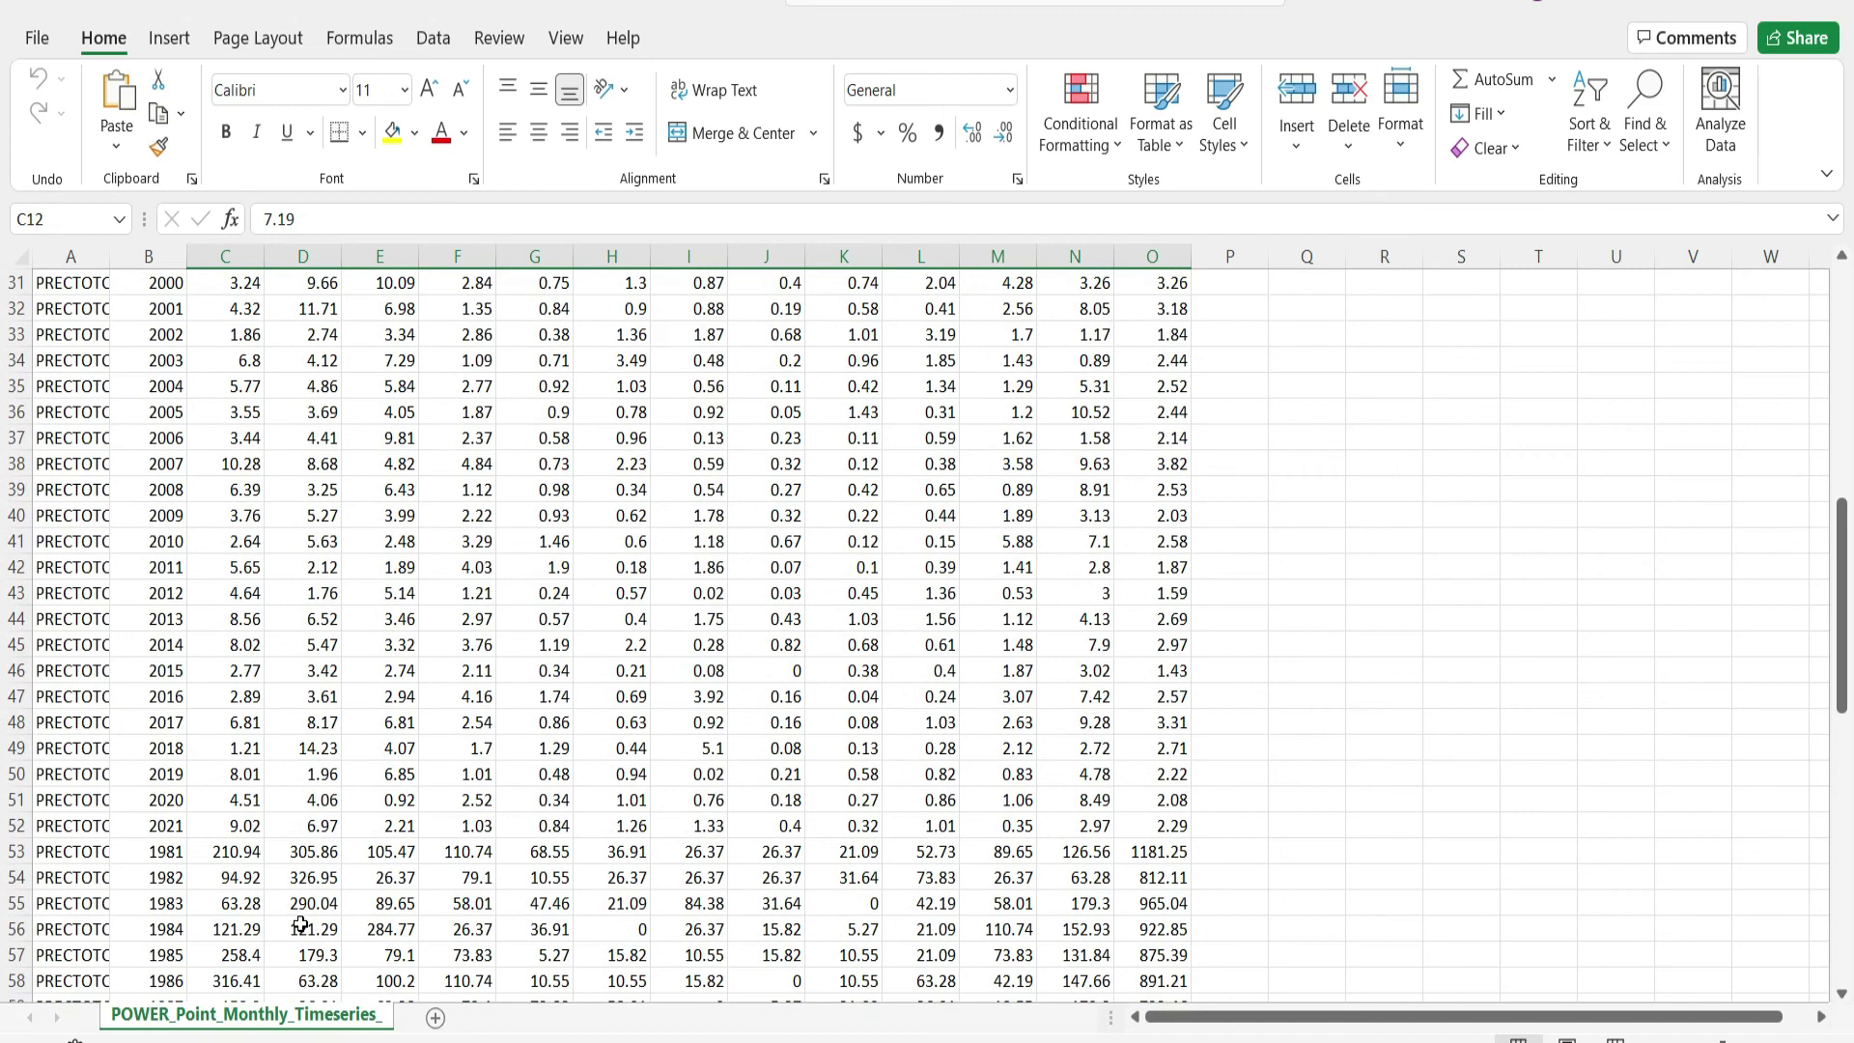
drag(249, 780, 1164, 765)
scroll(345, 554, up, 3)
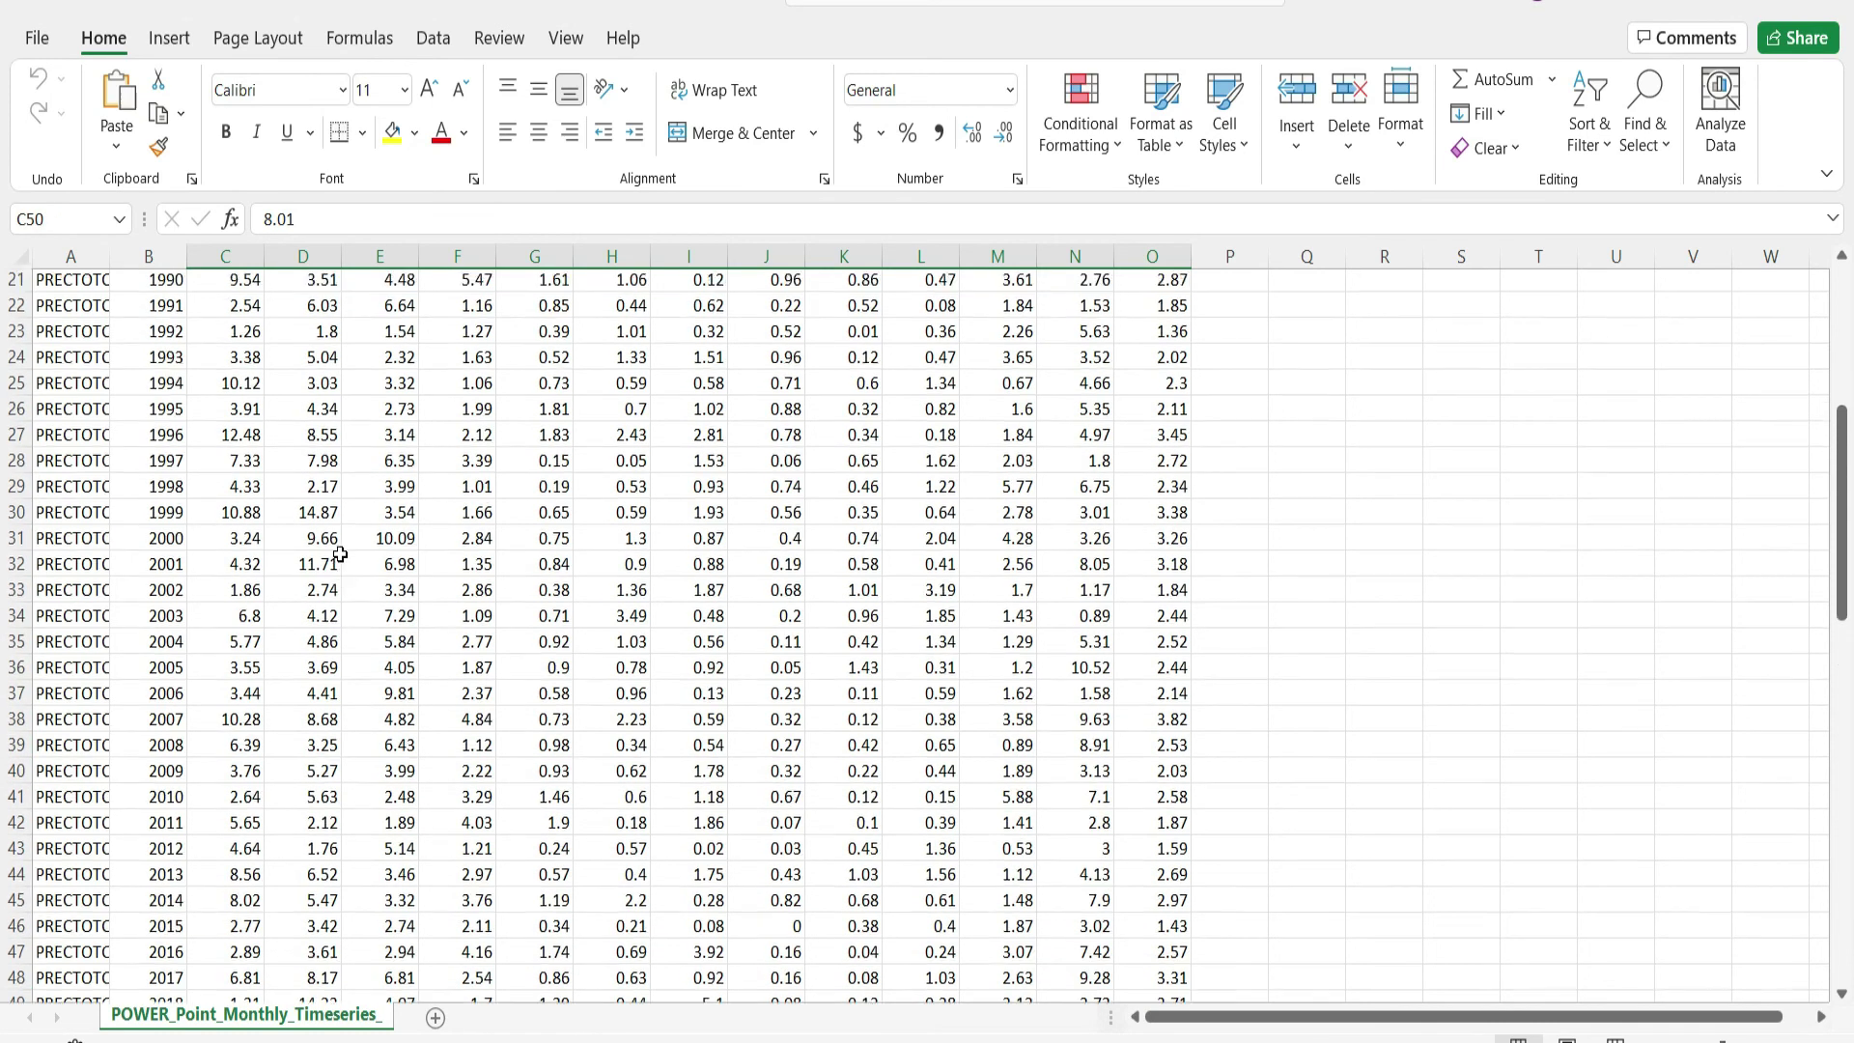
Widen column A so the full parameter names fit, and compare the PRECTOTCORR and PRECTOTCORR_SUM rows.
scroll(340, 553, down, 13)
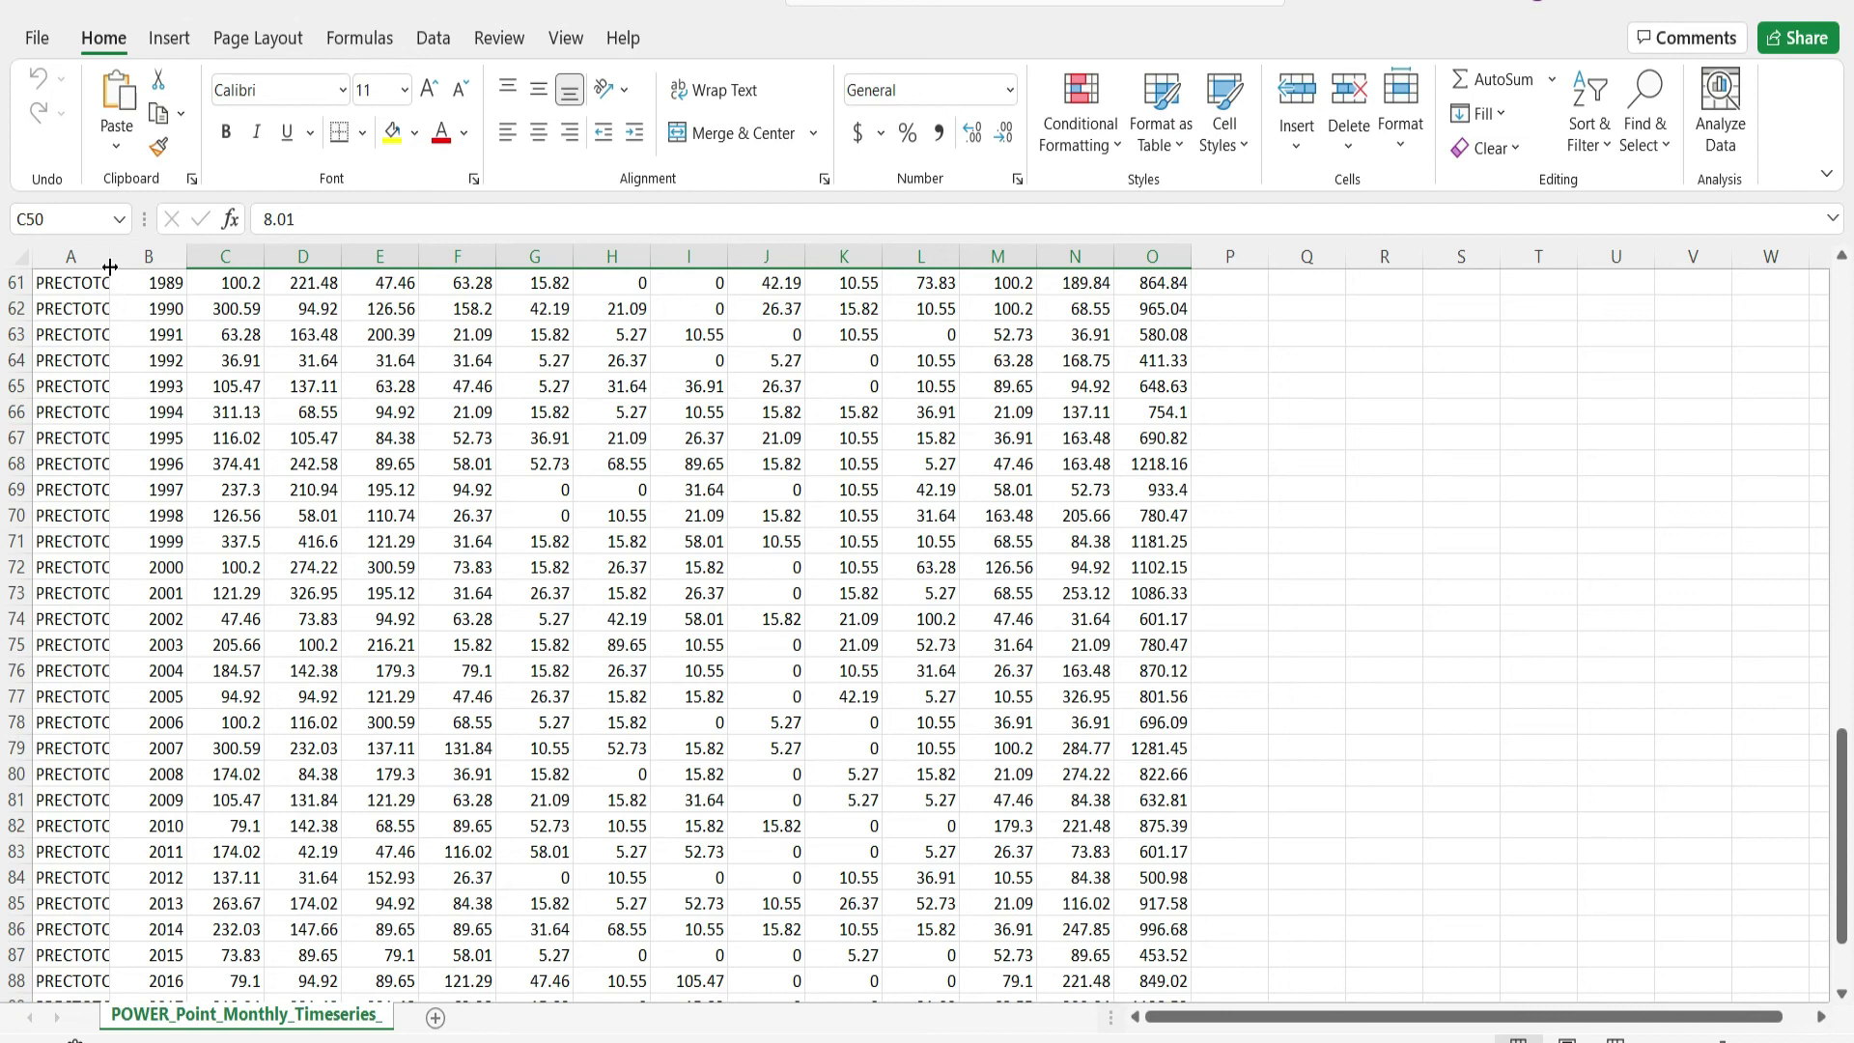
drag(114, 259, 193, 259)
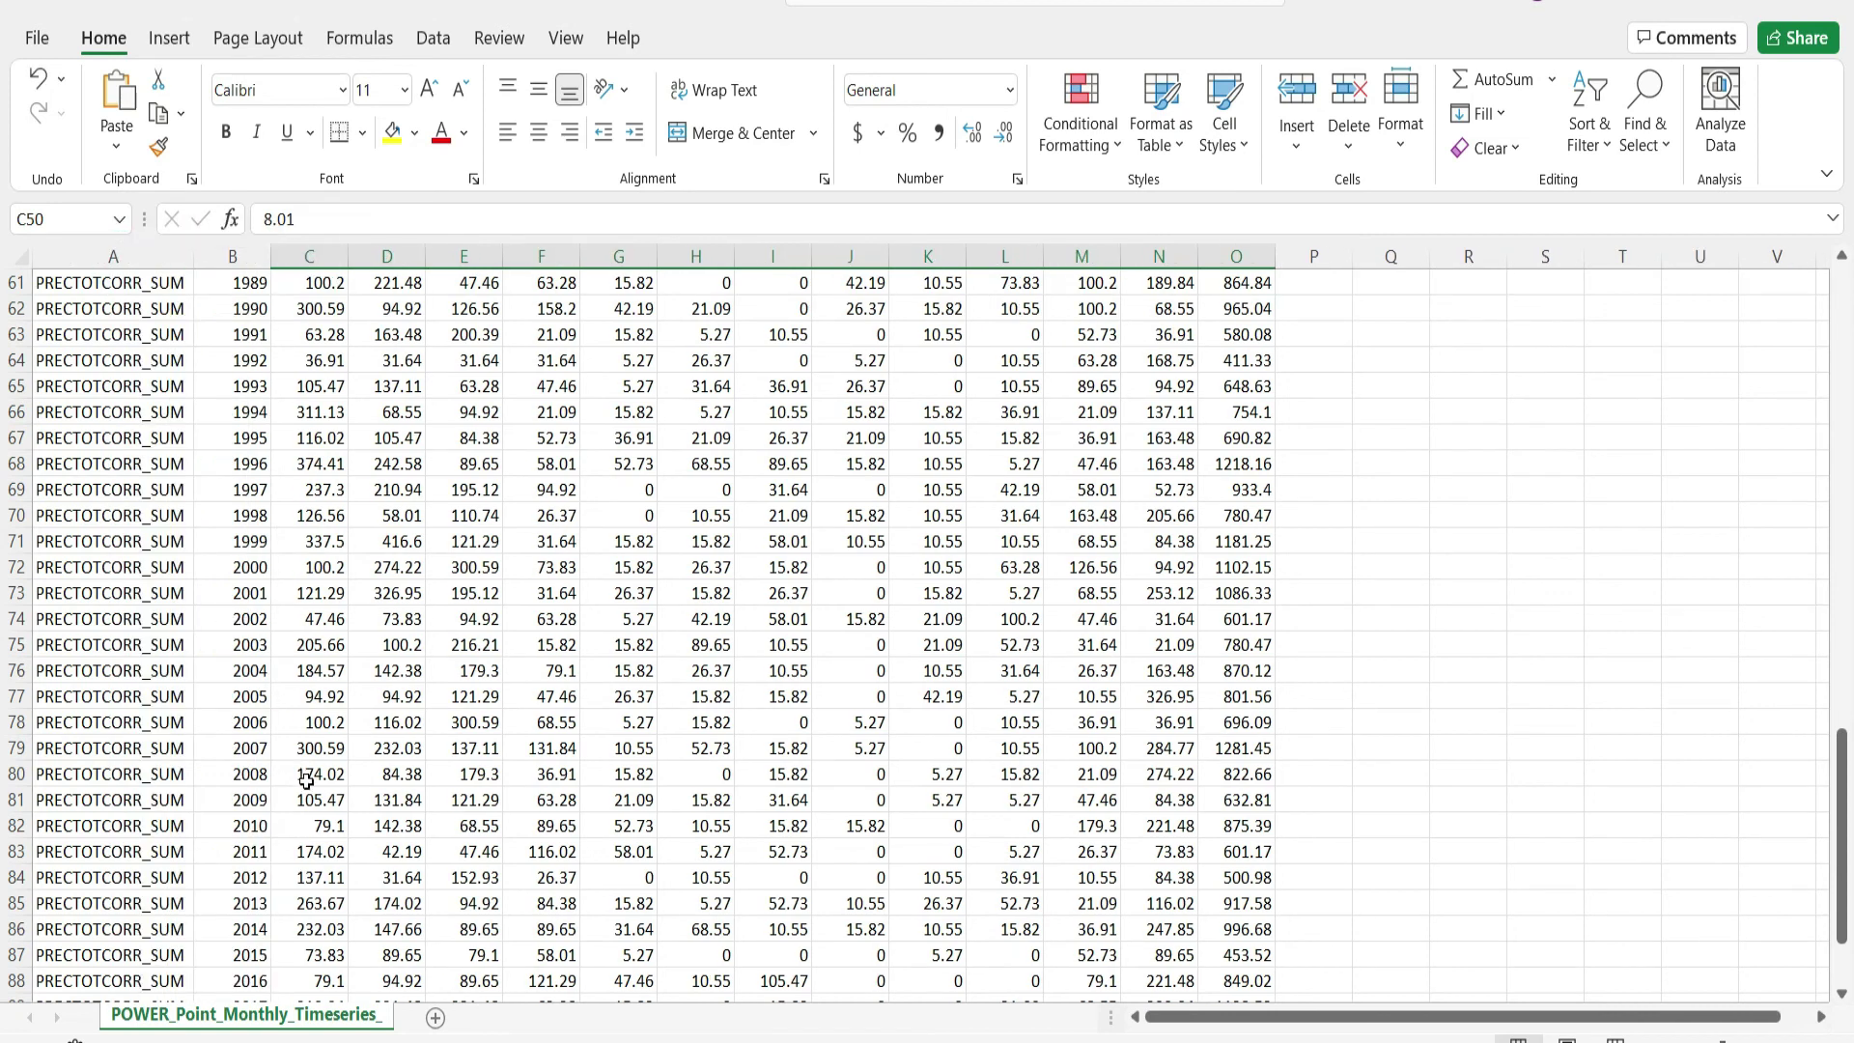
scroll(201, 502, up, 4)
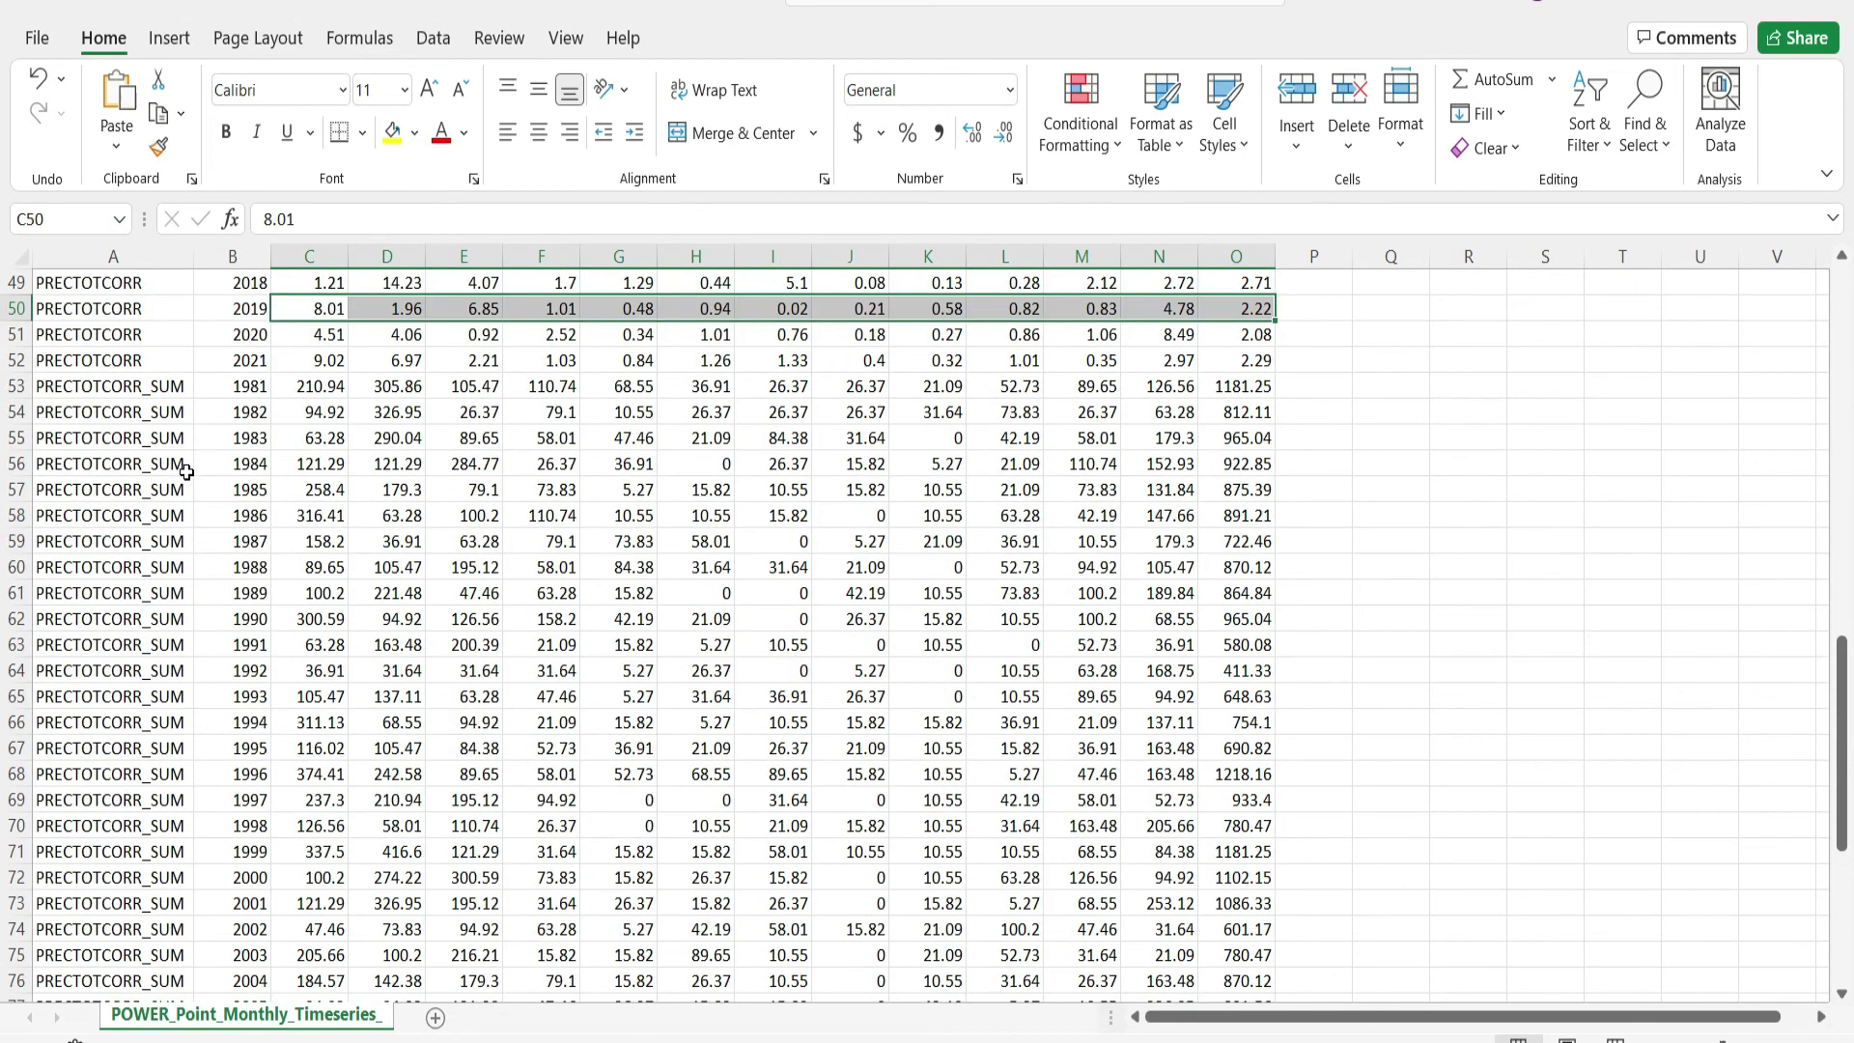
scroll(187, 472, up, 3)
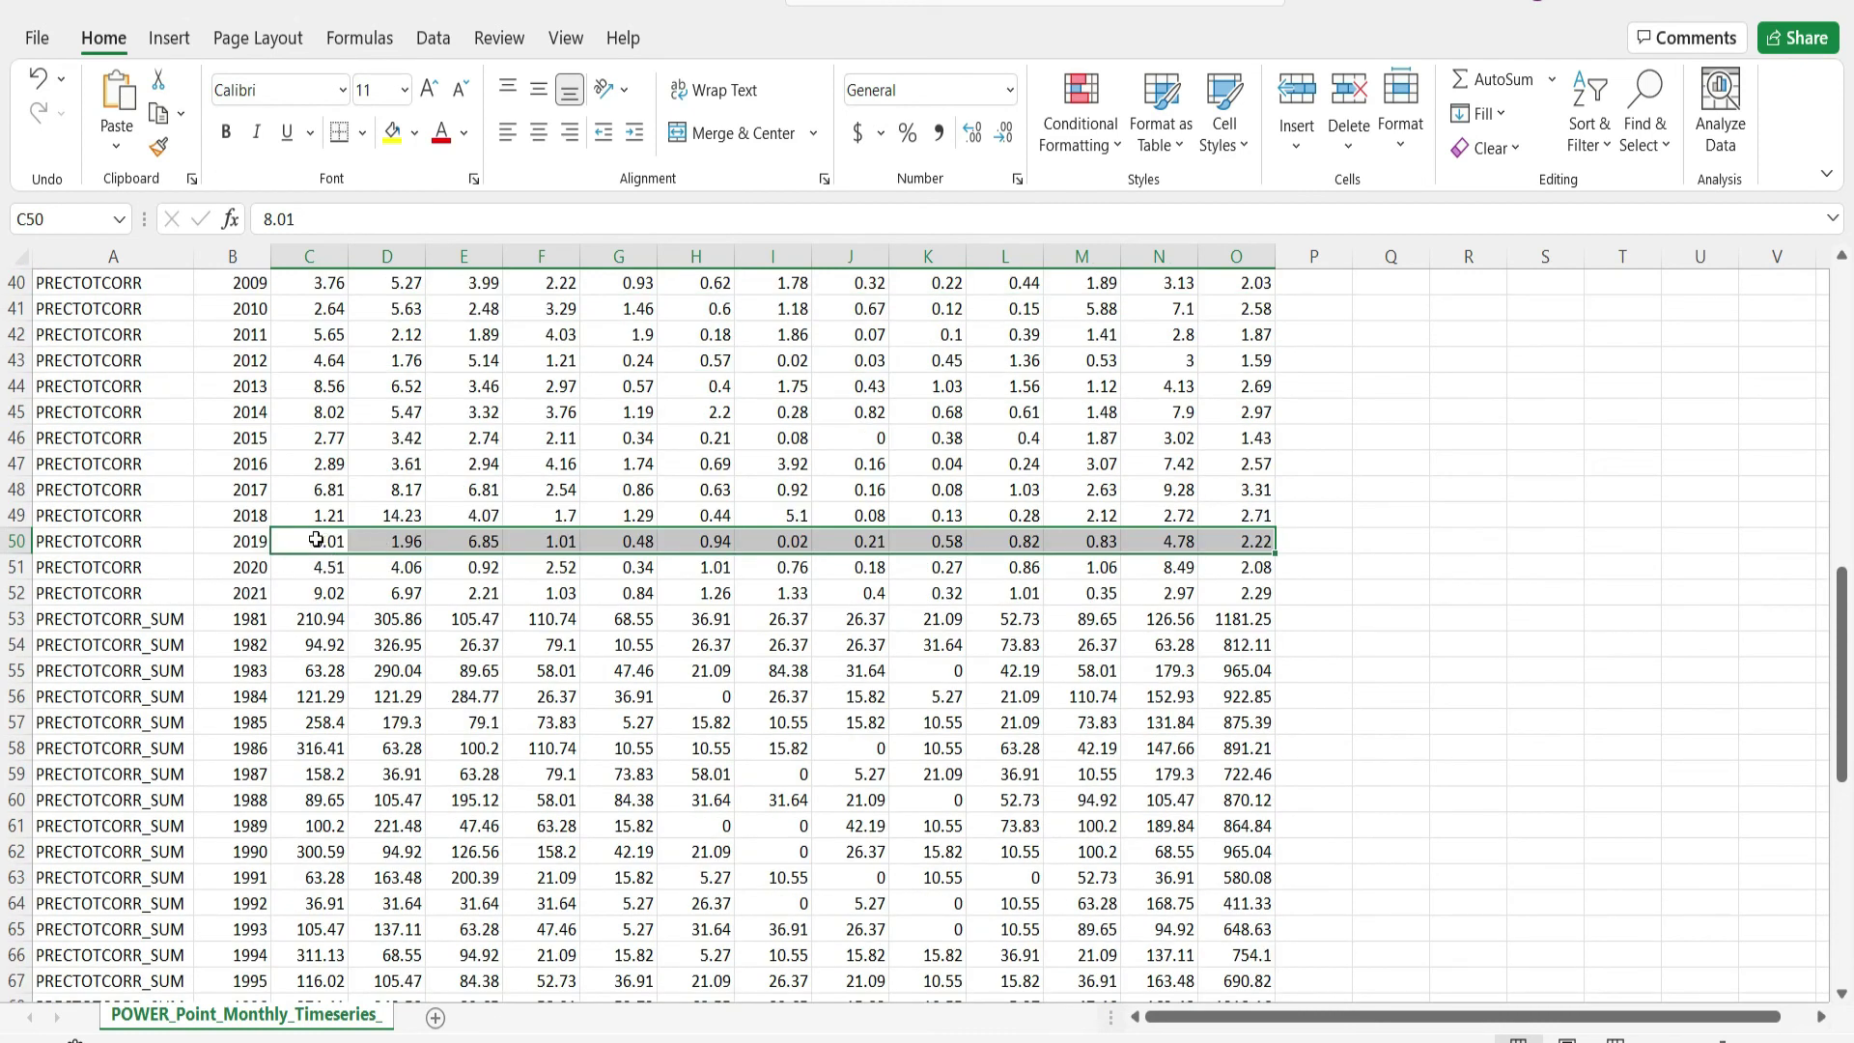
Select the 2019 row of the PRECTOTCORR_SUM data, cells B91 to O91, to check the monthly and annual sums.
scroll(336, 606, down, 10)
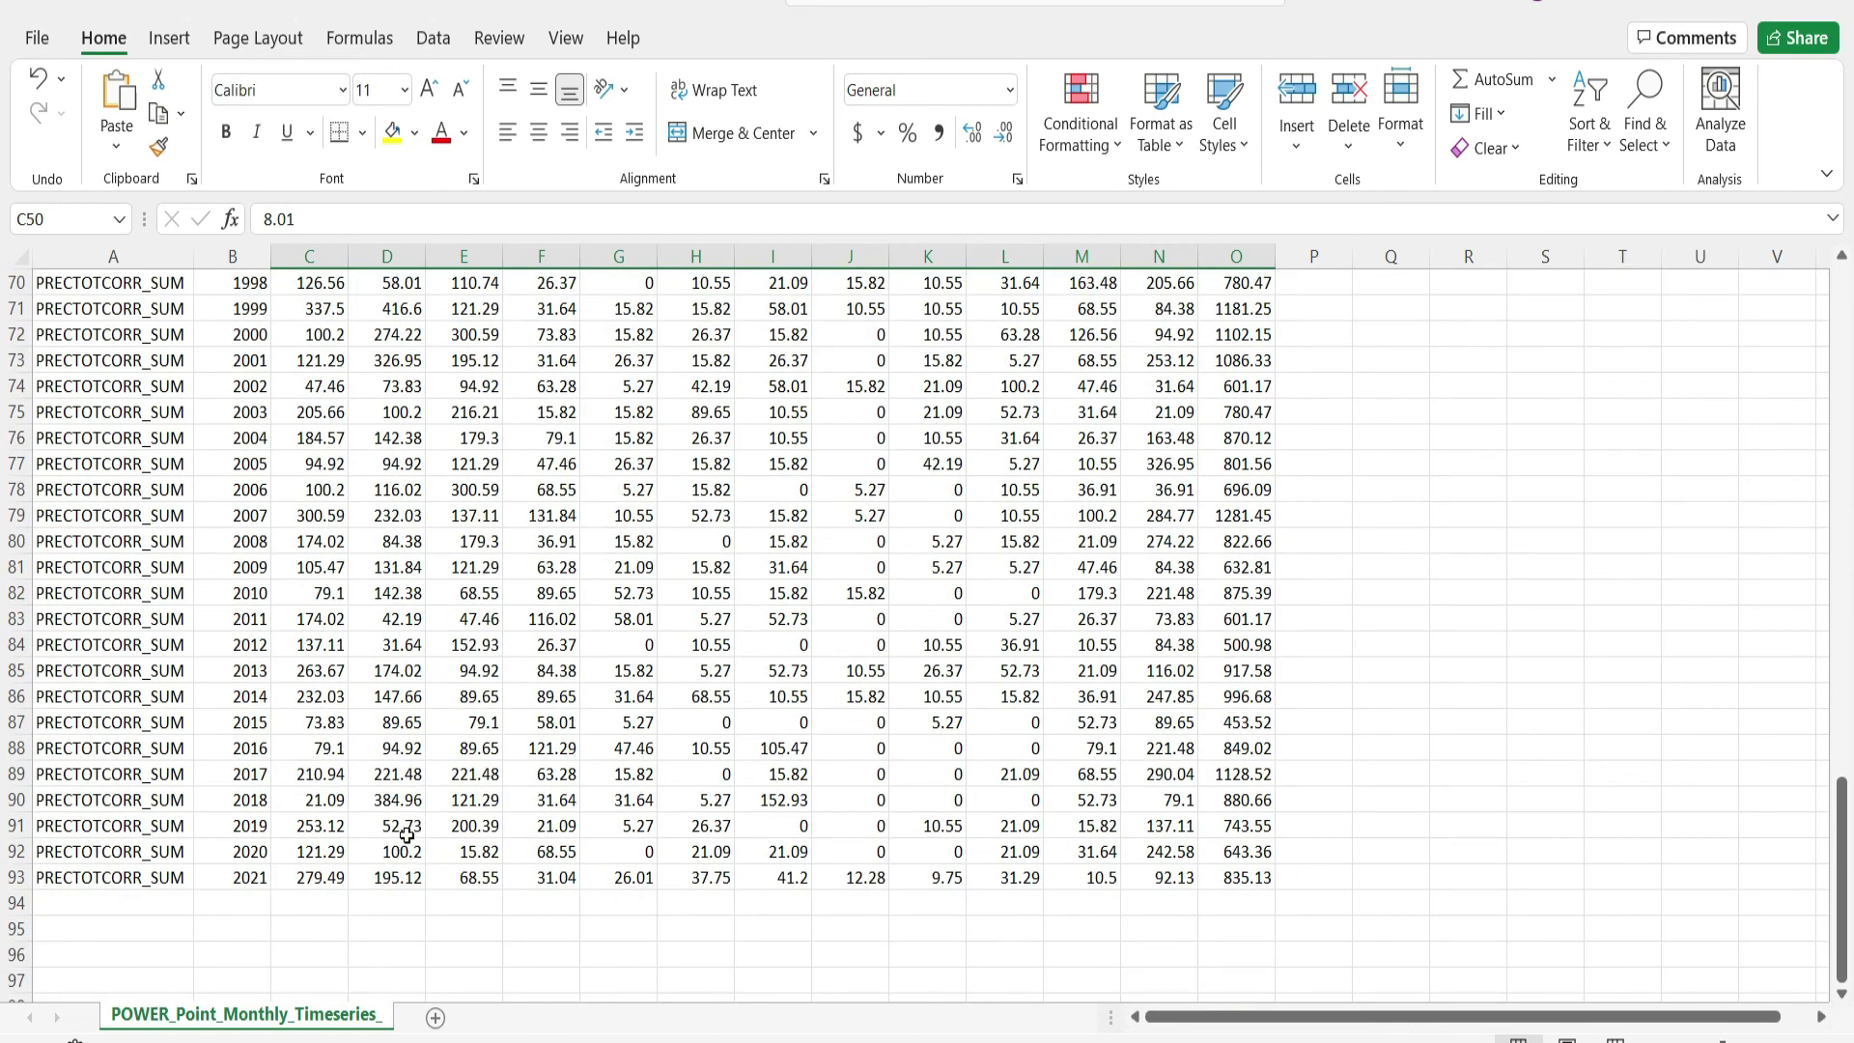
click(444, 826)
drag(262, 819, 1292, 855)
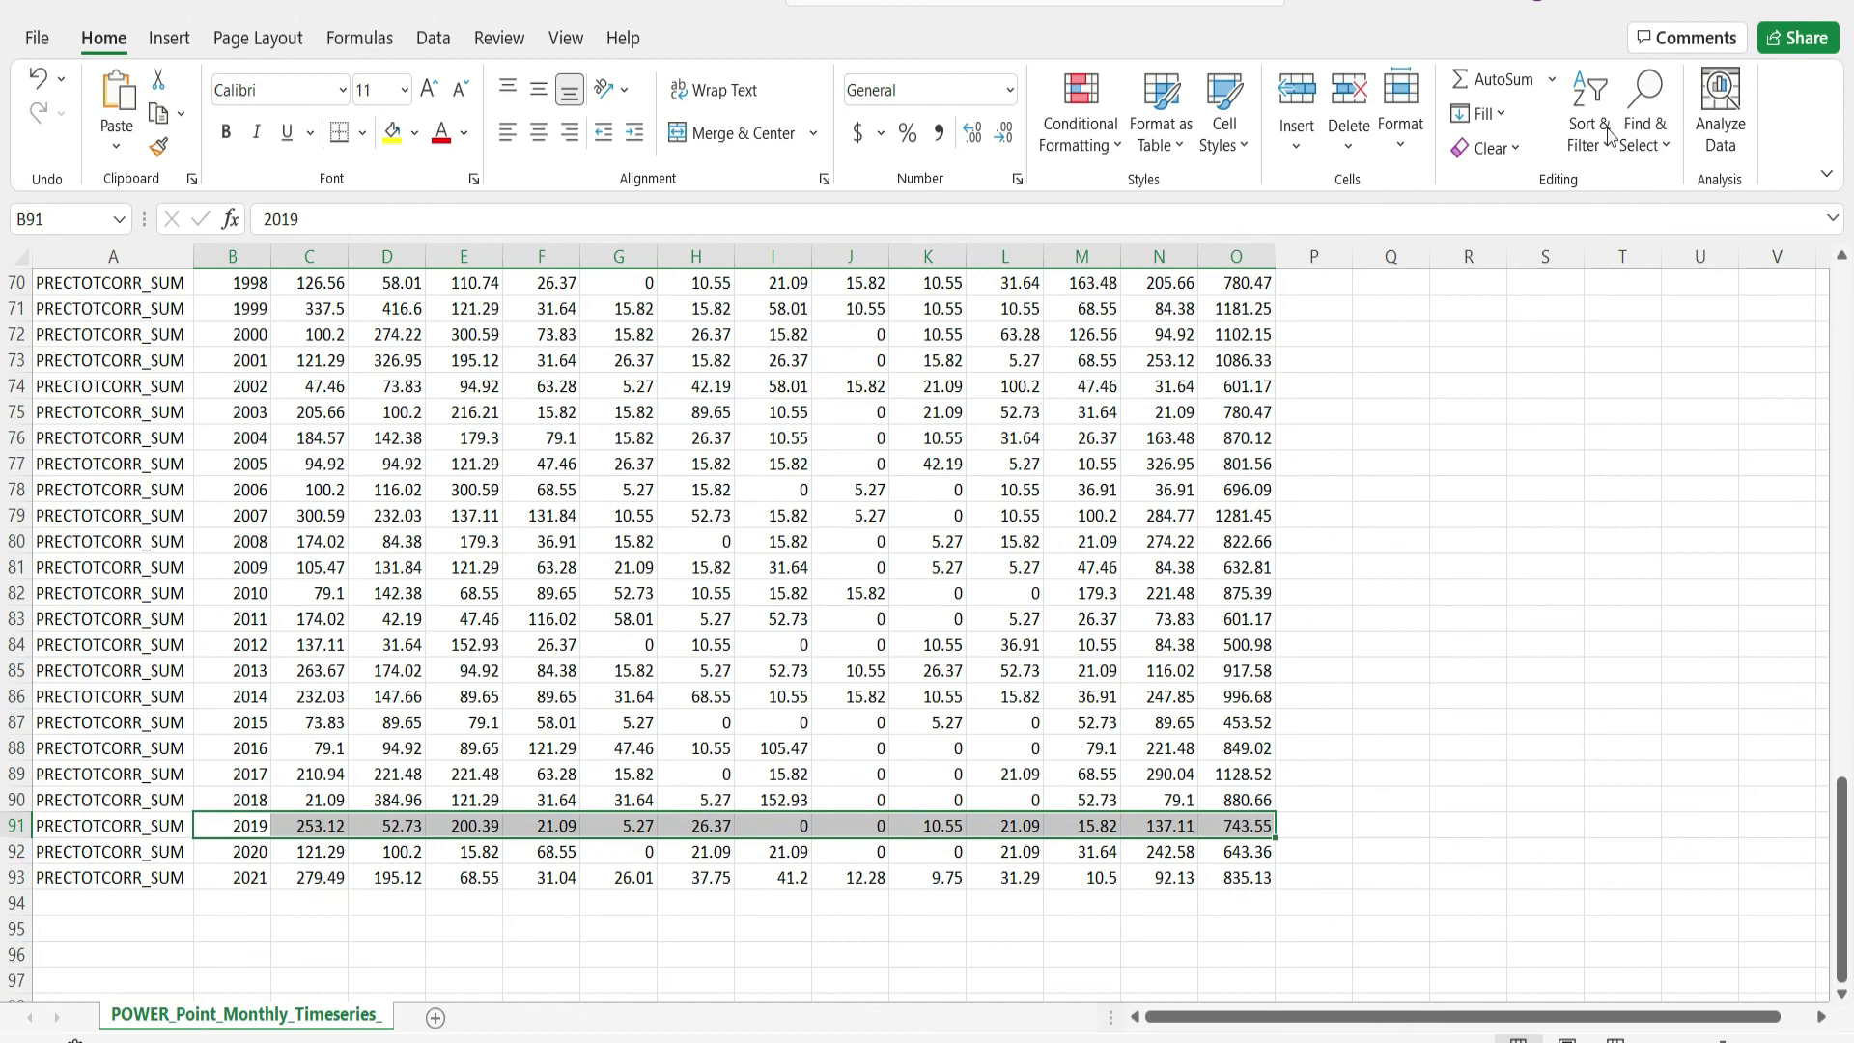
Switch back to the POWER Data Access Viewer, close the finished order, reopen the single point form and open its Parameter Definitions page.
key(alt+Tab)
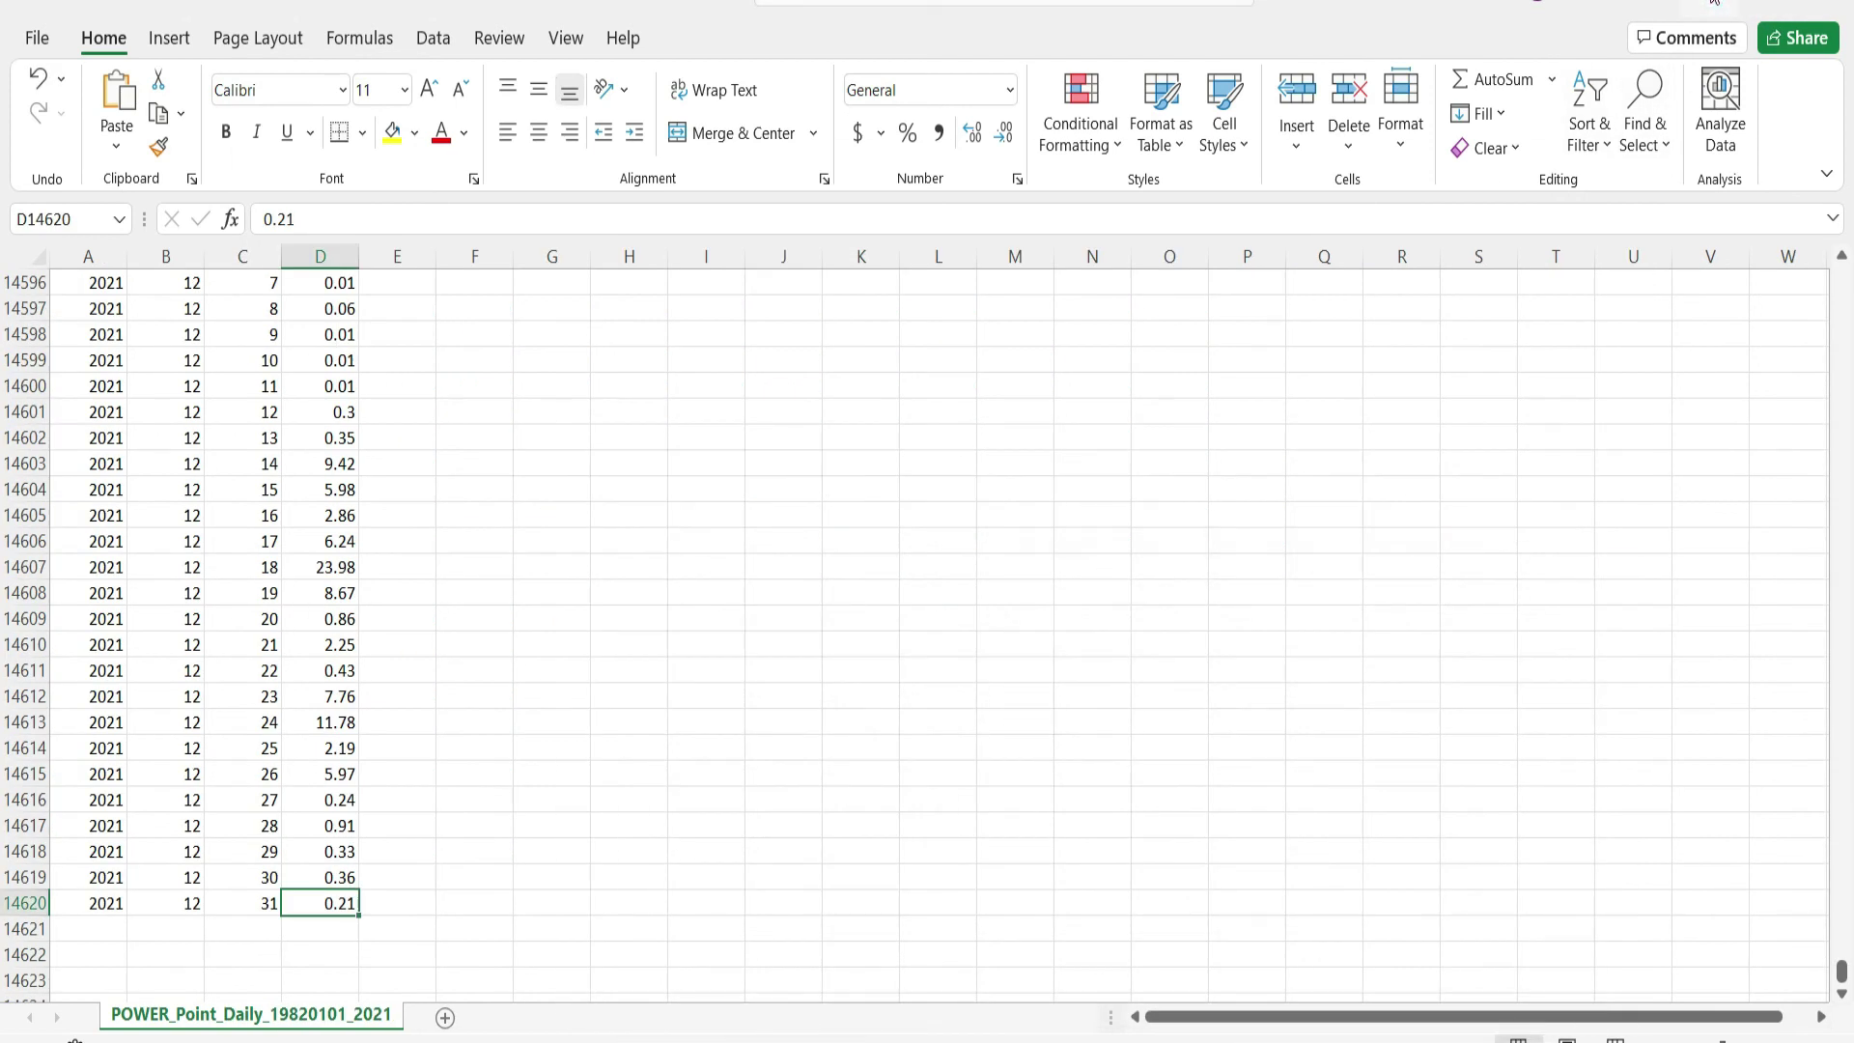
key(alt+Tab)
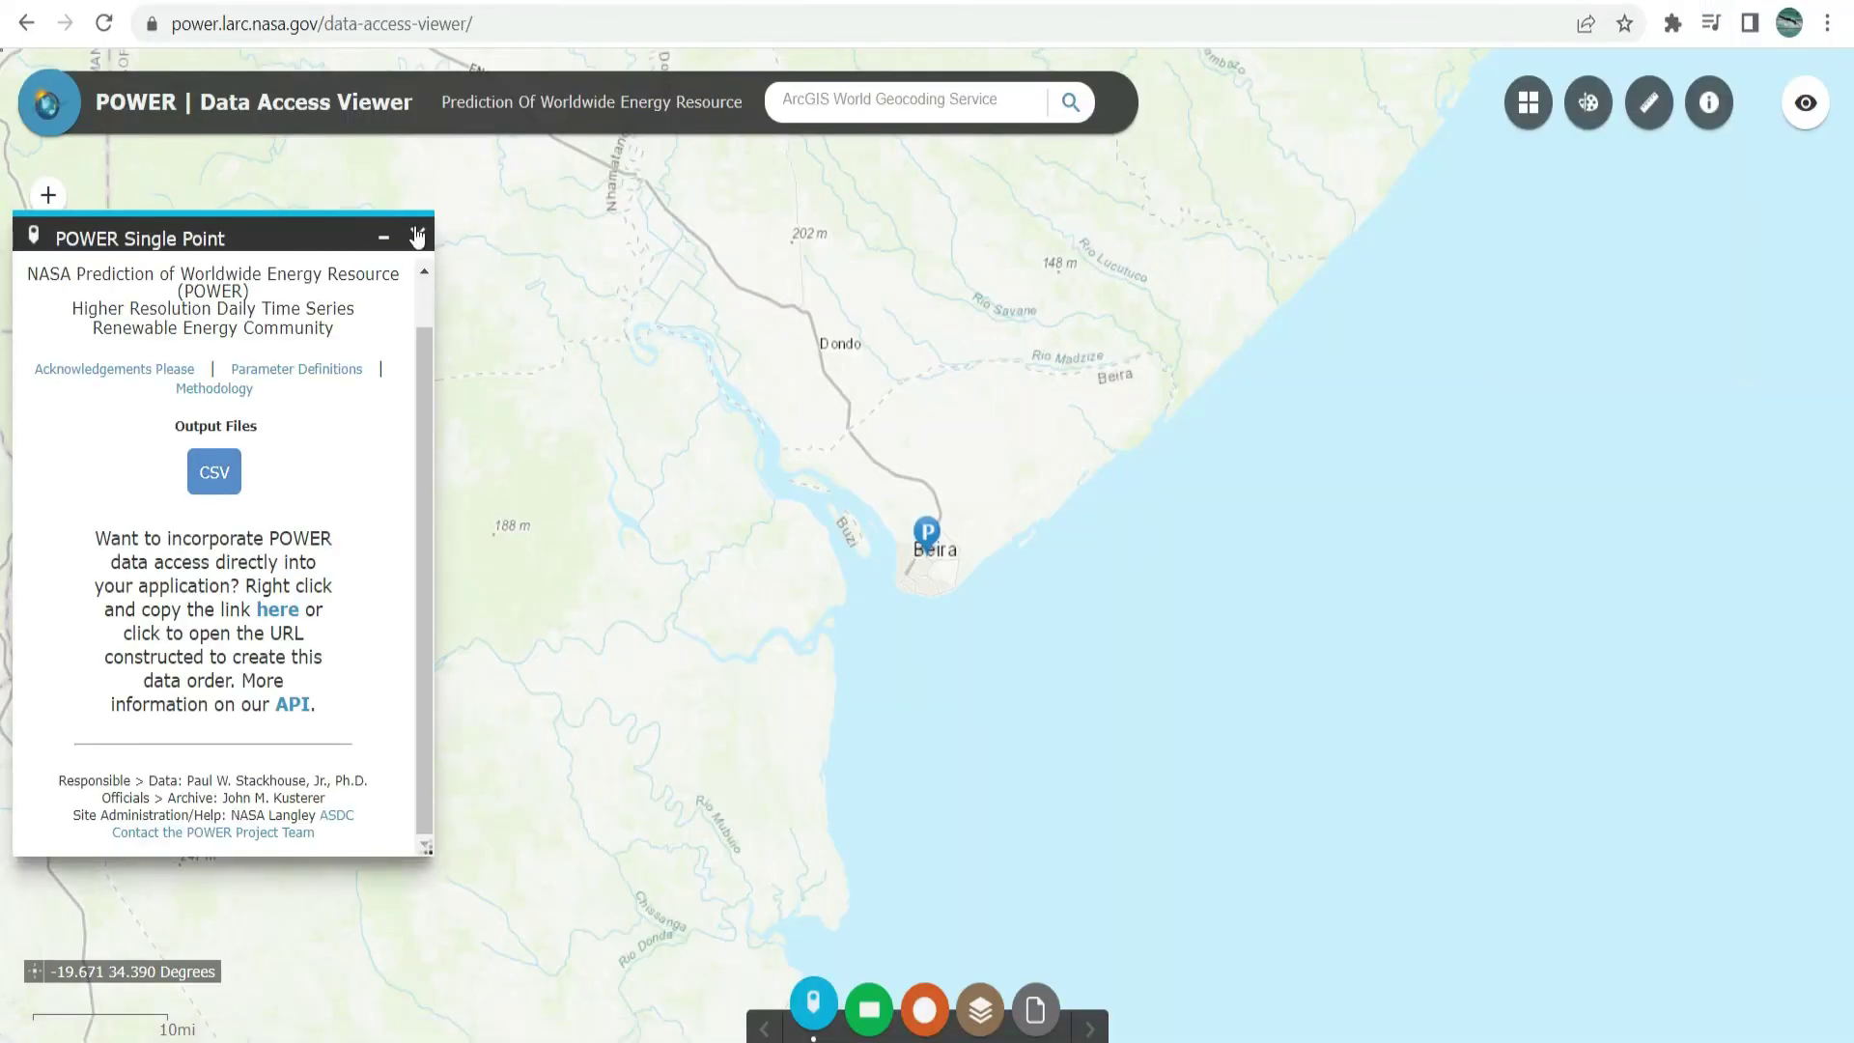
click(416, 236)
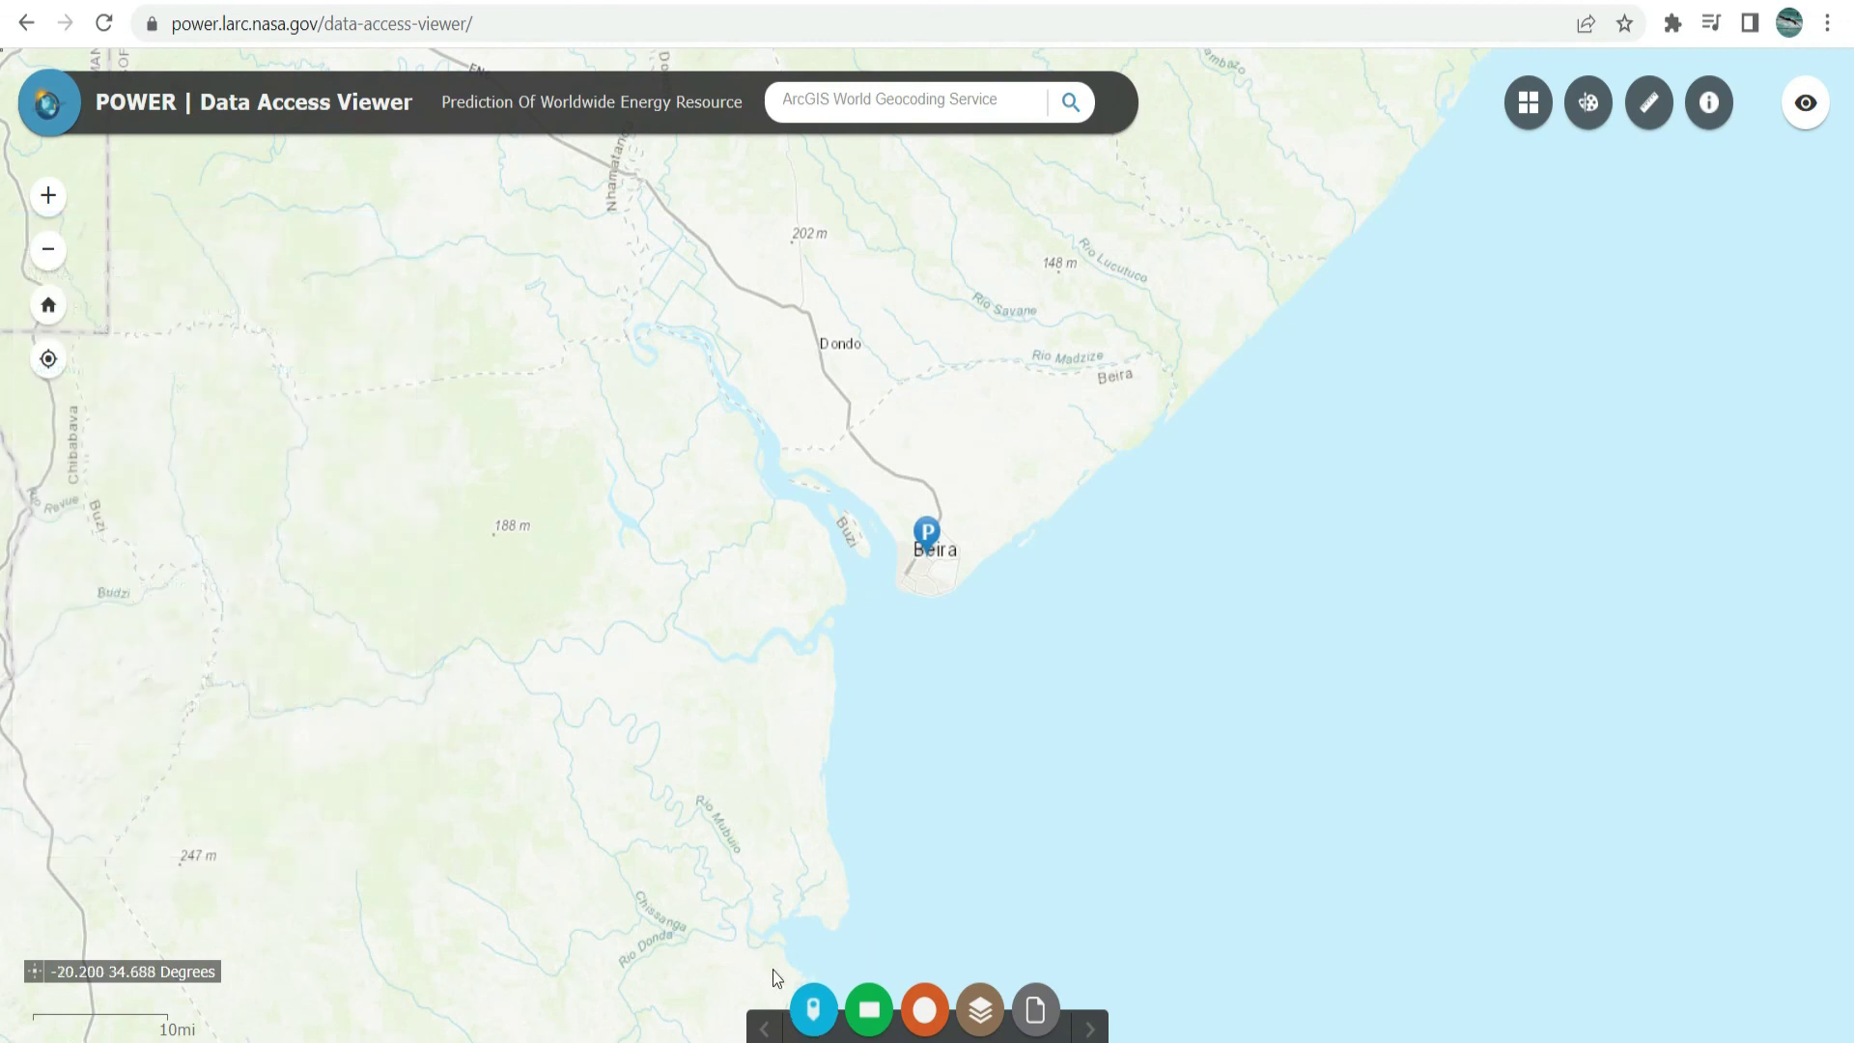
click(813, 1009)
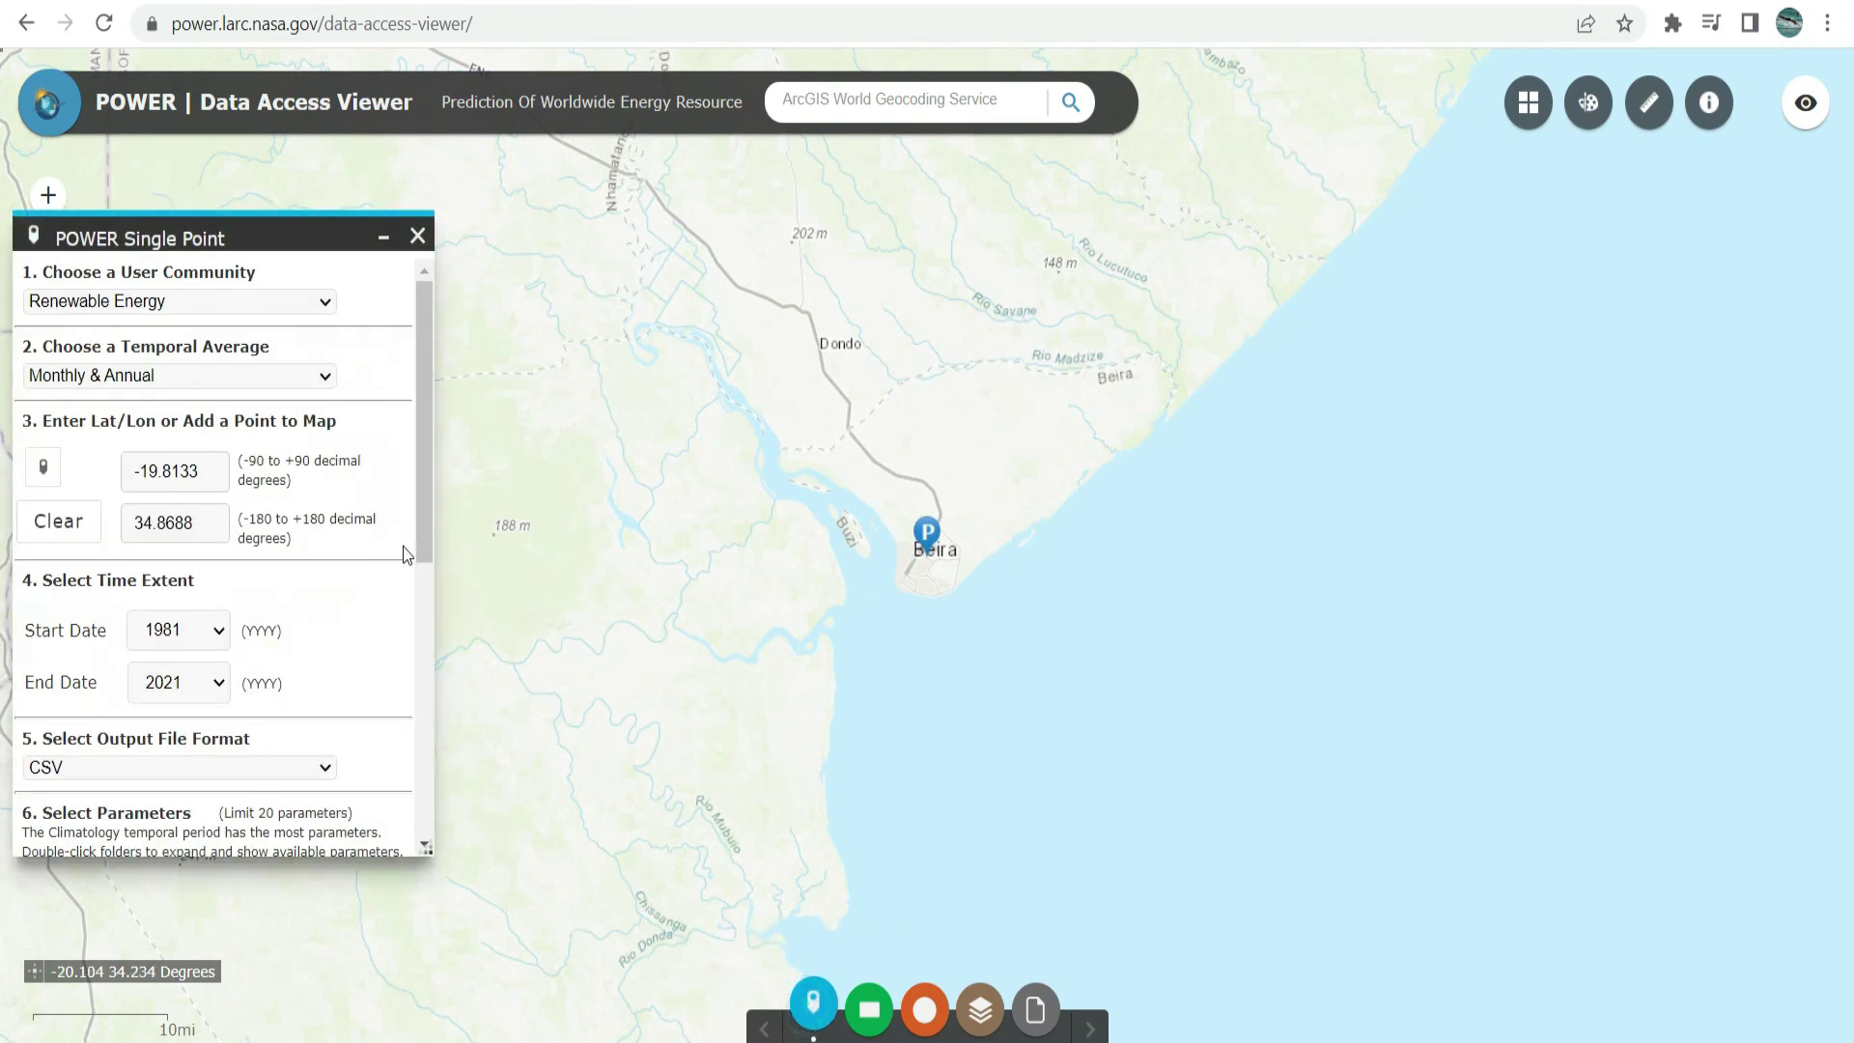
drag(431, 504, 450, 821)
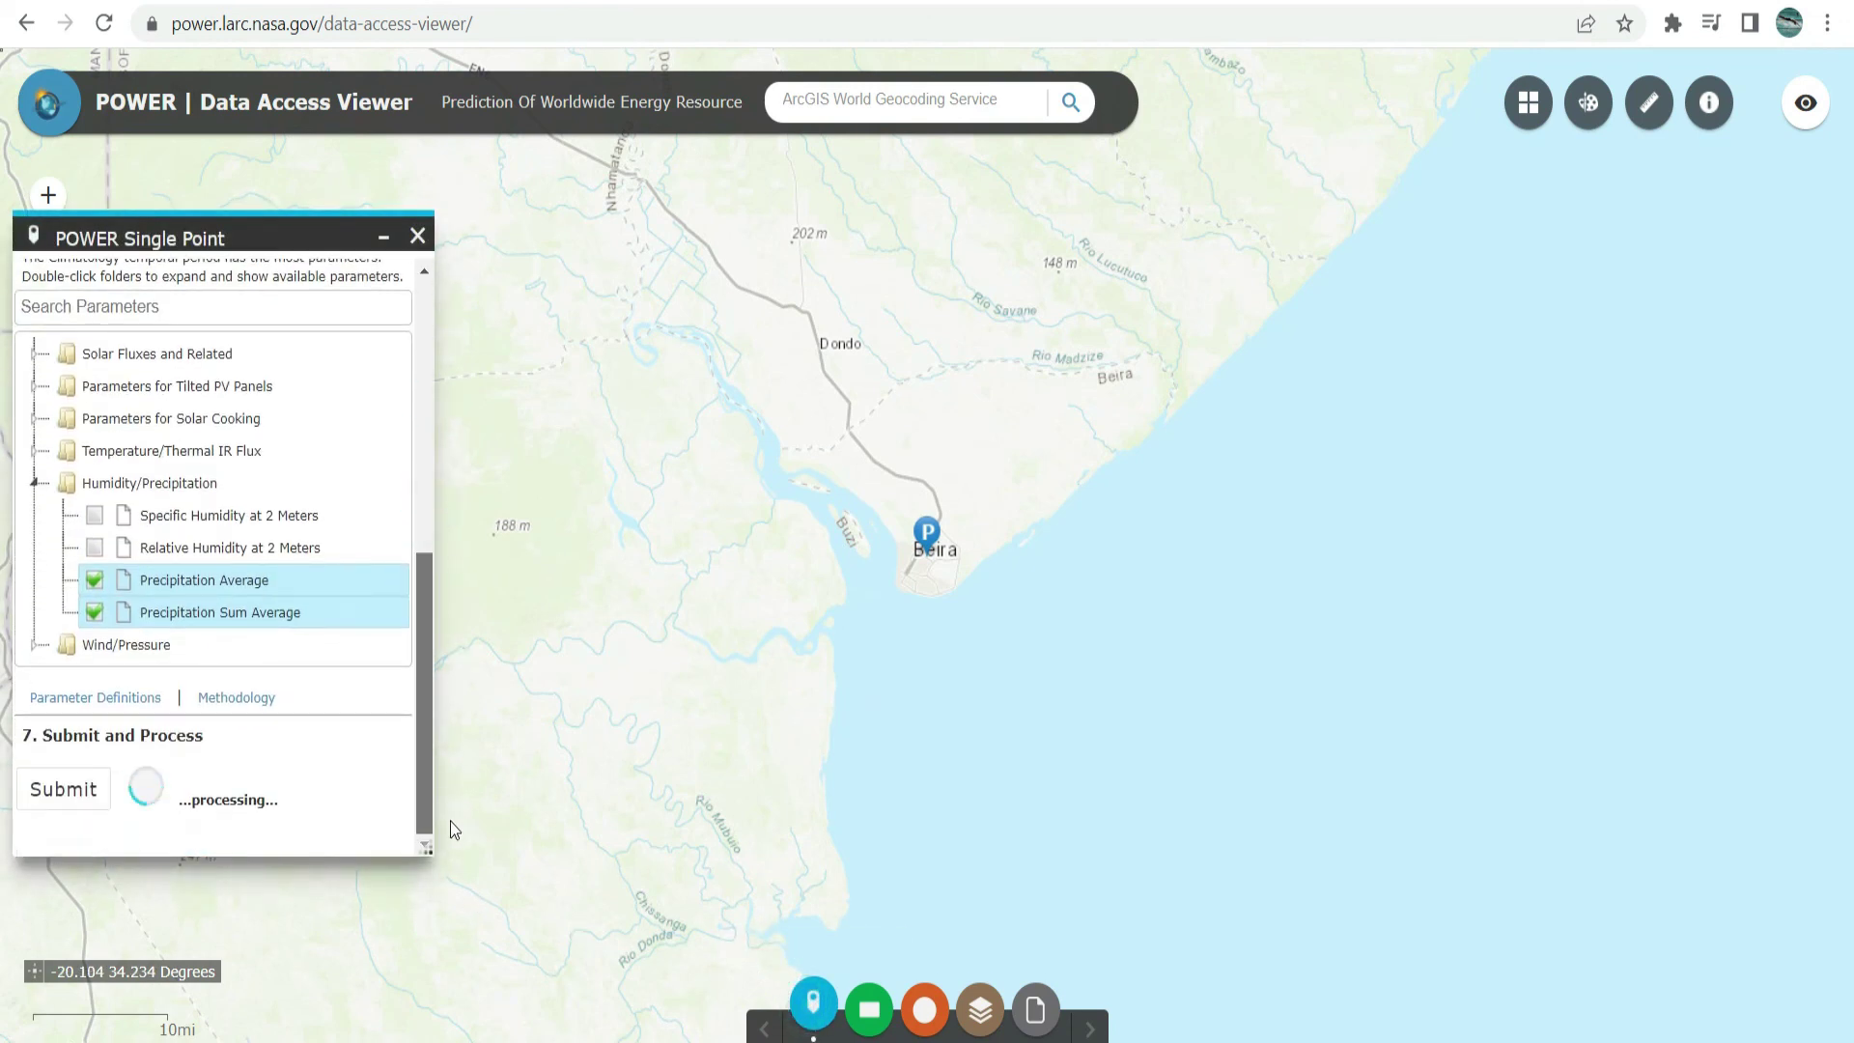
click(120, 707)
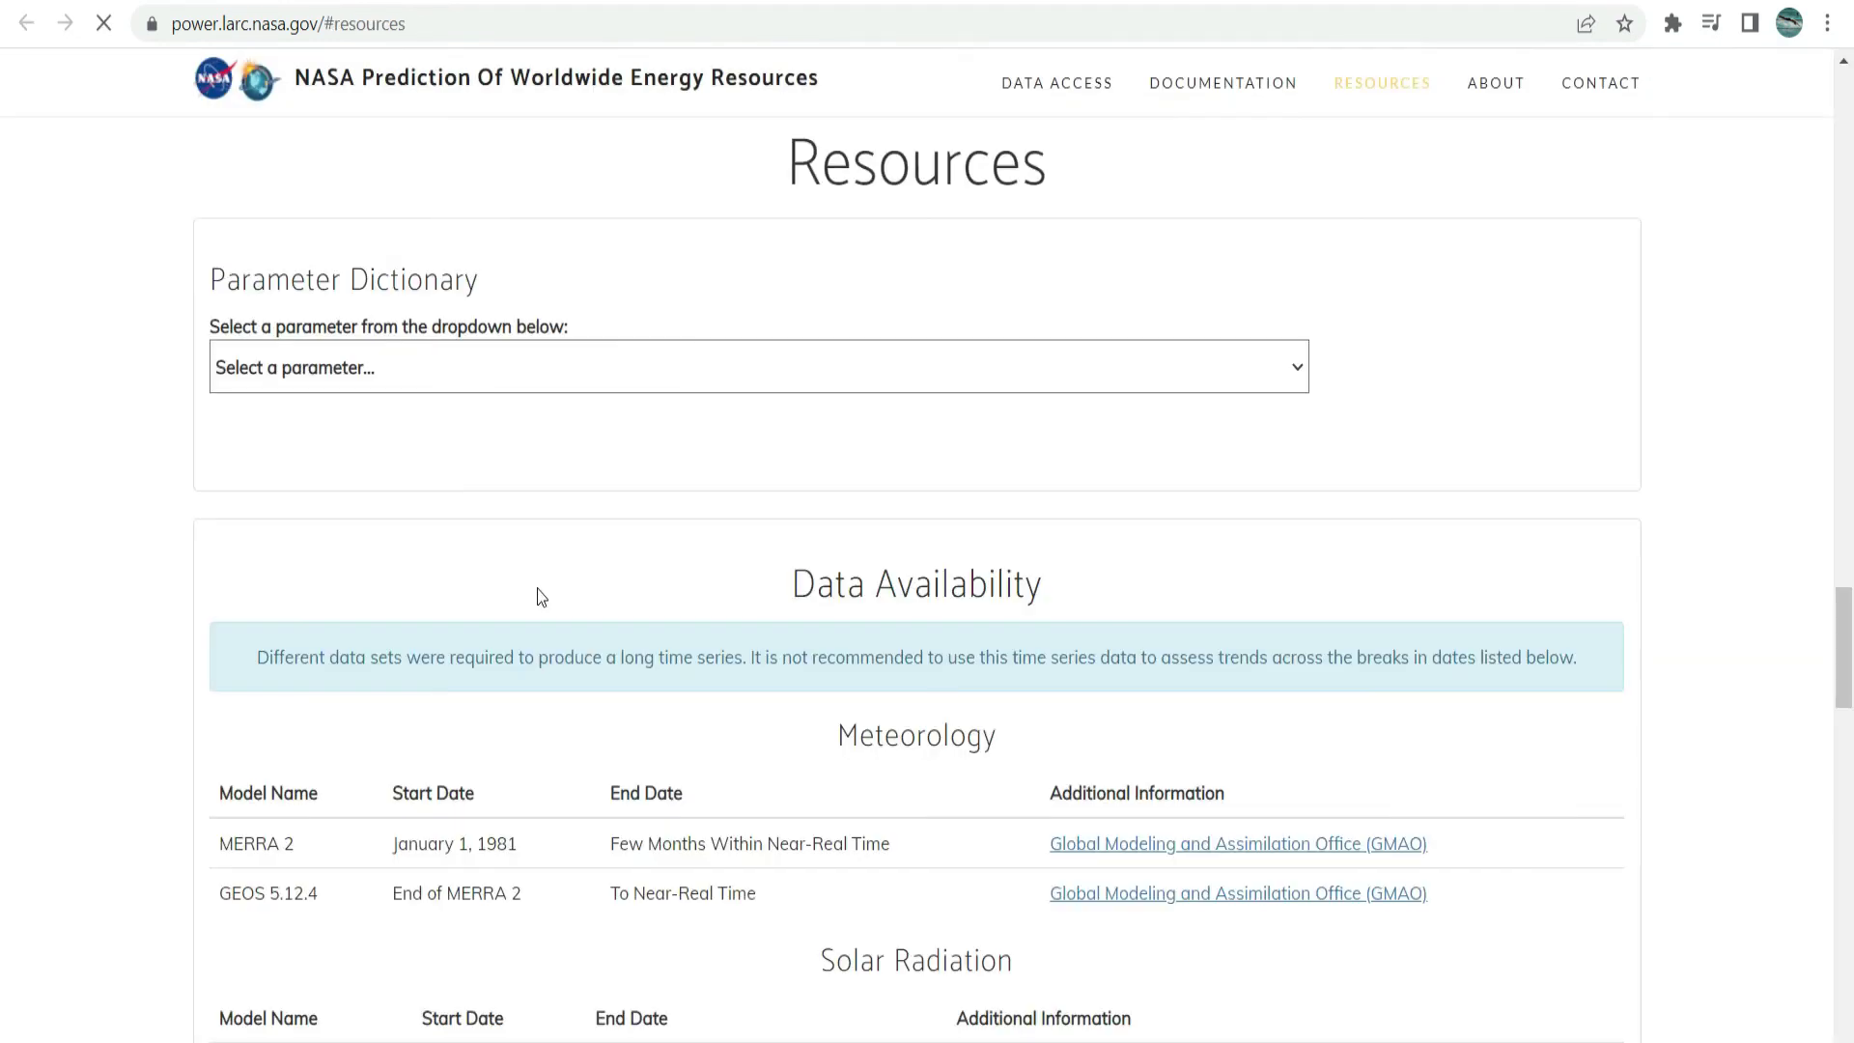
Look up the definitions of Precipitation Corrected Sum and Precipitation Corrected in the Parameter Dictionary.
click(491, 369)
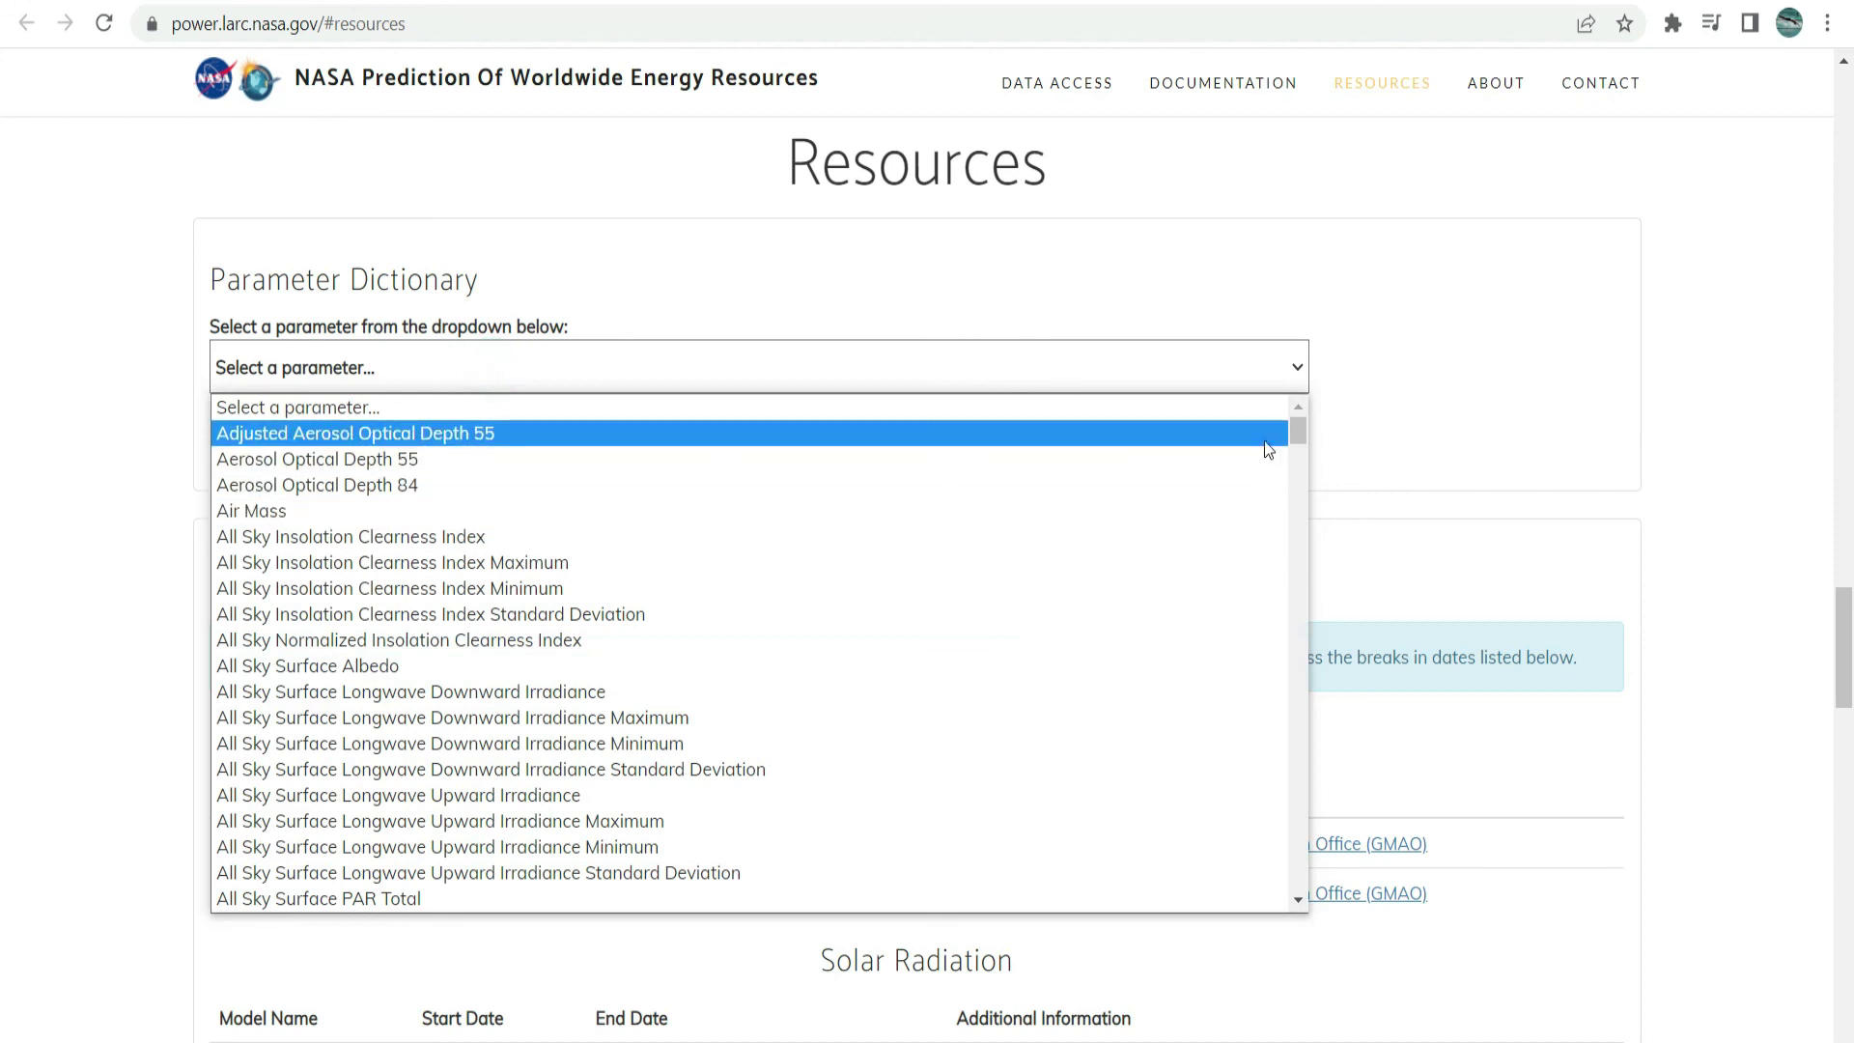
drag(1296, 443, 1296, 781)
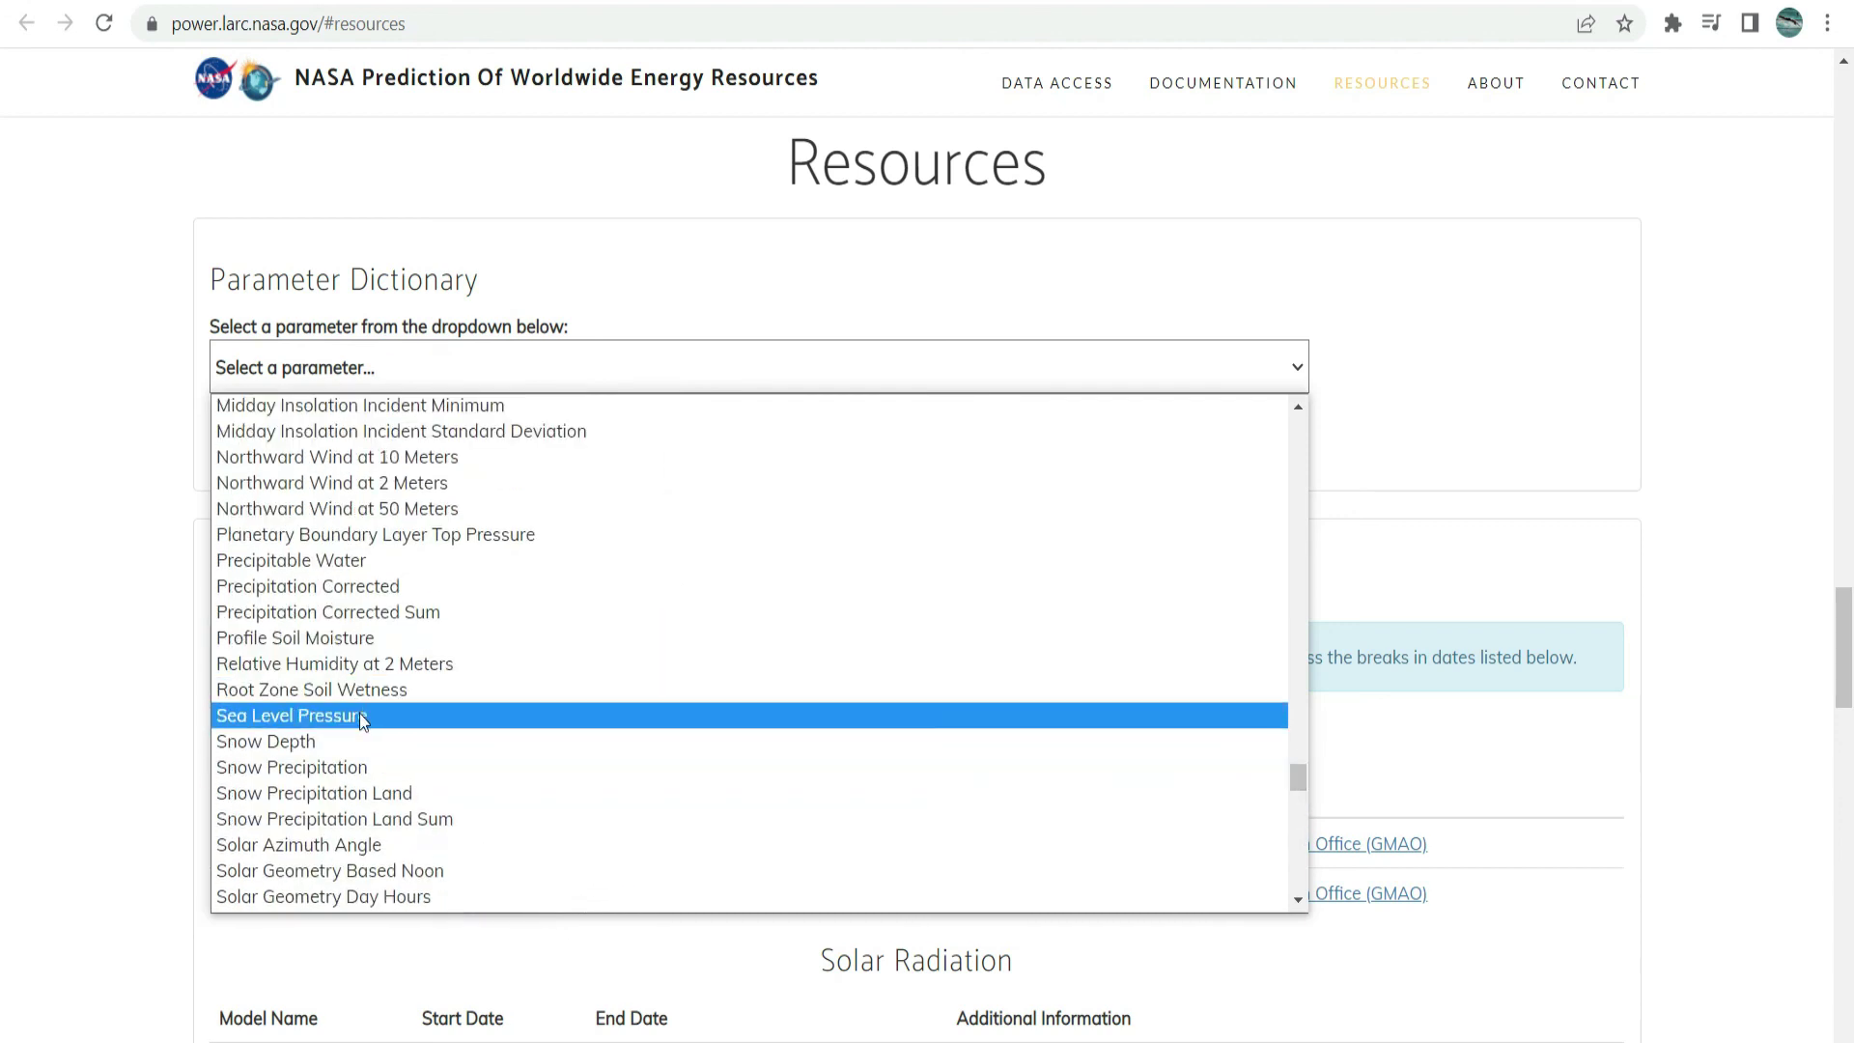
click(328, 614)
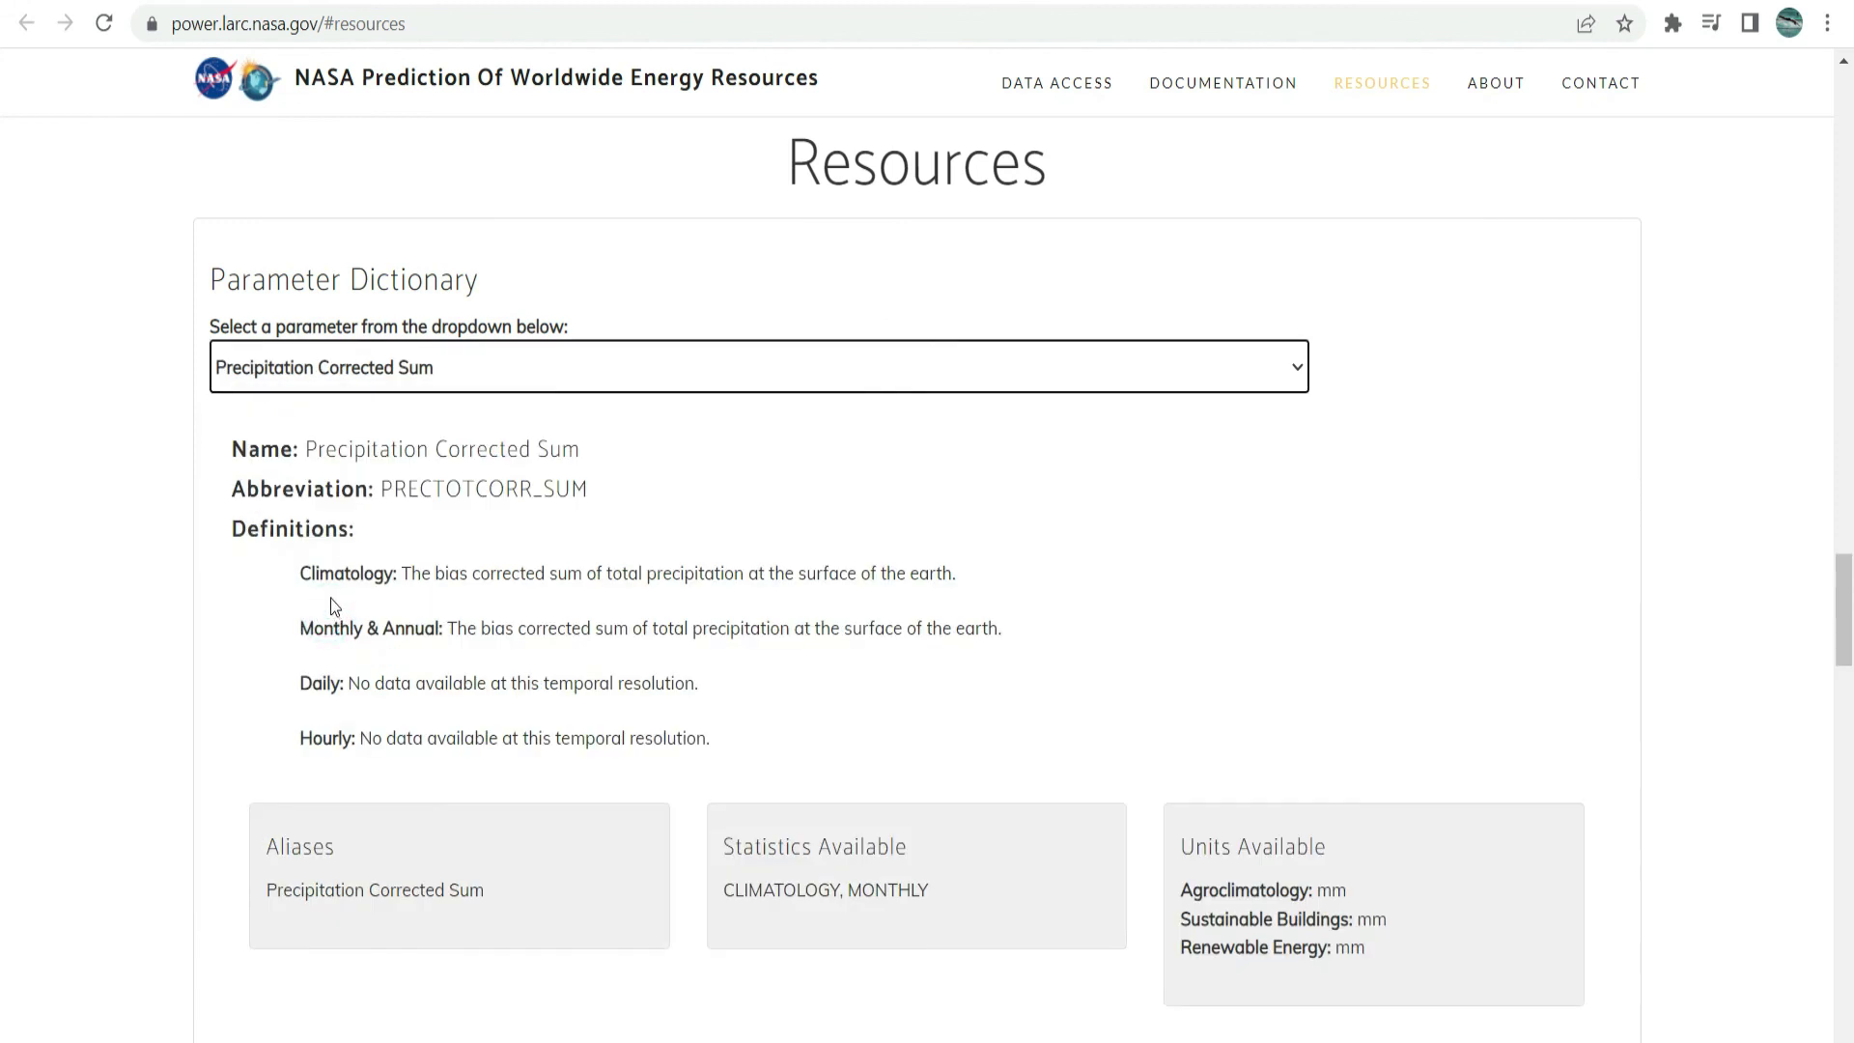
click(450, 366)
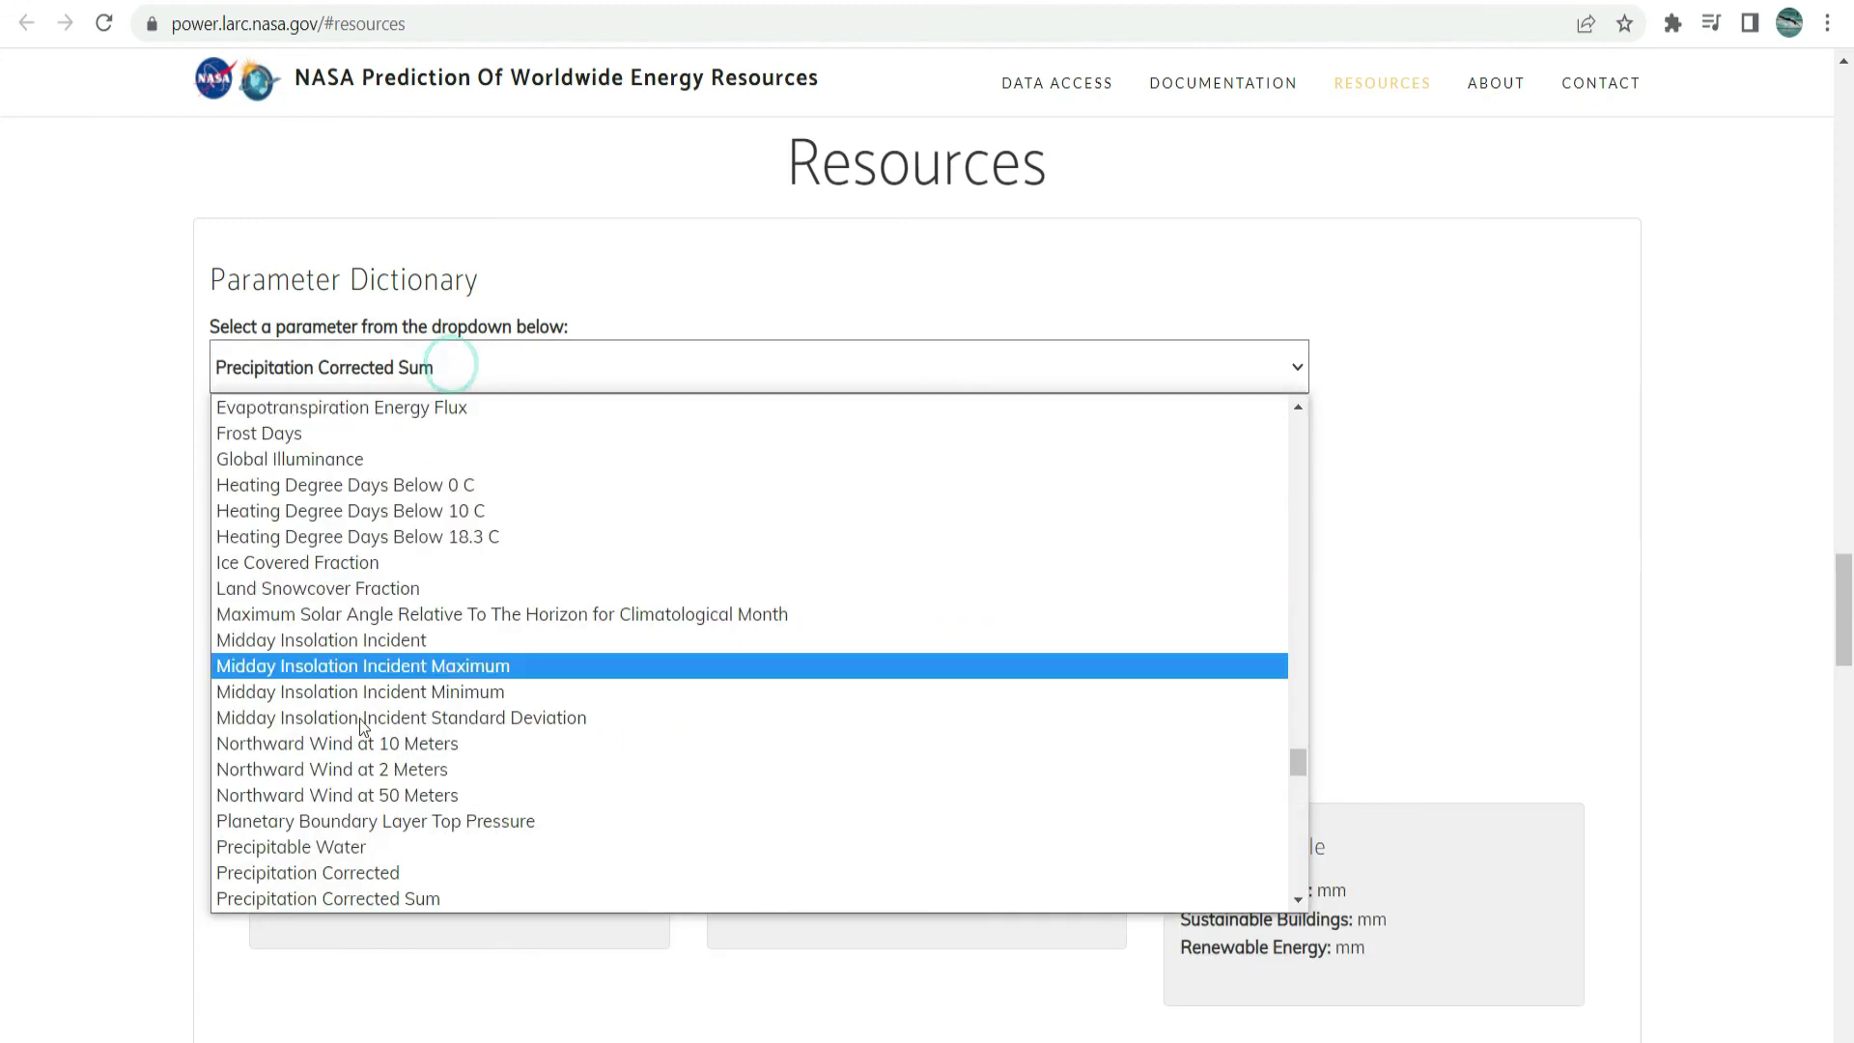
click(330, 873)
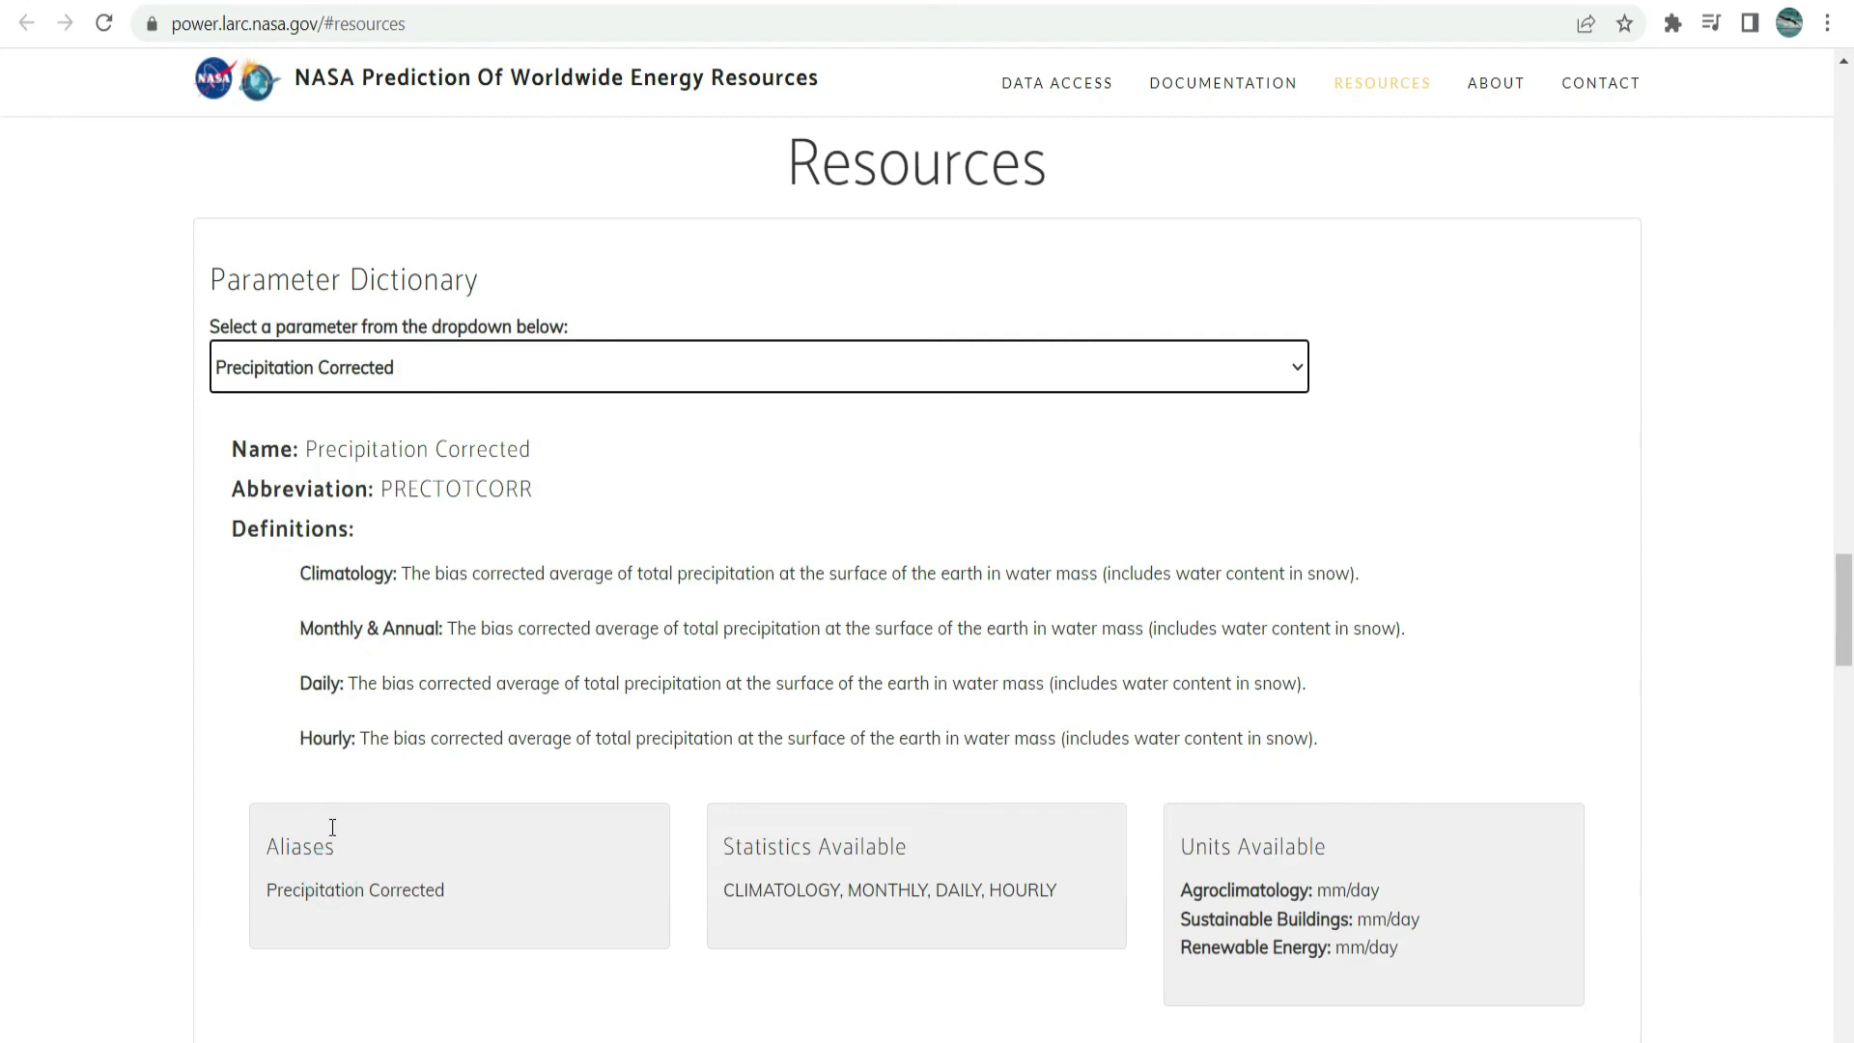
Go to the site's Documentation section and look over the available POWER Docs links.
click(1231, 87)
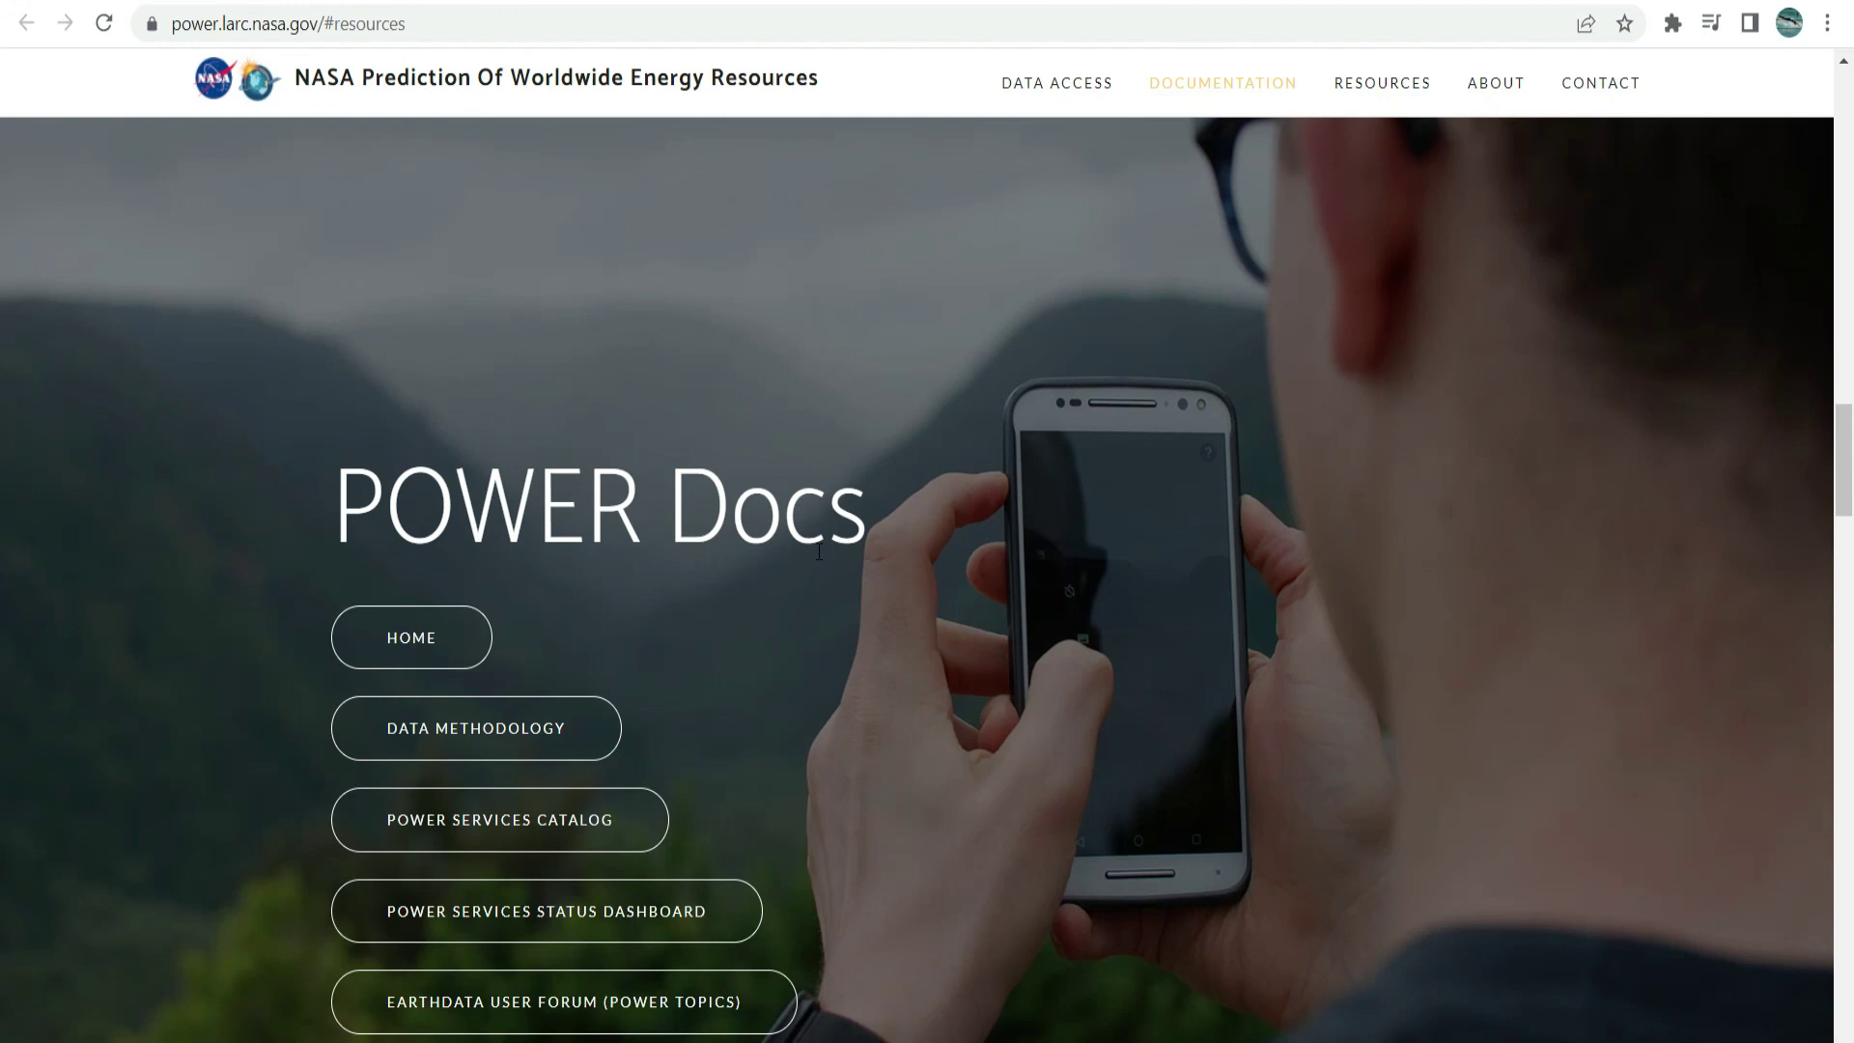
scroll(819, 551, down, 2)
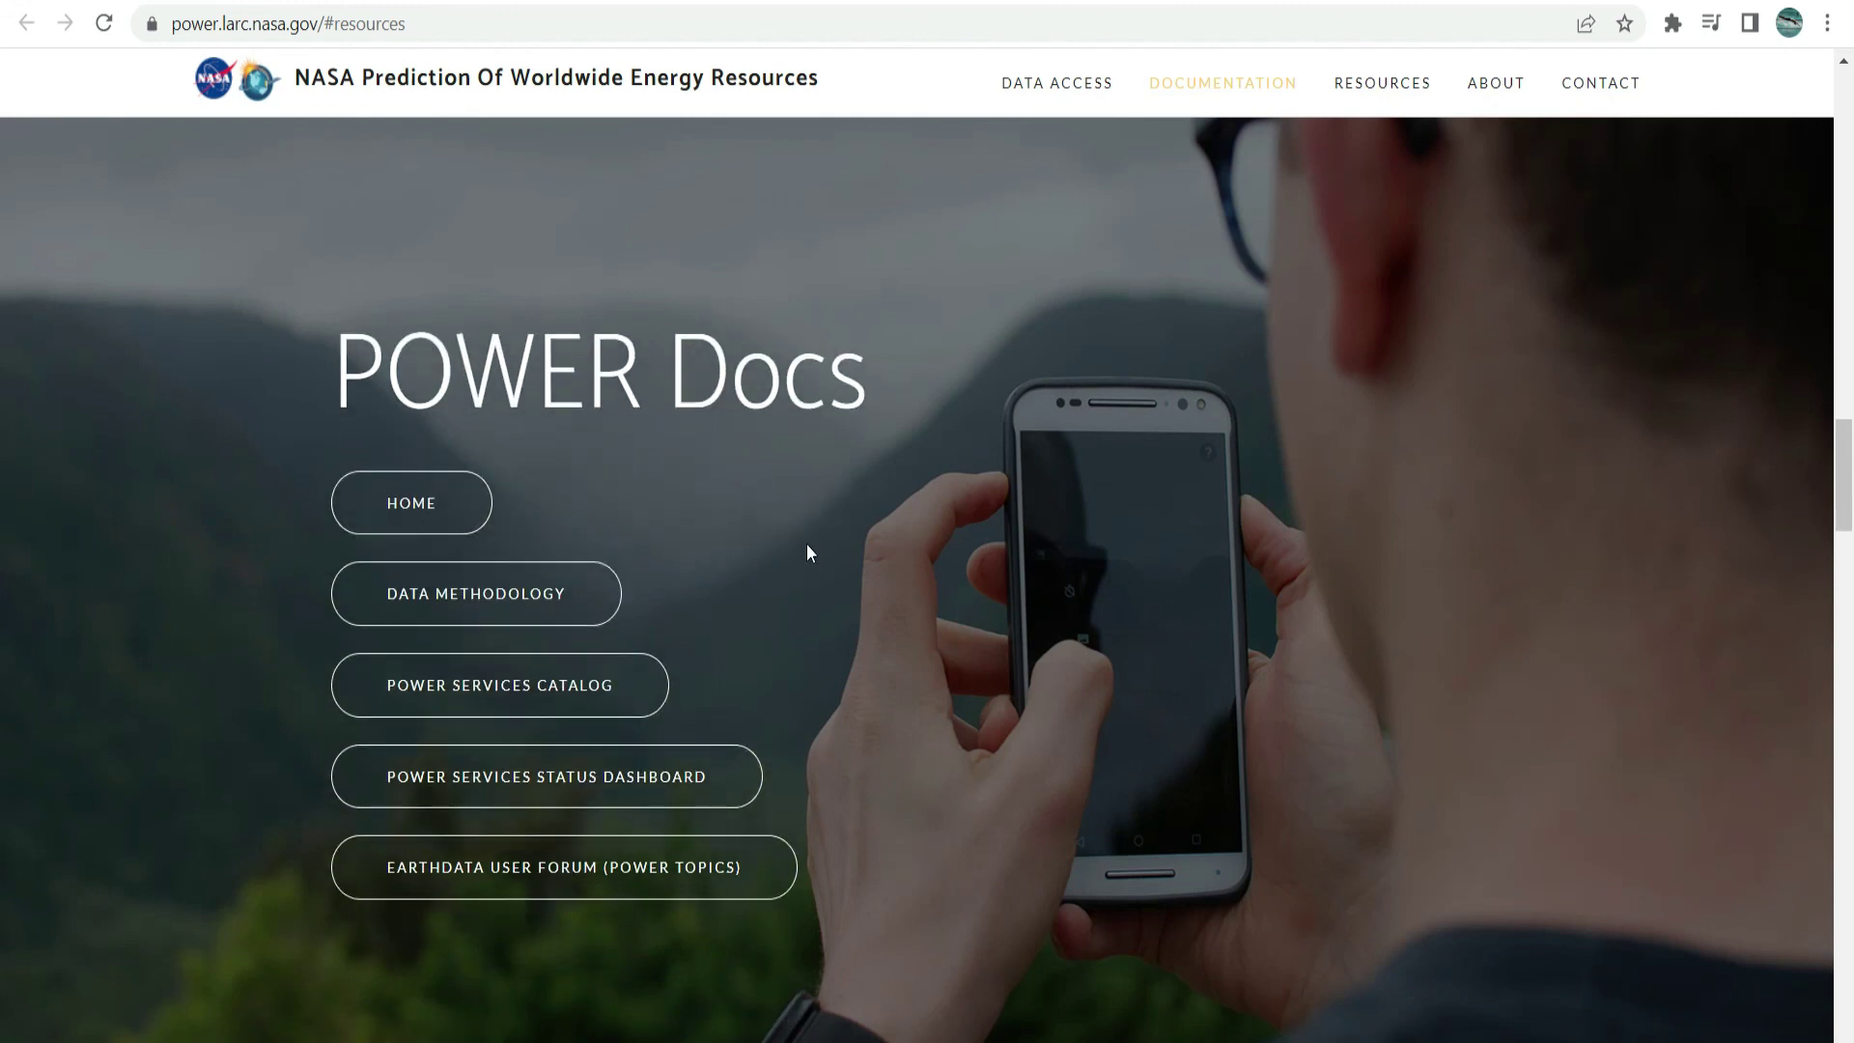